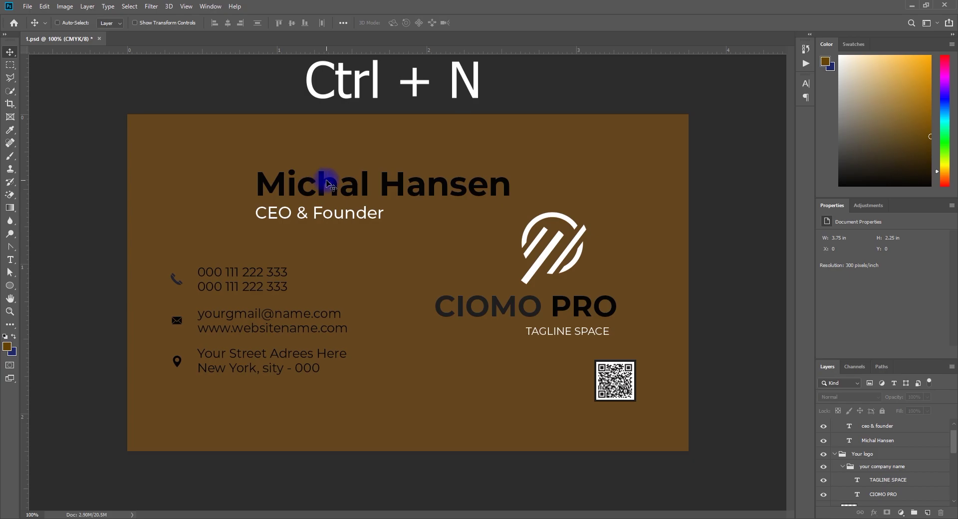
Open the New Document settings, then close them without creating a document
key("ctrl+n")
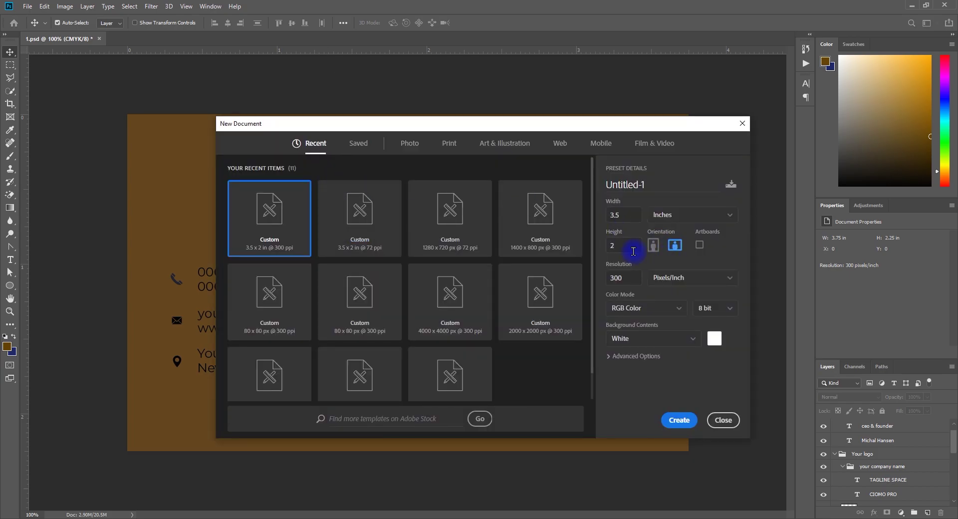
double_click(628, 213)
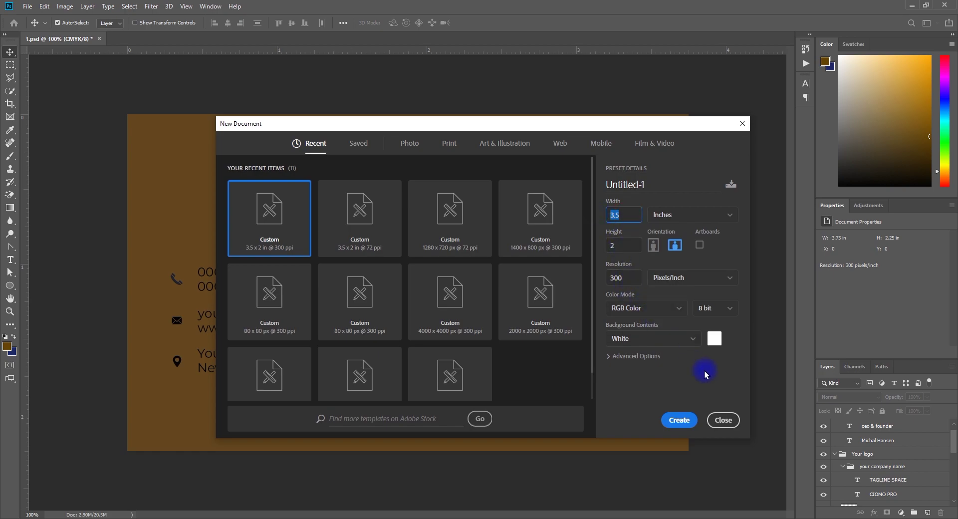
left_click(722, 420)
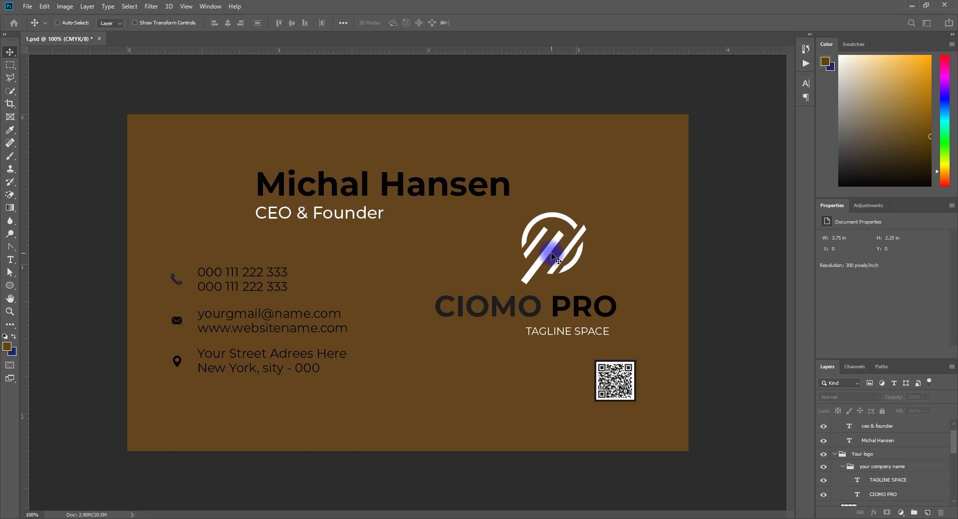
Reopen New Document settings and set the width to 3.25 inches, checking the tutorial video
key("ctrl+n")
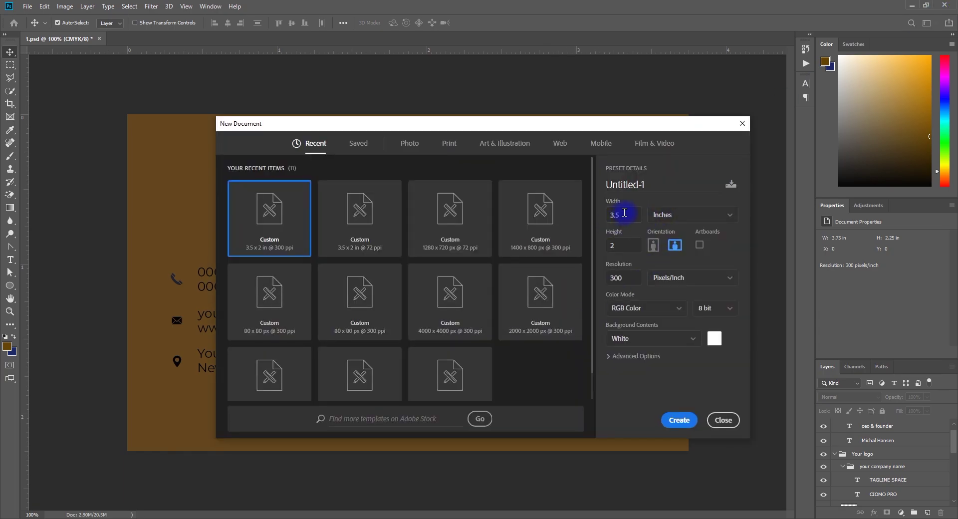
left_click_drag(623, 213, 602, 218)
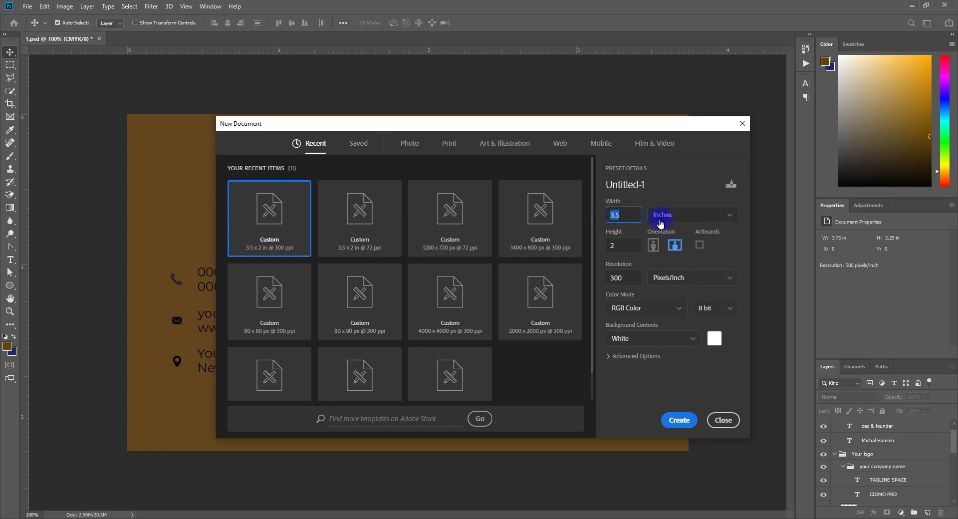
left_click(617, 214)
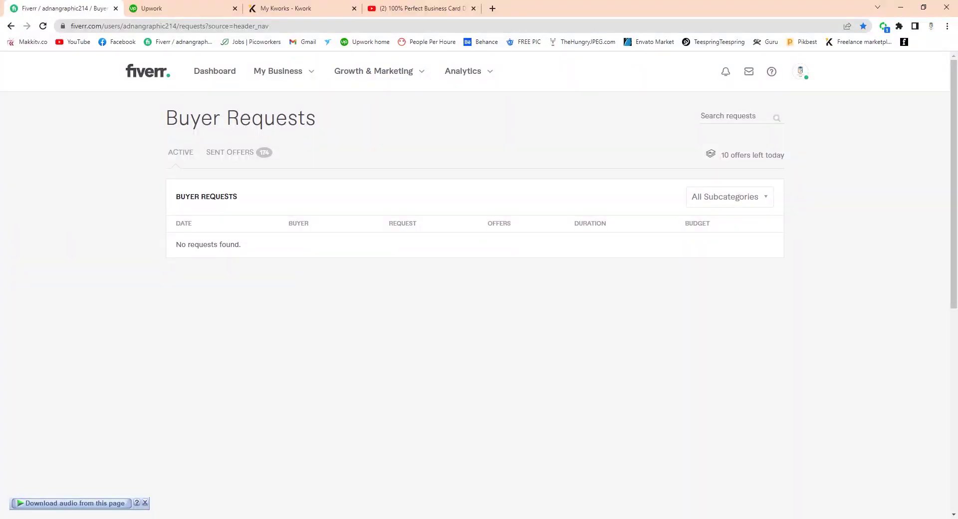
left_click(444, 7)
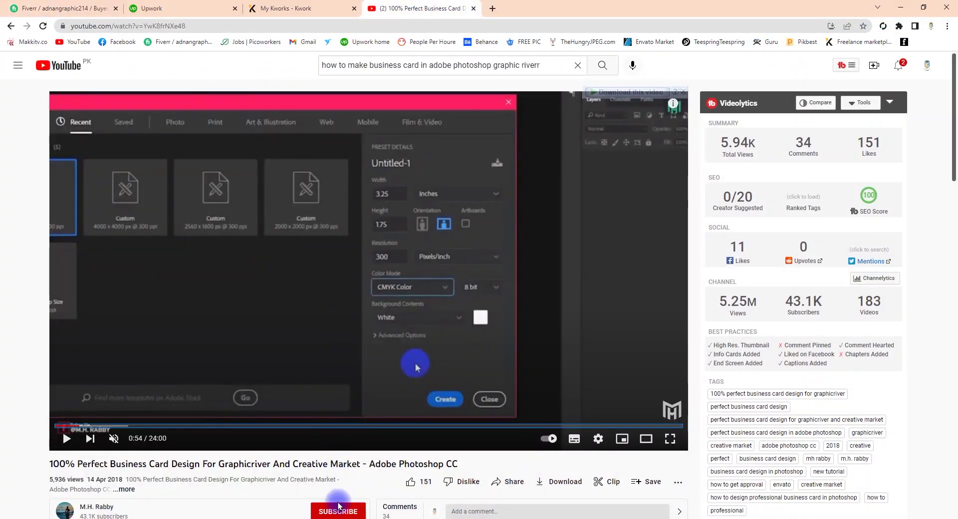
key("alt+Tab")
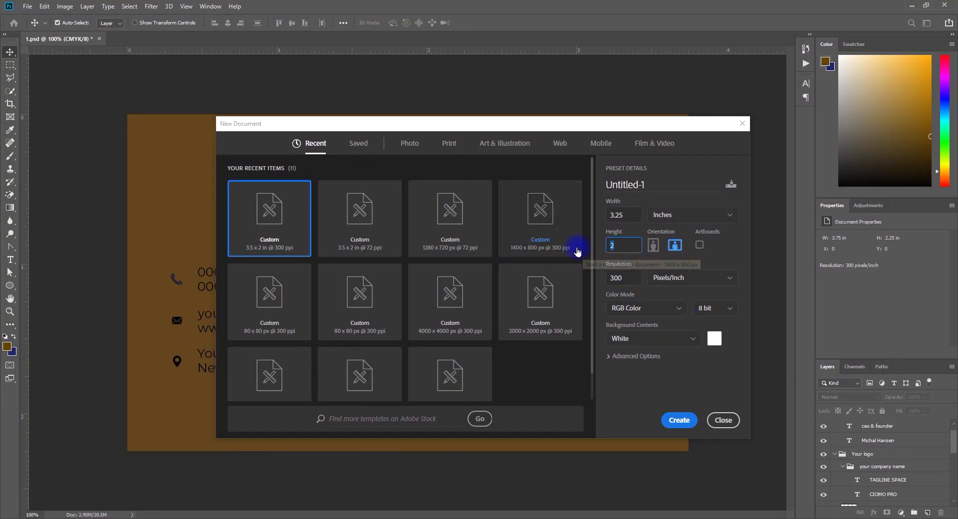
Set height to 1.75 inches with CMYK Color mode and create the document
type("1.75")
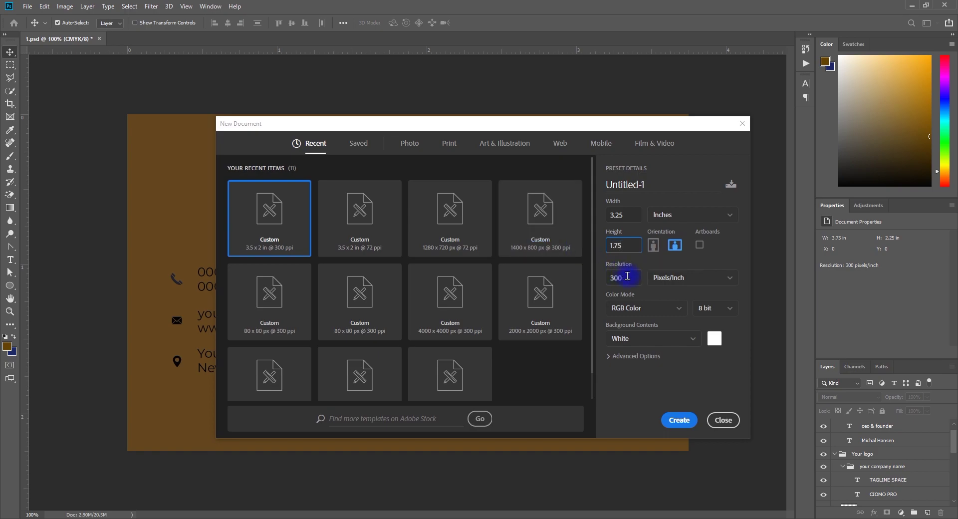
left_click(649, 308)
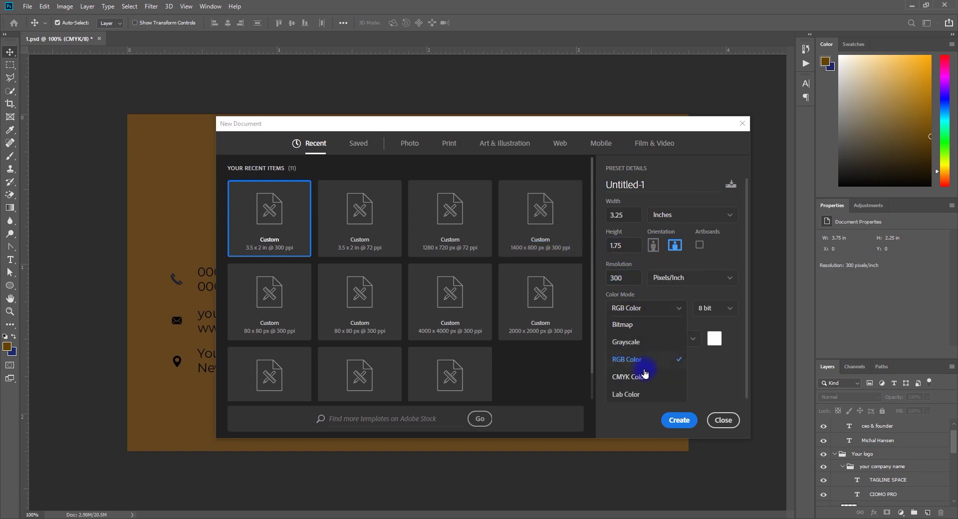
left_click(643, 378)
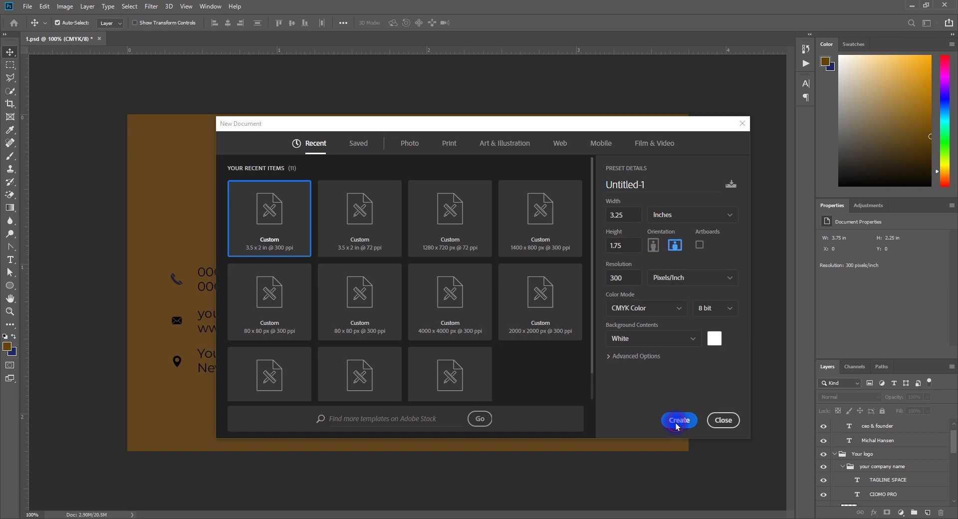
left_click(676, 426)
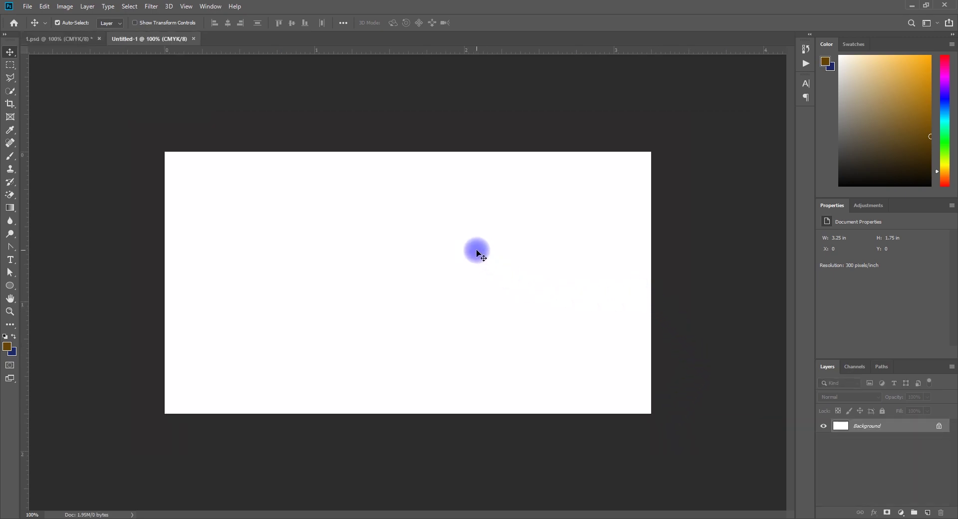
Drag guides from the rulers to the left, right, top and bottom canvas edges
scroll(477, 250, "up", 1)
left_click_drag(23, 289, 140, 253)
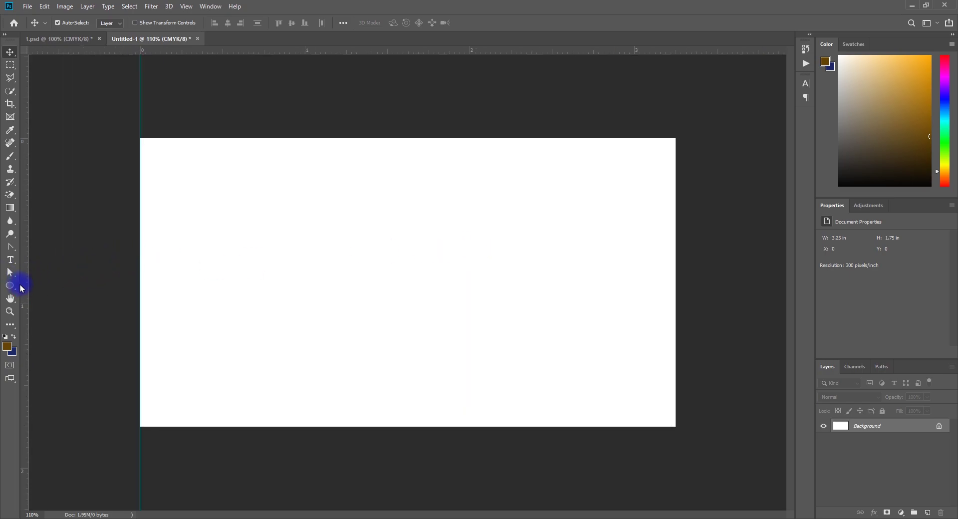
left_click_drag(21, 285, 676, 255)
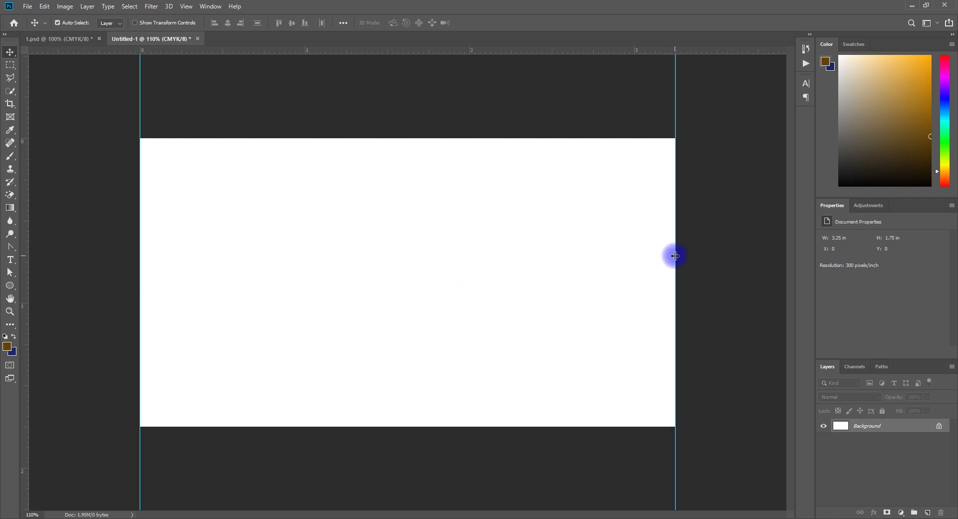
left_click_drag(425, 48, 441, 138)
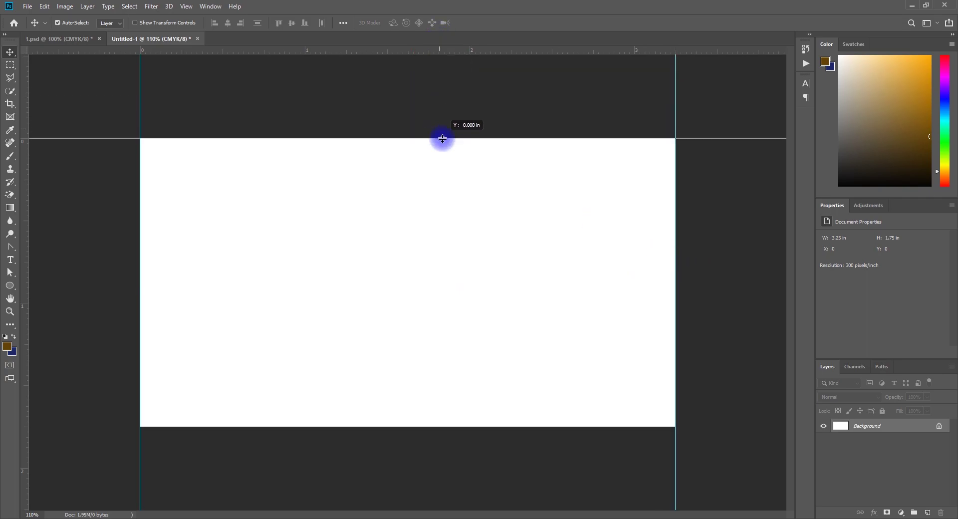
left_click_drag(432, 51, 437, 426)
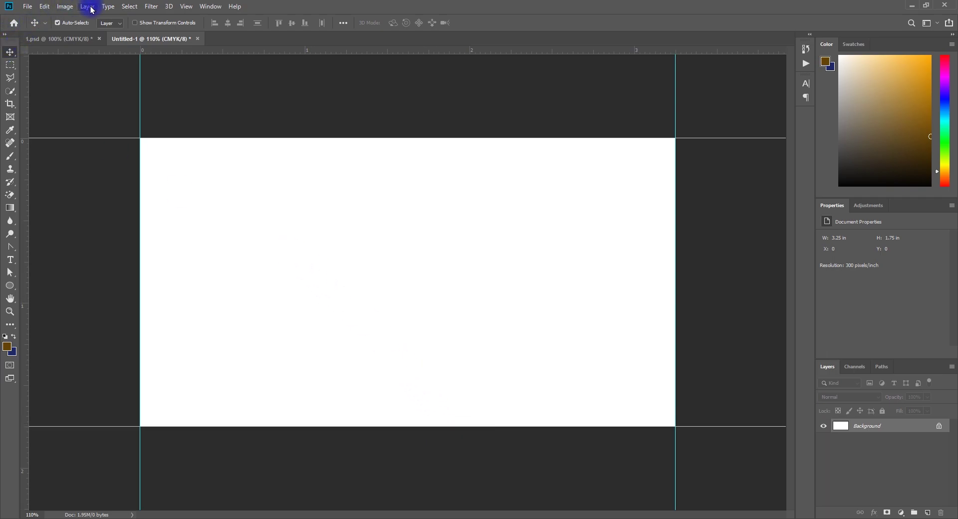
Open Image > Canvas Size and tick Relative
left_click(75, 10)
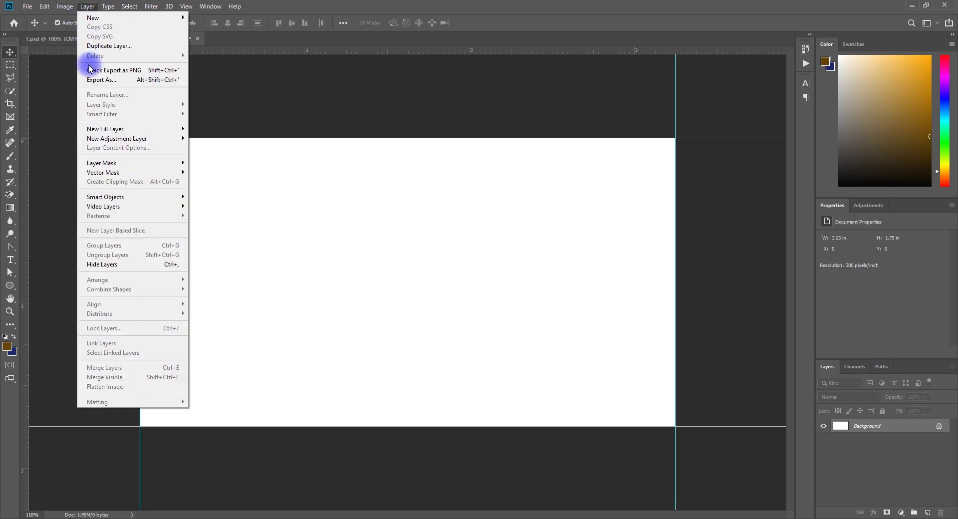
left_click(62, 7)
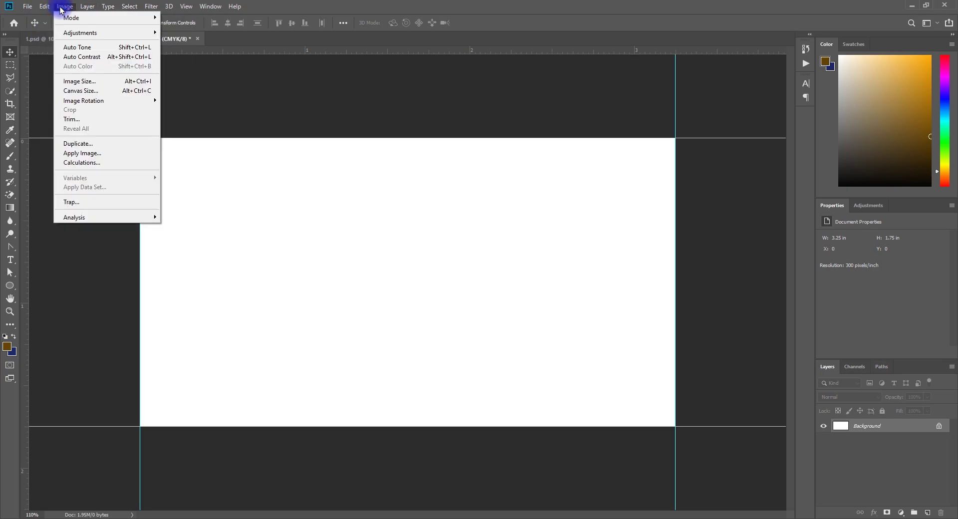
left_click(95, 92)
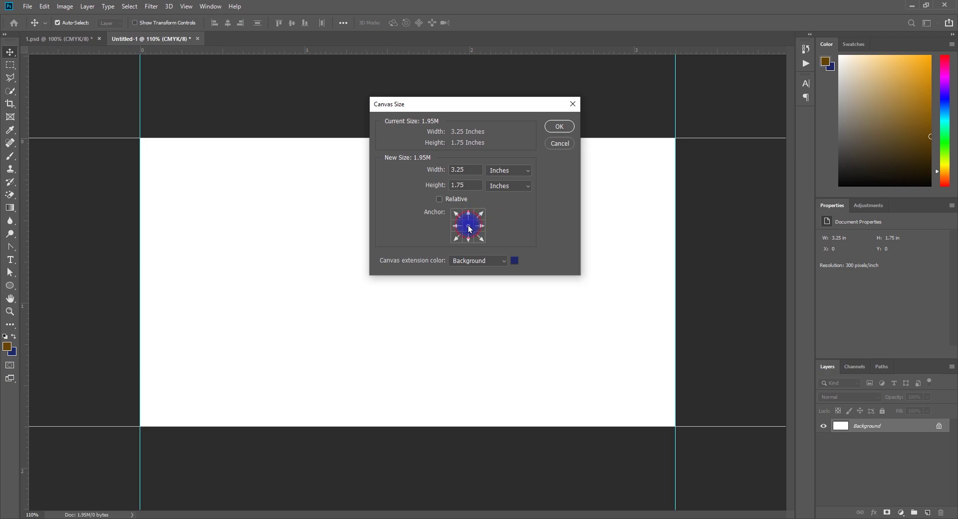
left_click(439, 199)
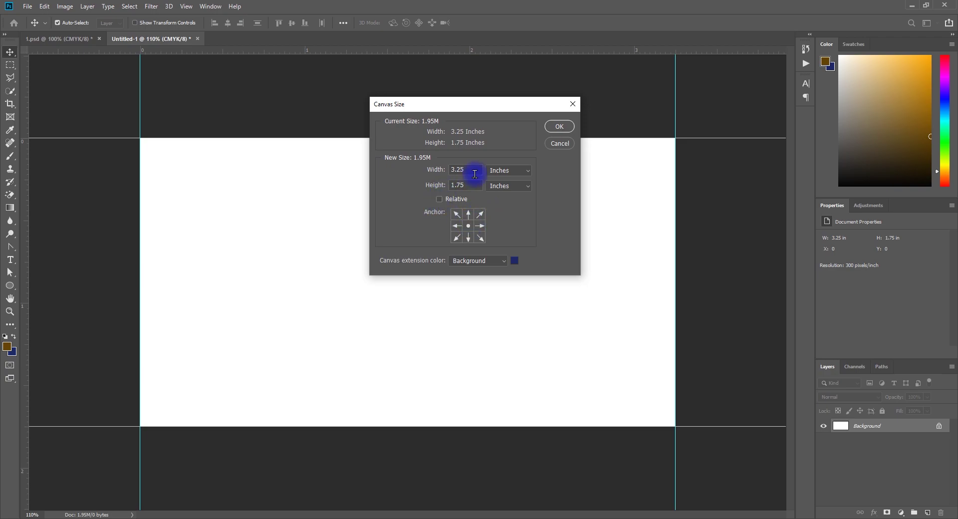
left_click(439, 199)
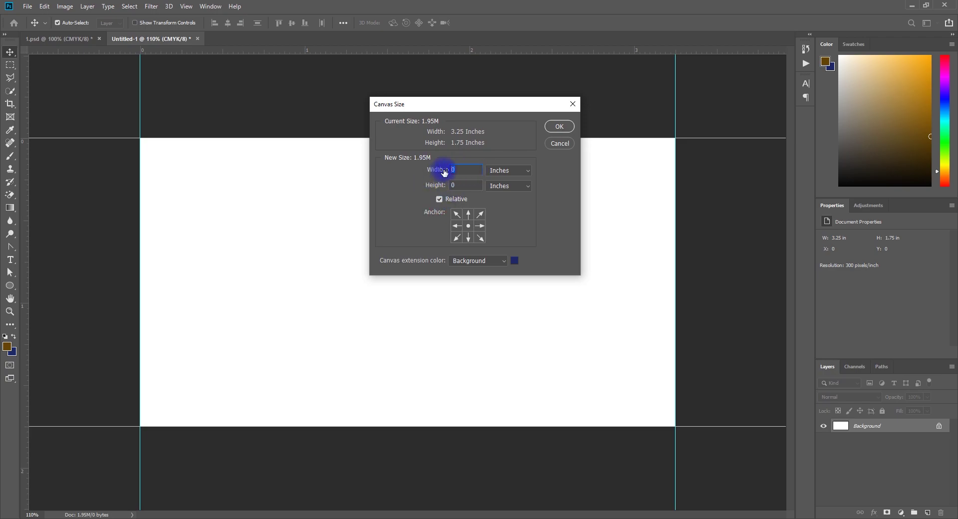
Add 0.25 inch to width and height with a white extension colour and apply
double_click(453, 170)
type(".25")
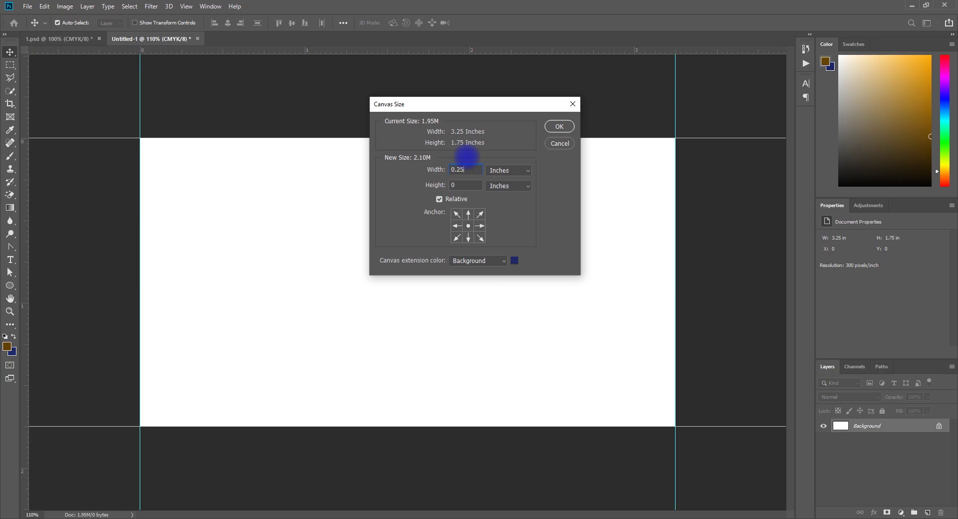
double_click(464, 185)
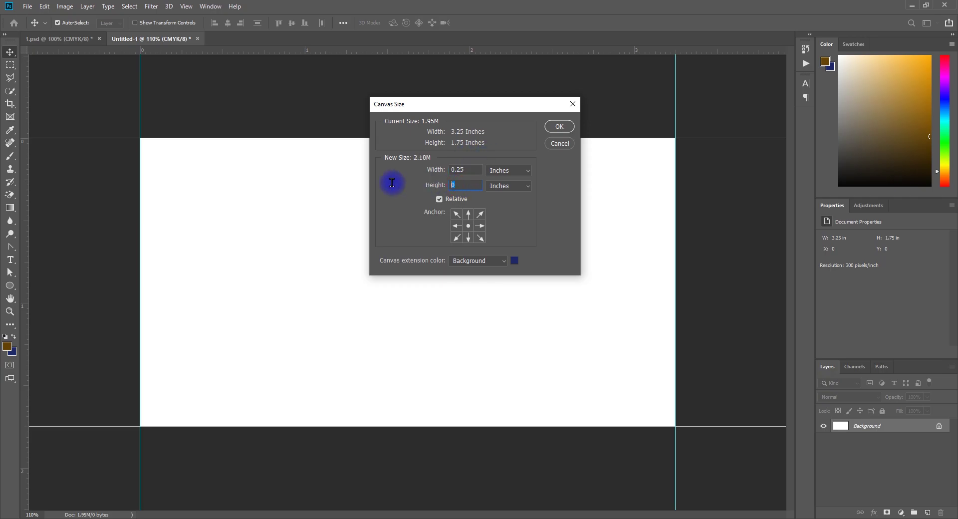
type(".25")
left_click(514, 261)
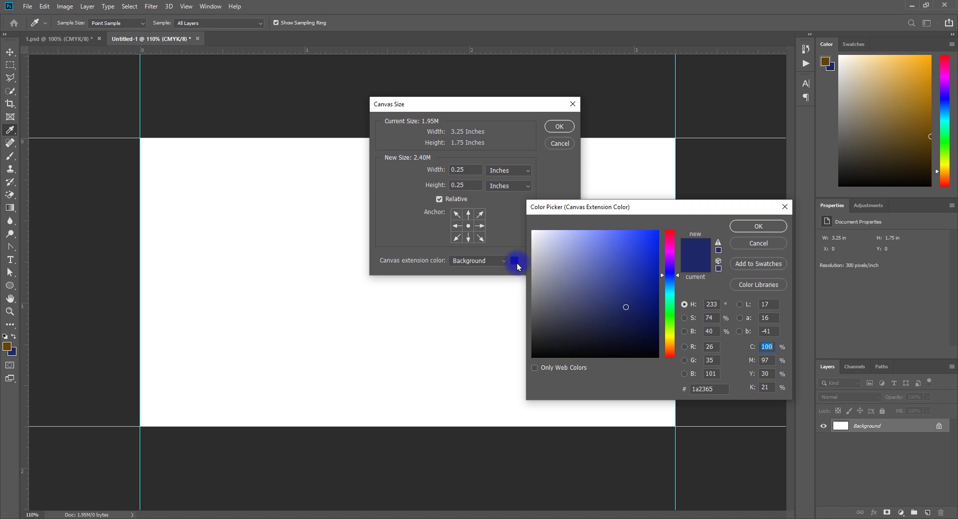
left_click_drag(541, 251, 537, 202)
left_click(753, 227)
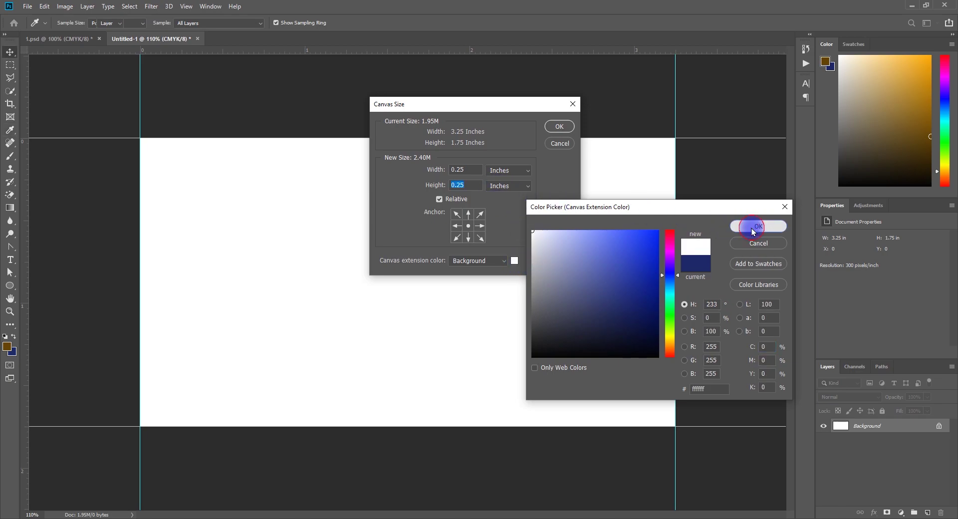
left_click(560, 126)
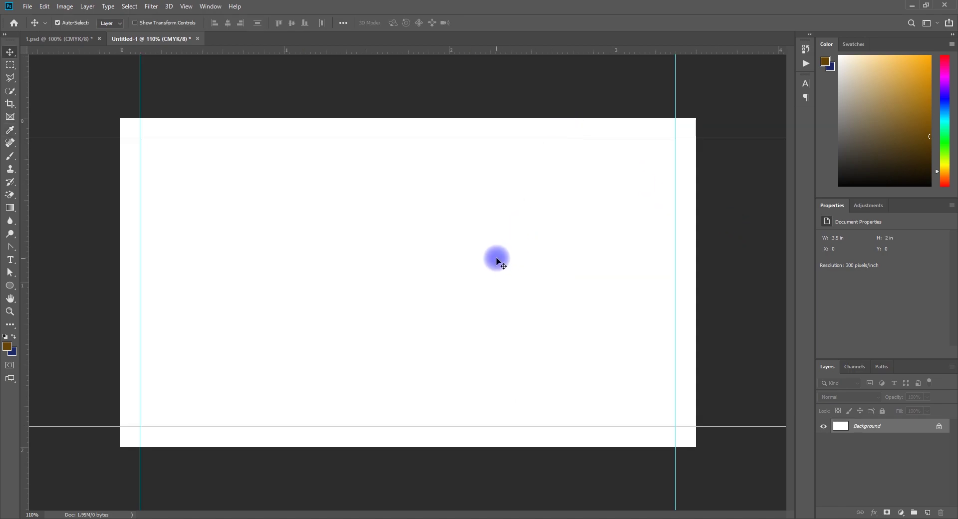
Place guides on the left, right, top and bottom edges of the 3.5 × 2 inch canvas
left_click_drag(23, 271, 120, 249)
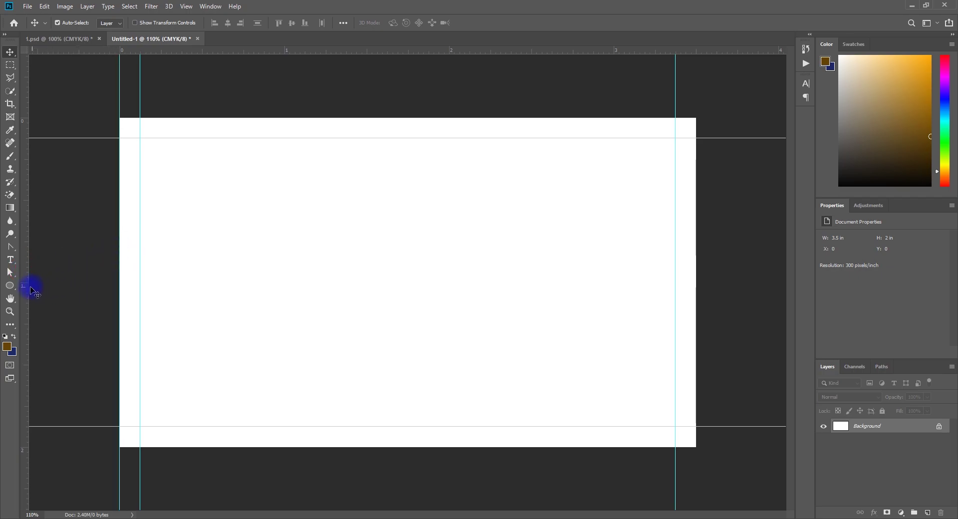
left_click_drag(31, 289, 695, 259)
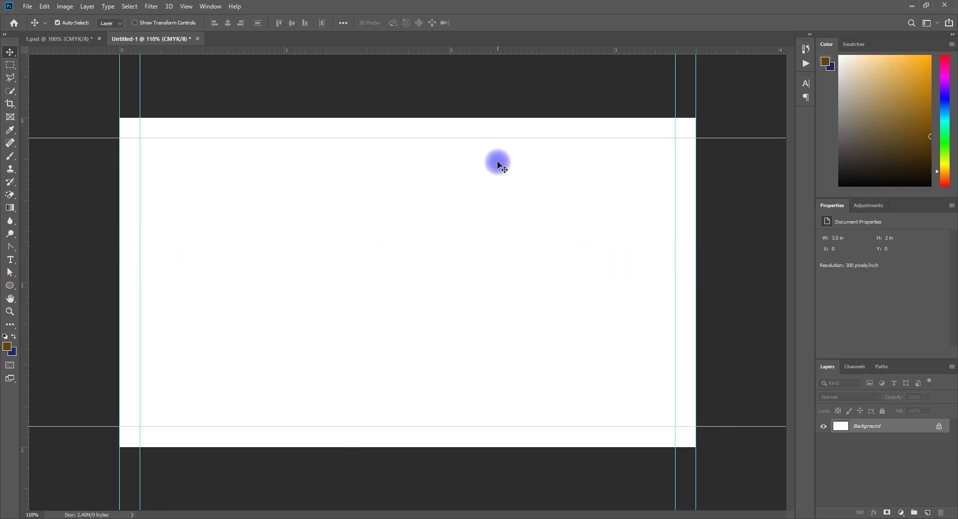
left_click_drag(499, 52, 514, 118)
left_click_drag(501, 52, 498, 447)
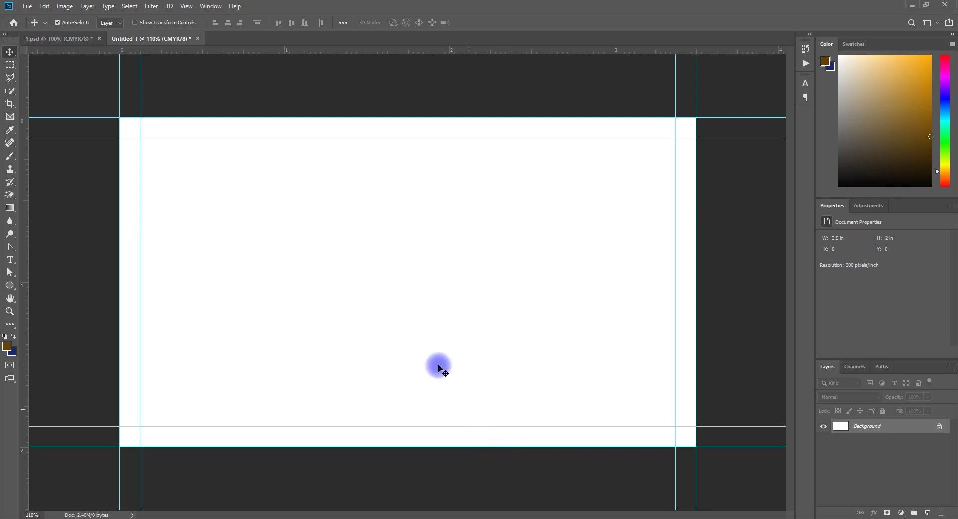
Use Canvas Size to add a relative 0.25 inch to width and height
left_click(65, 7)
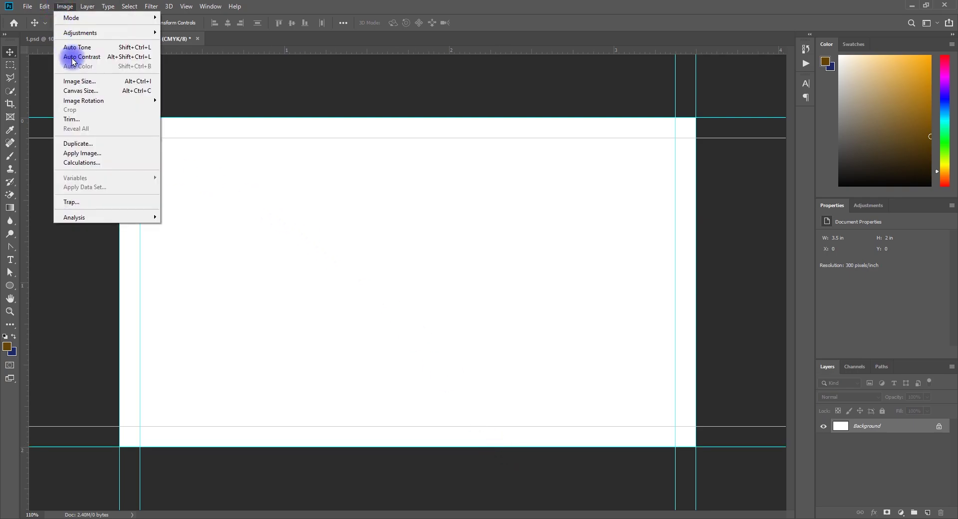
left_click(87, 86)
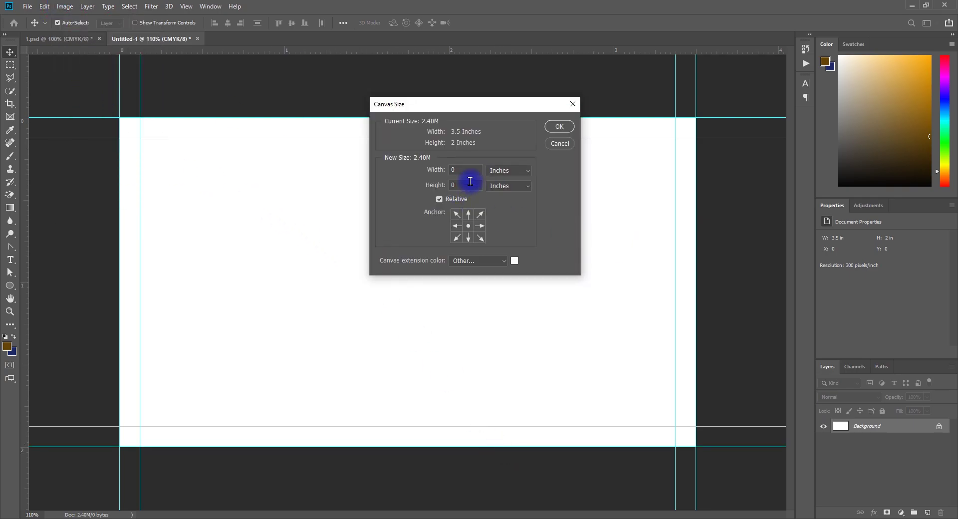
left_click_drag(469, 170, 451, 170)
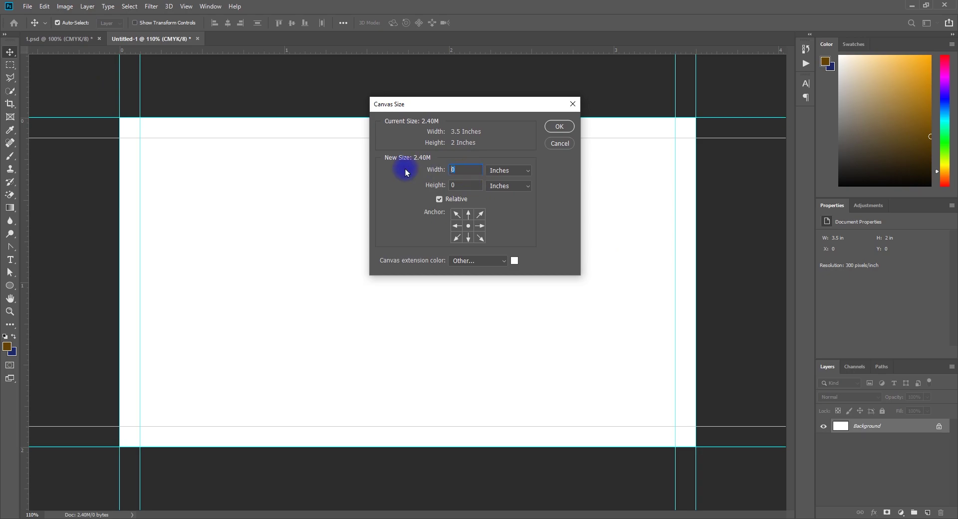
type(".25")
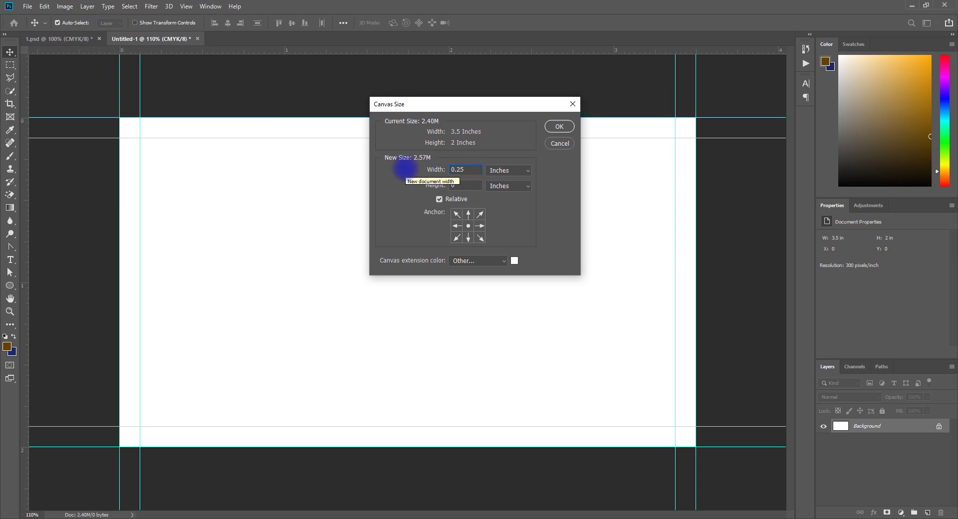
left_click(464, 185)
type(".25")
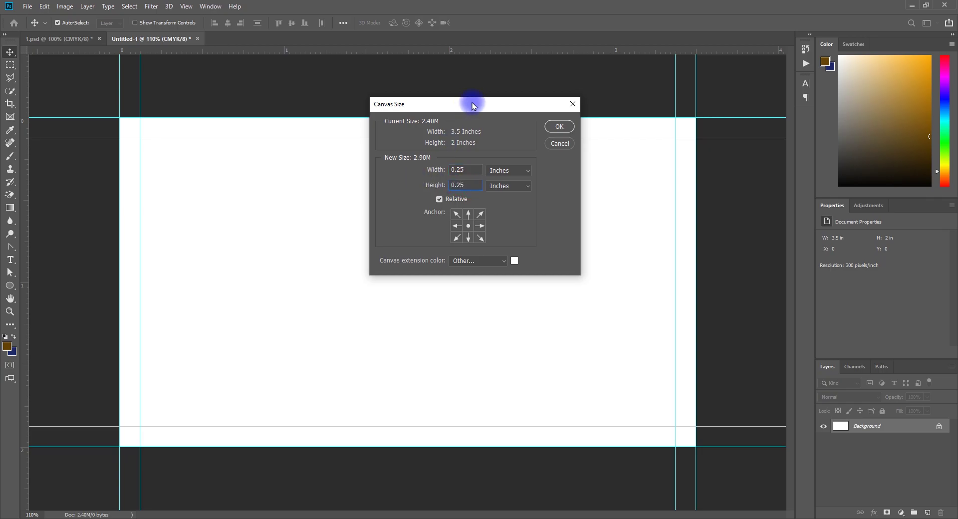
left_click(559, 127)
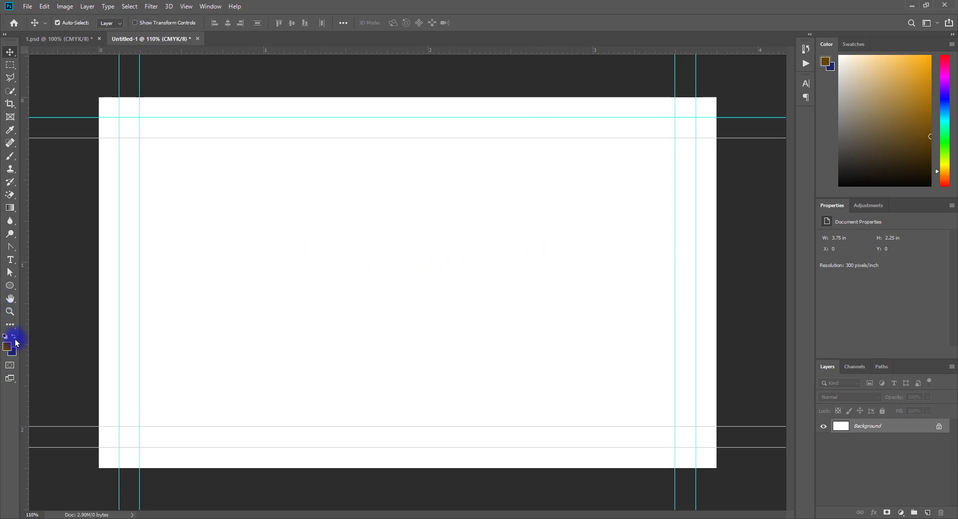
Draw a rectangle covering the whole canvas and fill it with red
left_click(10, 285)
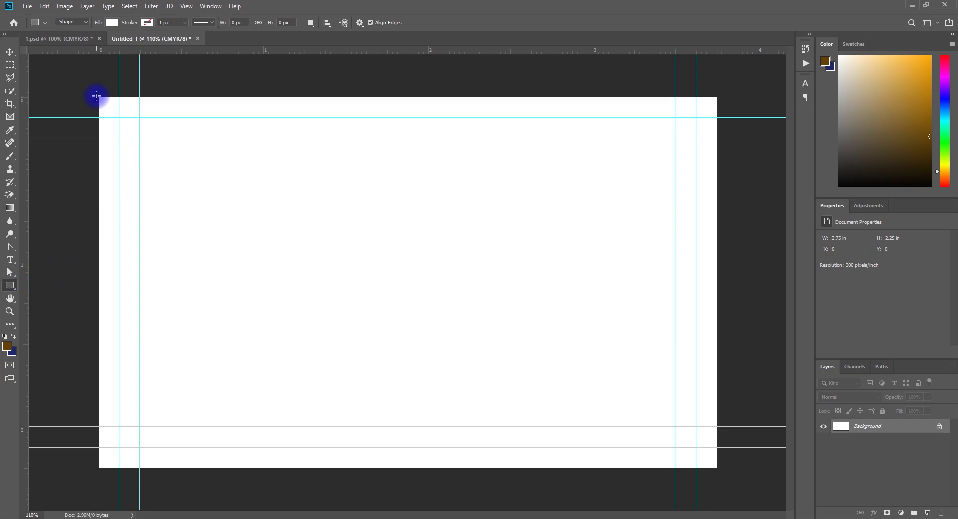
left_click_drag(99, 96, 716, 469)
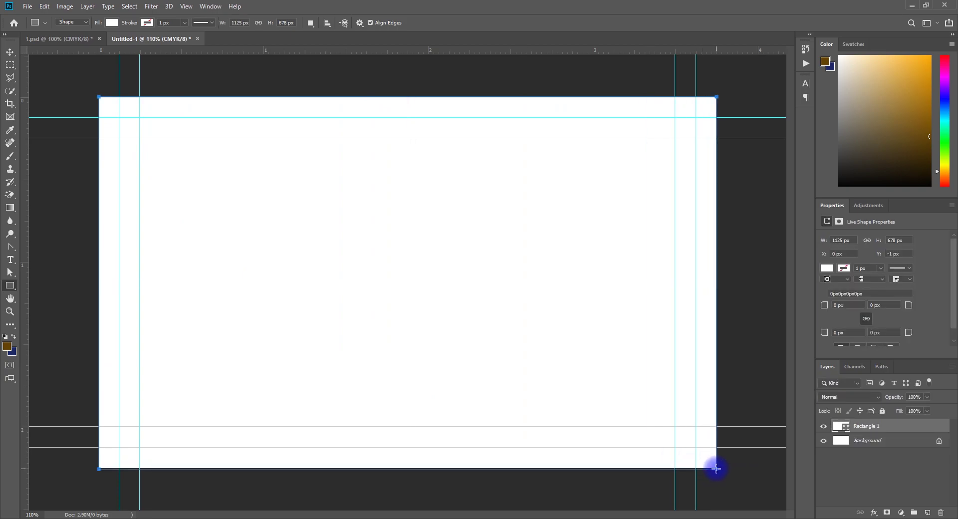
left_click(112, 23)
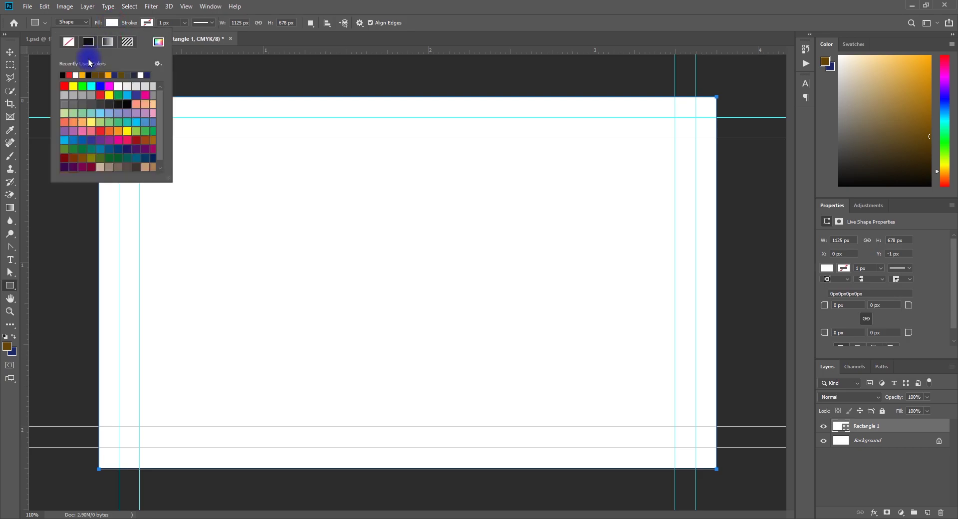
left_click(71, 74)
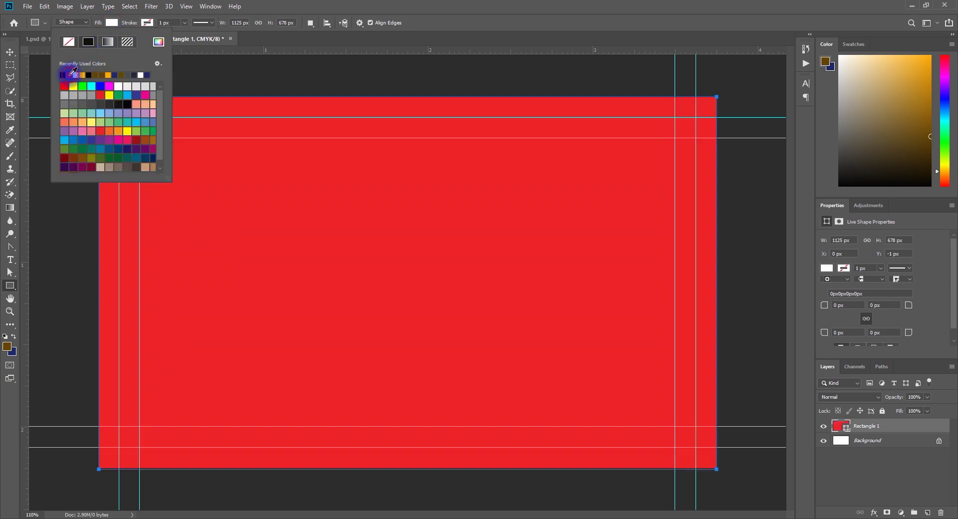
left_click(10, 51)
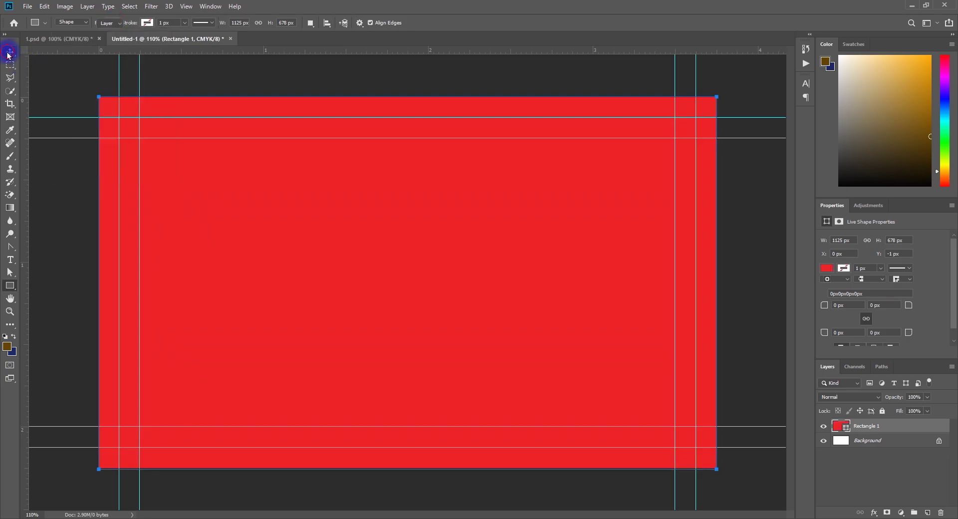
Change the rectangle's fill to dark red #530002 in the colour picker
left_click(826, 269)
left_click(921, 287)
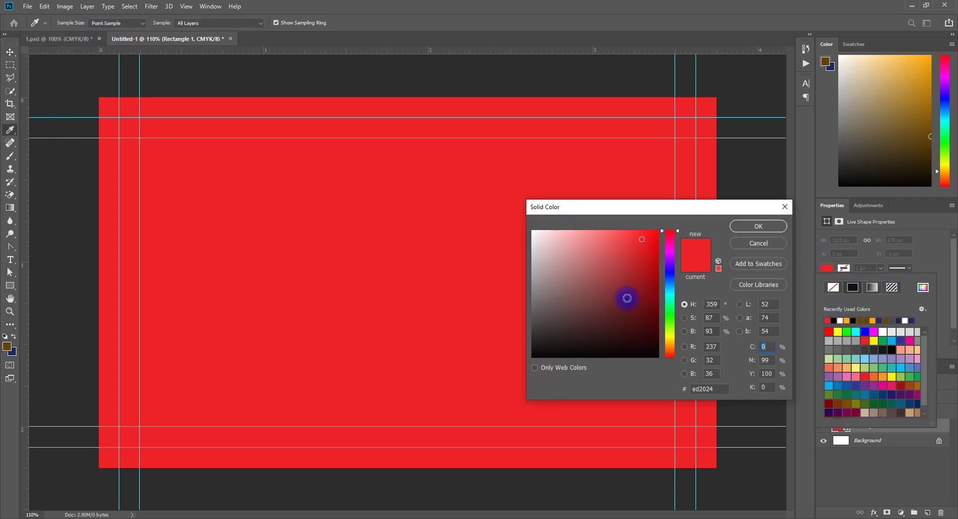
left_click(653, 281)
left_click_drag(653, 281, 658, 315)
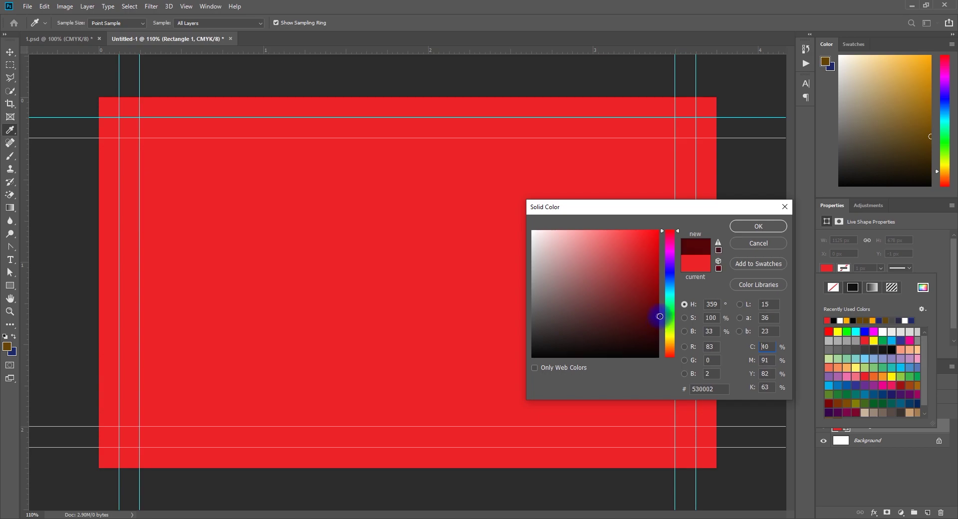
left_click(758, 226)
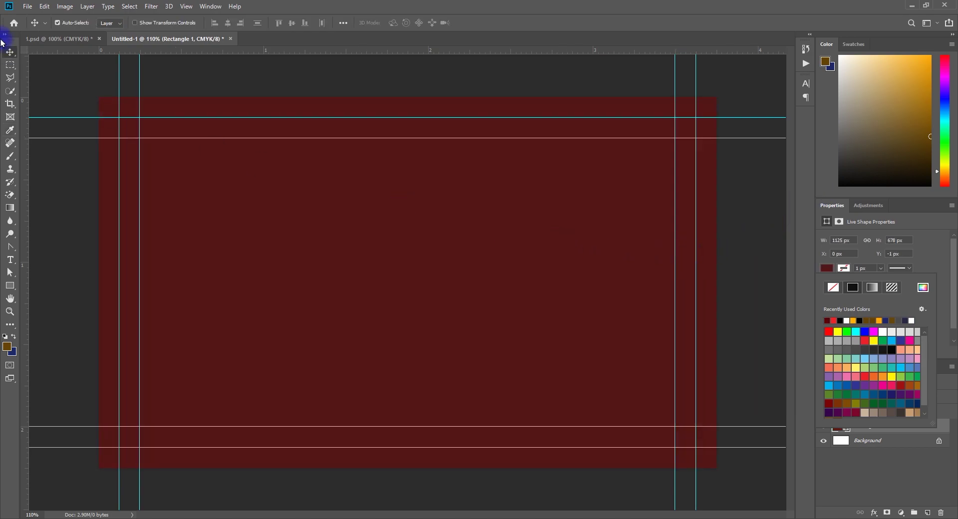
left_click(156, 145)
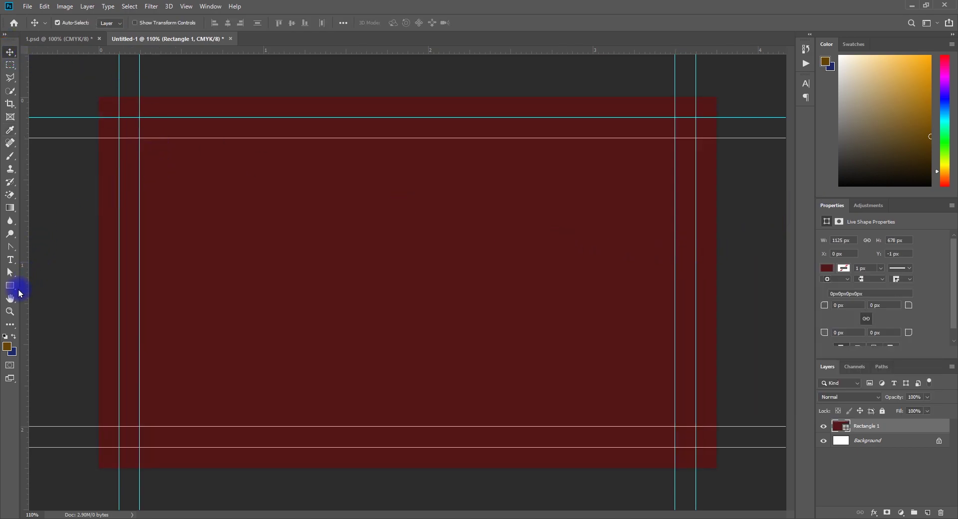
Set the Rectangle tool to Subtract Front Shape and draw a rectangle between the inner guides
left_click(15, 288)
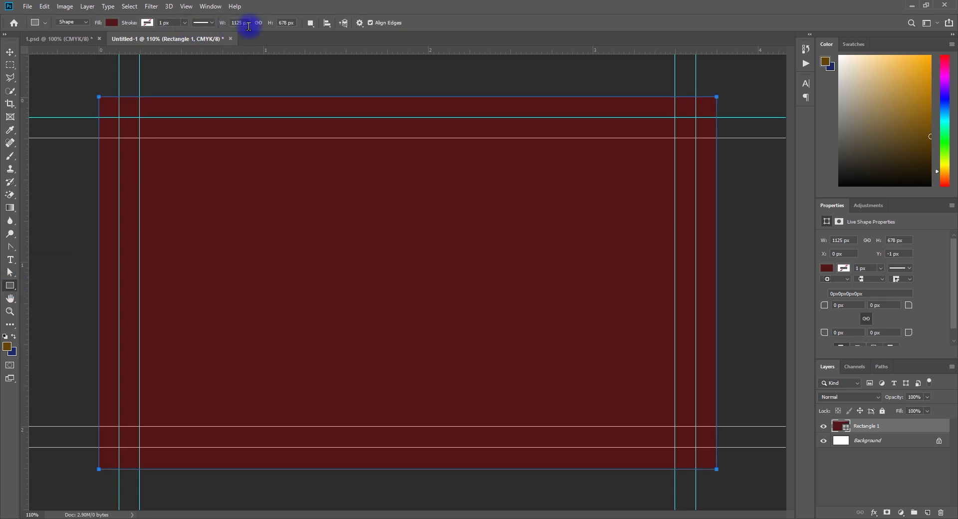
left_click(312, 33)
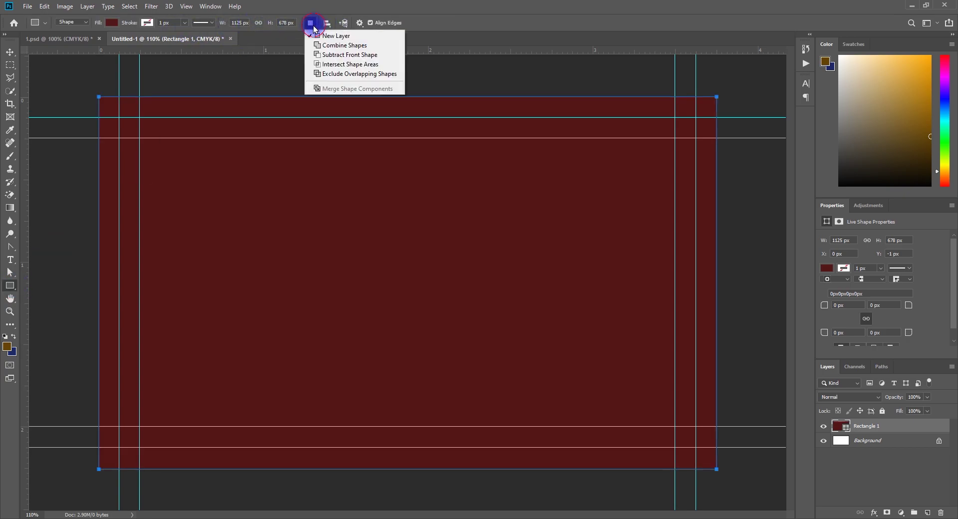
left_click(333, 51)
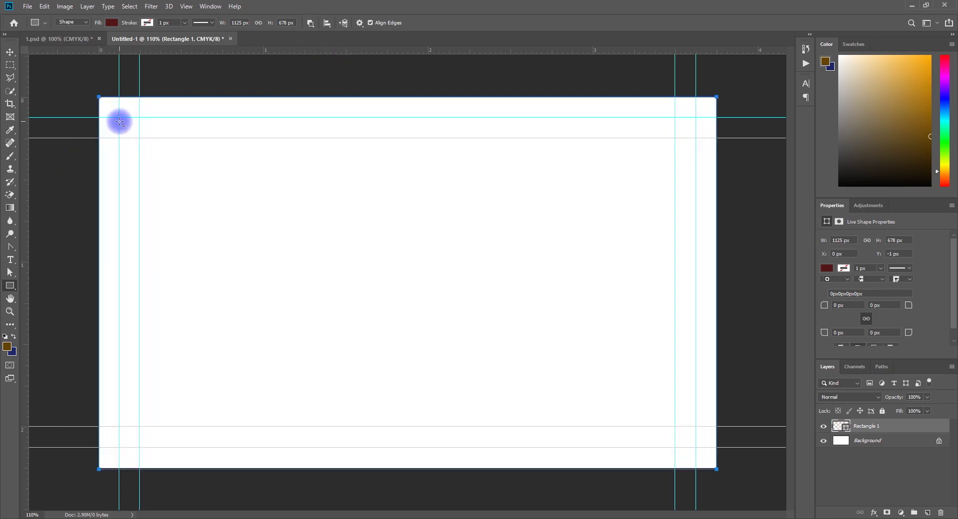
left_click_drag(36, 75, 72, 75)
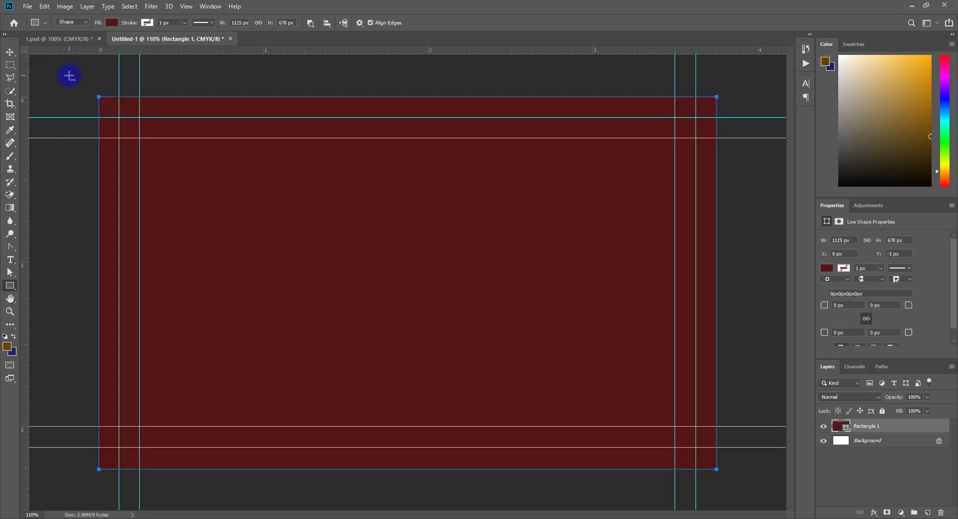
left_click(10, 52)
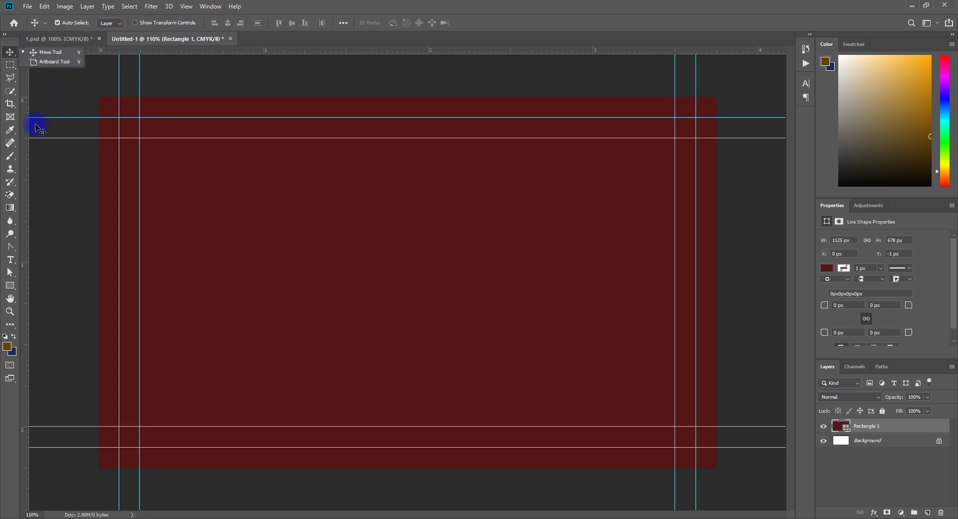
left_click(10, 285)
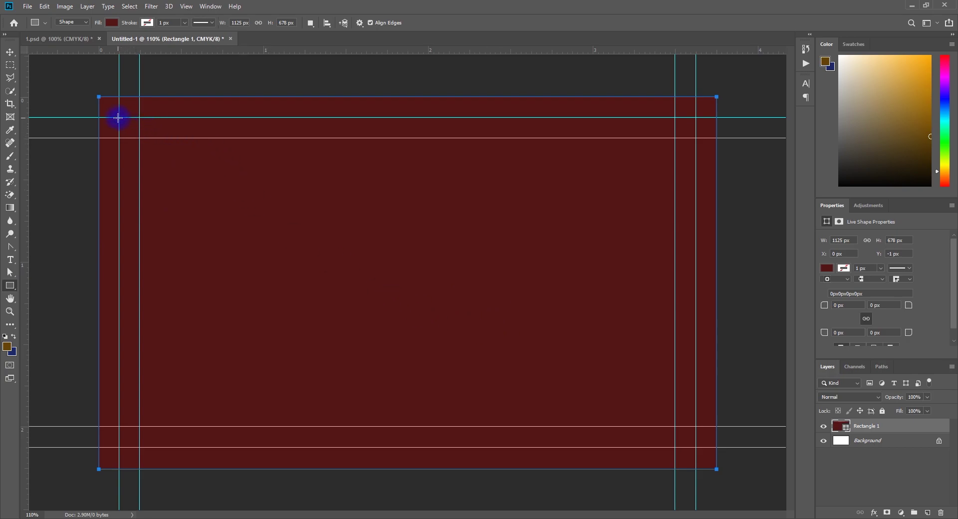
left_click_drag(118, 116, 706, 435)
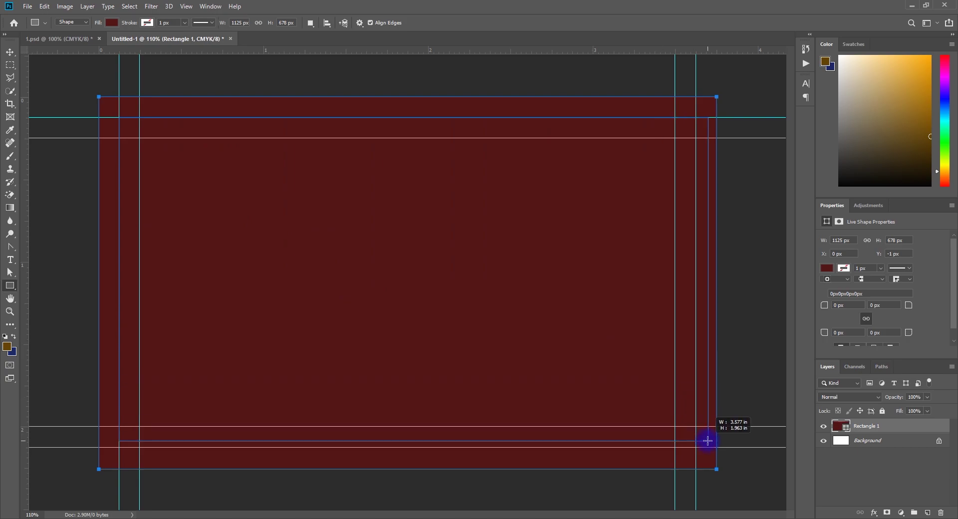
left_click_drag(706, 435, 696, 446)
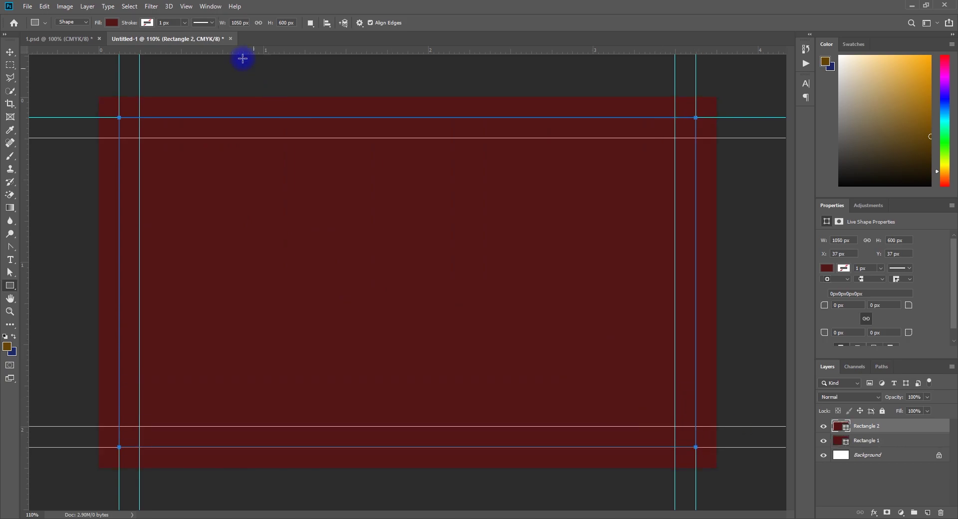
Delete the stray Rectangle 2 layer and subtract the guide-bounded card area from Rectangle 1
left_click(327, 24)
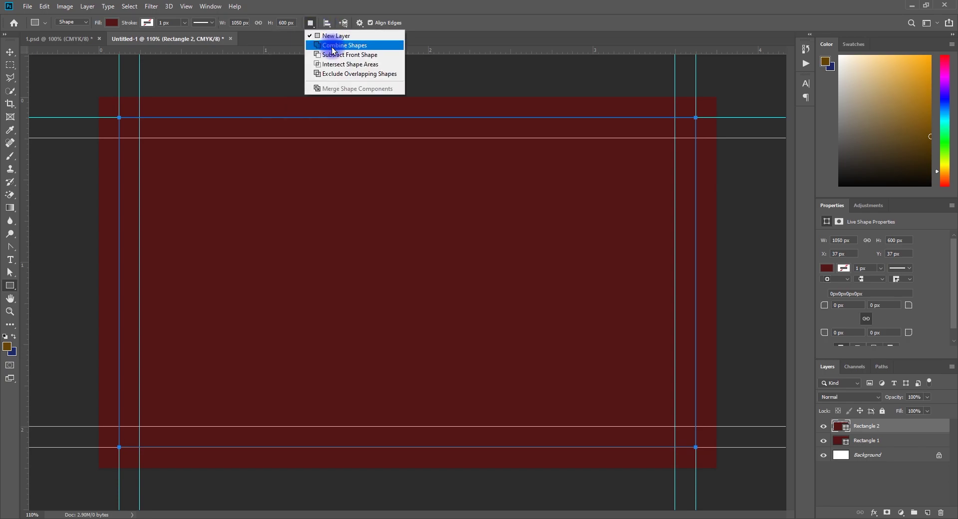
left_click(334, 55)
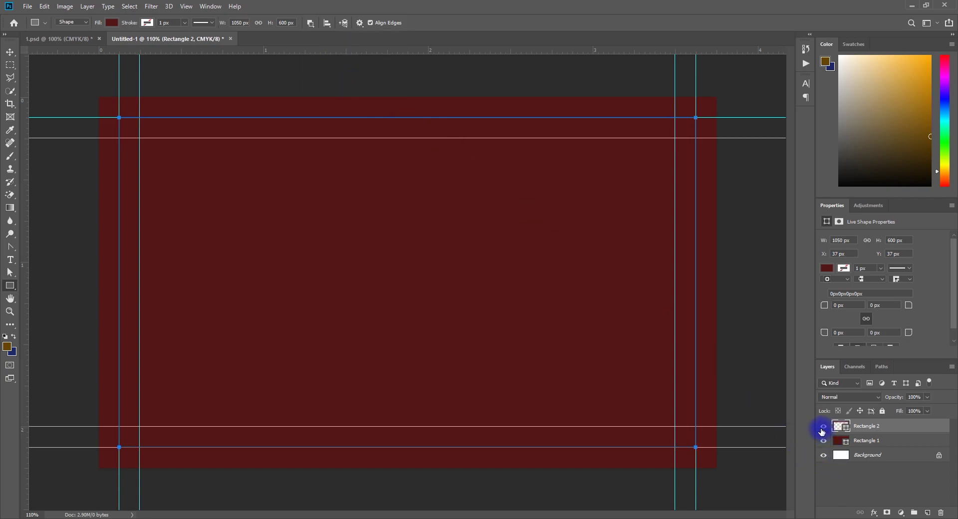
left_click(823, 427)
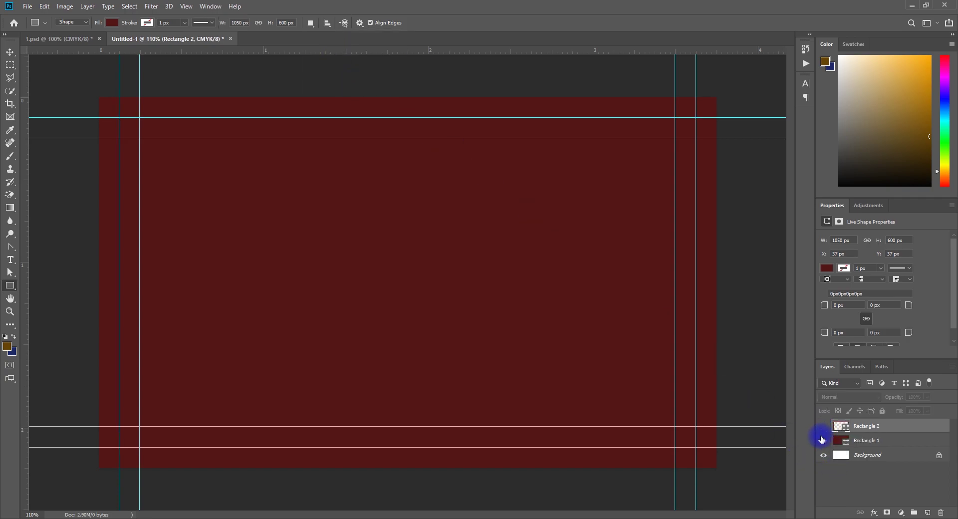
left_click(823, 427)
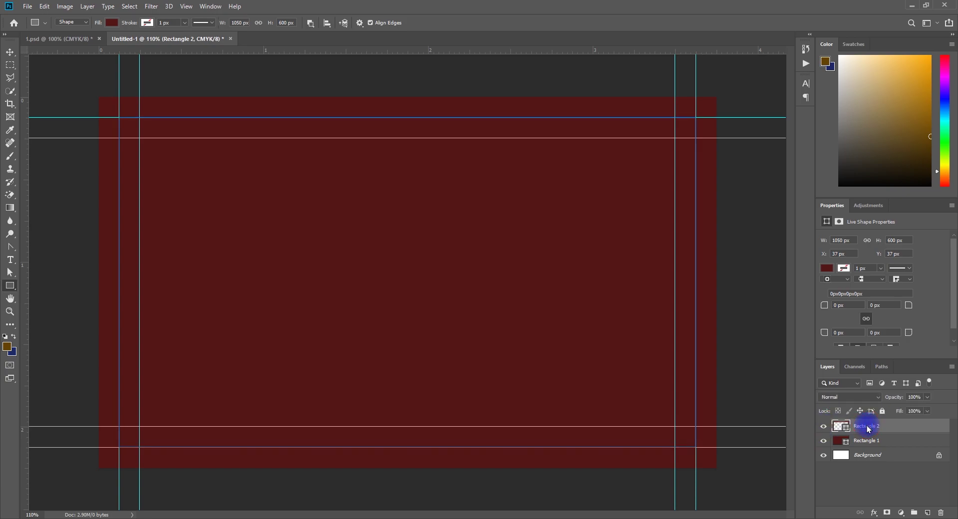
key("Delete")
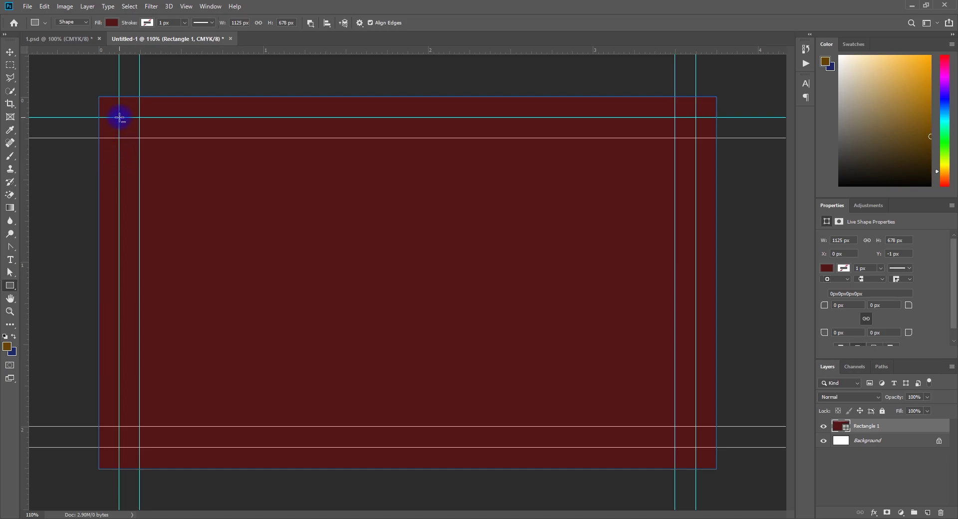
left_click_drag(120, 117, 696, 448)
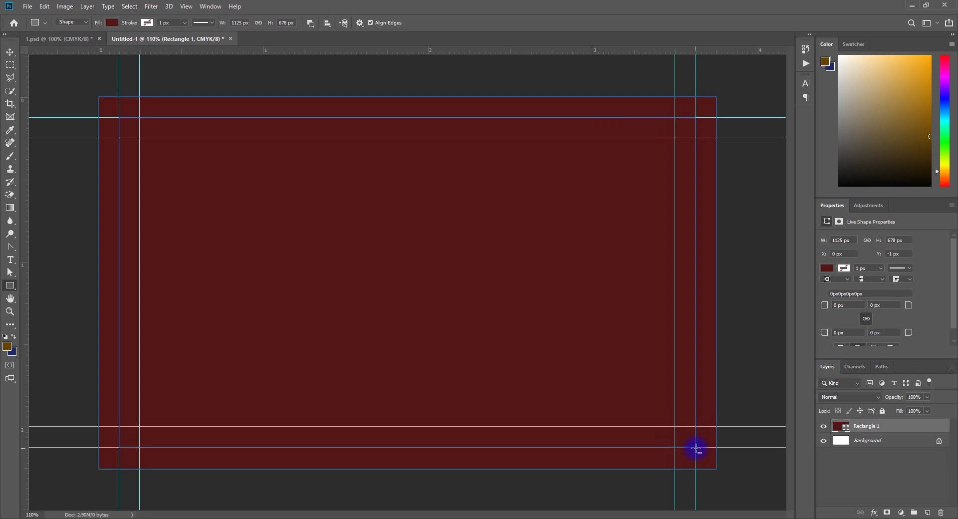
left_click(10, 51)
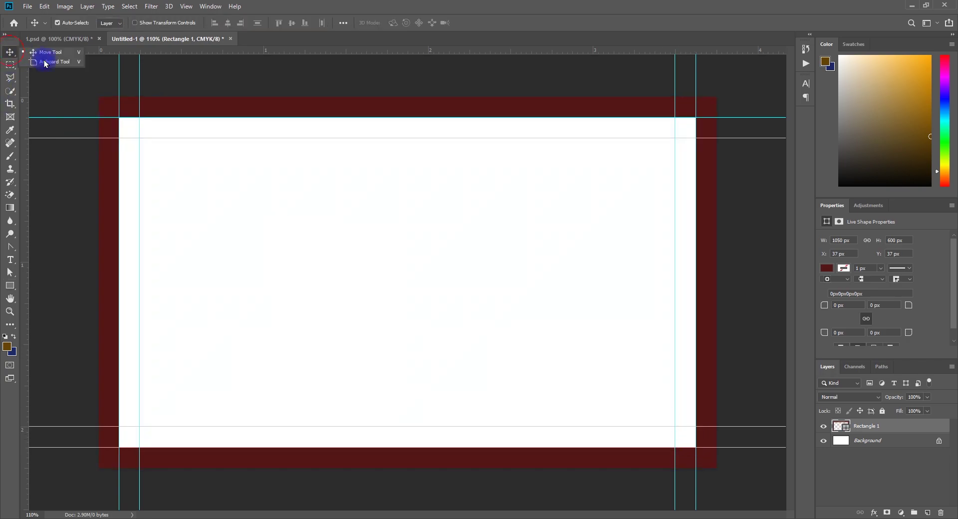
Reselect the plain Rectangle Tool and draw a white rectangle covering the entire canvas
left_click(267, 82)
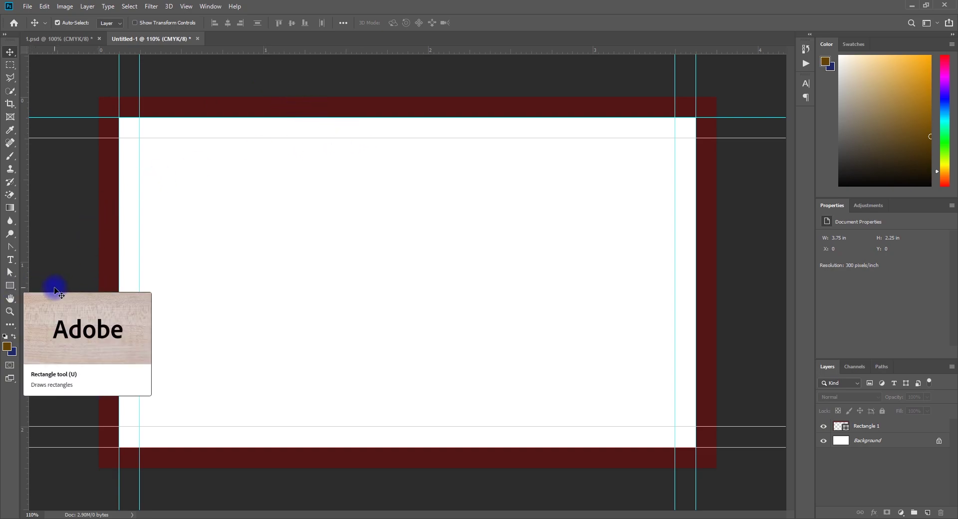
left_click(15, 291)
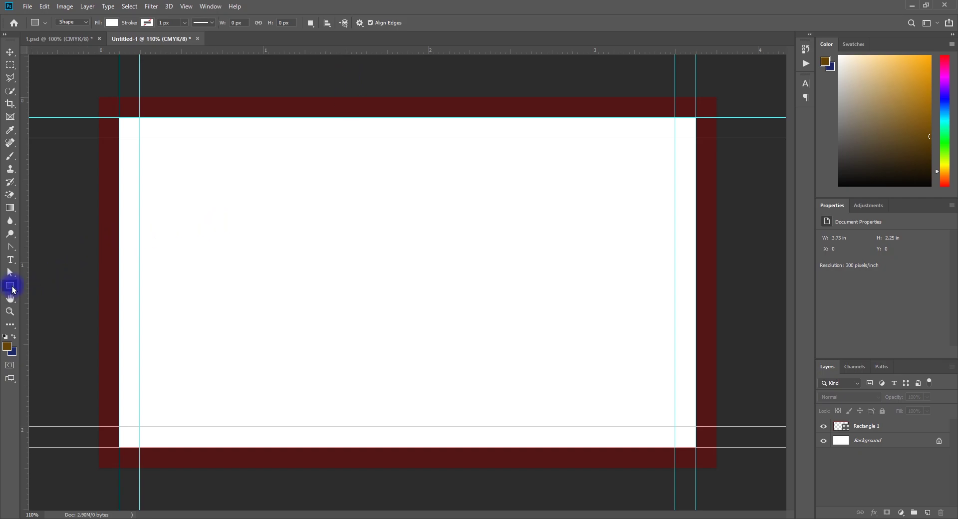
right_click(10, 285)
left_click(56, 297)
left_click(56, 297)
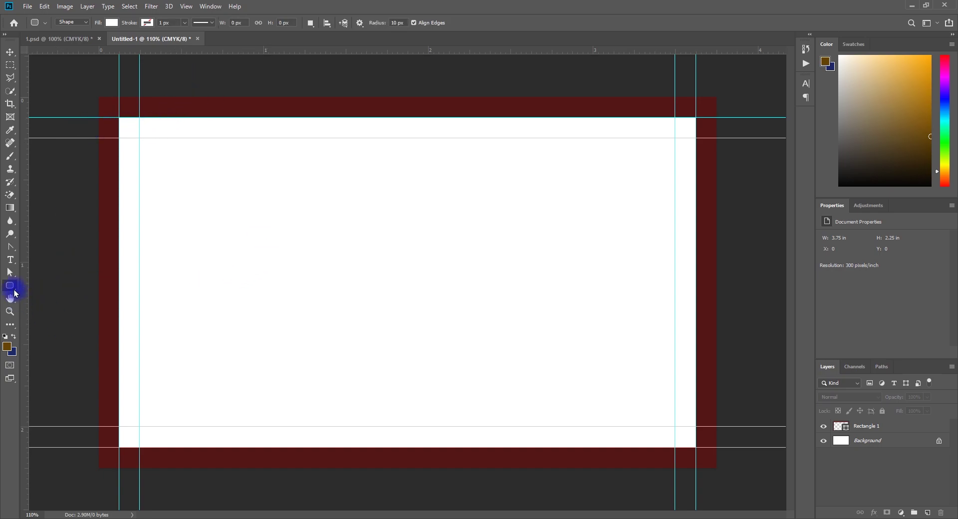
right_click(10, 286)
left_click(35, 285)
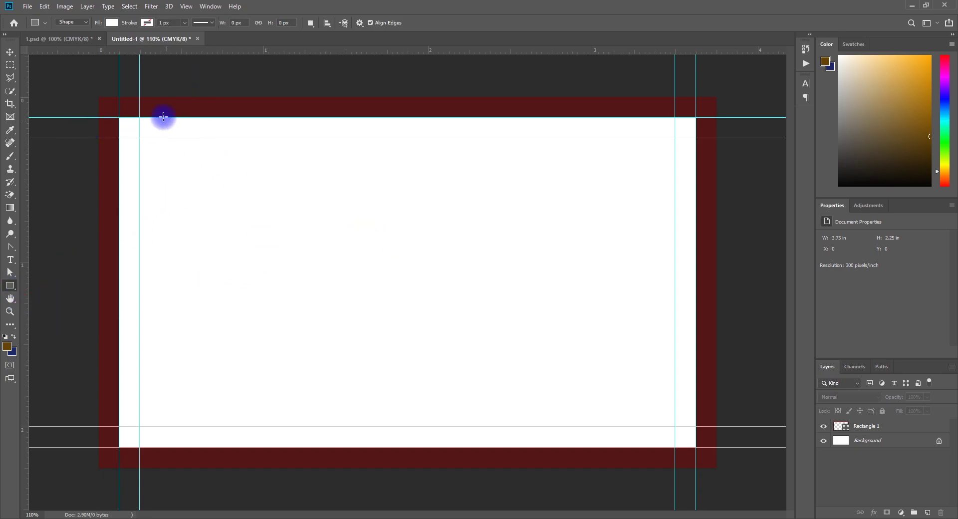
mouse_move(98, 95)
left_mouse_down()
mouse_move(704, 474)
mouse_move(716, 467)
left_mouse_up()
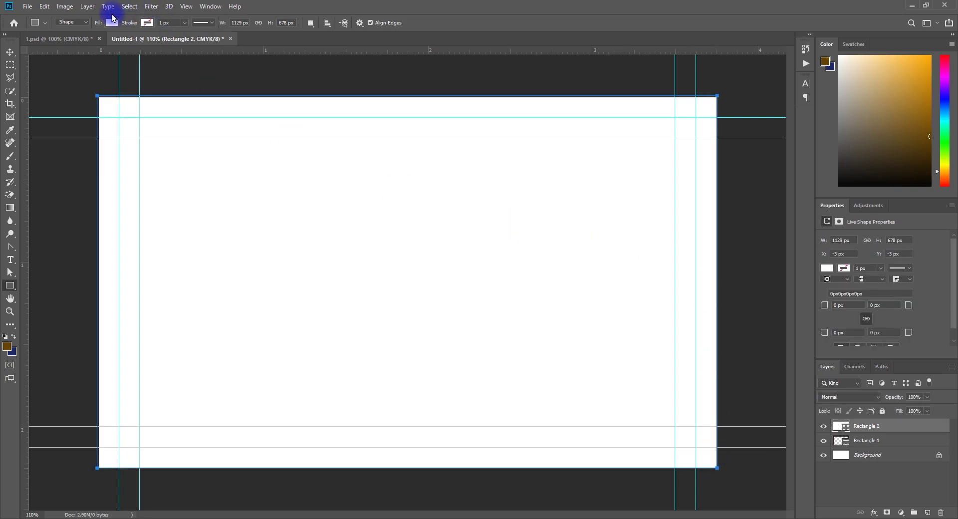
Fill Rectangle 2 with red from the swatches and set a 25 px corner radius
left_click(112, 23)
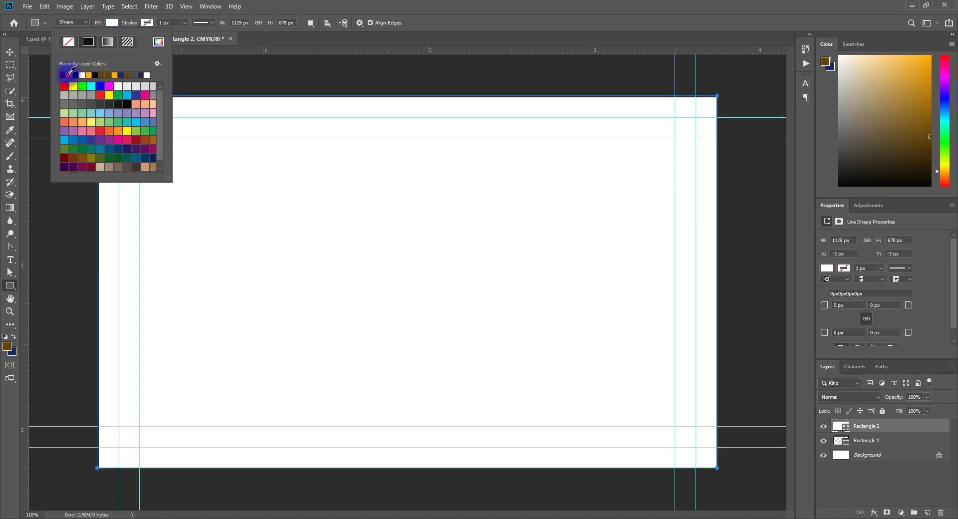
left_click(64, 86)
left_click(10, 52)
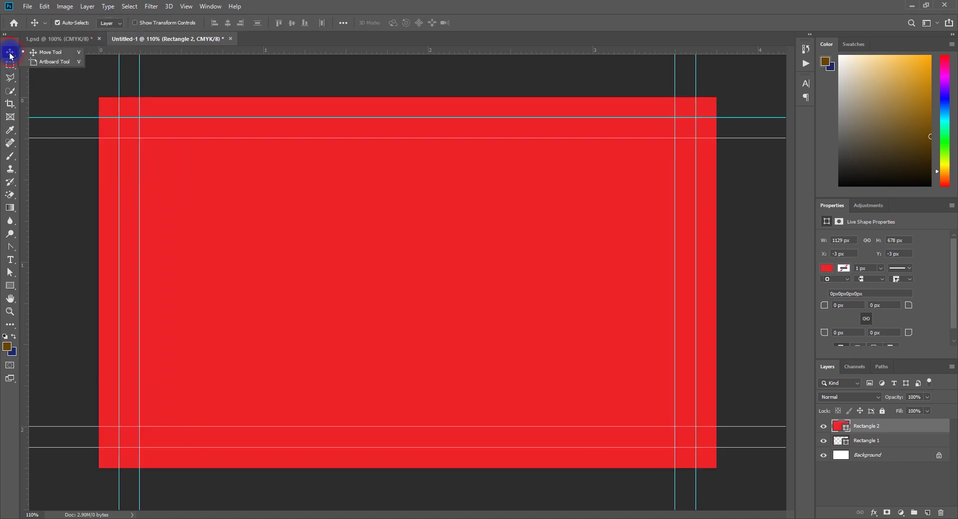
left_click(226, 201)
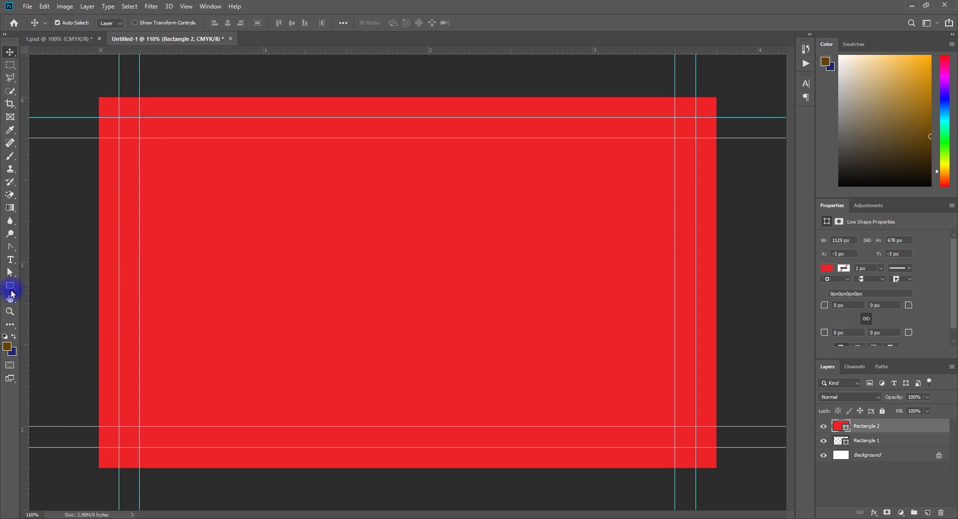
left_click_drag(11, 294, 45, 297)
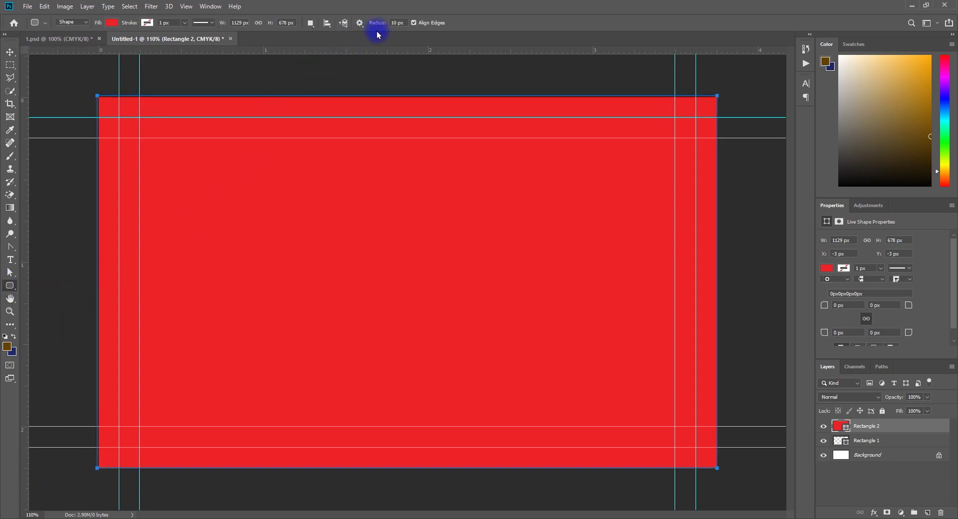
left_click(396, 22)
type("25")
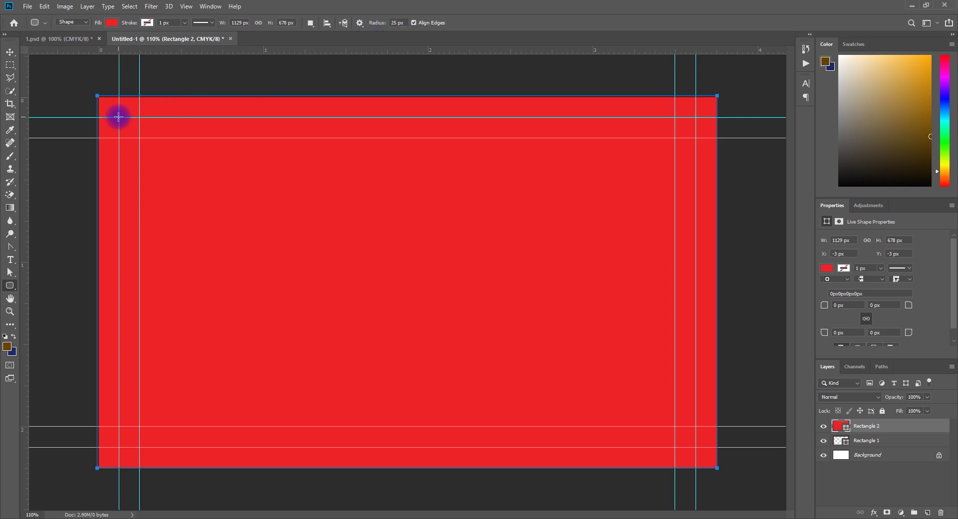
Set Rectangle 2 to Subtract Front Shape so the dark red frame reappears
left_click(312, 29)
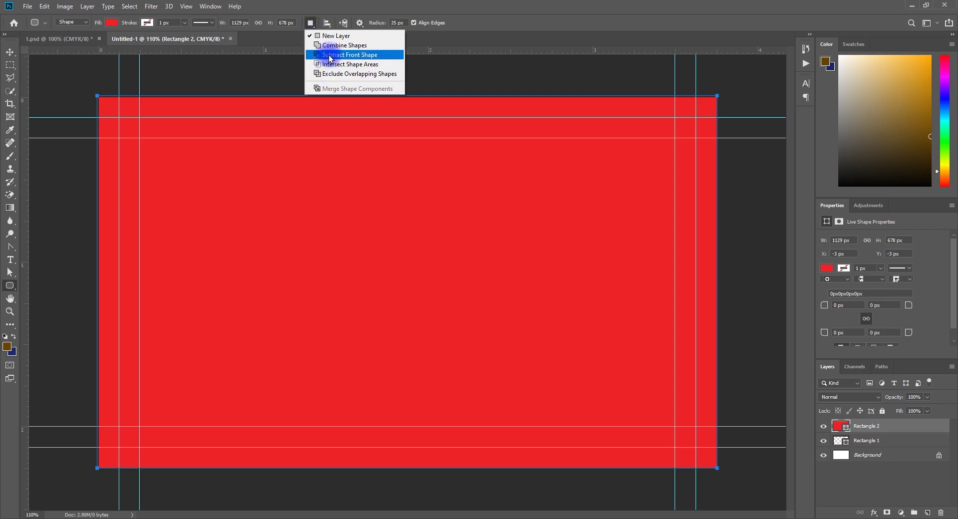
left_click(344, 58)
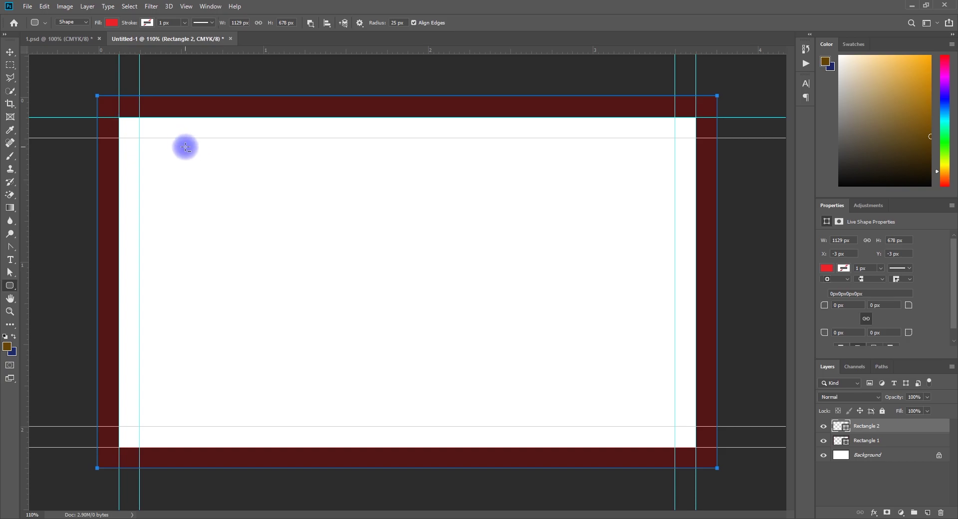
left_click(9, 54)
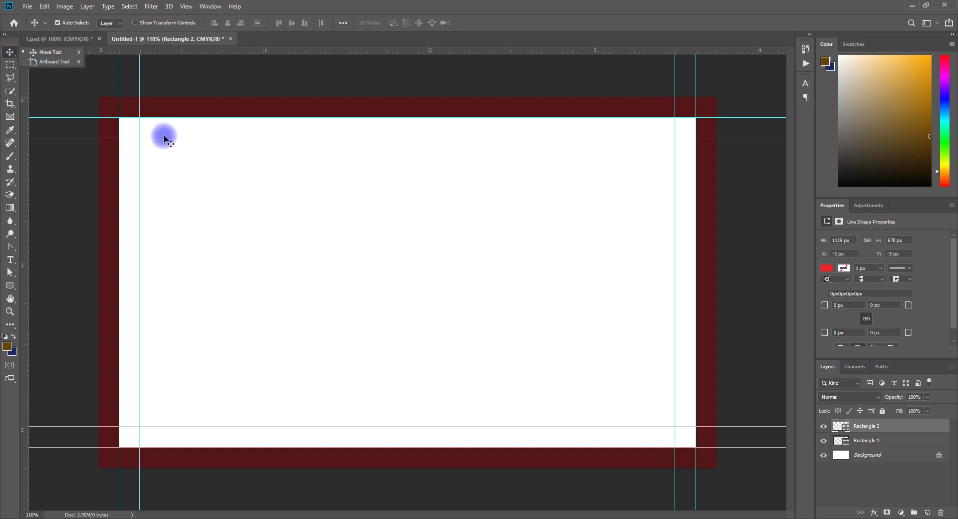
Check Rectangle 1's visibility, then delete the old Rectangle 2 layer
left_click(53, 97)
left_click(820, 442)
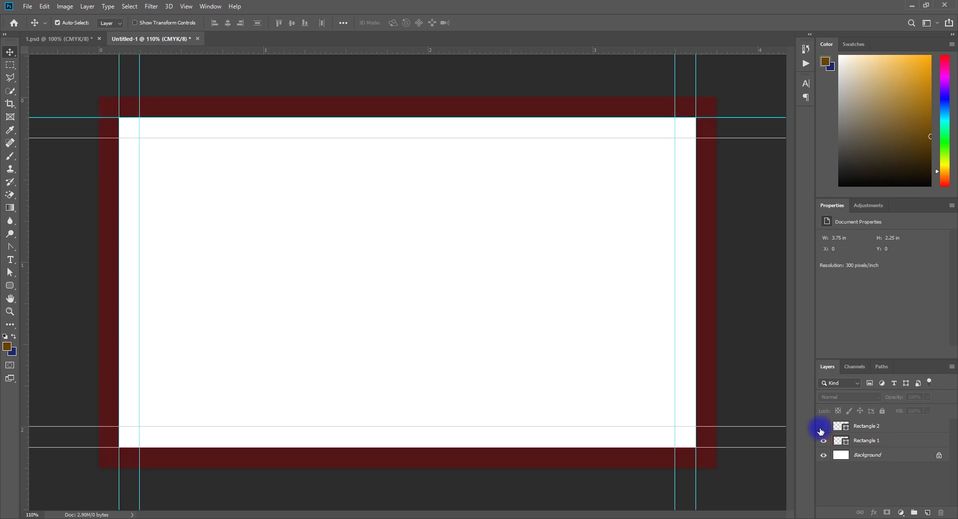
left_click(894, 429)
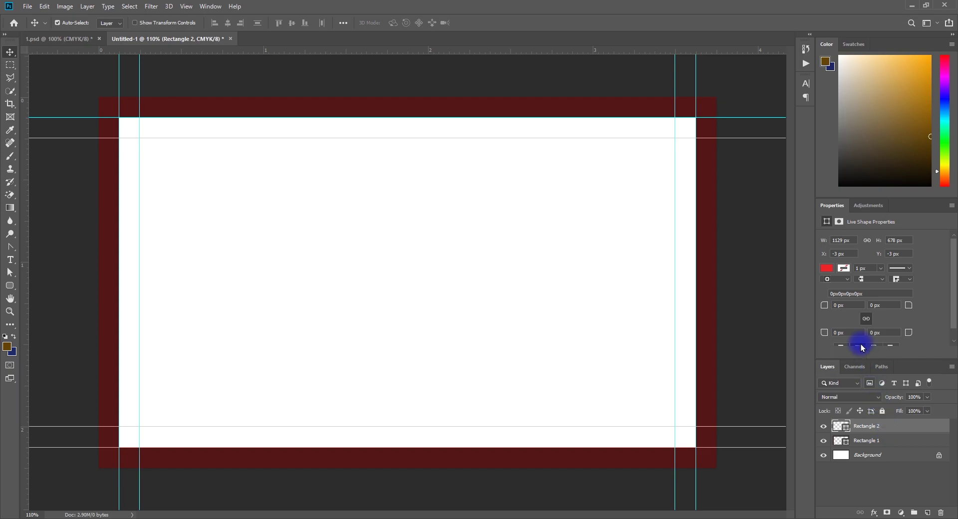
key("Delete")
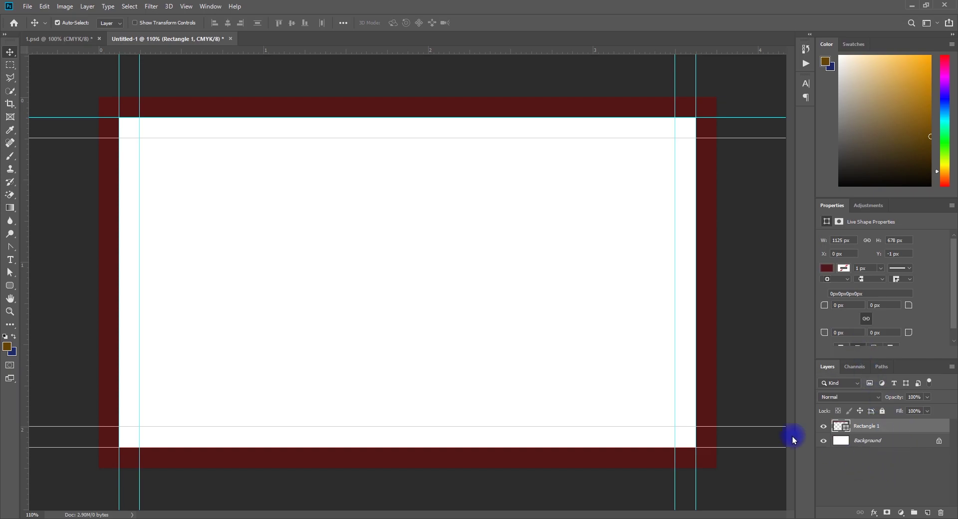
Draw a new dark red rectangle, about 1126 × 681 px, over the whole card
right_click(10, 284)
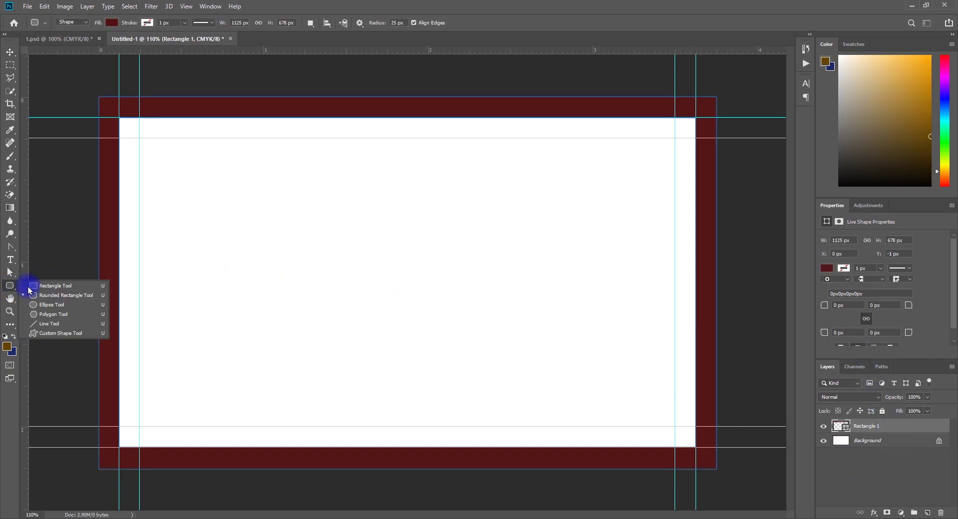
left_click(48, 281)
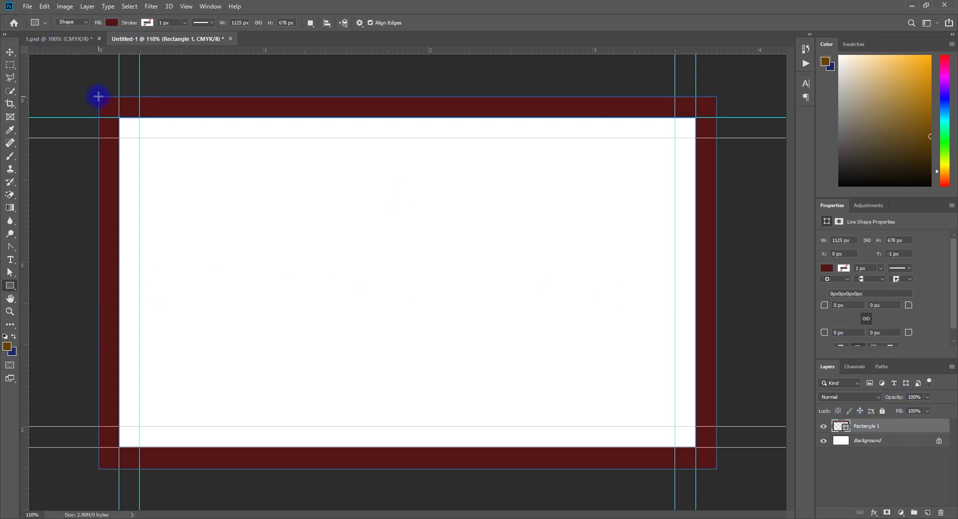
left_click_drag(98, 96, 716, 469)
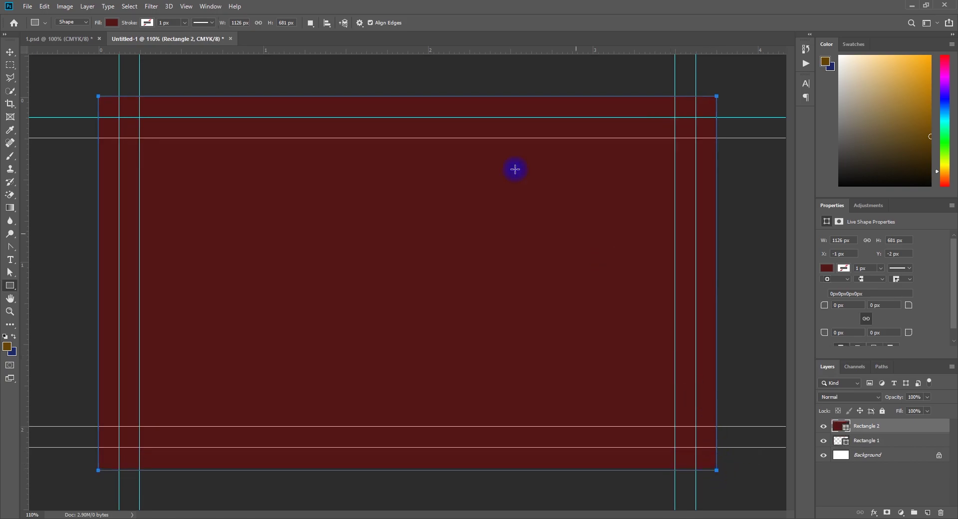
Set Subtract Front Shape and merge Rectangle 2 into Rectangle 1 with Ctrl+E
left_click(10, 51)
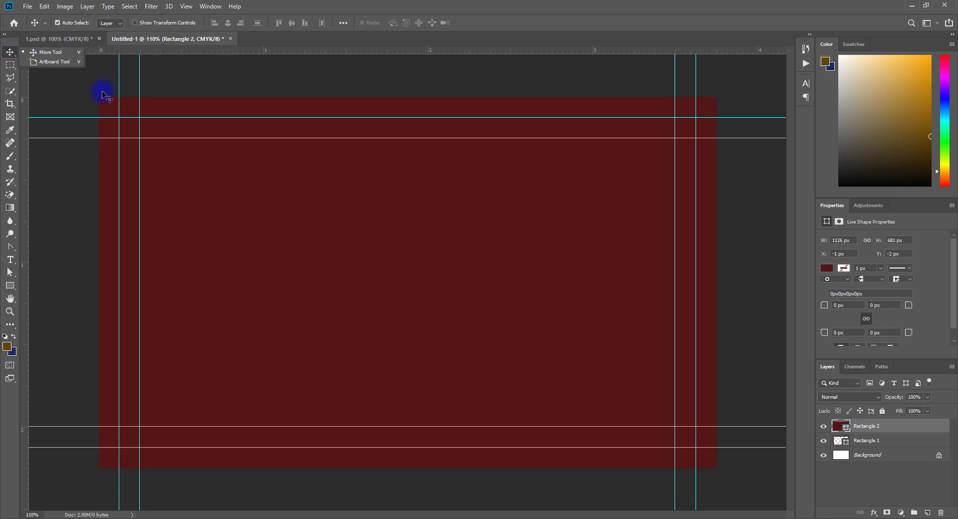
left_click(10, 286)
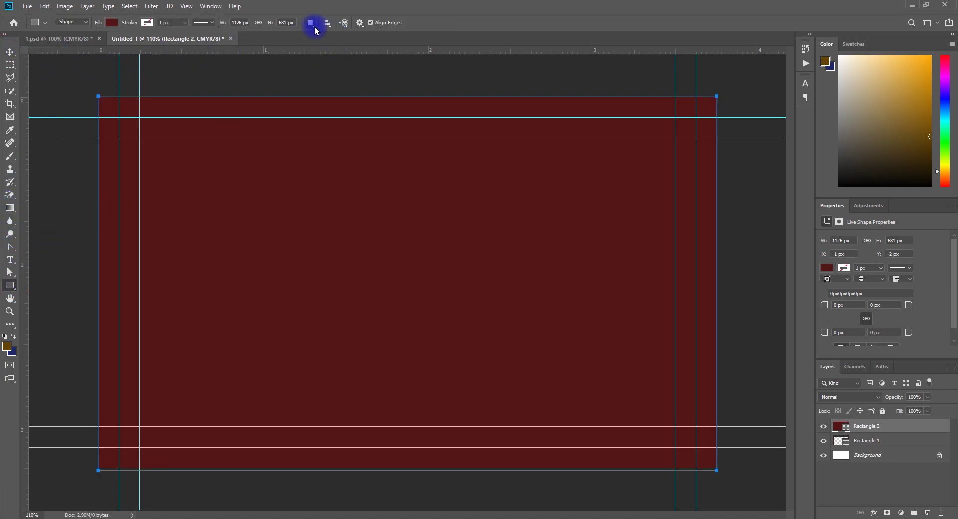
left_click(311, 22)
left_click(98, 130)
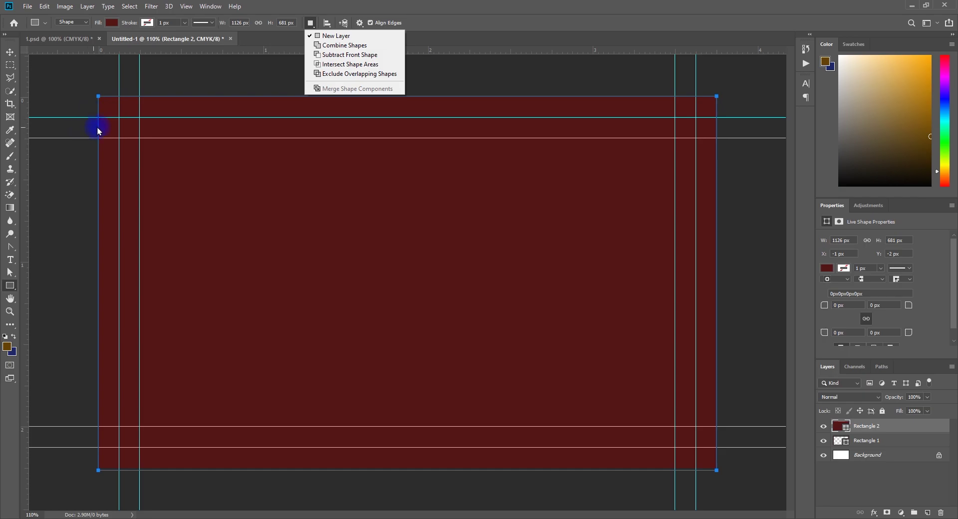
left_click(335, 54)
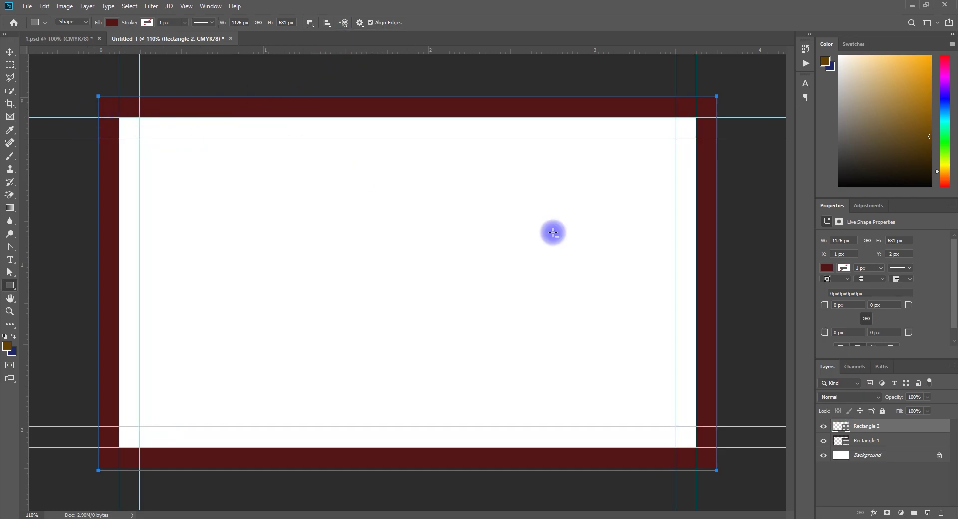
key("ctrl+e")
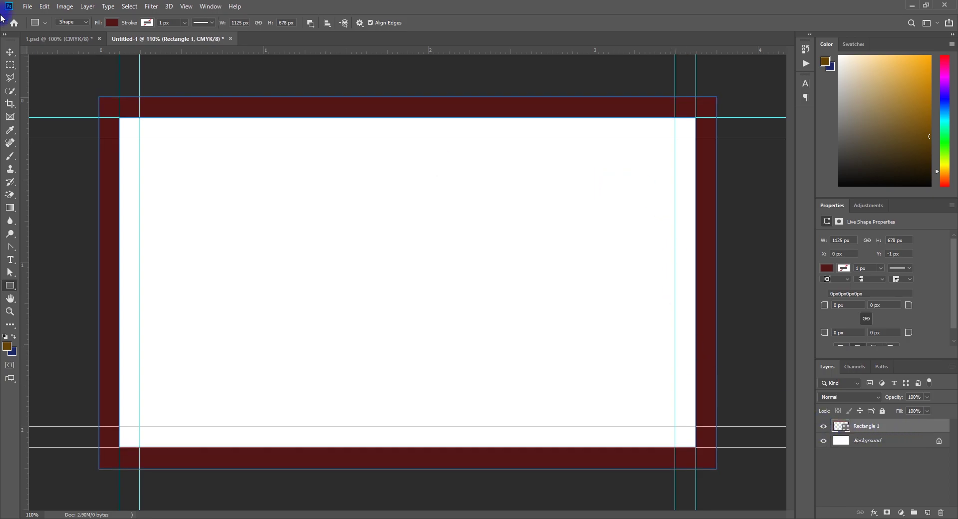
Hide Rectangle 1 so only the white background shows
left_click(10, 54)
left_click(145, 210)
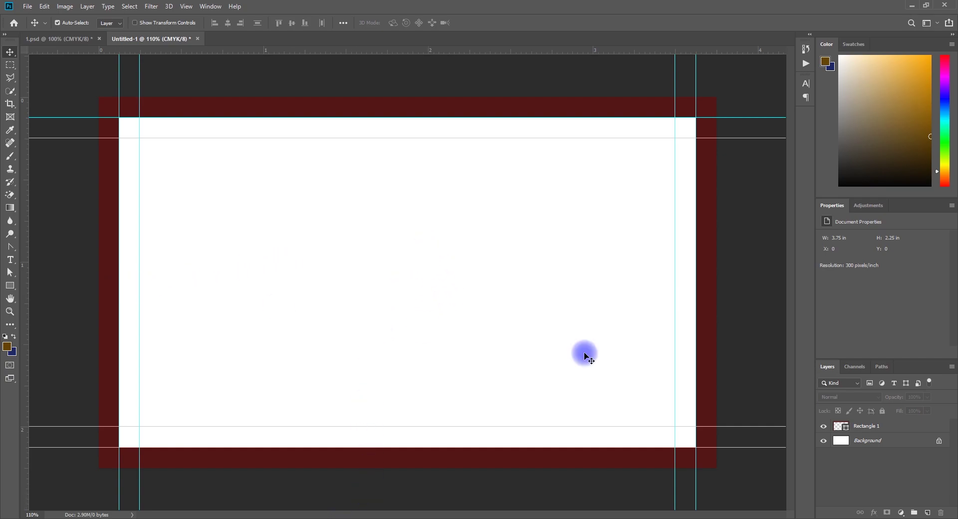
left_click(823, 427)
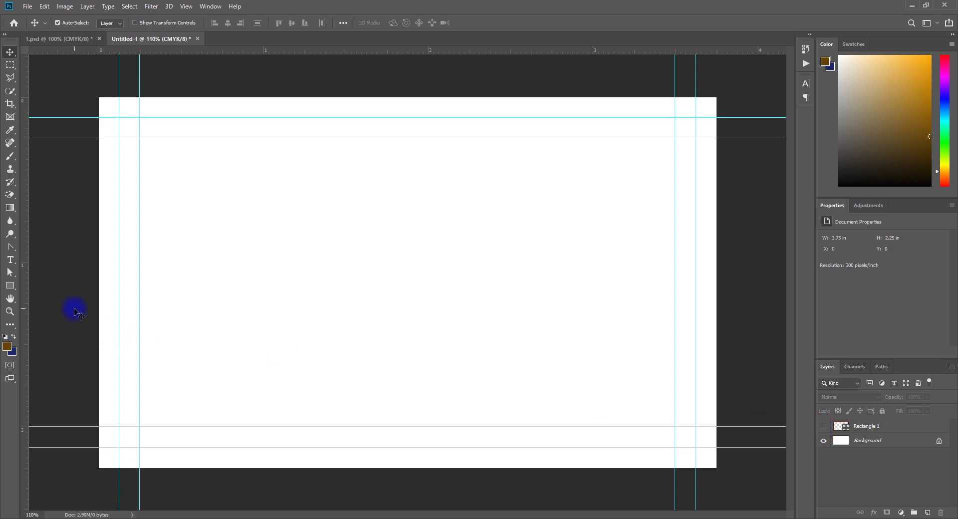
left_click(10, 285)
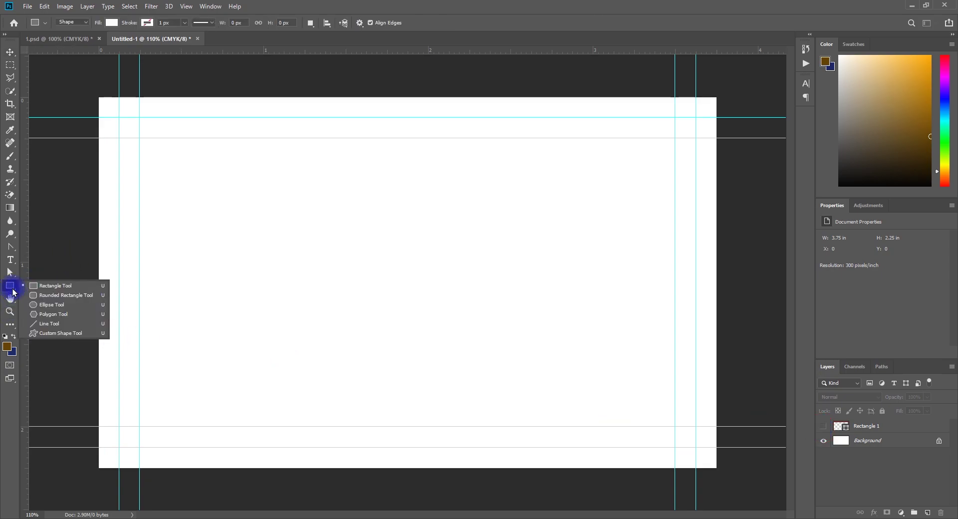
Draw a card-sized Rectangle 2 and fill it with a dark red preset swatch
left_click(37, 285)
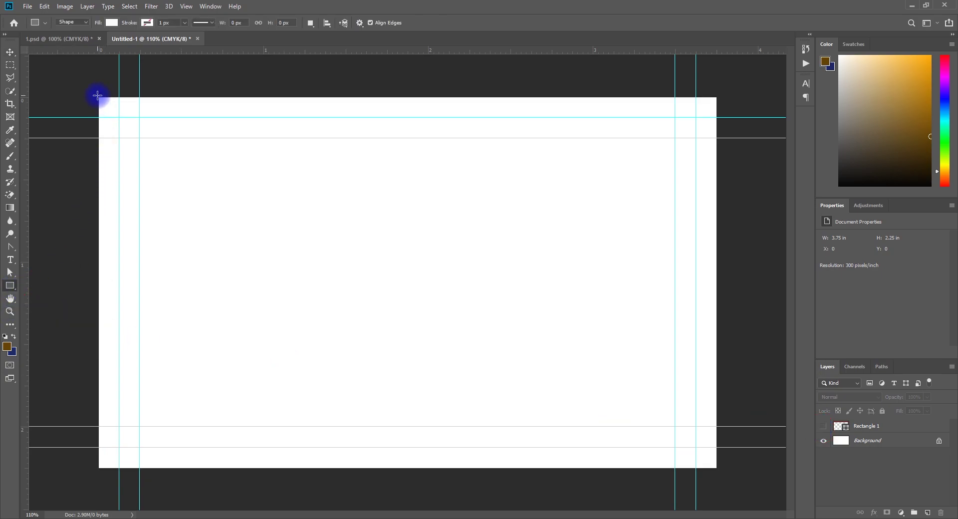
left_click_drag(97, 95, 721, 467)
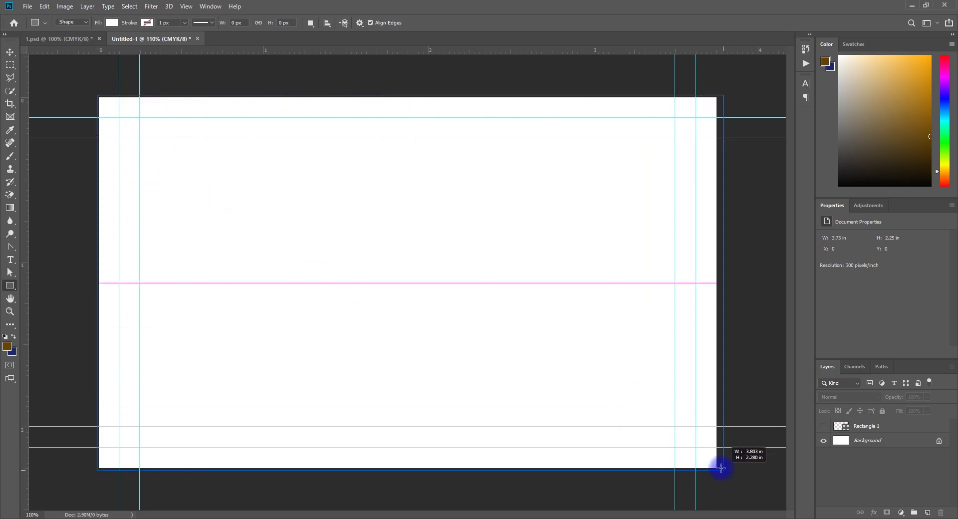
left_click_drag(721, 468, 717, 467)
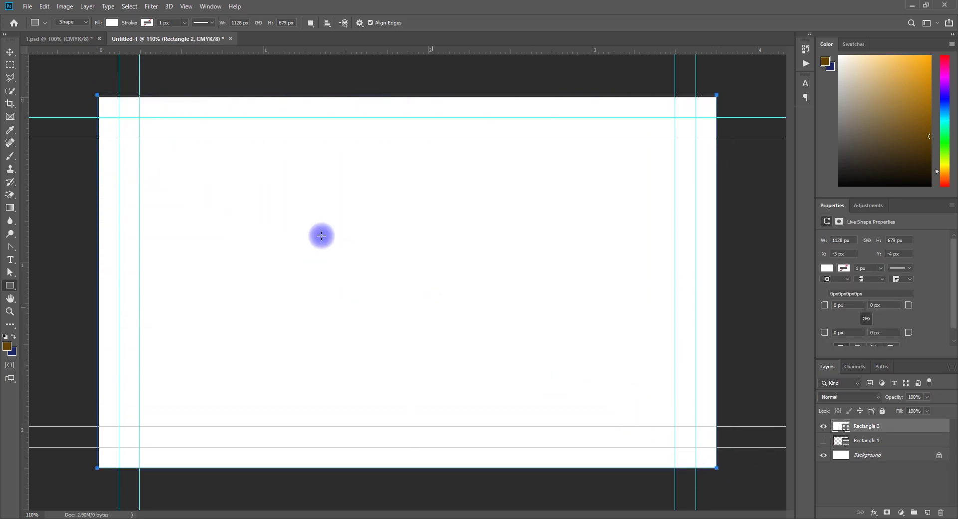
left_click(111, 23)
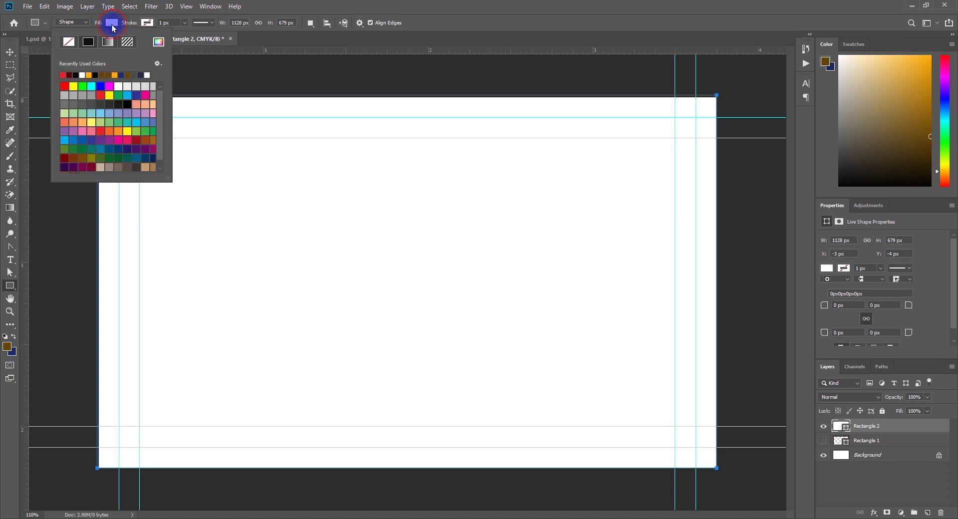
left_click(73, 85)
left_click(73, 75)
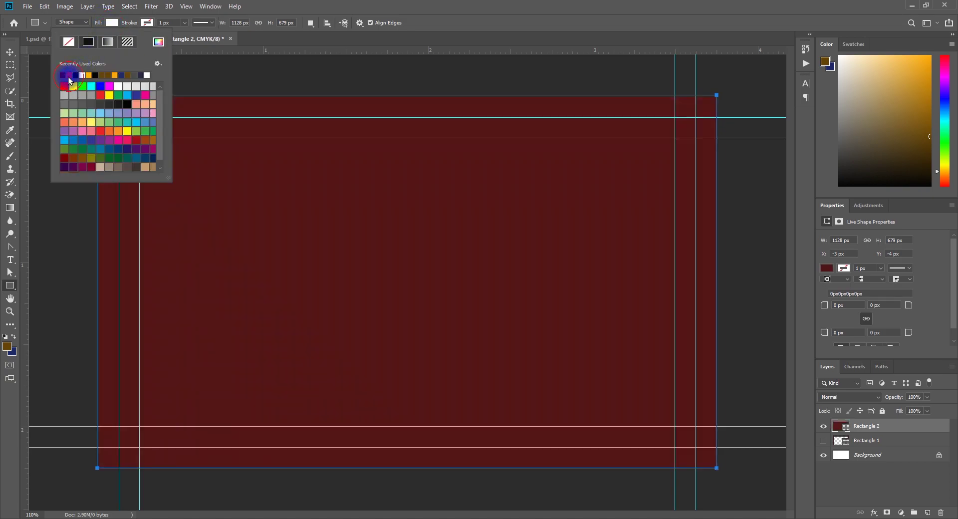
Change Rectangle 2's fill to #640607 in the Color Picker
left_click(9, 53)
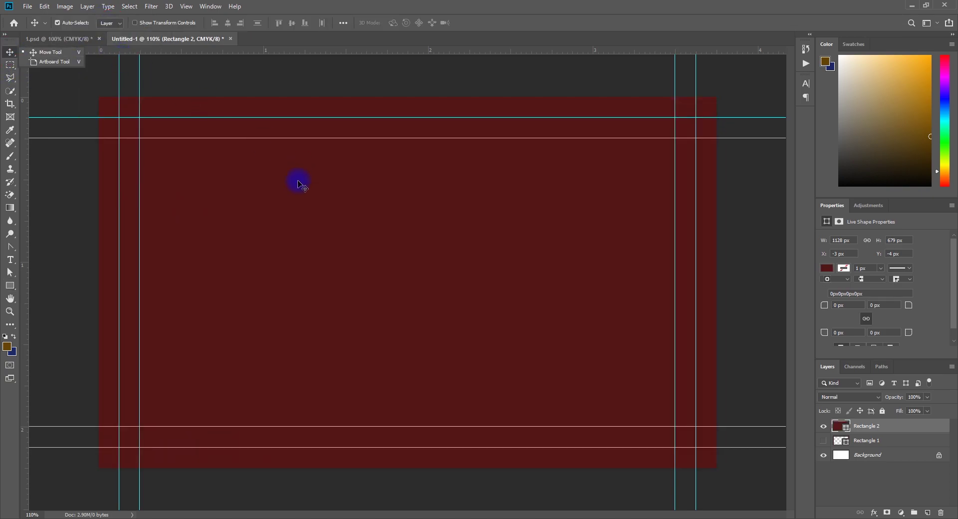
left_click(828, 268)
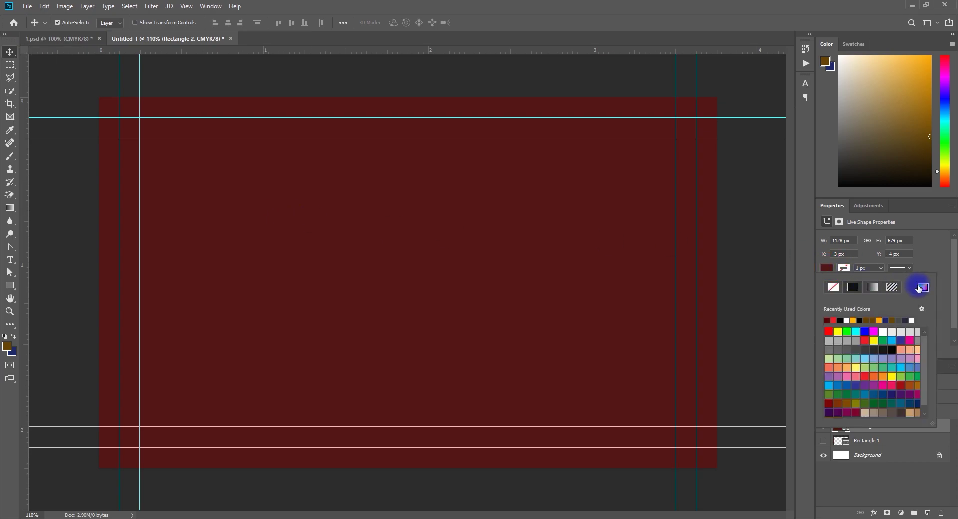
left_click(923, 287)
left_click_drag(633, 317, 651, 307)
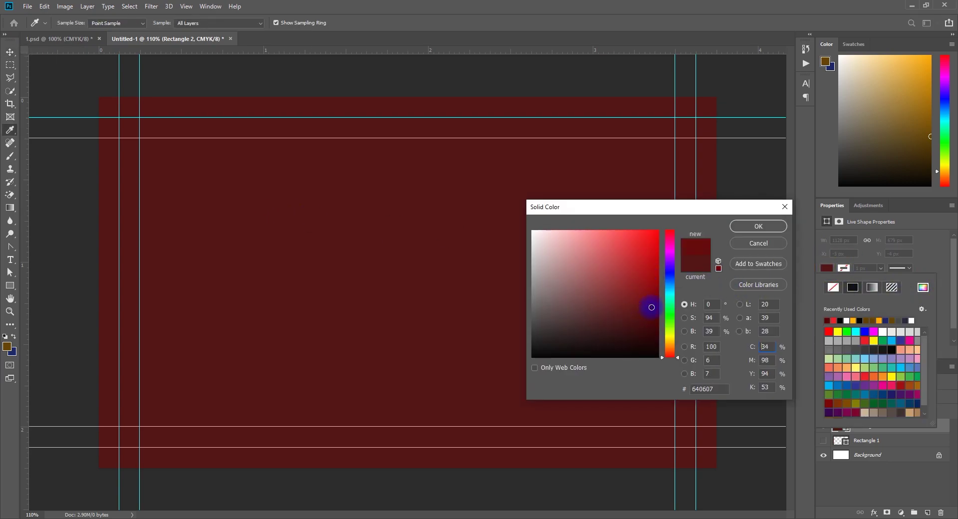
left_click(757, 226)
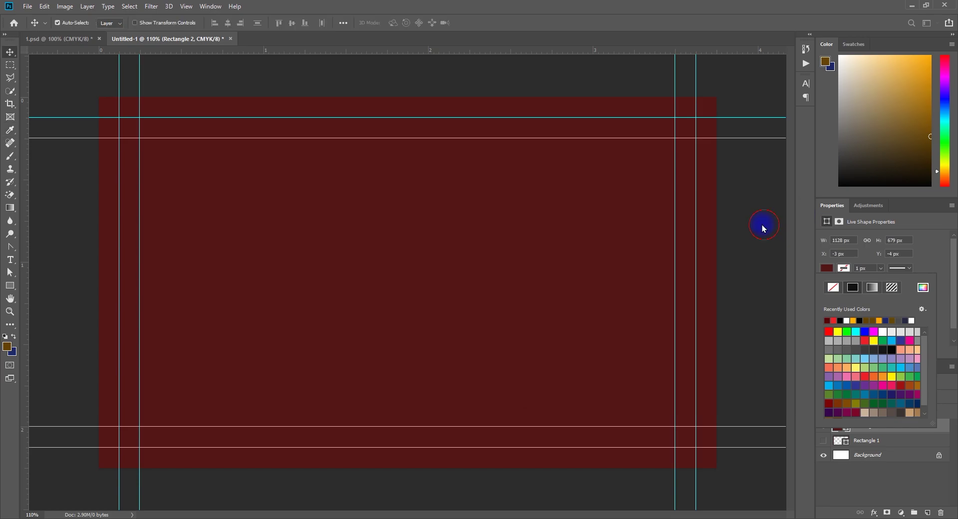
left_click_drag(9, 285, 36, 298)
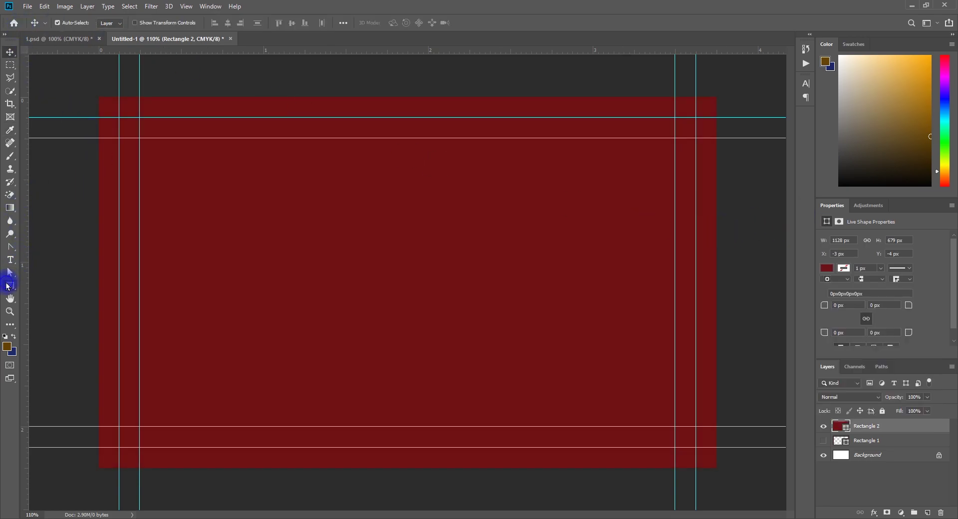
Delete the Rectangle 2 layer
left_click(36, 298)
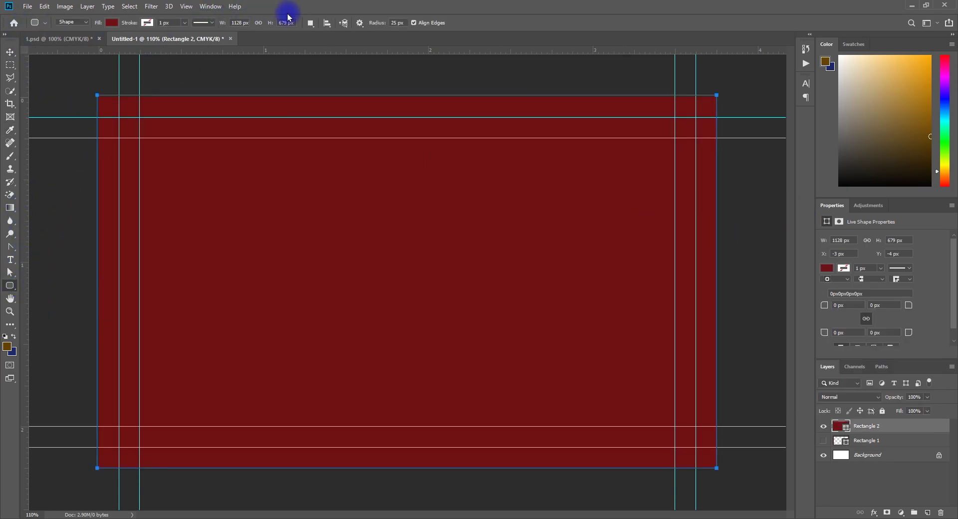
left_click_drag(314, 31, 351, 56)
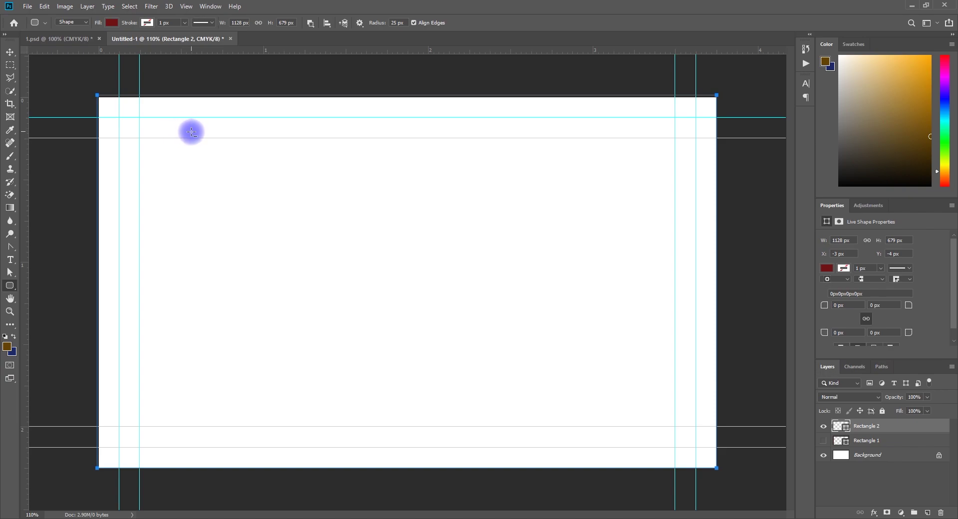
left_click(9, 51)
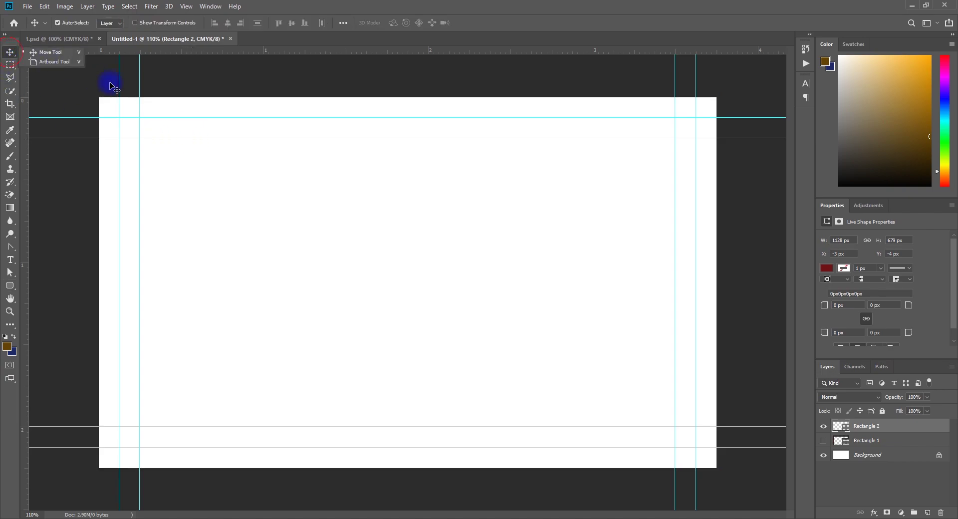
left_click(906, 431)
key("Delete")
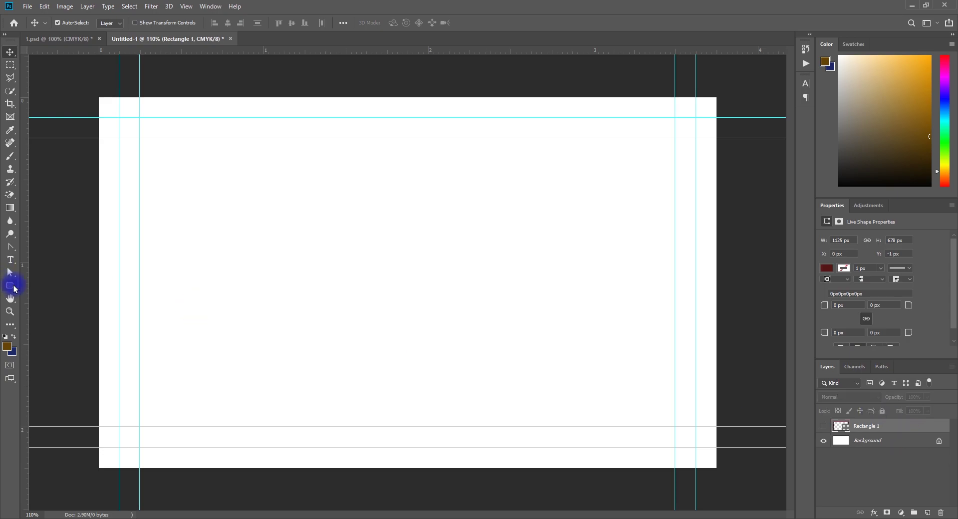
Redraw a 1127 × 675 px dark red rectangle in New Layer mode covering the card
left_click(10, 285)
left_click(50, 287)
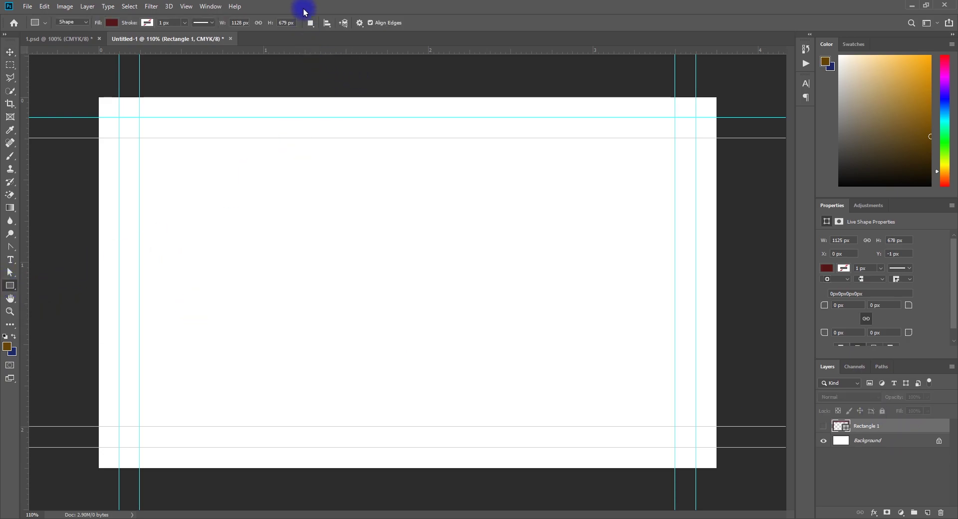
left_click(310, 23)
left_click(324, 36)
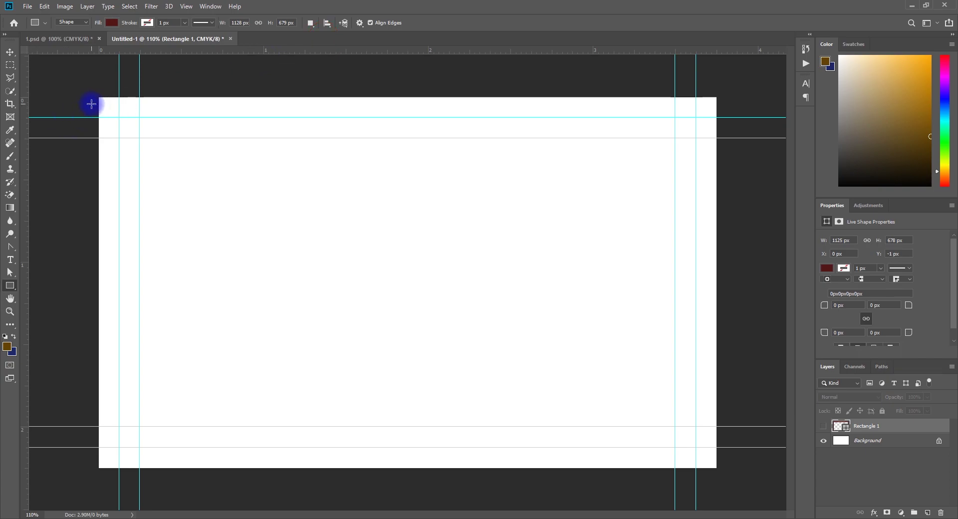
left_click_drag(98, 97, 716, 467)
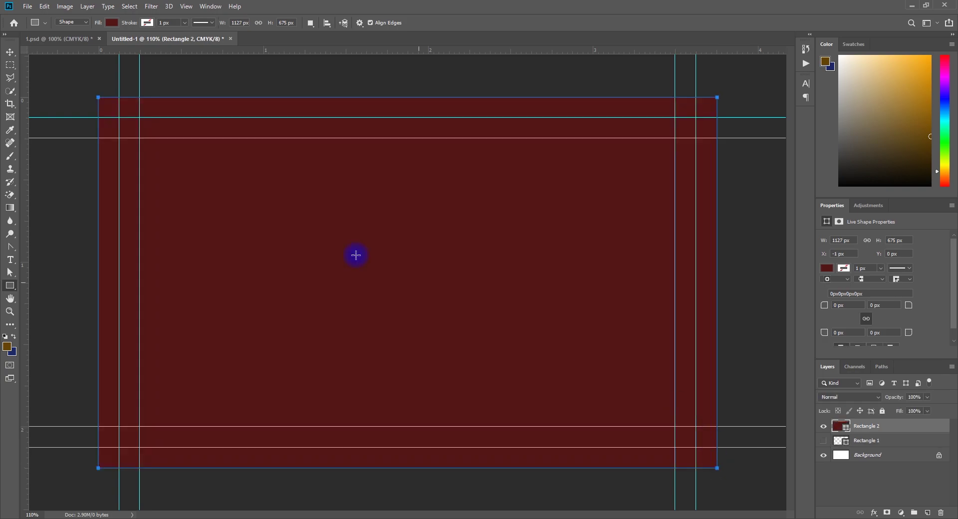
left_click(11, 54)
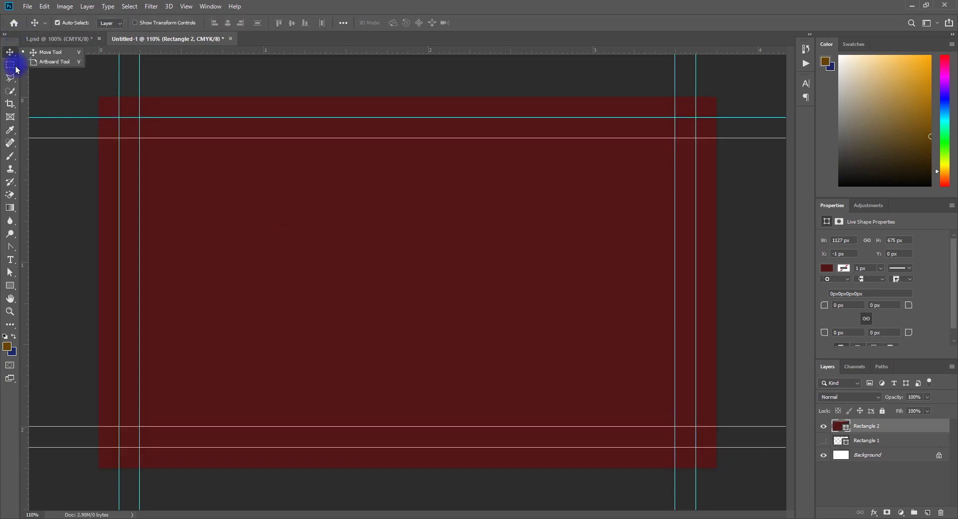
Draw a white 1050 × 600 px rounded rectangle with 25 px corners between the inner guides
left_click(56, 248)
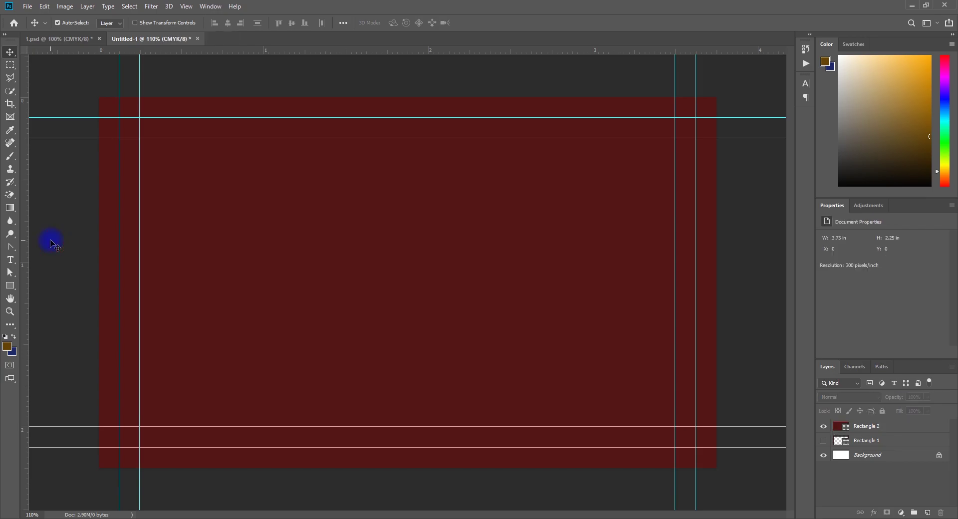
left_click(12, 288)
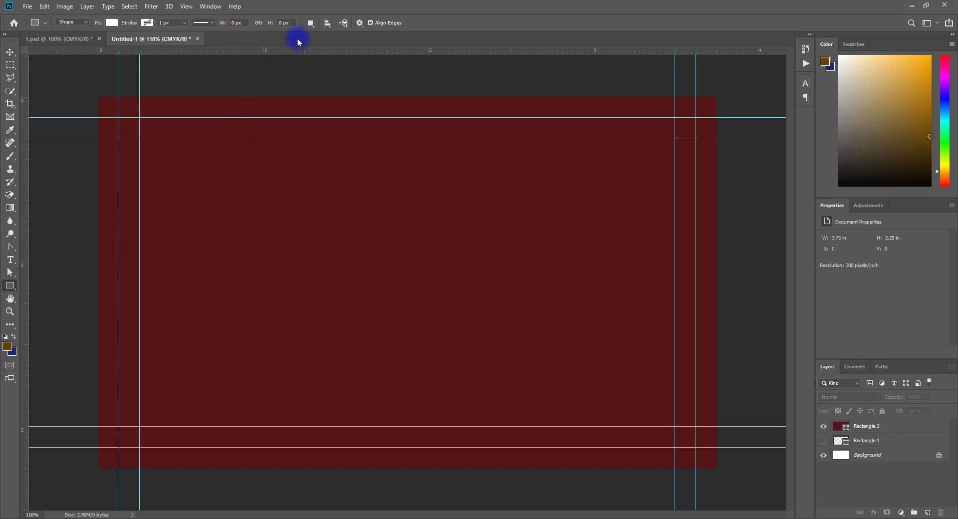
left_click(315, 30)
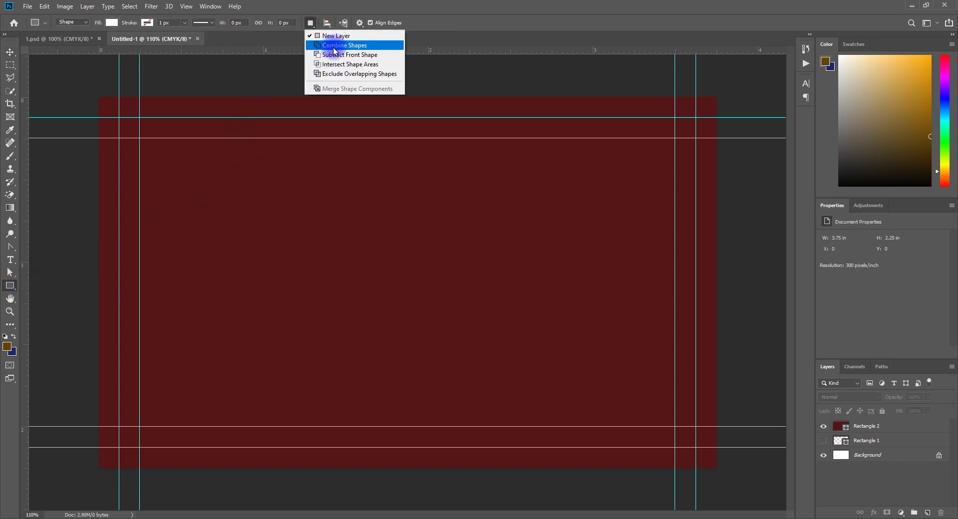
left_click(337, 36)
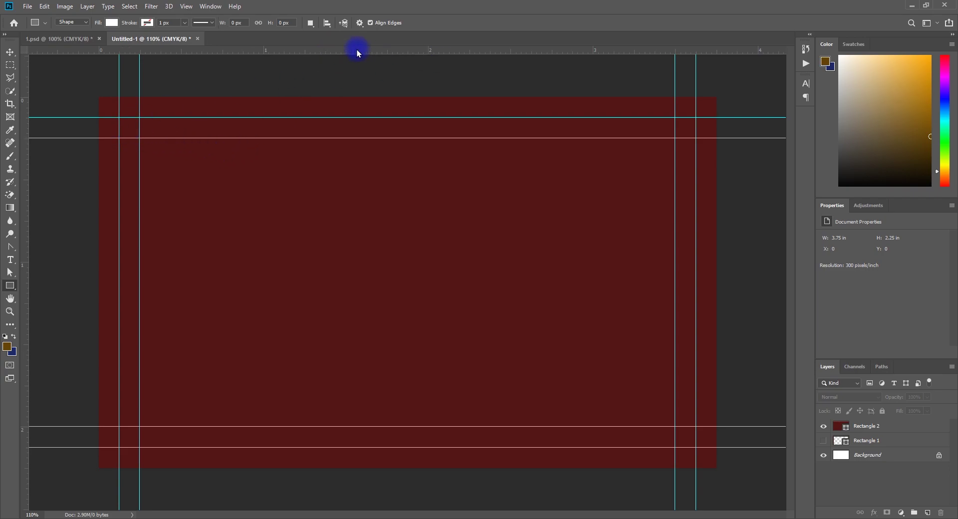
right_click(12, 287)
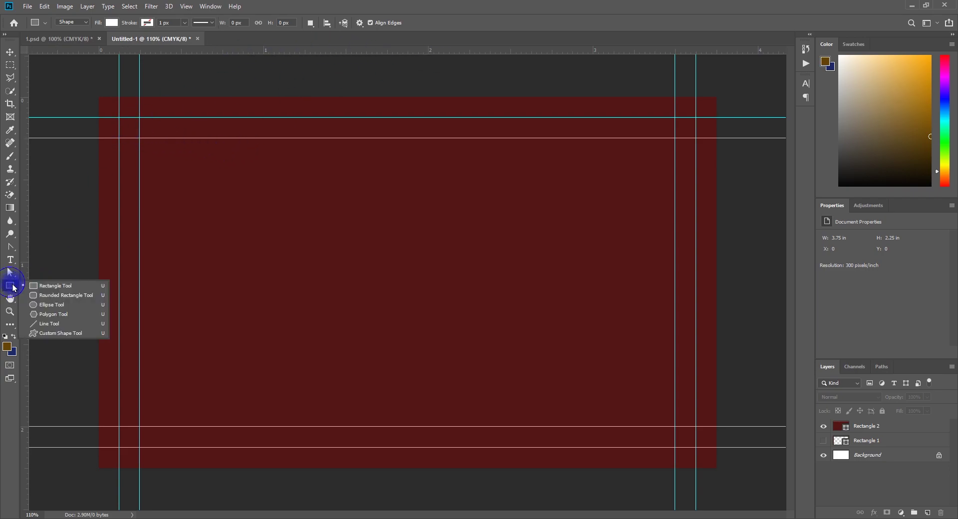
left_click(55, 295)
left_click(402, 24)
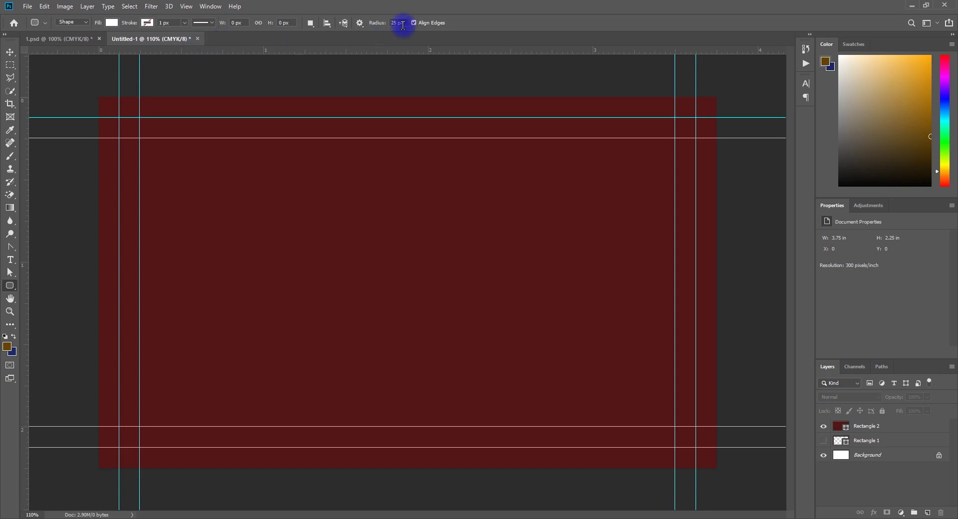
left_click(311, 23)
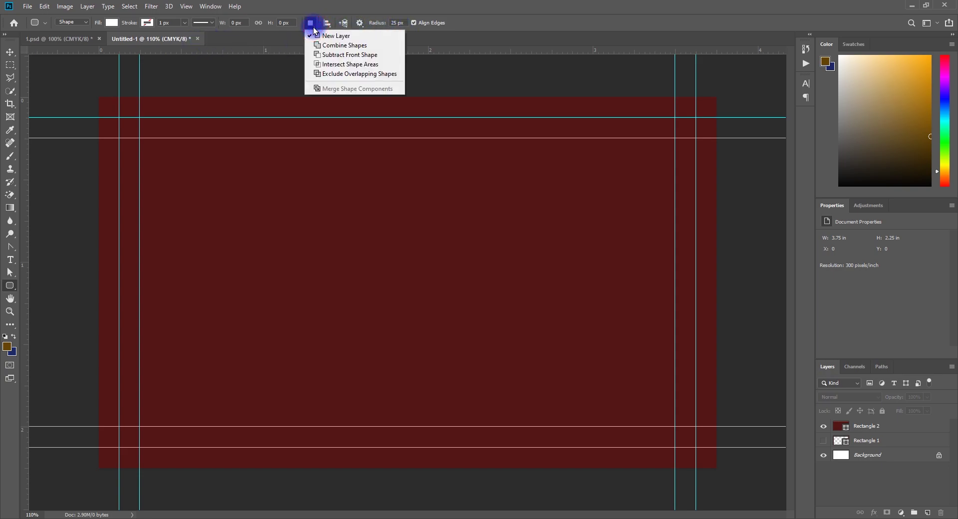
left_click(209, 132)
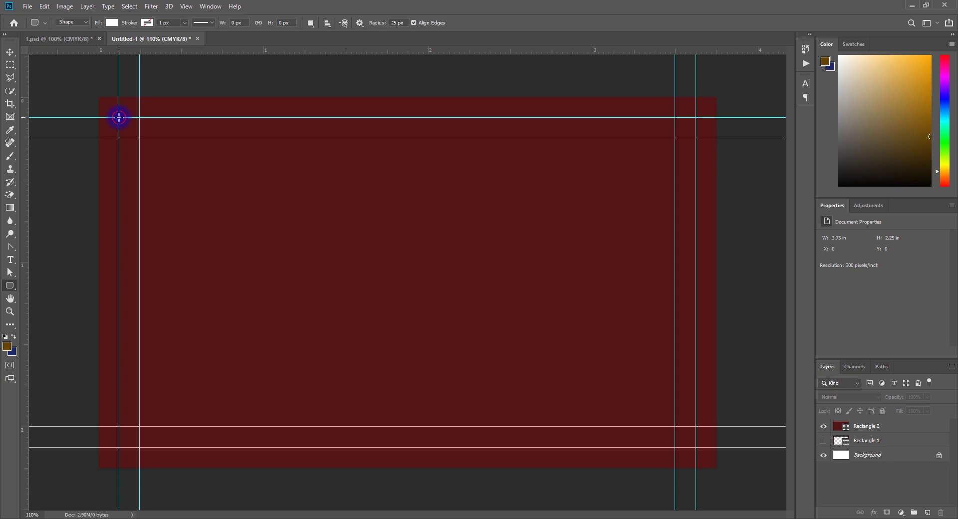
left_click_drag(119, 117, 680, 416)
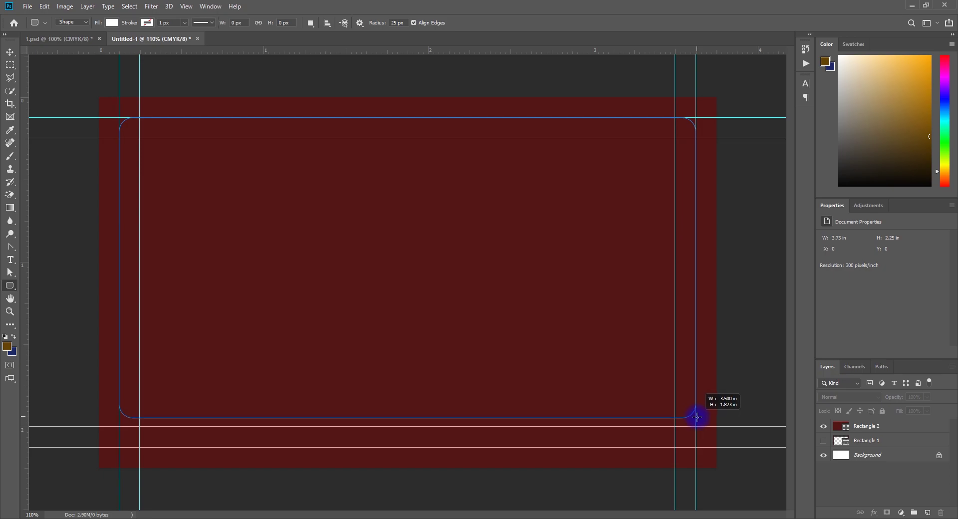
left_click_drag(682, 416, 697, 445)
left_click(10, 51)
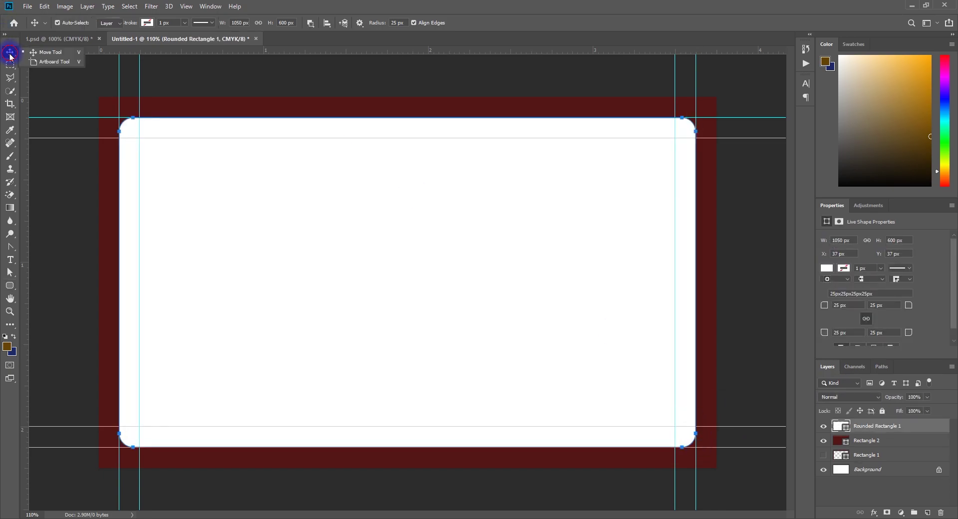
Toggle Rectangle 2 and Rounded Rectangle 1 visibility, ending with both shown and Rounded Rectangle 1 selected
left_click(73, 98)
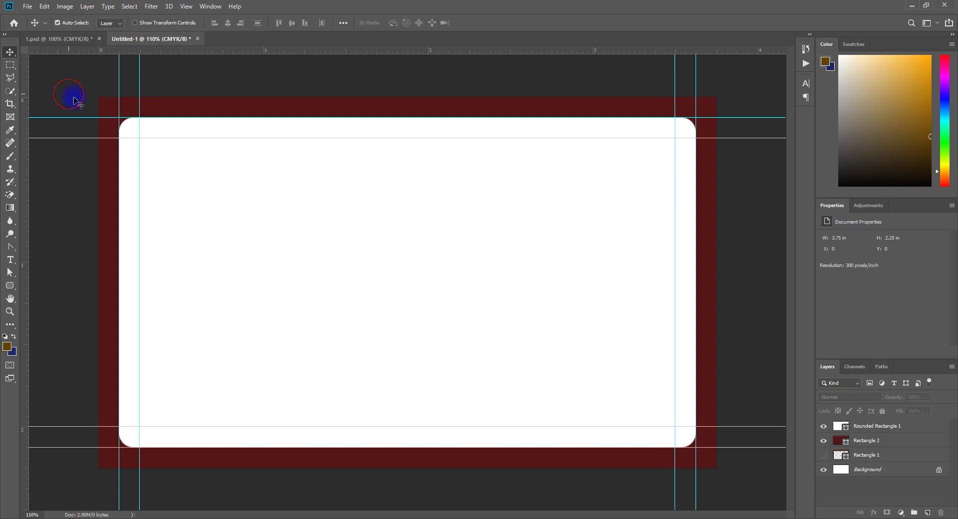
left_click(824, 441)
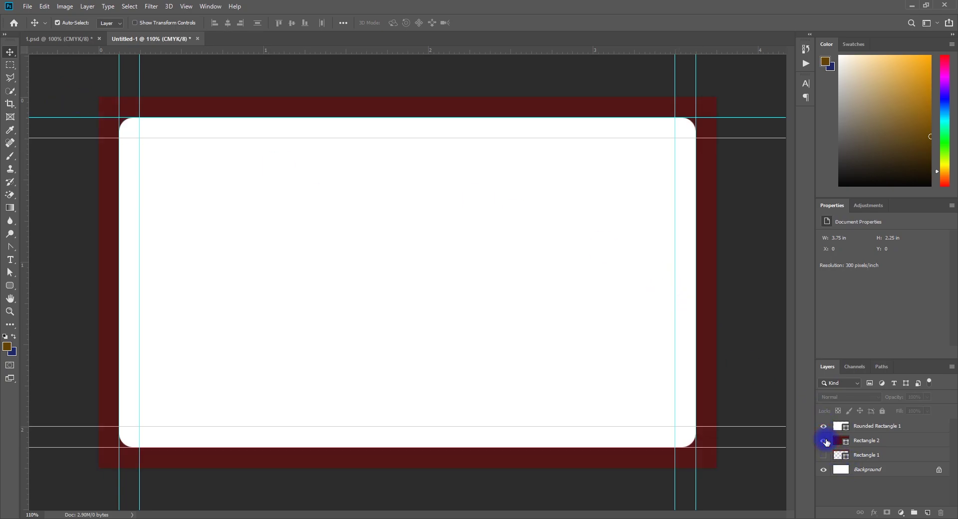
left_click(825, 429)
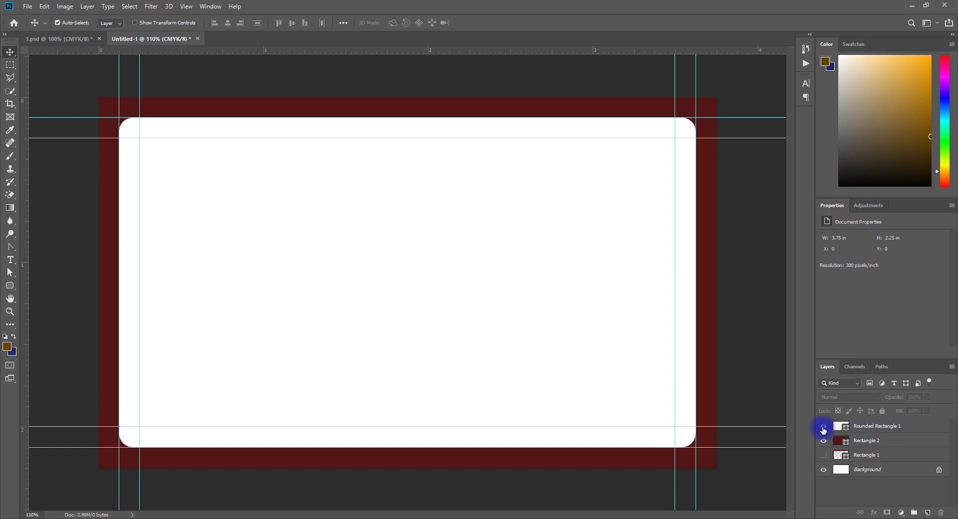
left_click(823, 427)
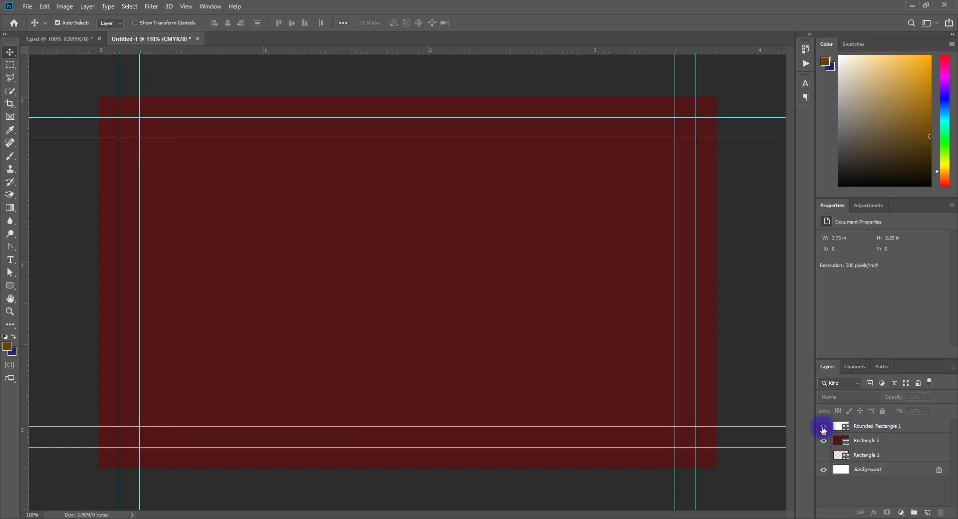
left_click(824, 441)
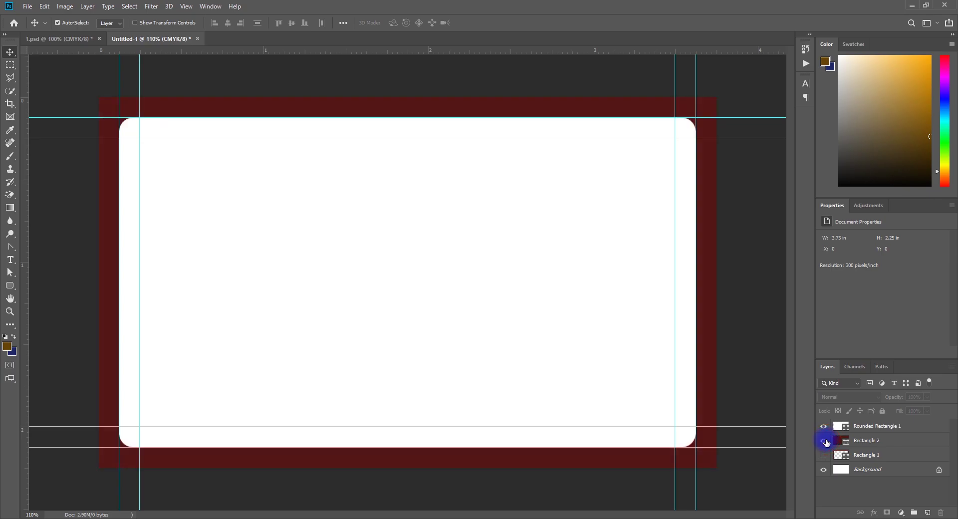
left_click(824, 441)
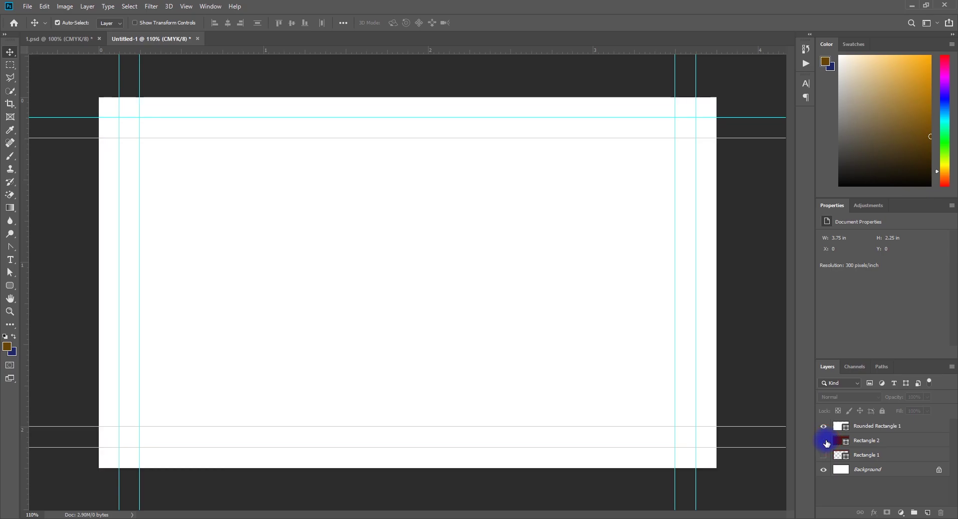
left_click(823, 427)
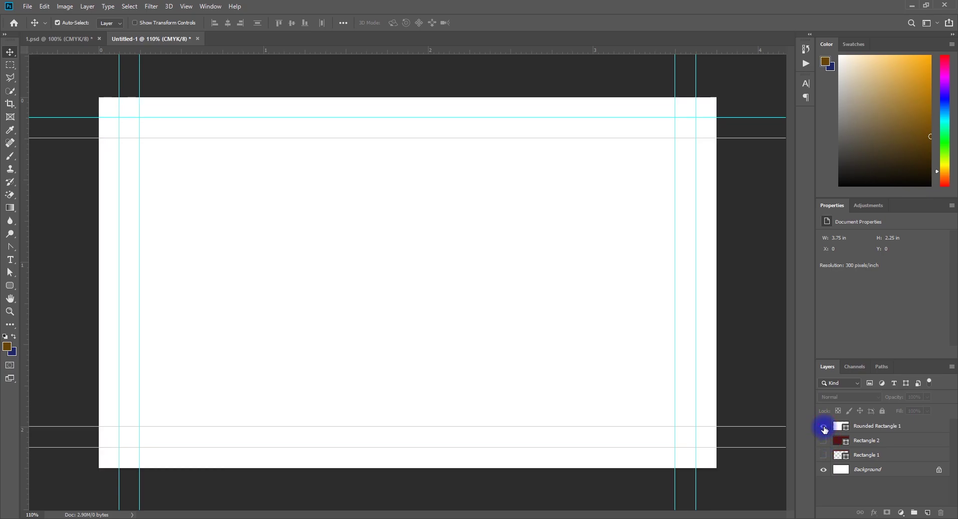
left_click_drag(825, 429, 824, 437)
left_click(823, 441)
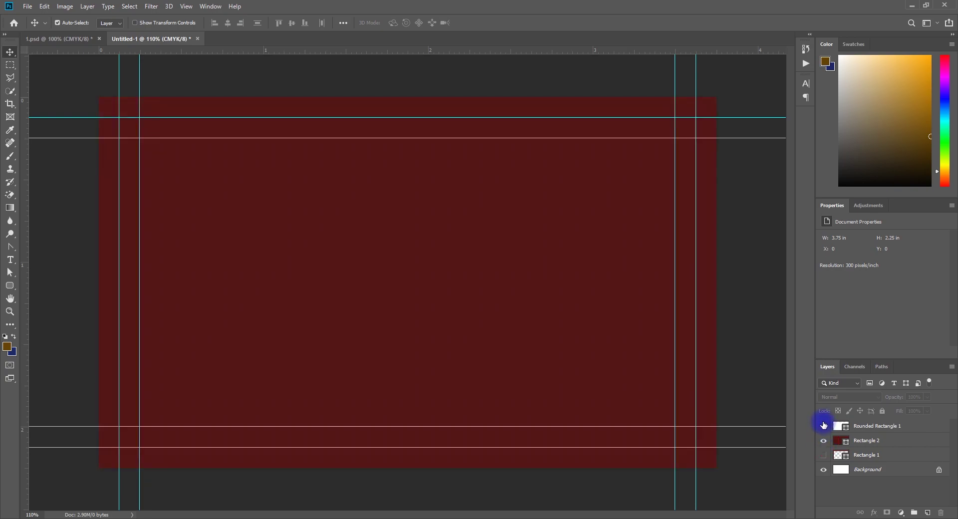
left_click(823, 426)
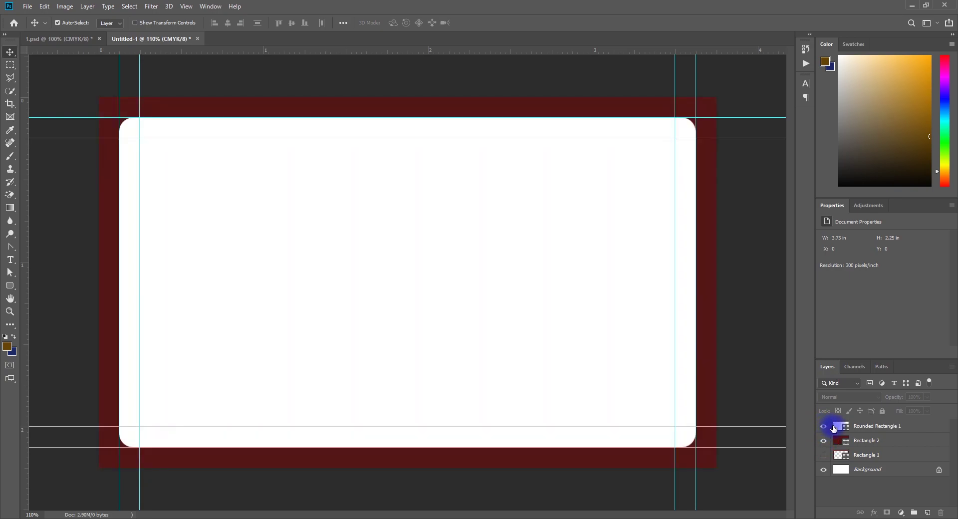
left_click(840, 428)
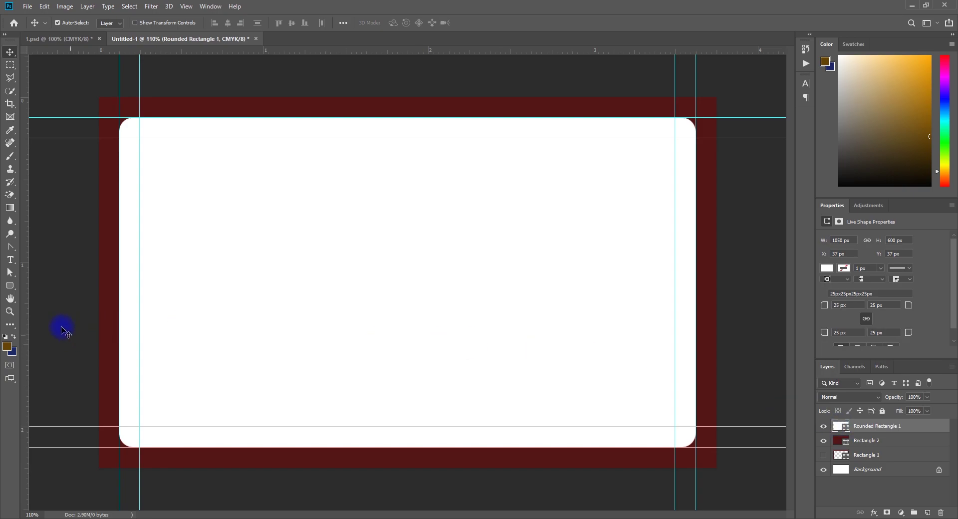
Delete the Rounded Rectangle 1 layer and switch to Chrome
left_click(10, 286)
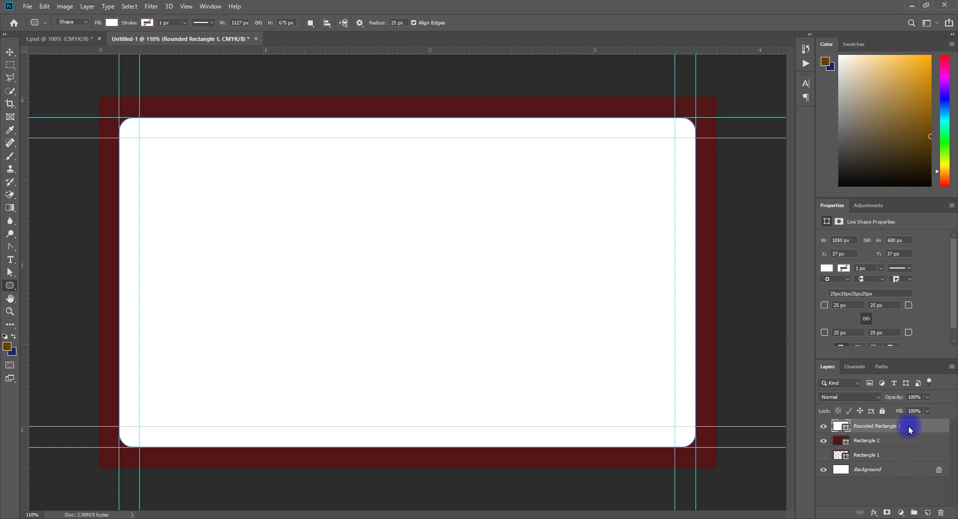
key("Delete")
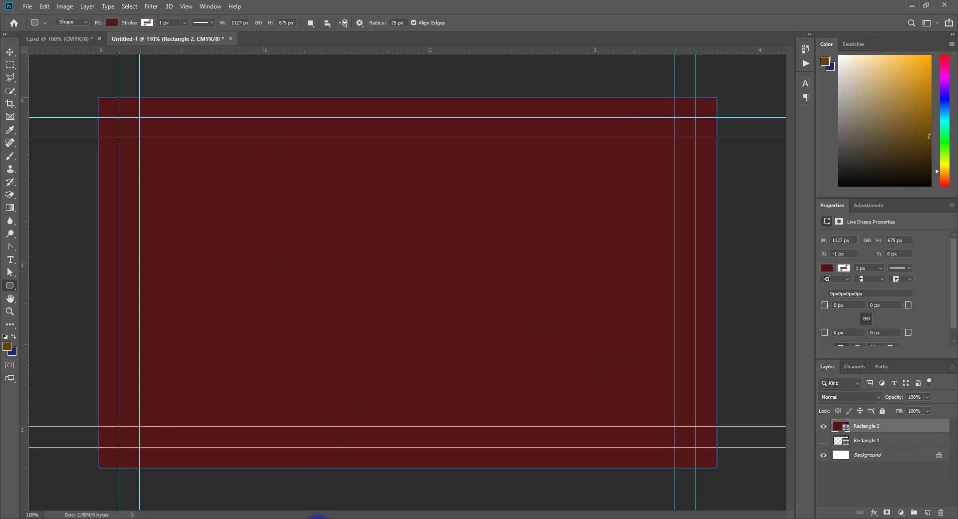
left_click(318, 516)
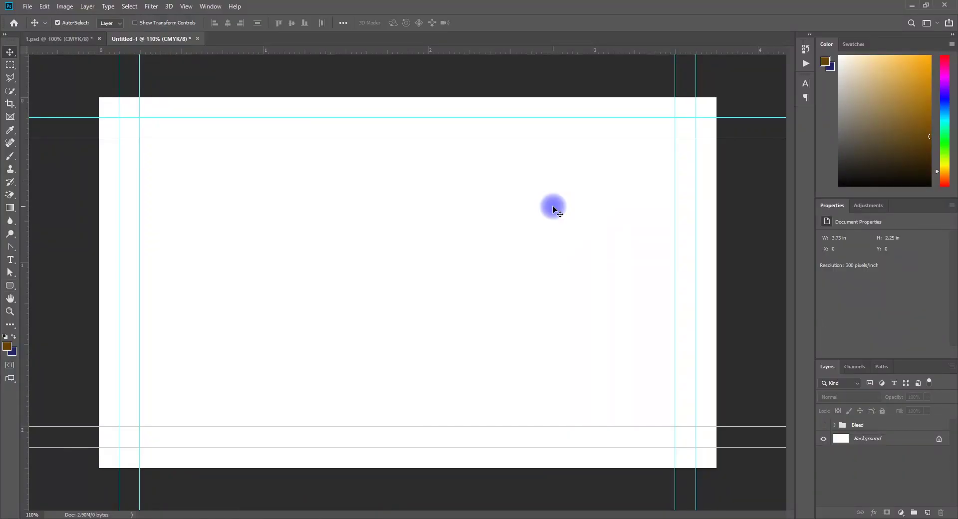
Skim the YouTube tutorial ahead past 5:15 to the layer style part, then close its tab
left_click(915, 6)
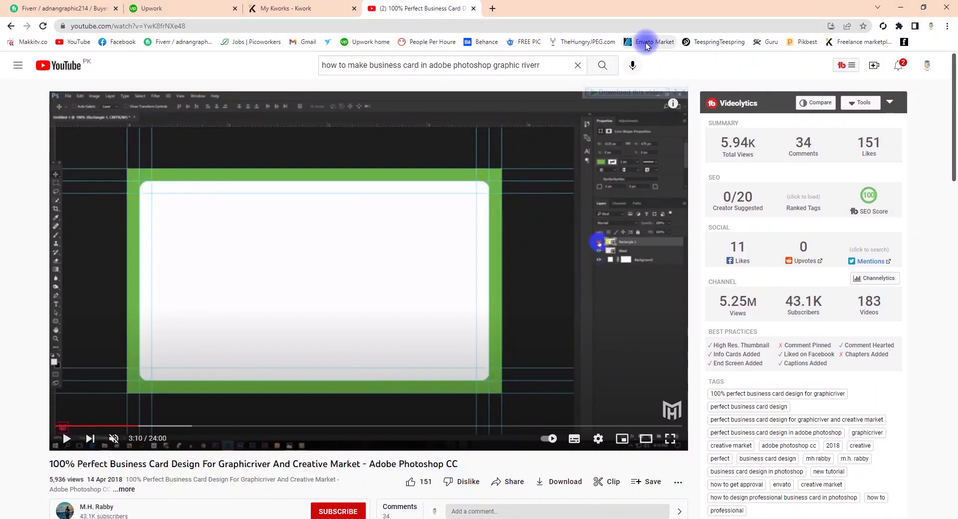
key("space")
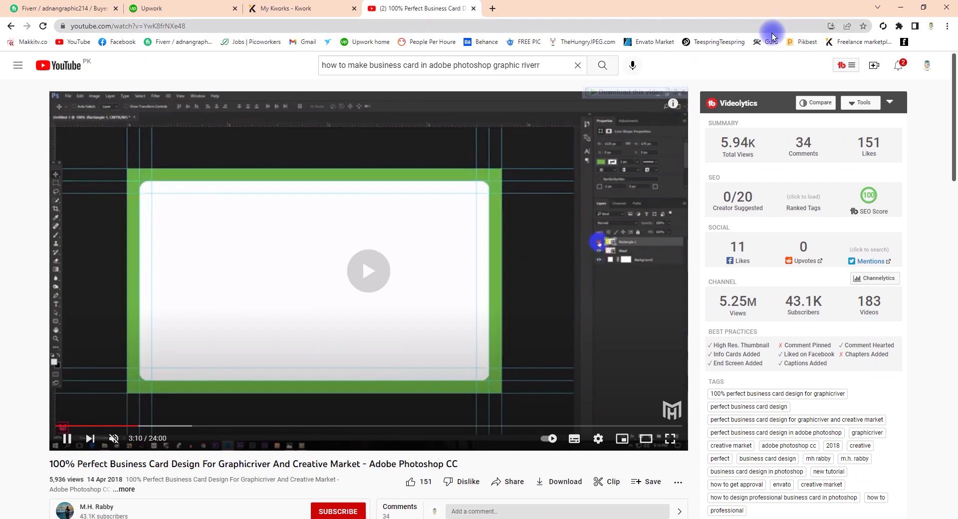
key("Right")
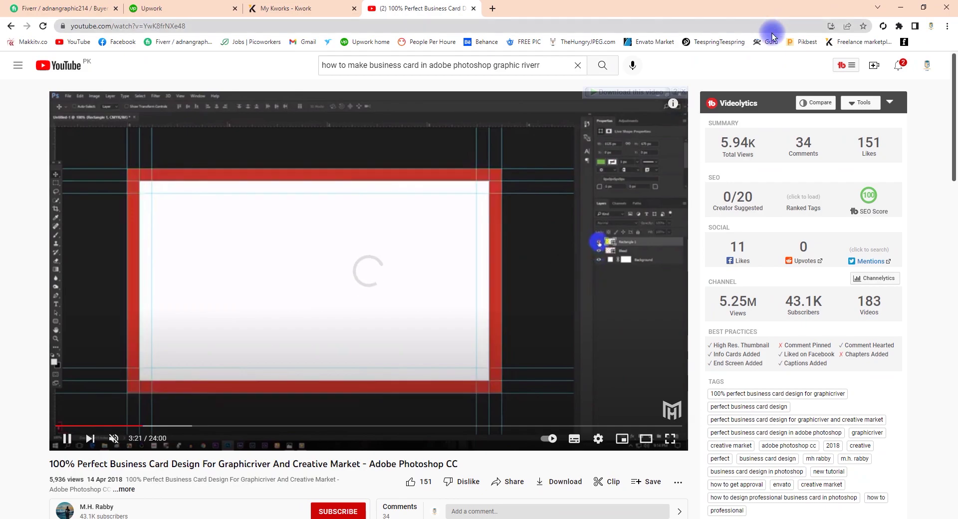
key("Right")
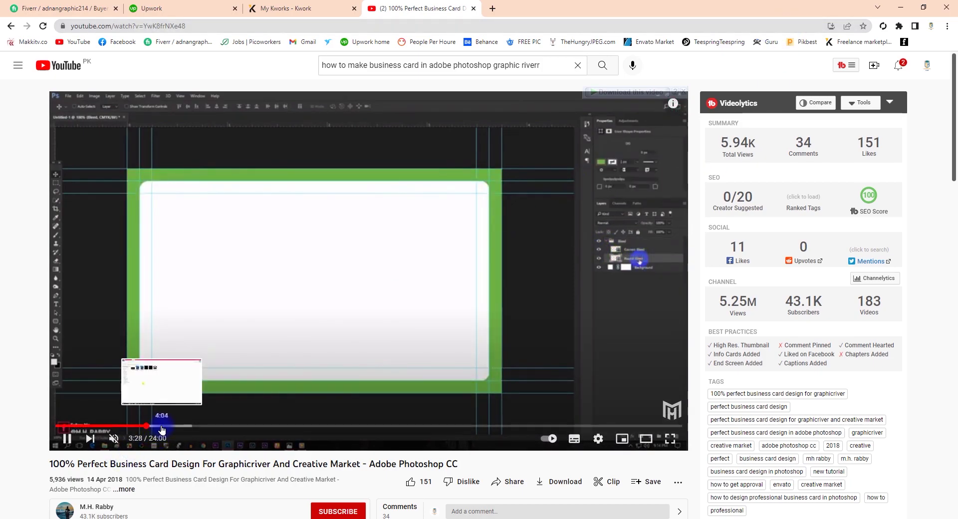
left_click(162, 426)
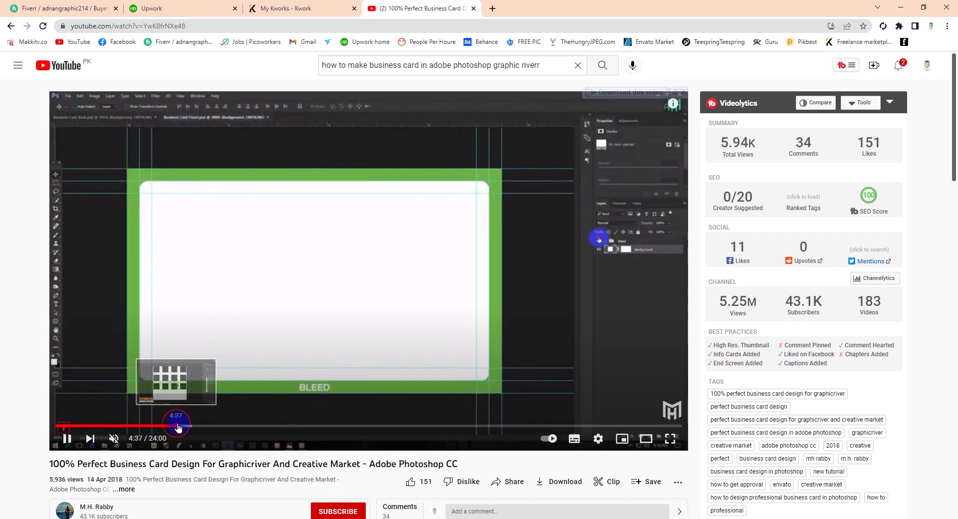
left_click(176, 426)
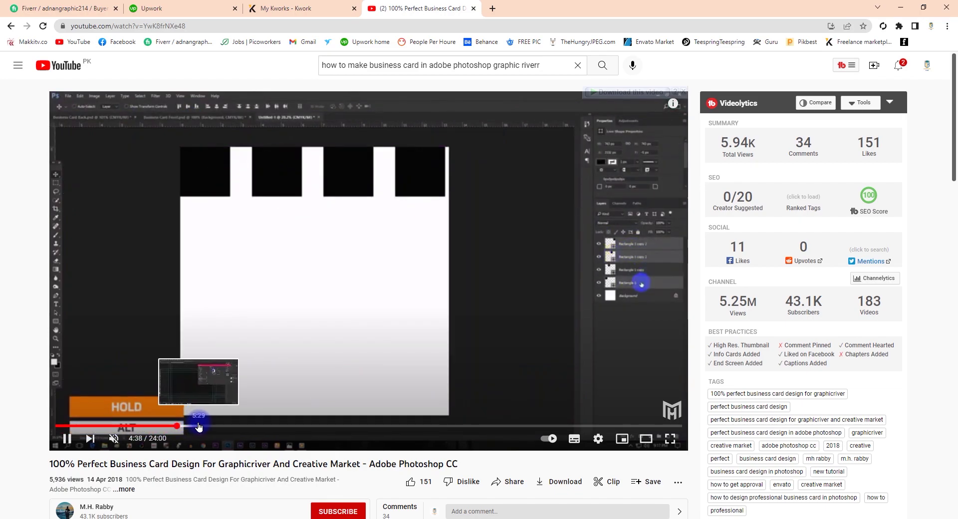
left_click(195, 426)
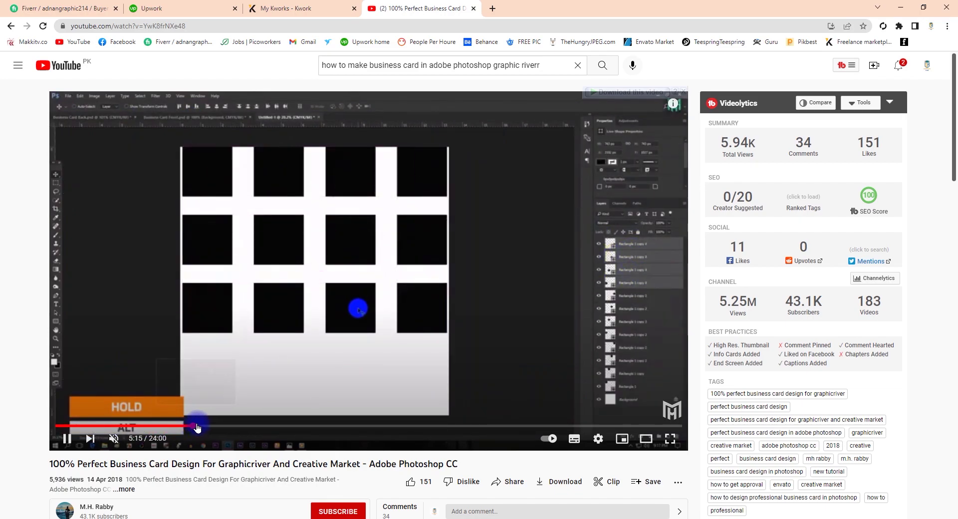
left_click(214, 426)
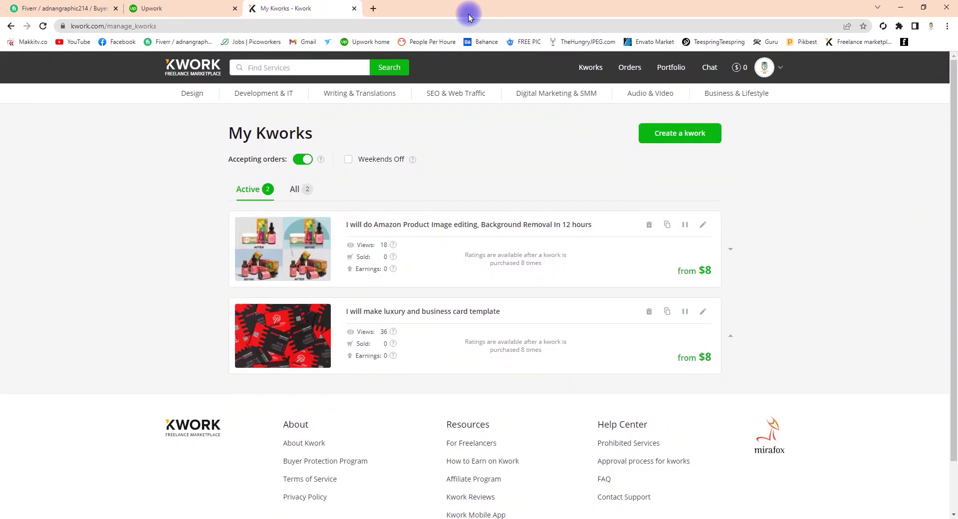
left_click(473, 8)
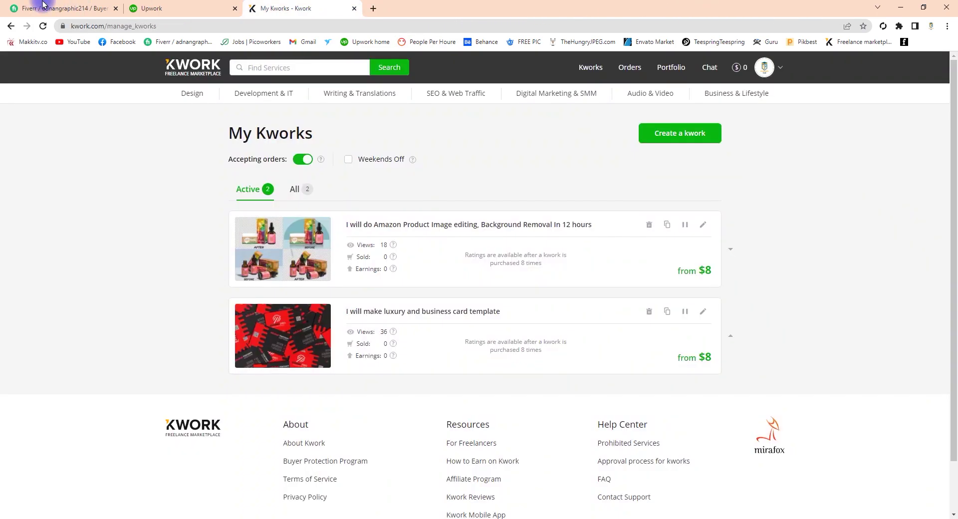
Check the auto-refresh settings on the Fiverr Buyer Requests tab
key("ctrl+Tab")
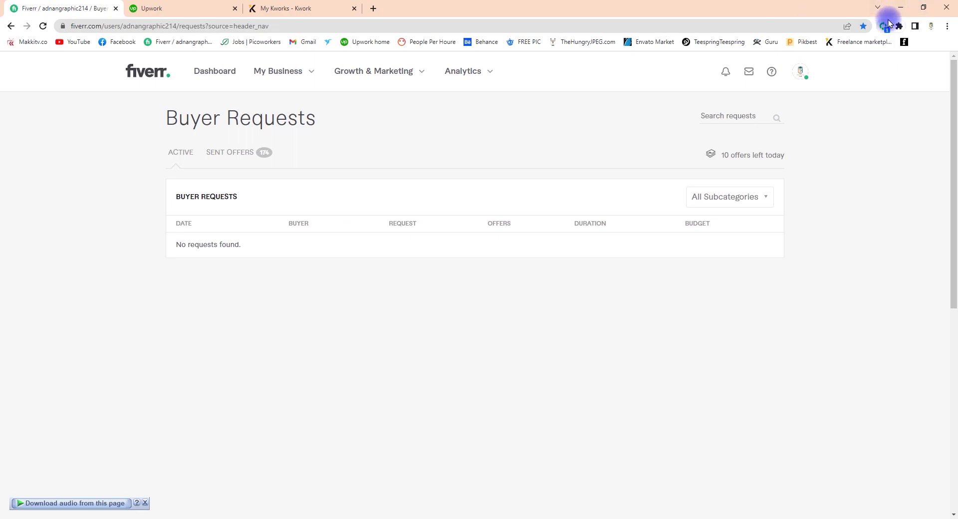
left_click(887, 25)
left_click(899, 10)
Open the reference image 1.jpg, then return to the Photoshop document
double_click(222, 77)
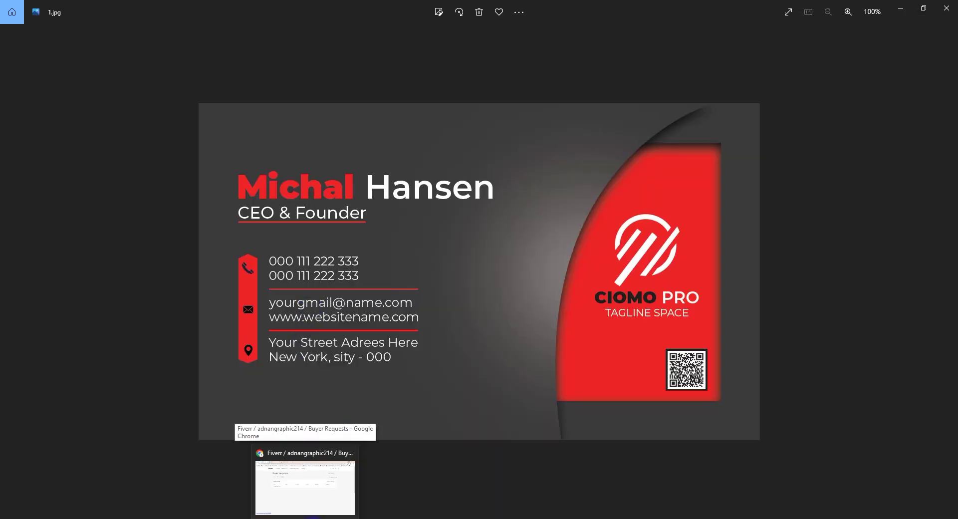
left_click(304, 486)
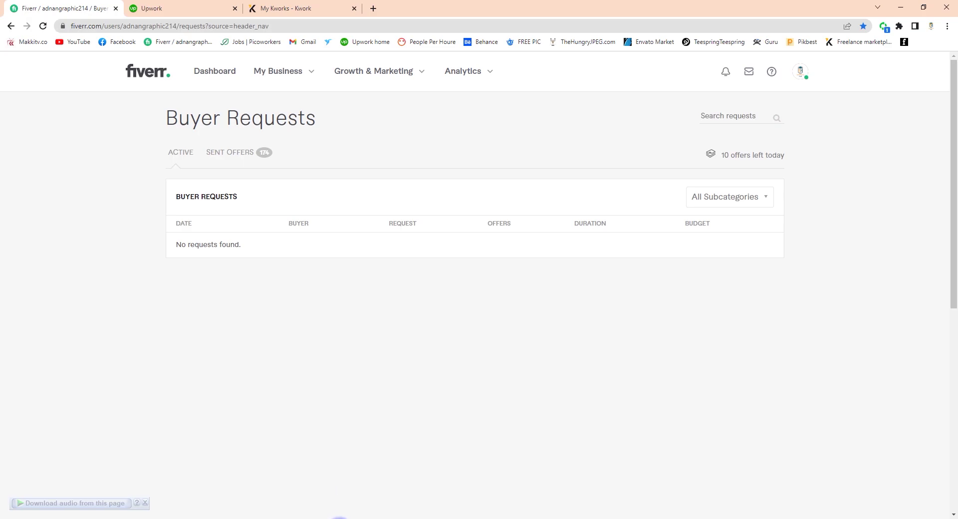
left_click(257, 517)
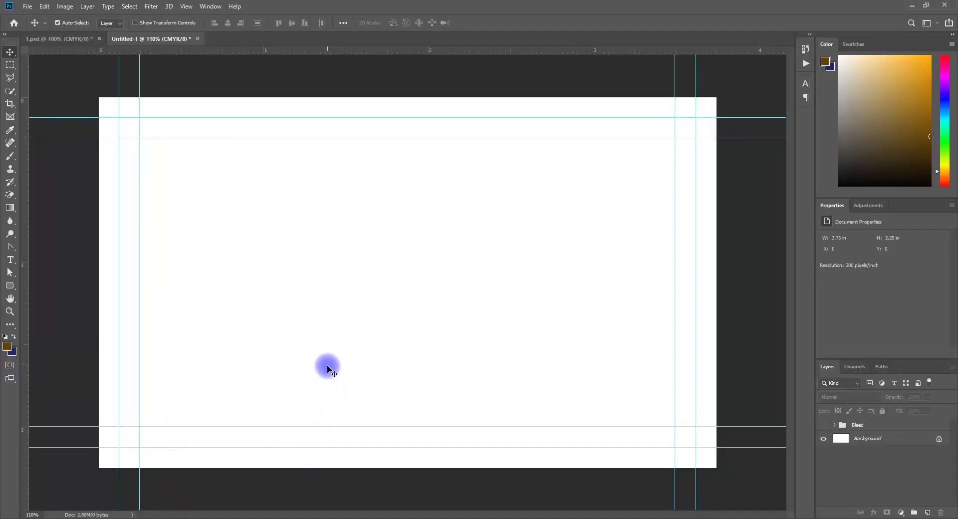
Bring back the dark and white rectangles and compare them with reference 1.jpg
key("ctrl+z")
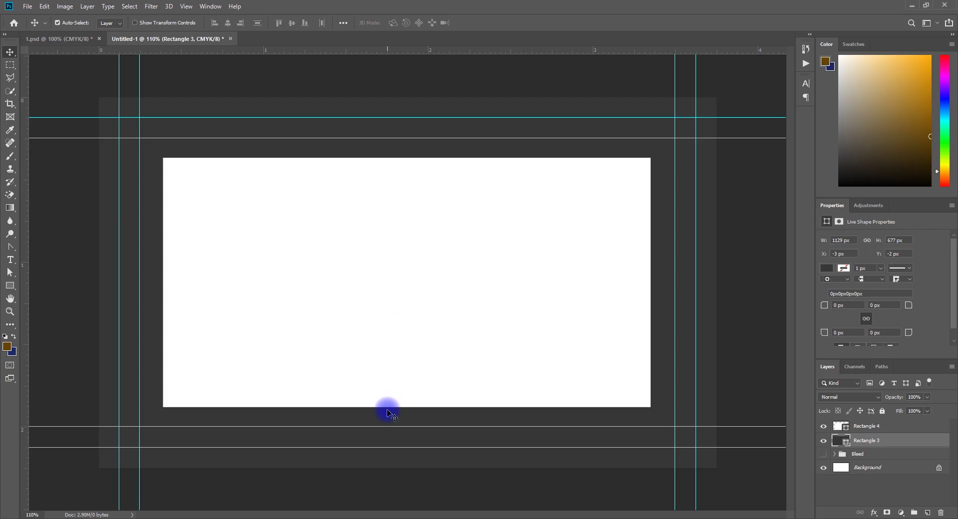
left_click(366, 516)
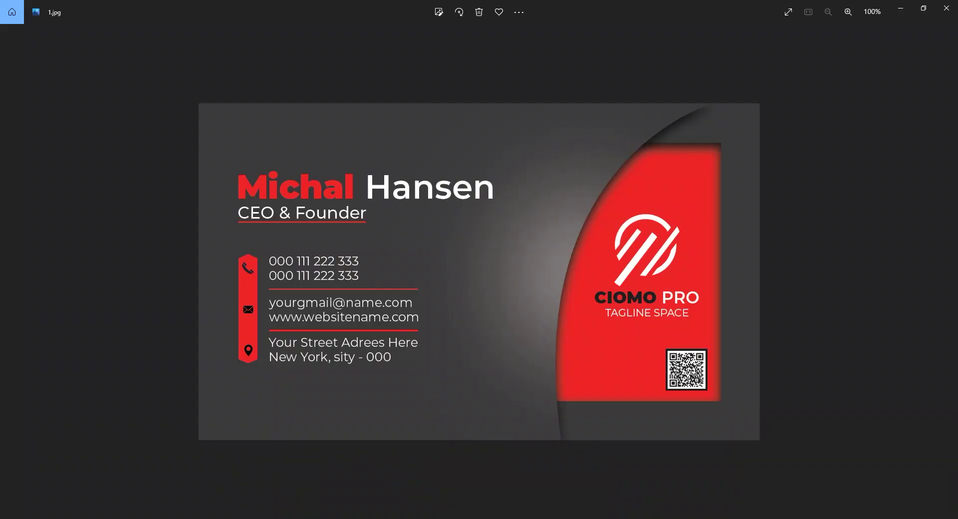
key("alt+Tab")
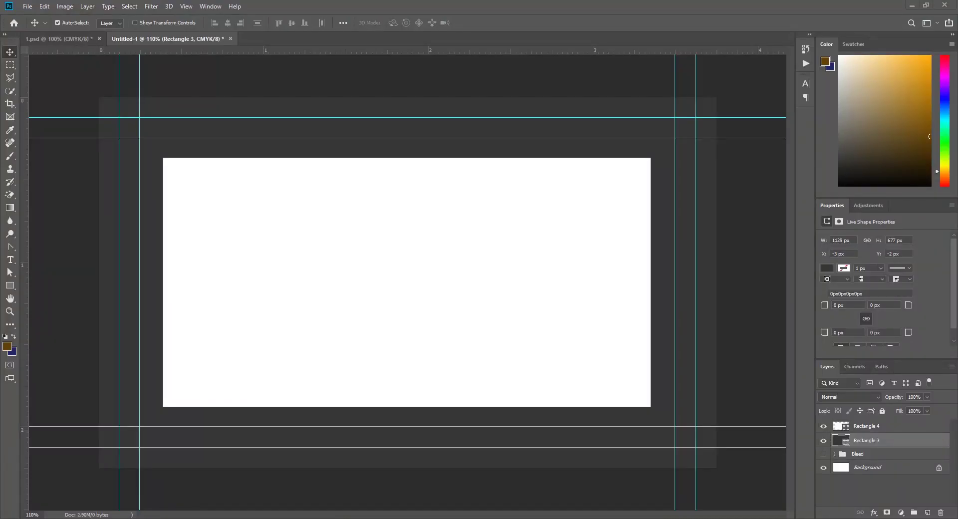
key("alt+Tab")
left_click(363, 516)
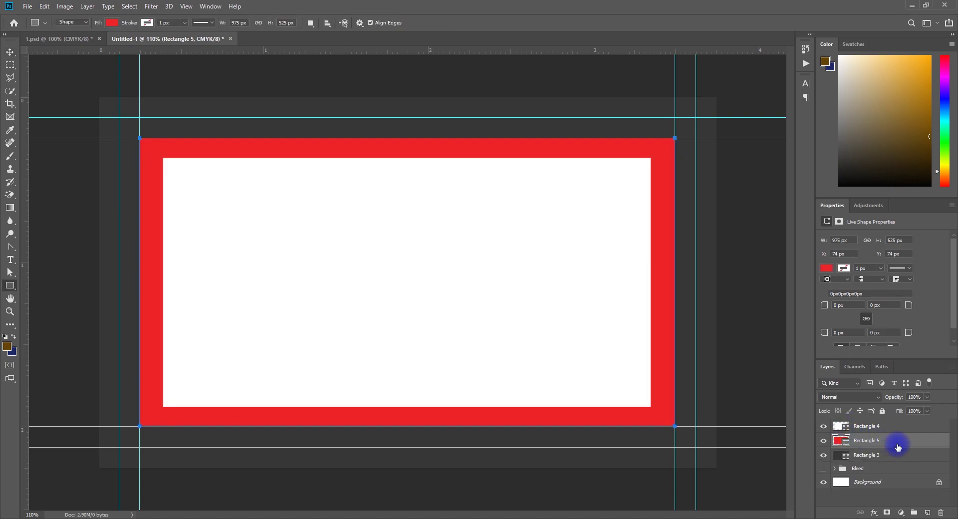
Delete the red frame rectangle, check white Rectangle 4's visibility, and select dark Rectangle 3
key("Delete")
left_click(841, 427)
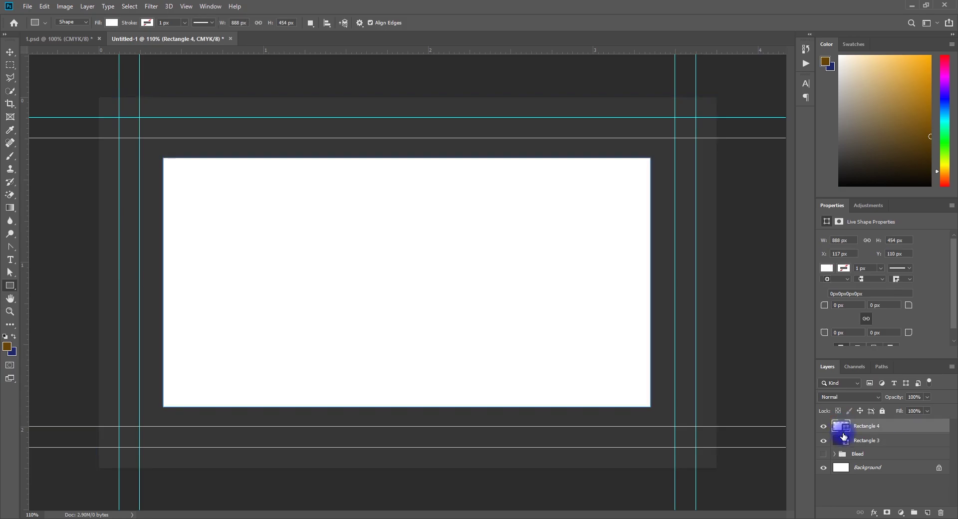
left_click(824, 430)
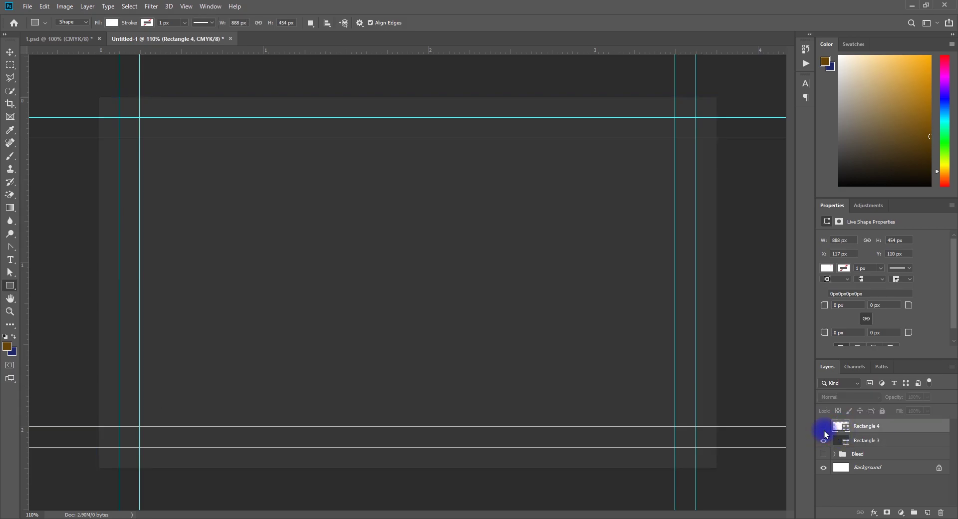
left_click(824, 430)
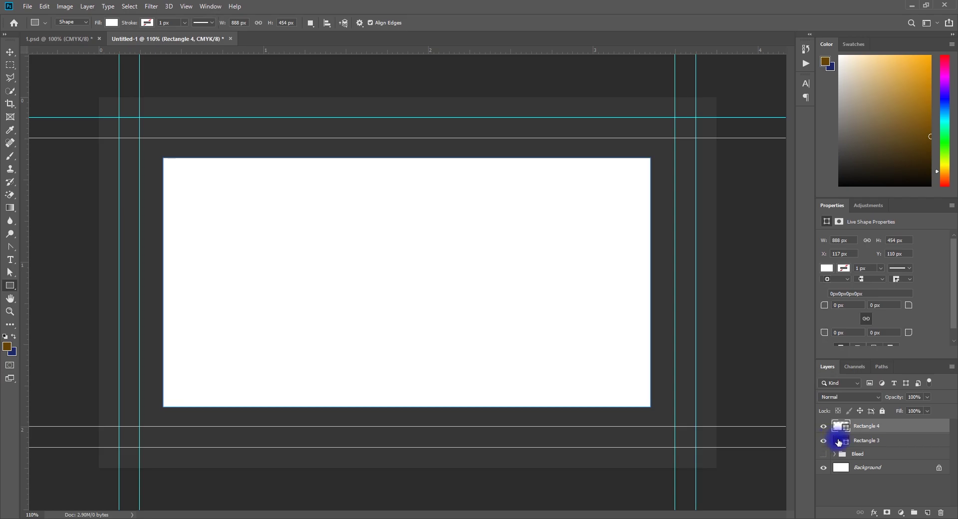
left_click(863, 440)
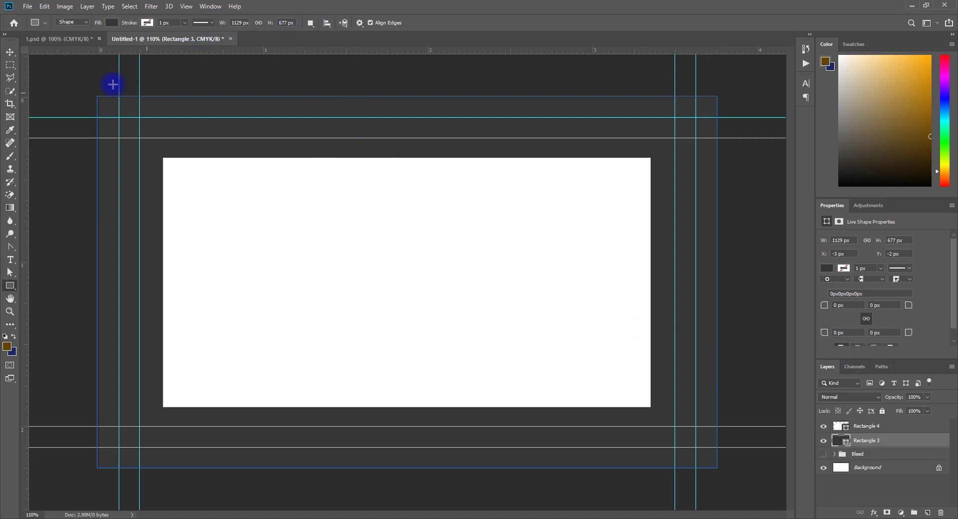
Set the shape combination to Subtract Front Shape and hide the white inner rectangle
left_click(310, 23)
left_click(340, 56)
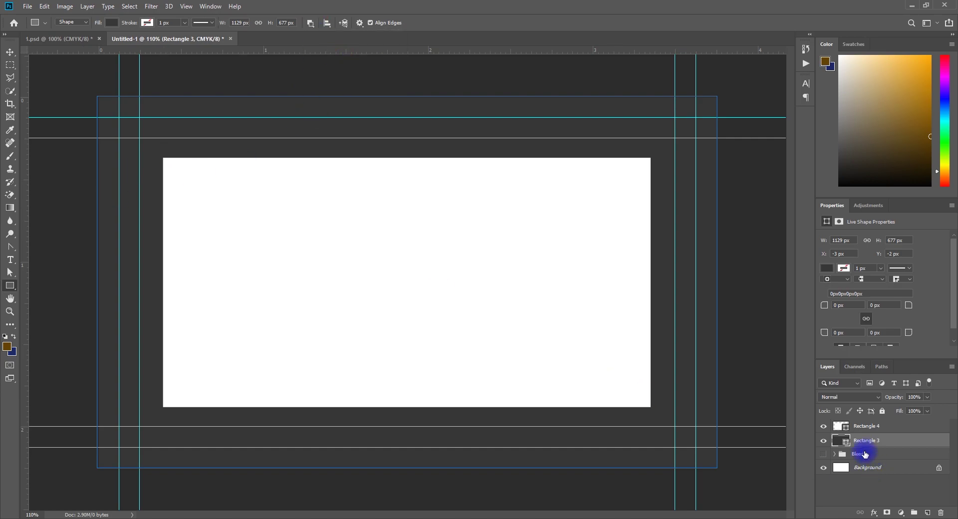
left_click(823, 426)
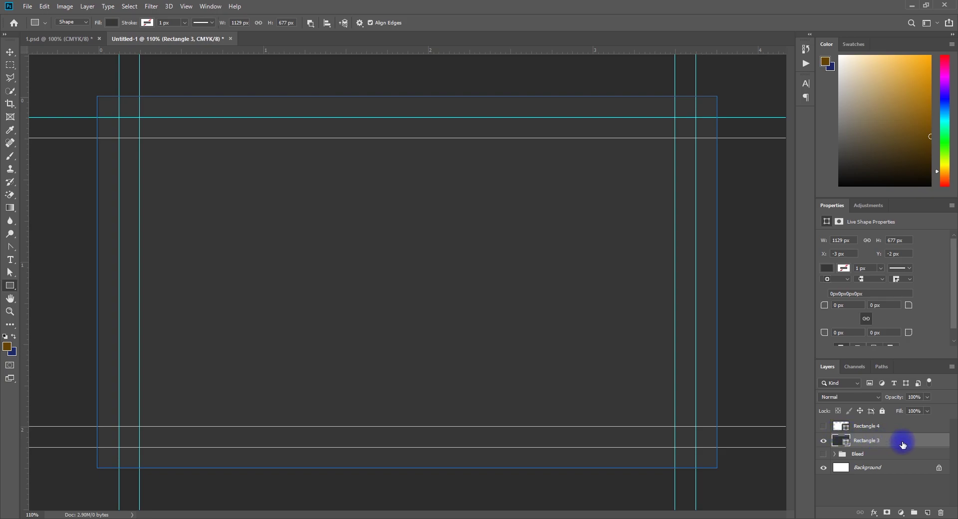
left_click(310, 23)
left_click(333, 55)
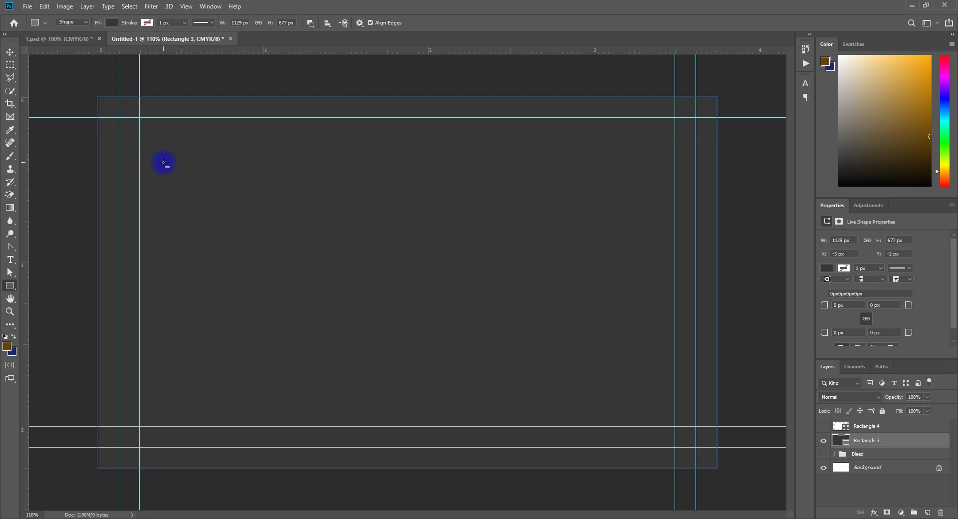
Draw a rectangle inside the card, then delete the Rectangle 4 layer
left_click_drag(164, 162, 651, 414)
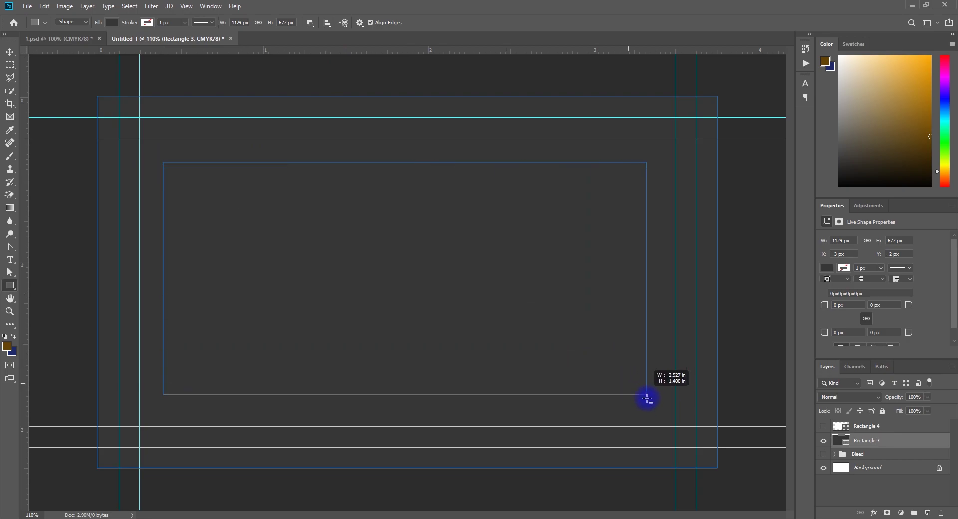
left_click_drag(651, 414, 647, 403)
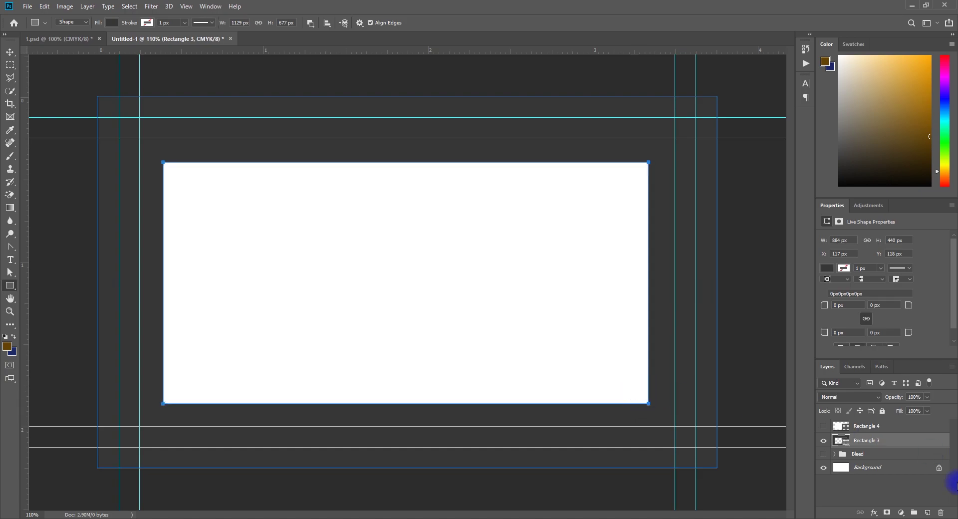
left_click(907, 428)
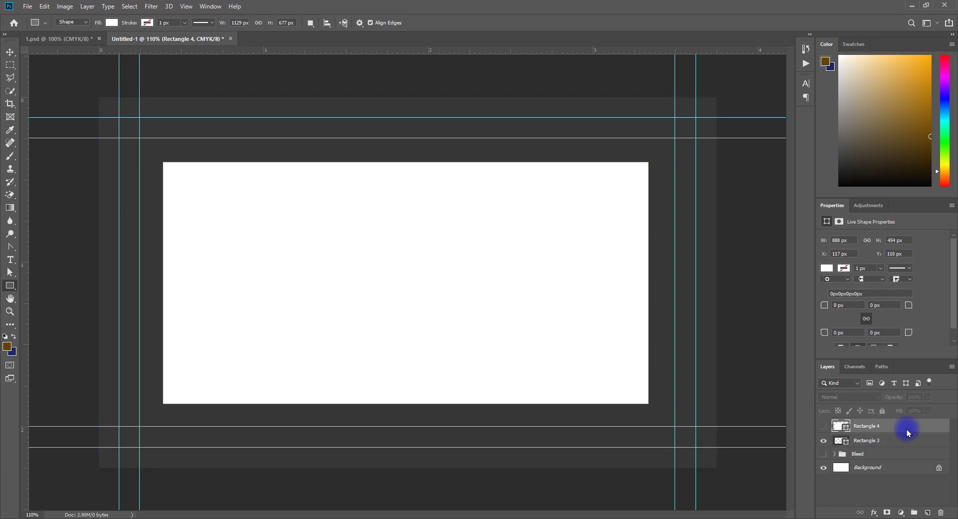
key("Delete")
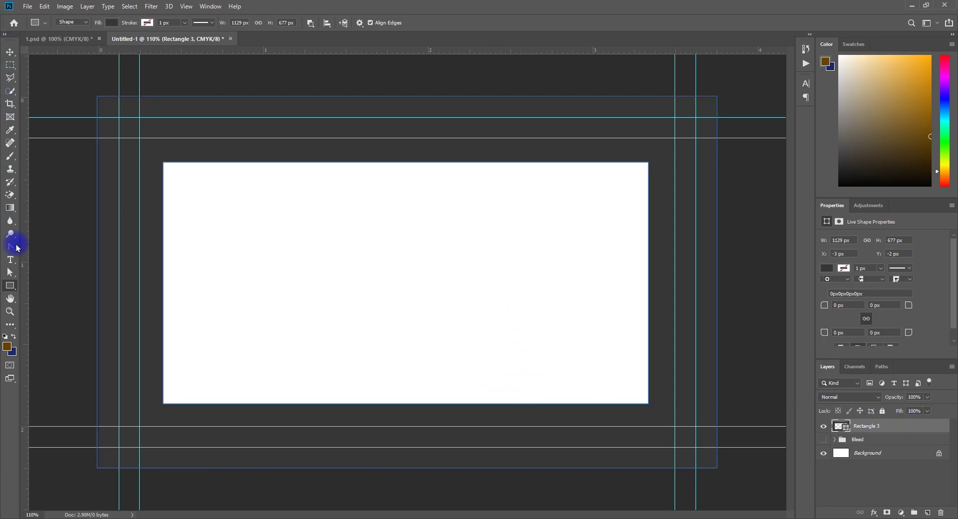
Draw a rectangle between the inner guides to enlarge the frame's opening to 975×525 px
right_click(12, 286)
left_click(40, 285)
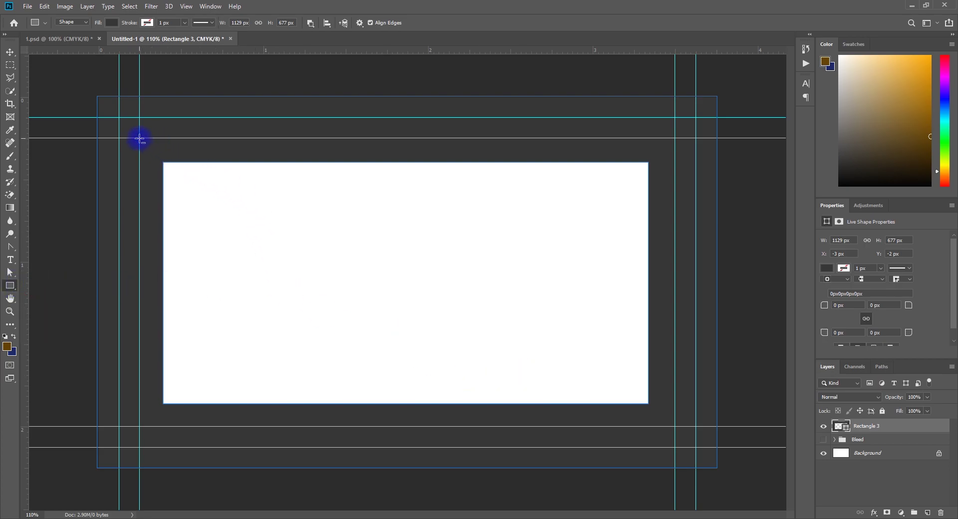
left_click_drag(140, 138, 676, 426)
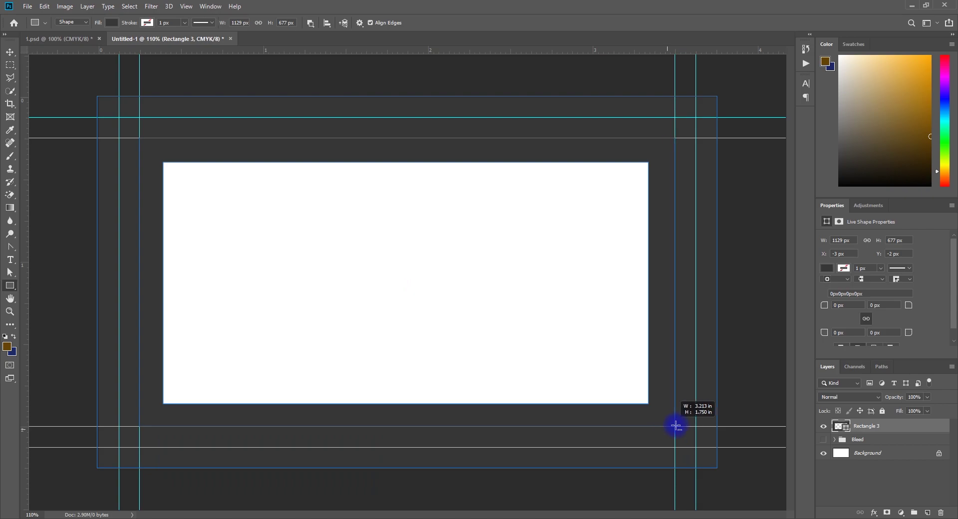
left_click_drag(676, 426, 674, 426)
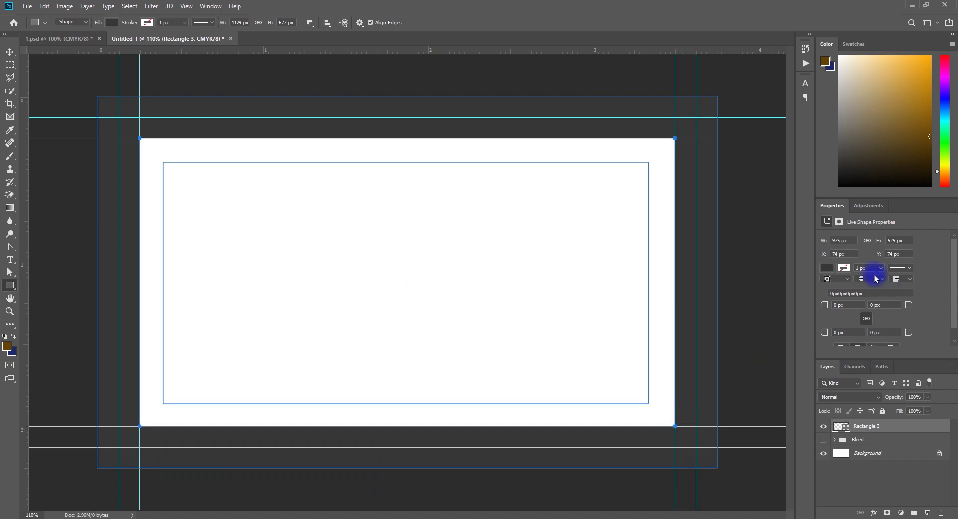
Try a red fill on the shape from the Properties swatches, then undo it
left_click(825, 268)
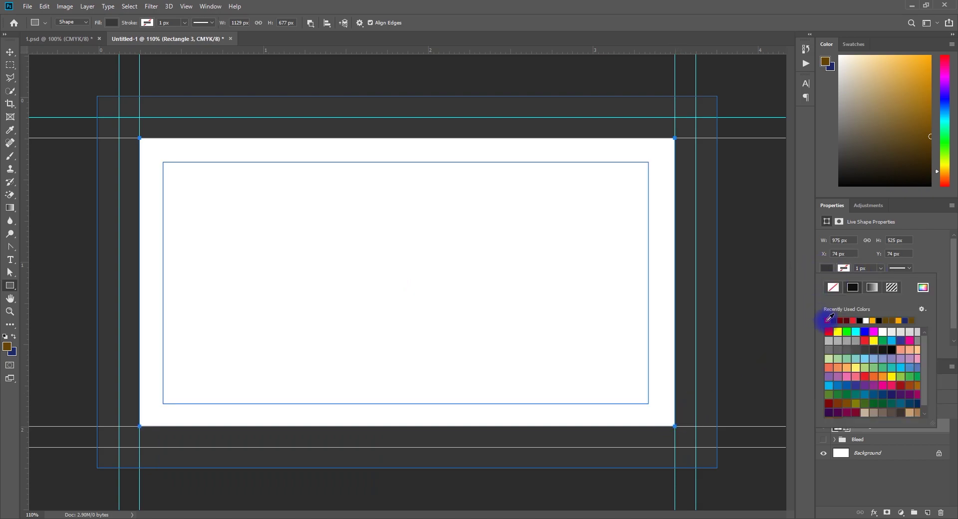
left_click(827, 320)
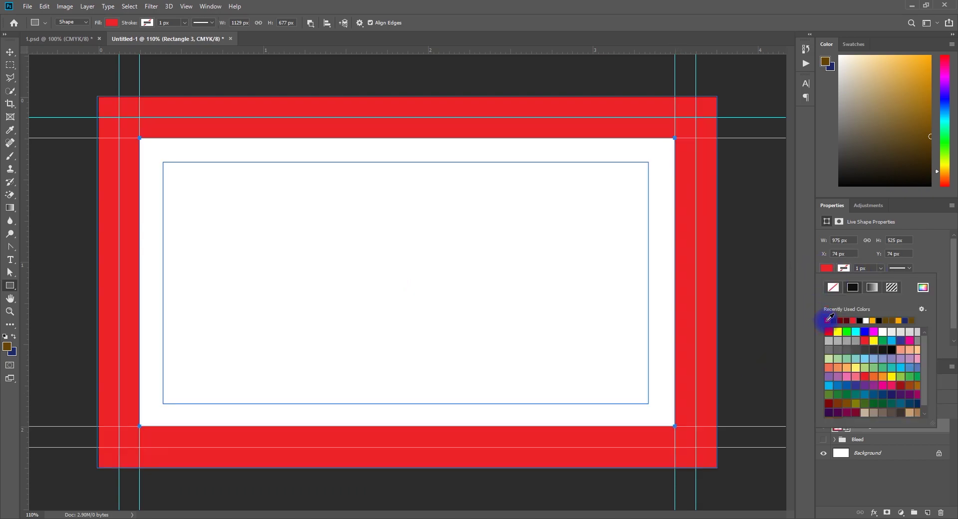
left_click(10, 57)
left_click(534, 270)
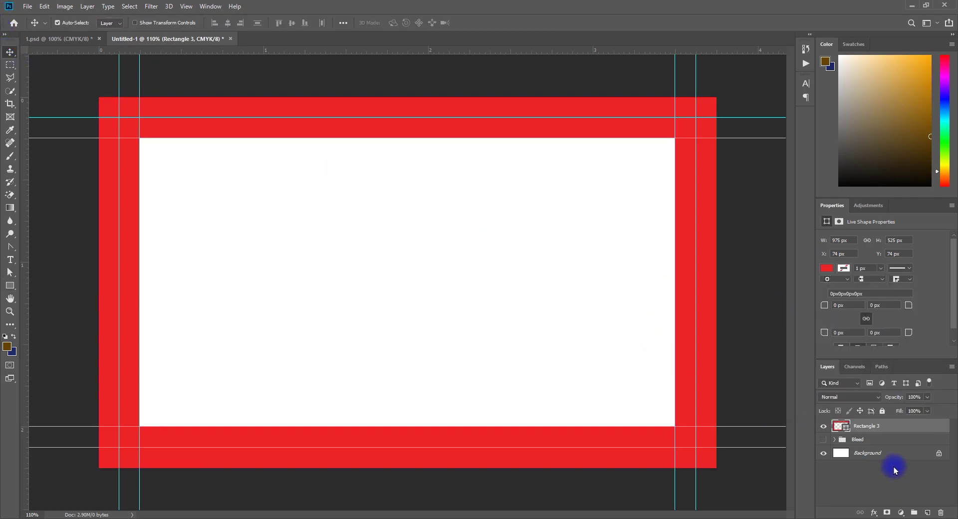
key("ctrl+z")
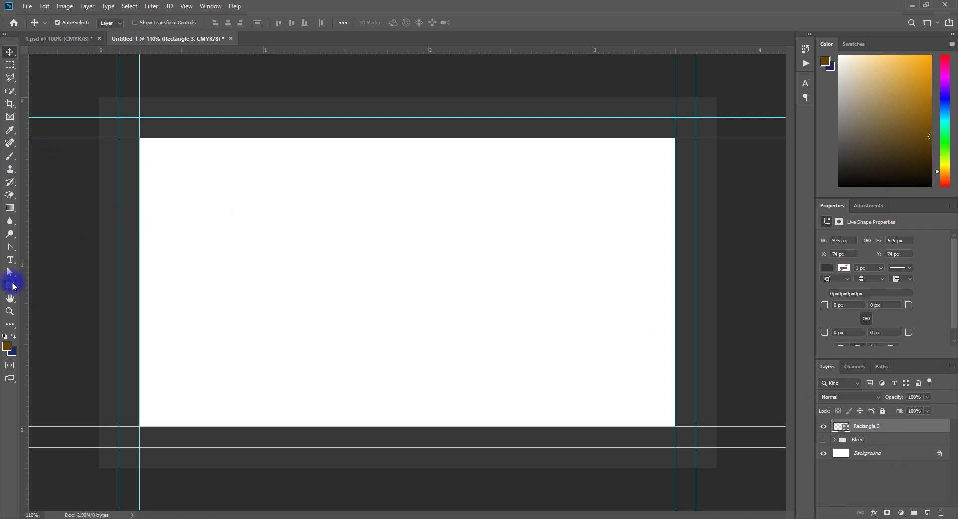
Undo the enlarged frame opening and dismiss the rectangle size prompt
left_click(10, 285)
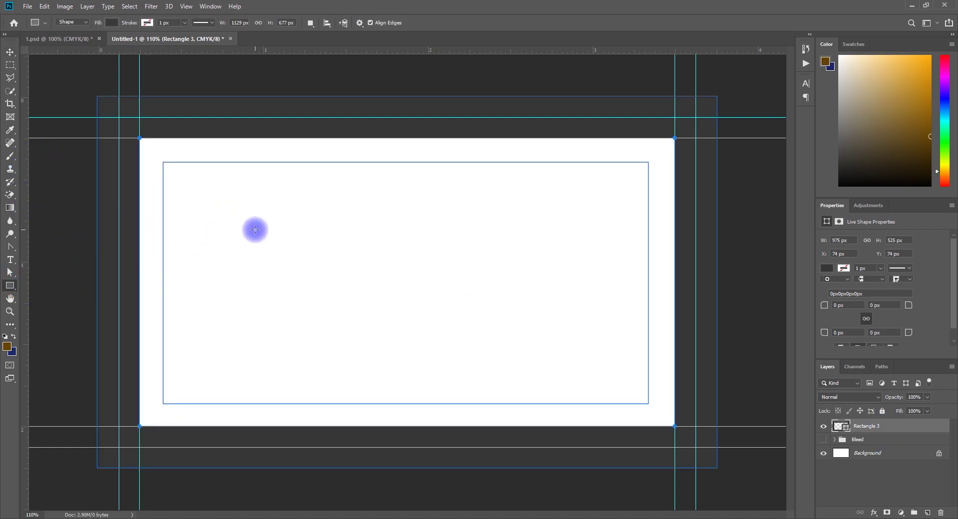
key("ctrl+z")
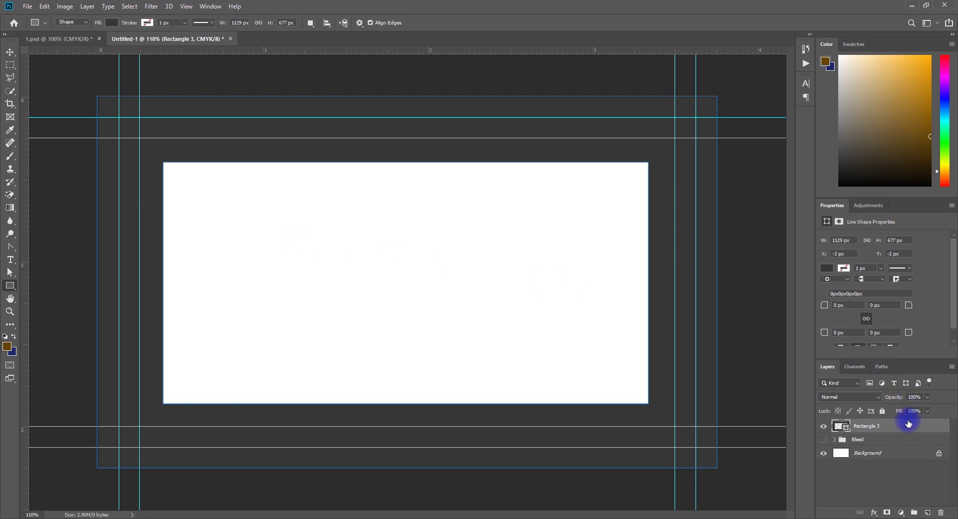
left_click(759, 491)
left_click(513, 198)
left_click(10, 51)
left_click(46, 73)
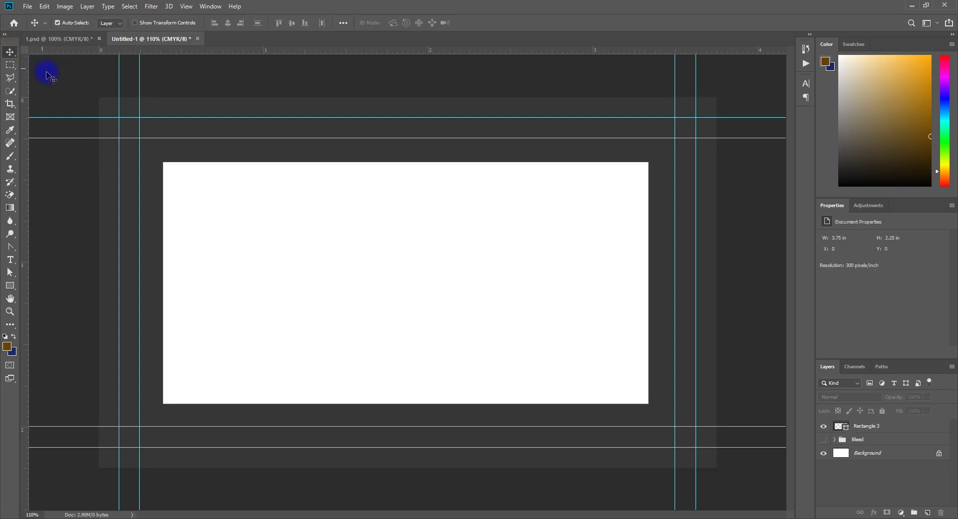
Draw a red 975×525 px rectangle on the guides and move it below Rectangle 3
left_click(6, 285)
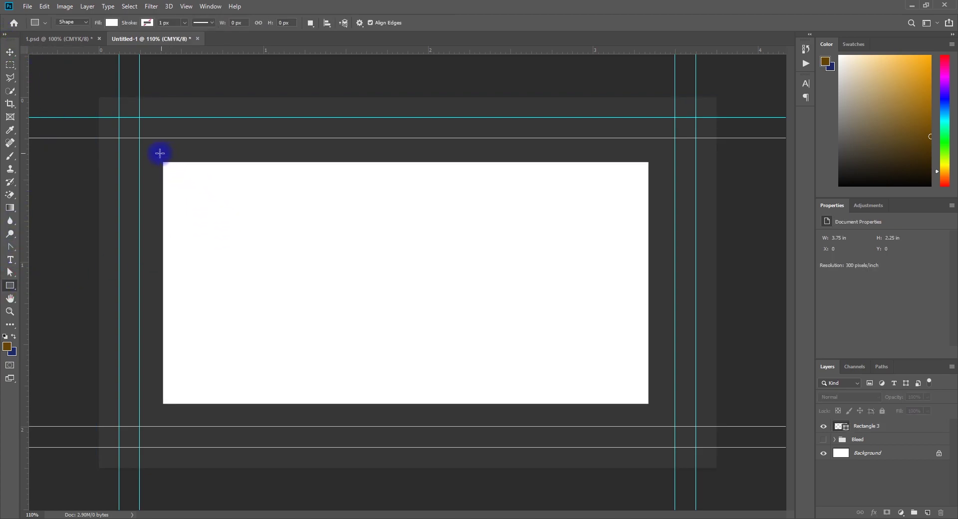
left_click_drag(139, 138, 674, 427)
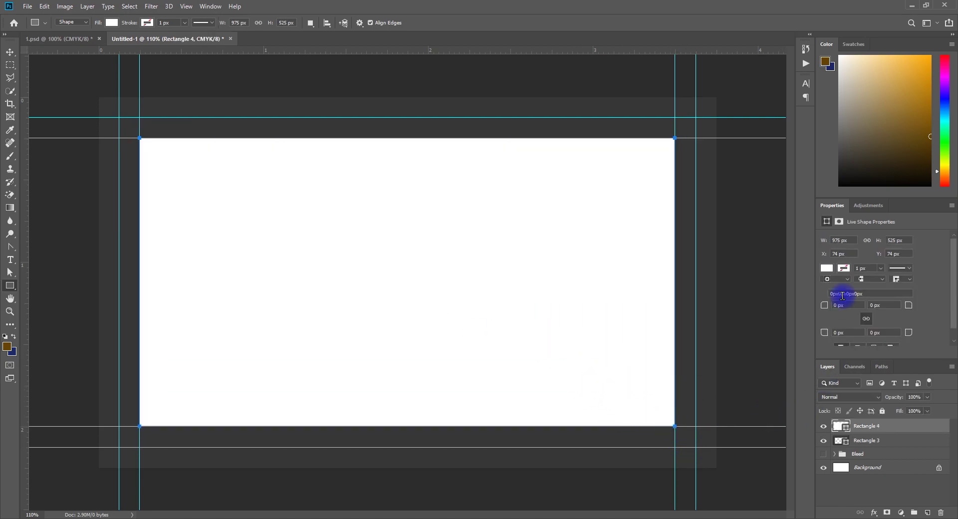
left_click(827, 268)
left_click(843, 319)
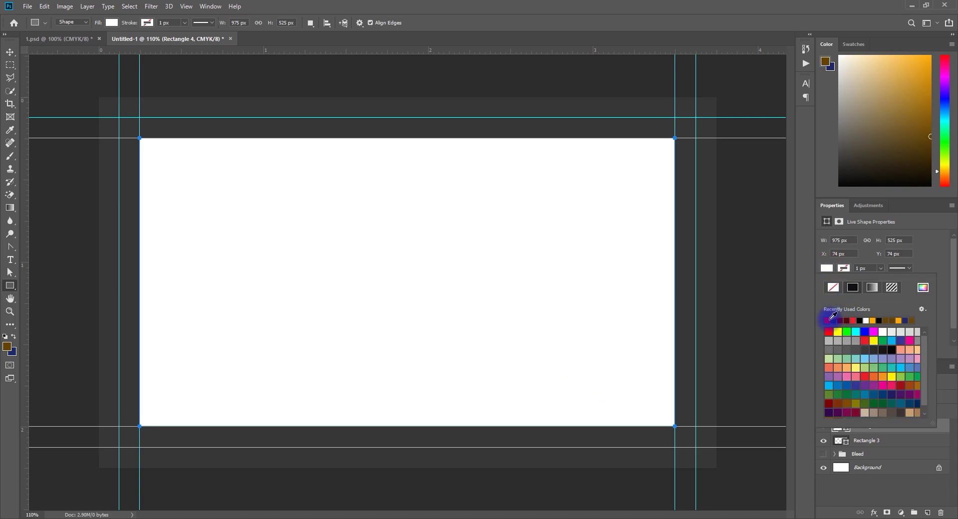
left_click(830, 318)
left_click(10, 52)
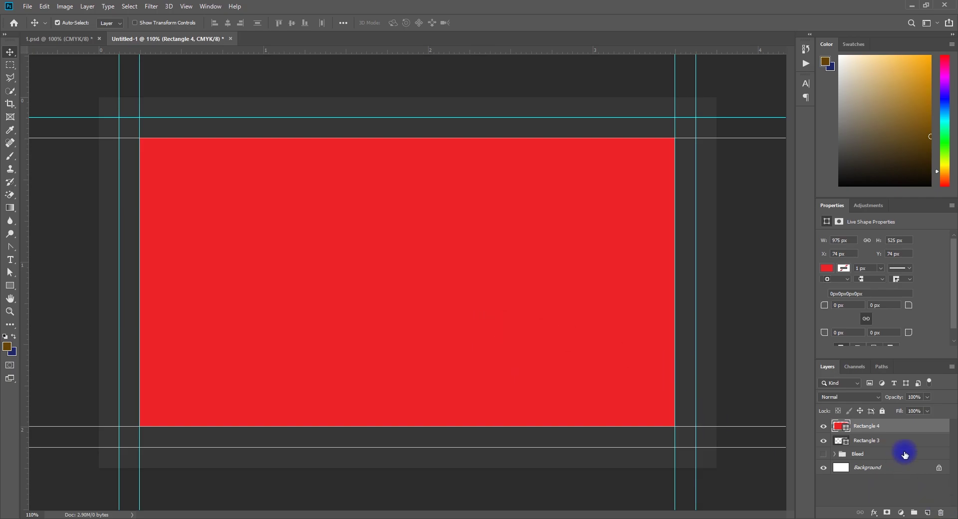
left_click_drag(910, 425, 909, 445)
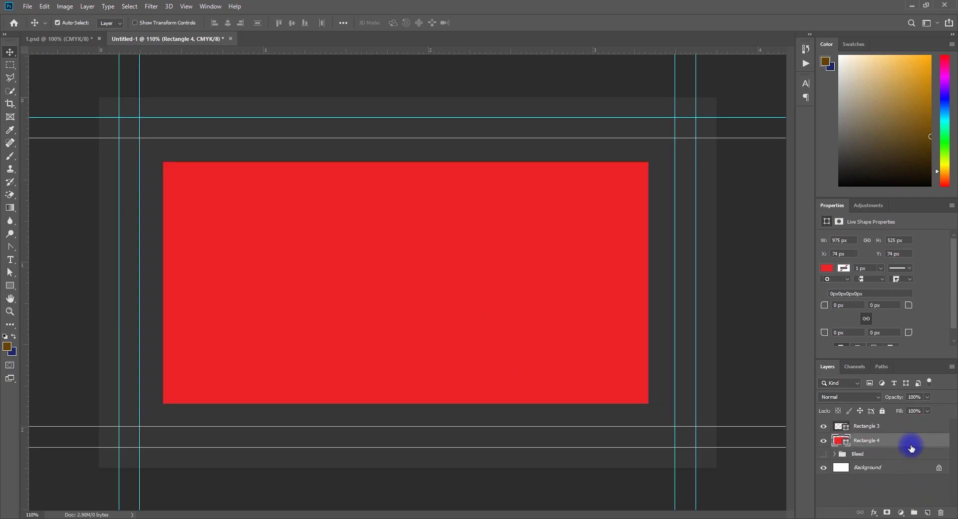
Open Rectangle 3's layer style and enable Drop Shadow
left_click(891, 425)
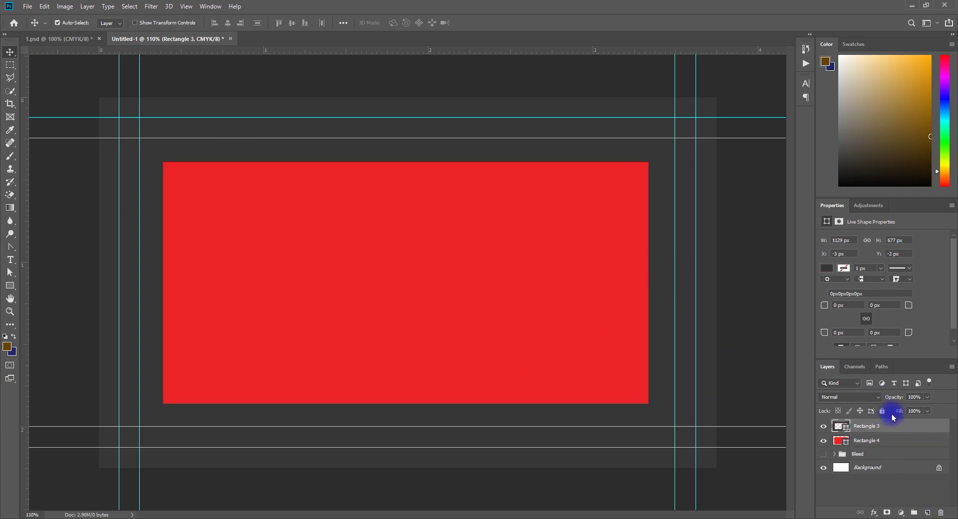
double_click(907, 428)
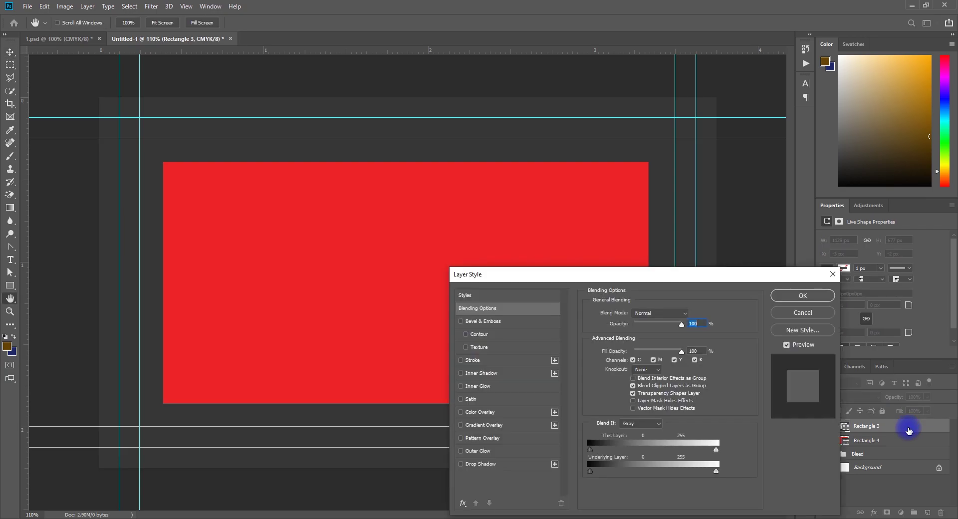
left_click_drag(613, 271, 719, 123)
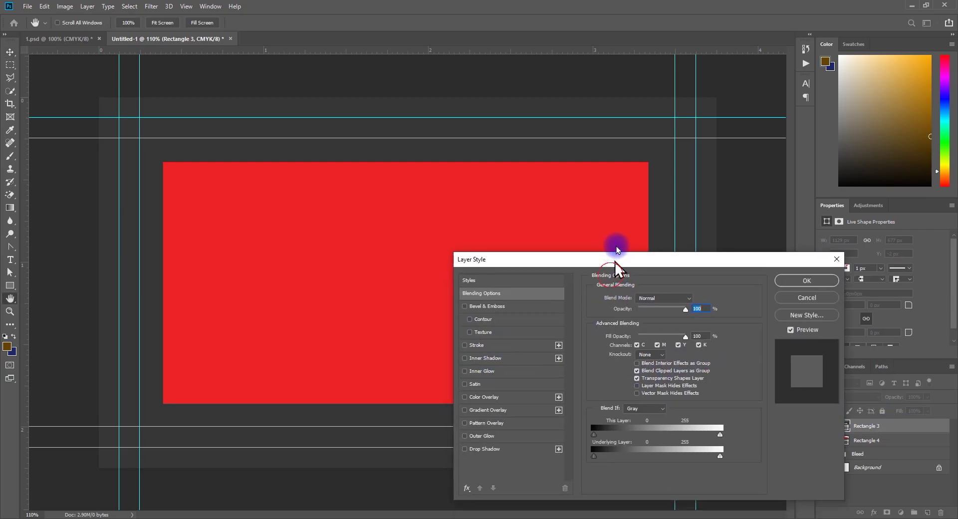
left_click(607, 318)
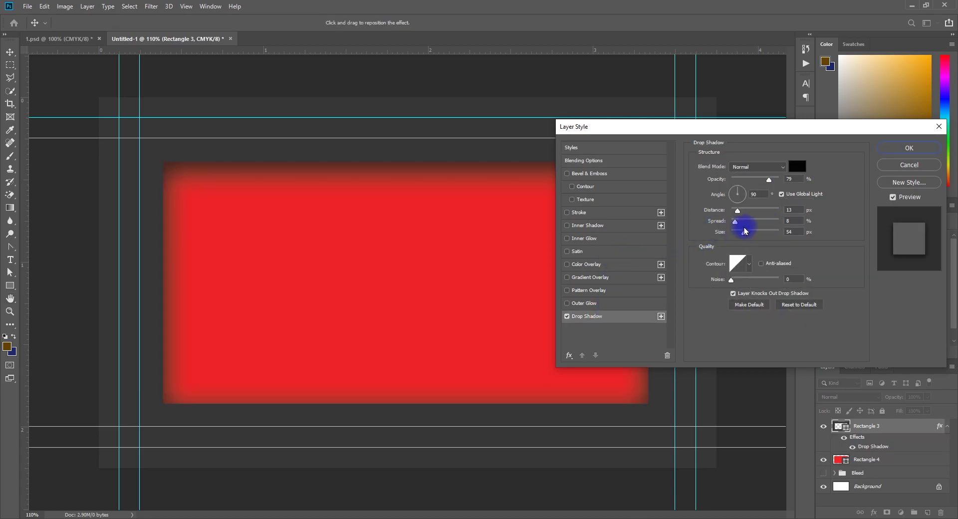
mouse_move(748, 128)
left_mouse_down()
mouse_move(768, 274)
mouse_move(756, 278)
left_mouse_up()
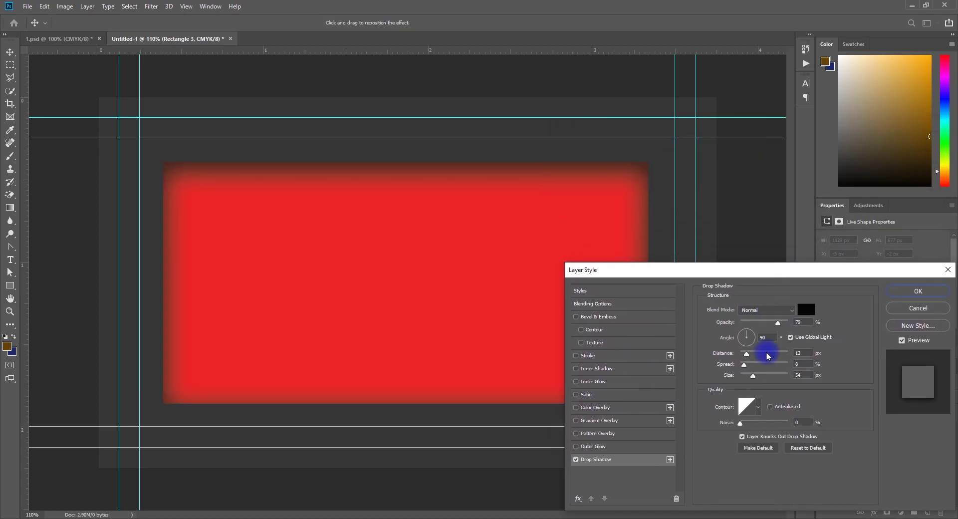
Set the drop shadow to 82% opacity, 2 px distance, 8% spread, 24 px size and apply
left_click_drag(777, 322, 766, 322)
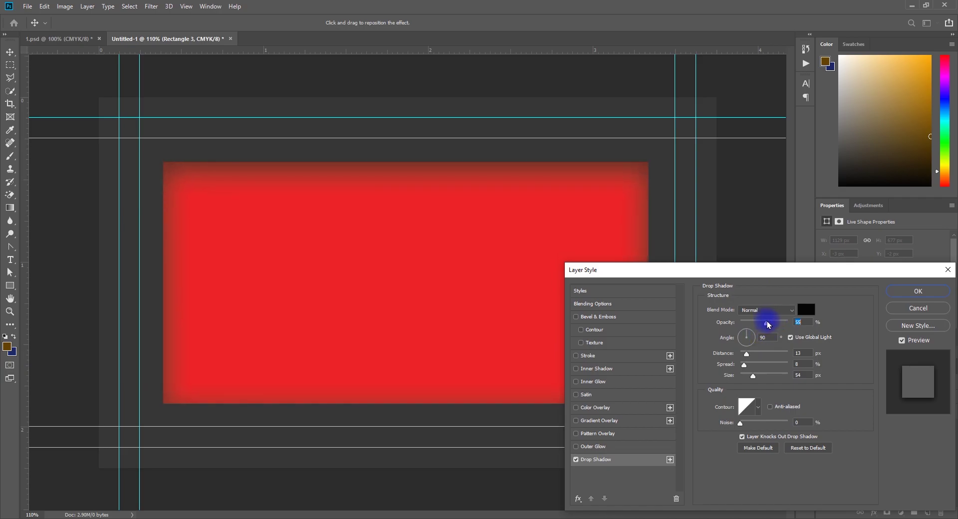
left_click_drag(755, 375, 747, 377)
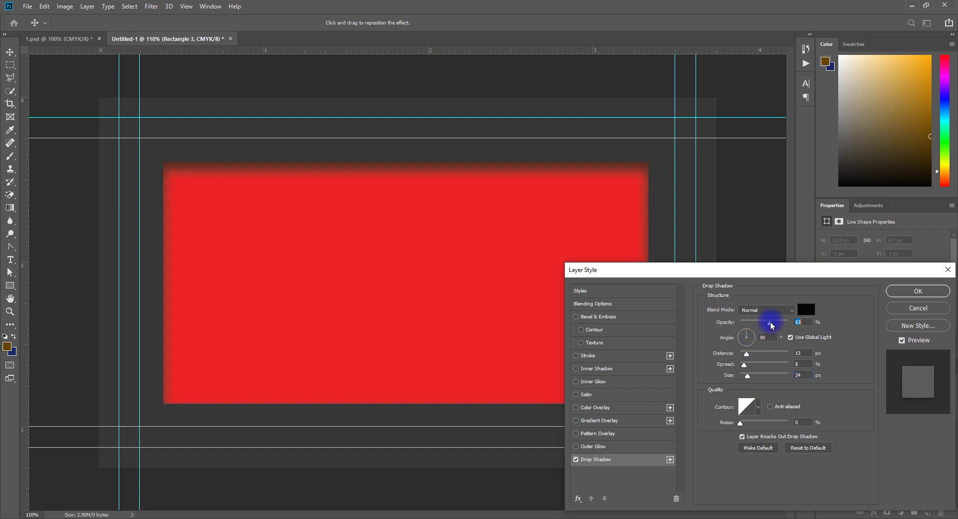
left_click_drag(764, 324, 761, 323)
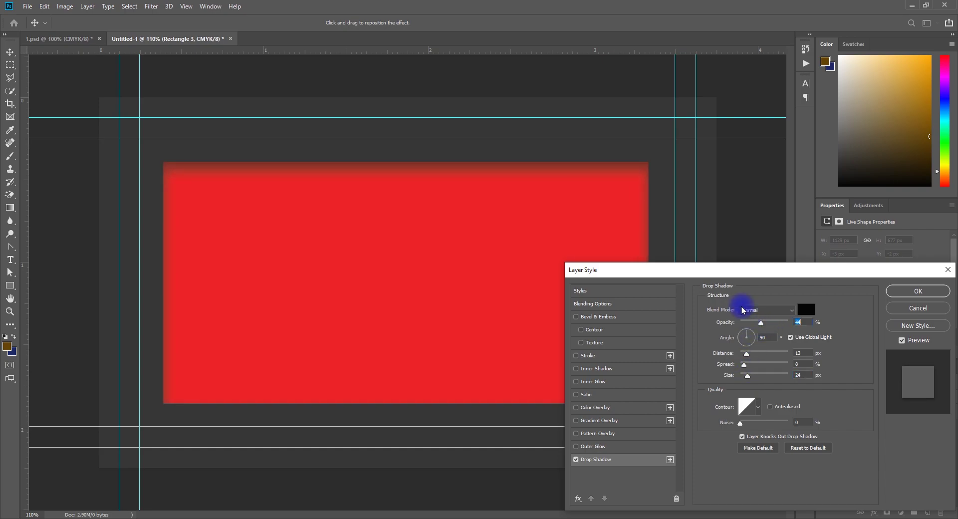
left_click_drag(739, 270, 737, 220)
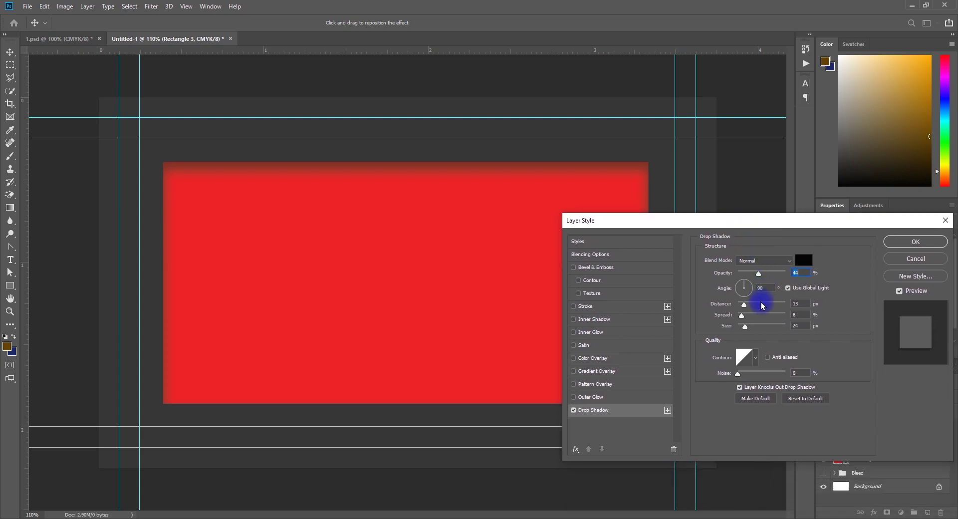
left_click_drag(744, 304, 741, 308)
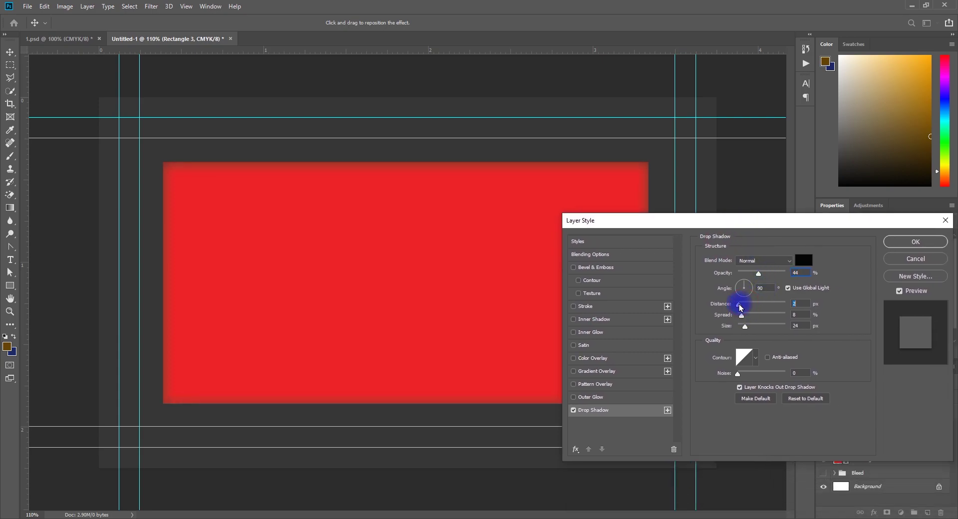
left_click_drag(758, 273, 782, 274)
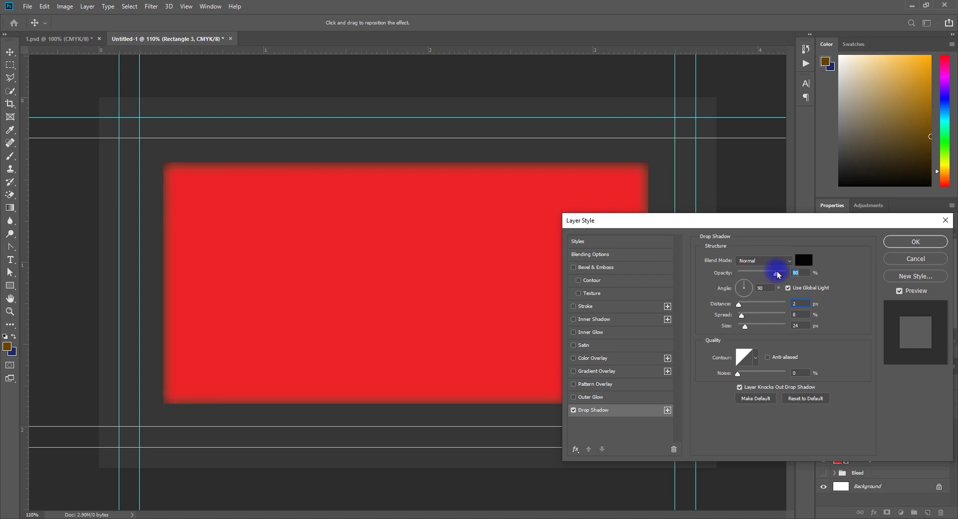
left_click(912, 242)
left_click(762, 379)
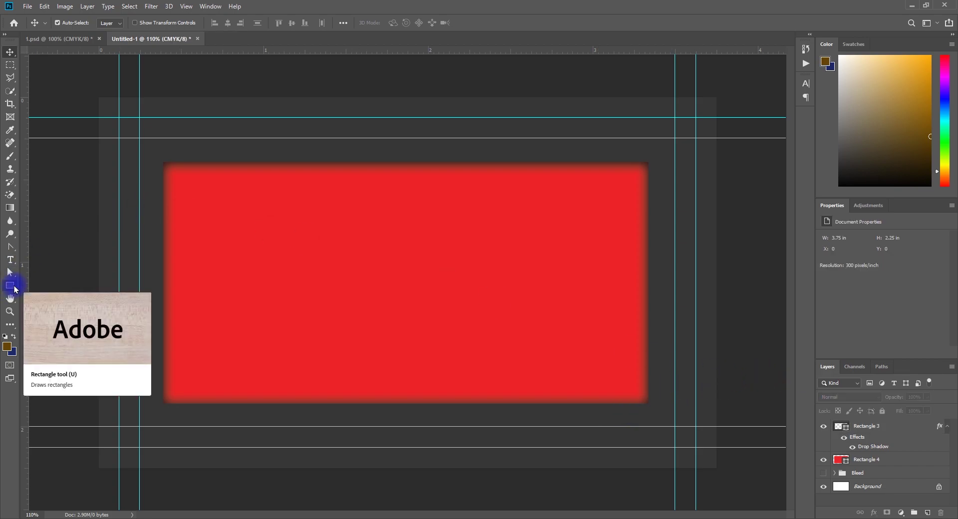
Start a Pen-tool shape across the card's top and bend its right edge into a curve
key("p")
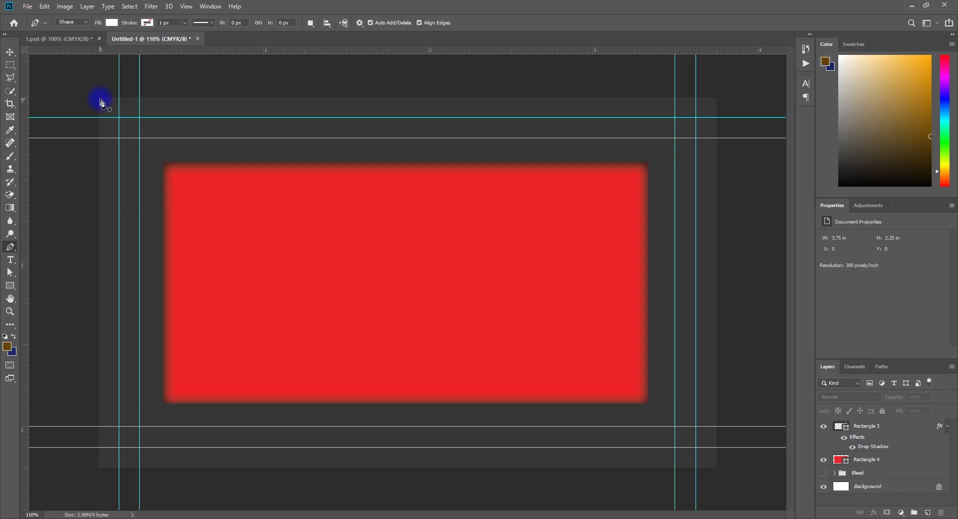
left_click(99, 98)
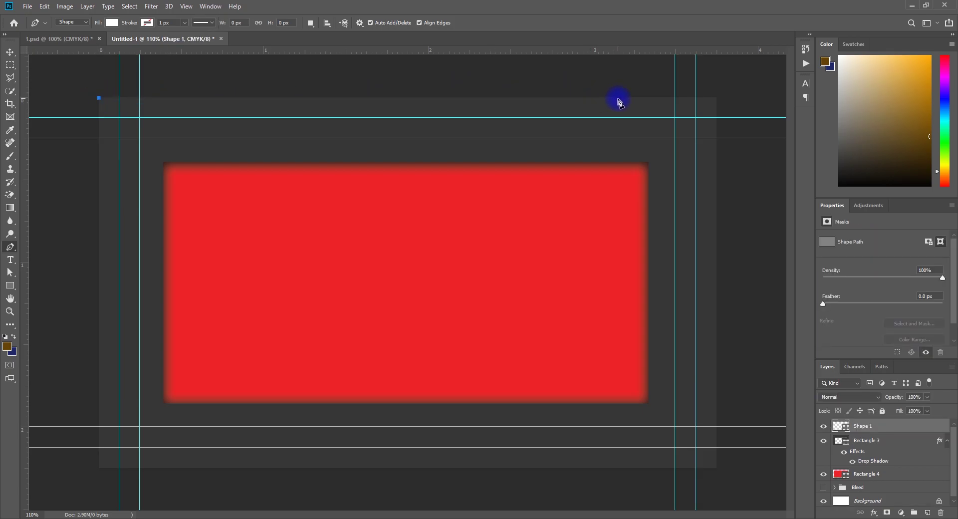
left_click(617, 98)
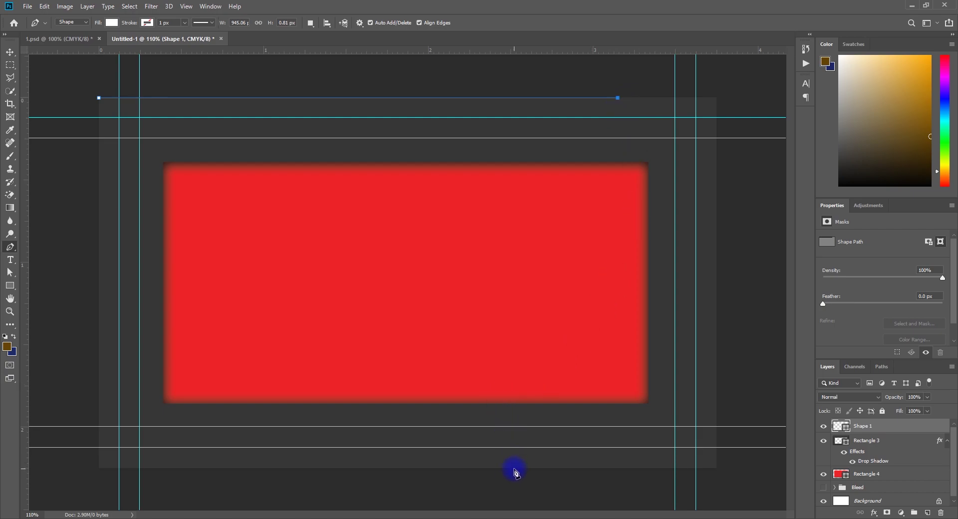
left_click_drag(513, 468, 519, 511)
left_click(503, 399)
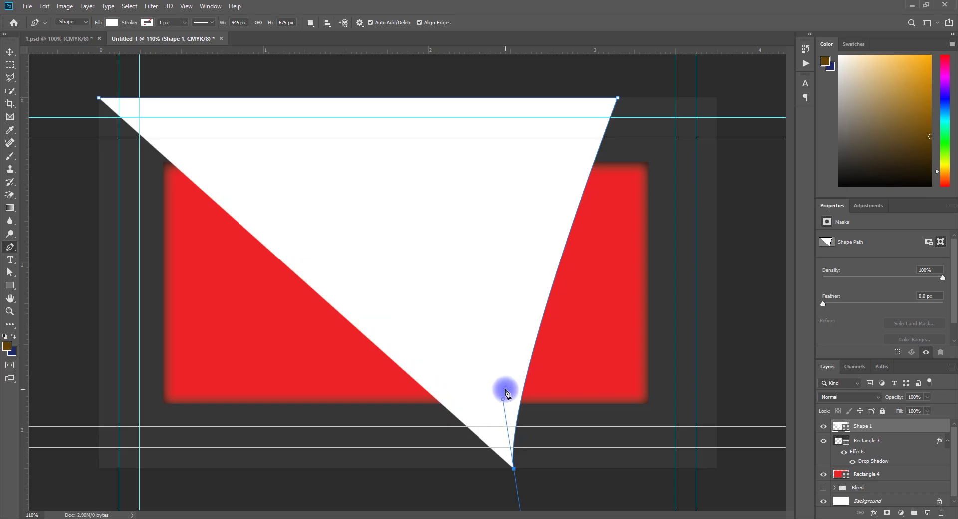
left_click_drag(503, 399, 497, 224)
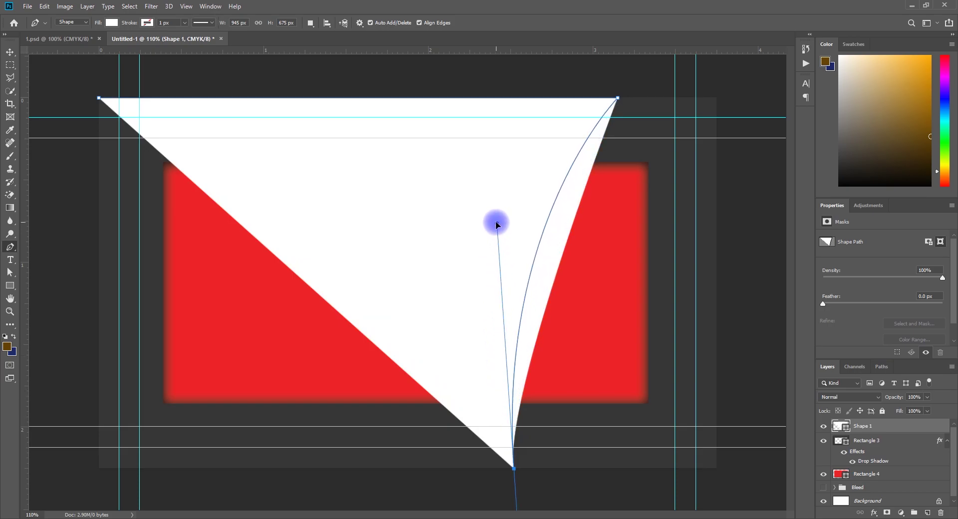
left_click_drag(496, 224, 496, 224)
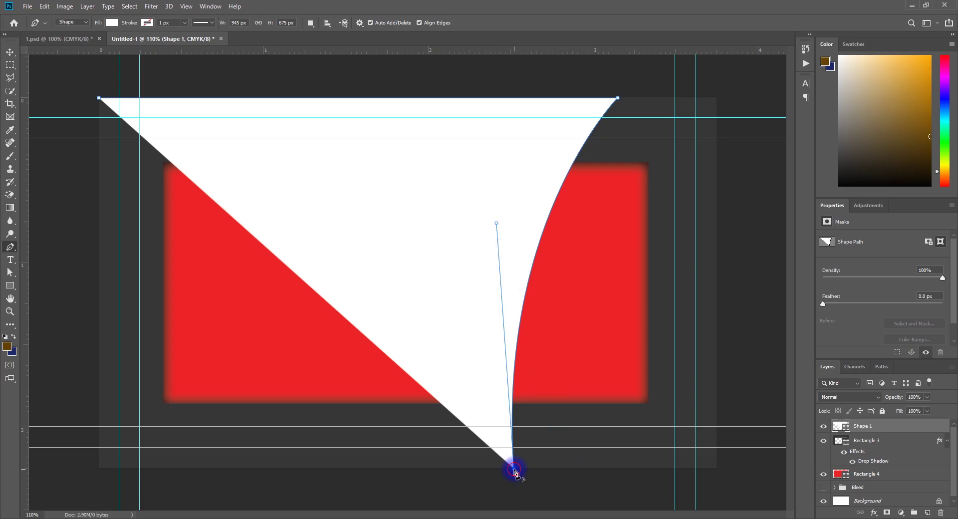
Close the shape at the bottom-left corner and fill it dark gray
left_click(98, 469)
left_click(99, 99)
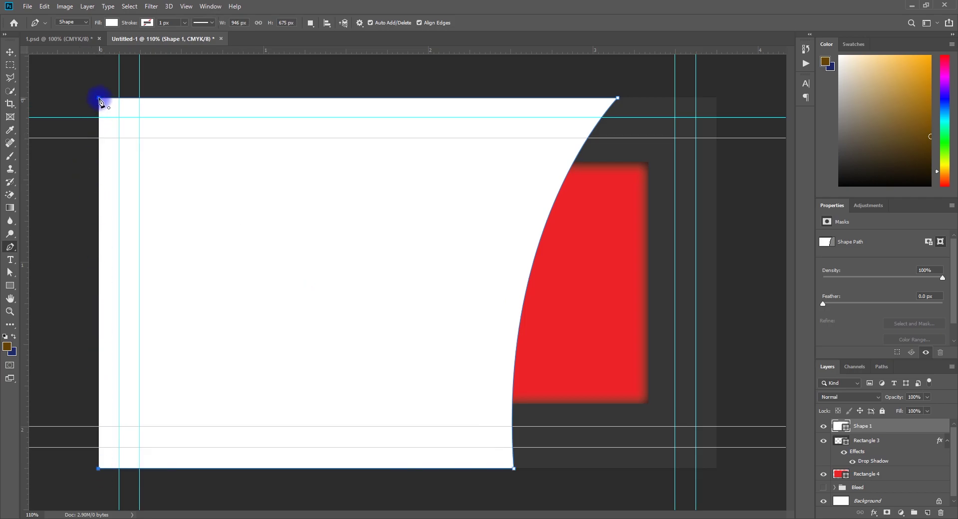
left_click(112, 22)
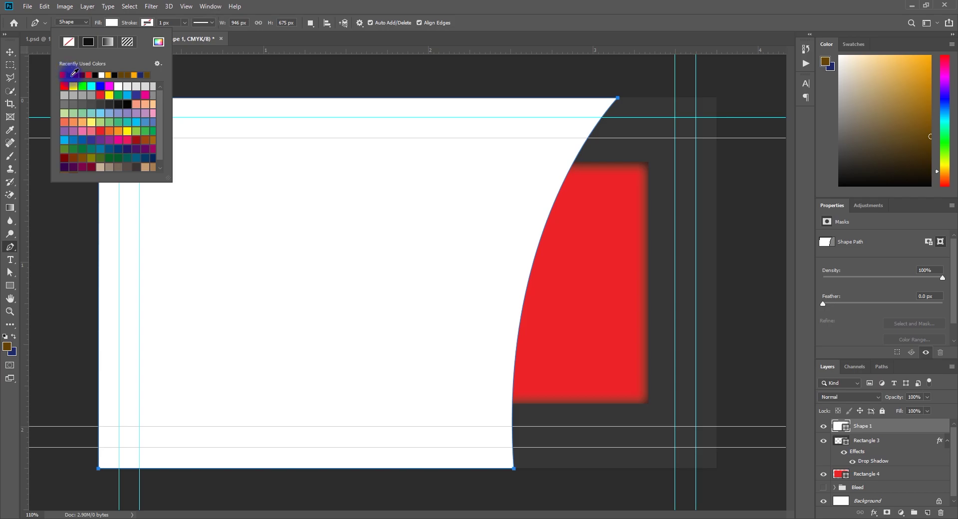
left_click(75, 73)
left_click(10, 51)
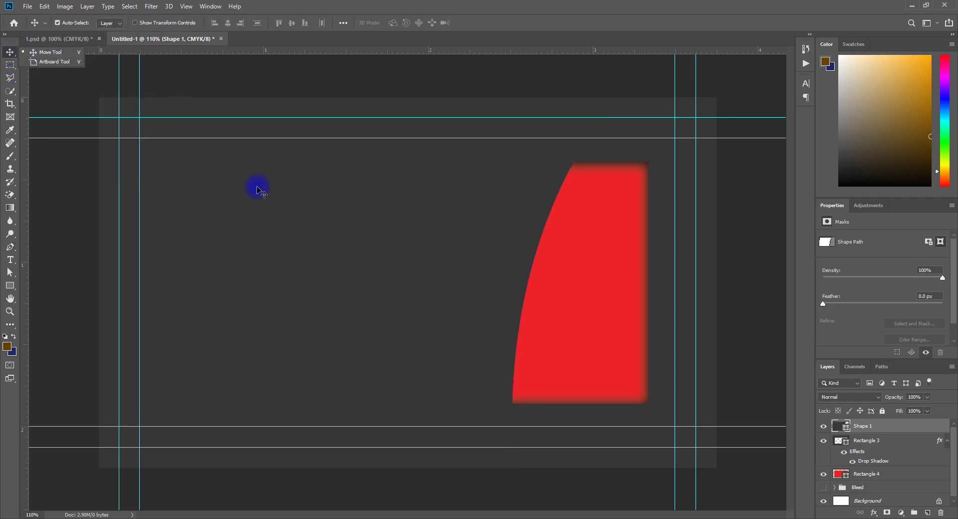
Add a drop shadow to Shape 1 and nudge it three steps left
double_click(904, 428)
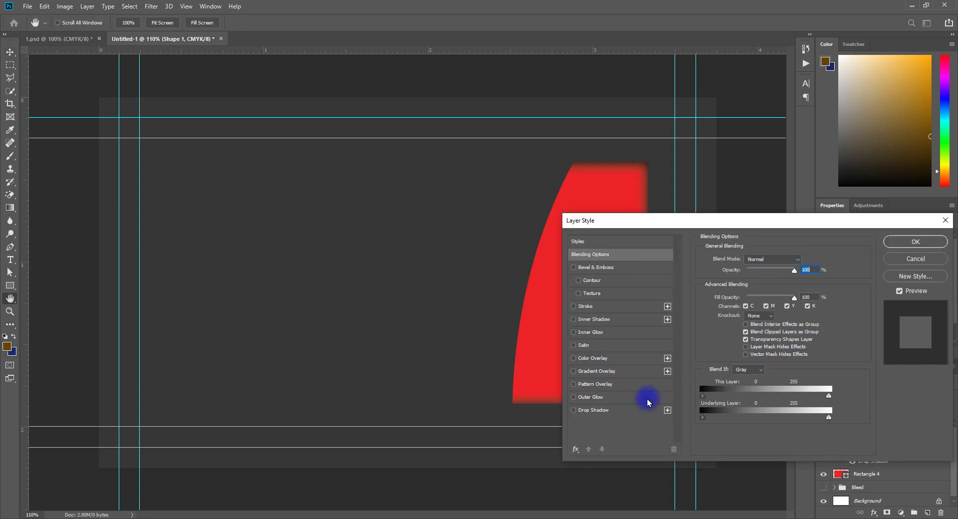
left_click(607, 410)
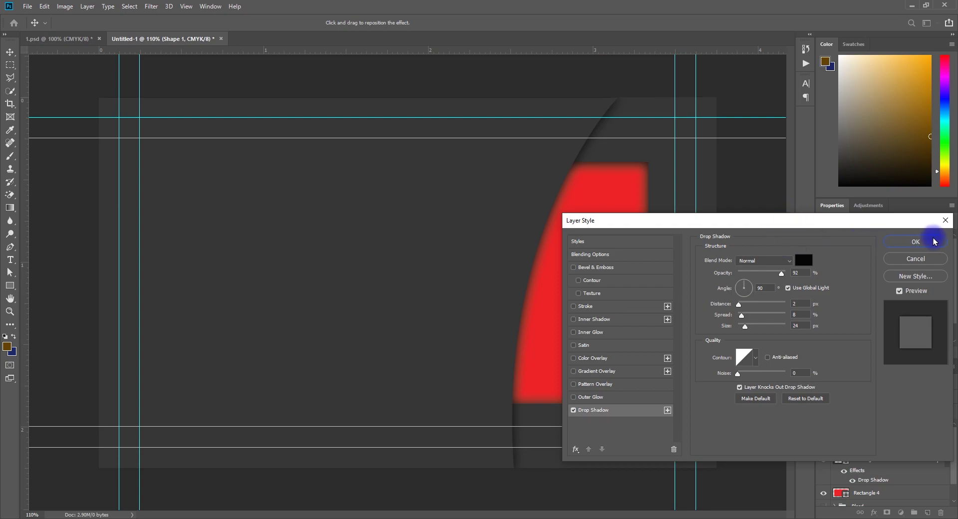
left_click(918, 241)
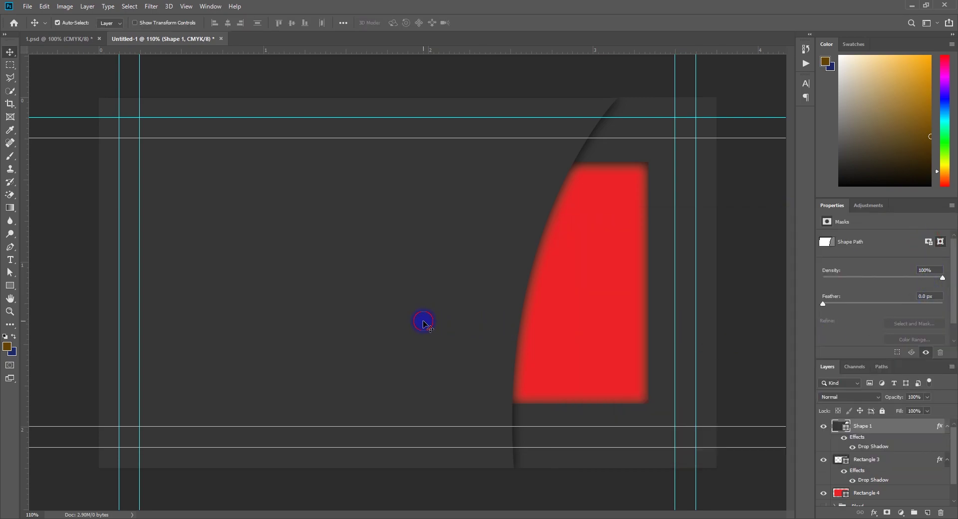
key("Left")
key("Left")
key("Left")
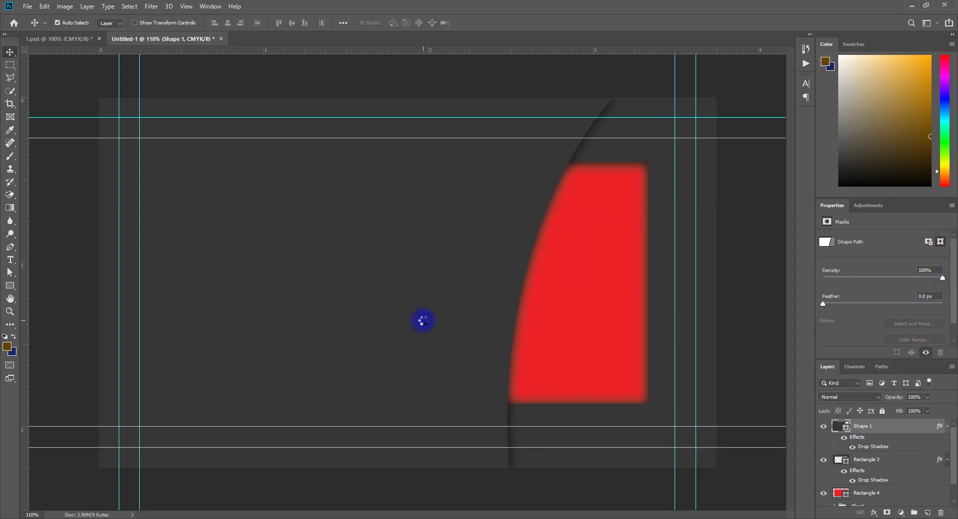
key("Left")
key("Left")
key("Left")
key("Left")
key("Left")
key("Left")
key("Left")
key("Left")
key("Left")
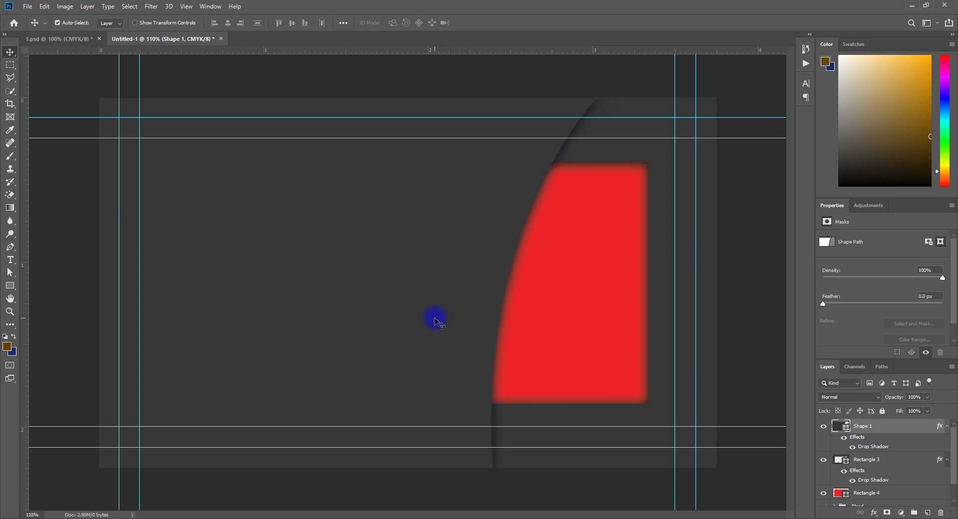
key("Left")
key("Left")
key("Left")
key("Left")
key("Left")
key("Left")
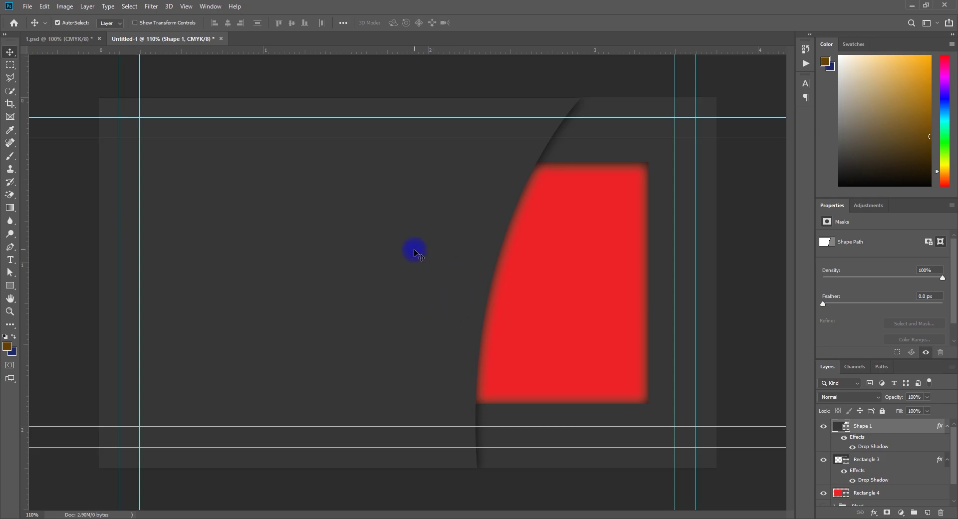
key("p")
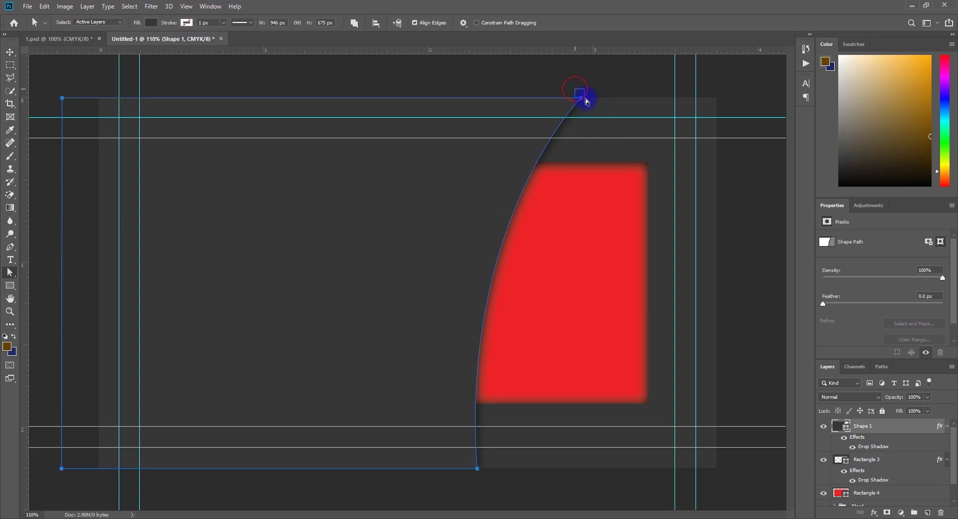
Move Shape 1's top curve anchor right and refine its direction handle
left_click(584, 99, "ctrl")
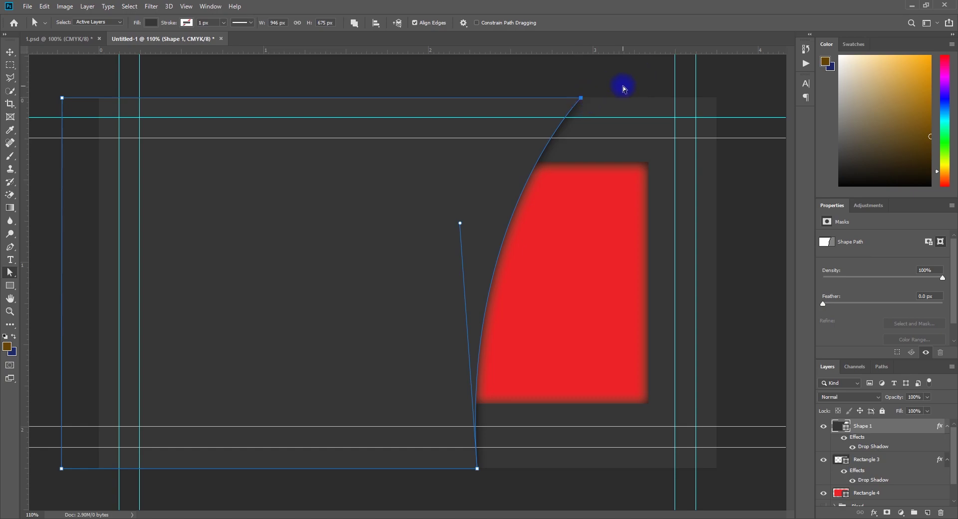
mouse_move(628, 90)
left_mouse_down()
mouse_move(631, 159)
mouse_move(471, 239)
left_mouse_up()
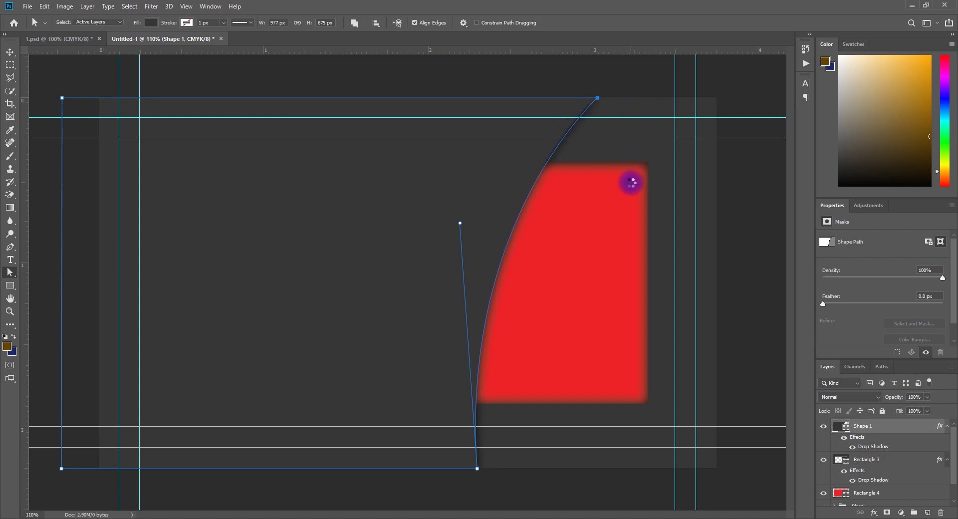
left_click(456, 217)
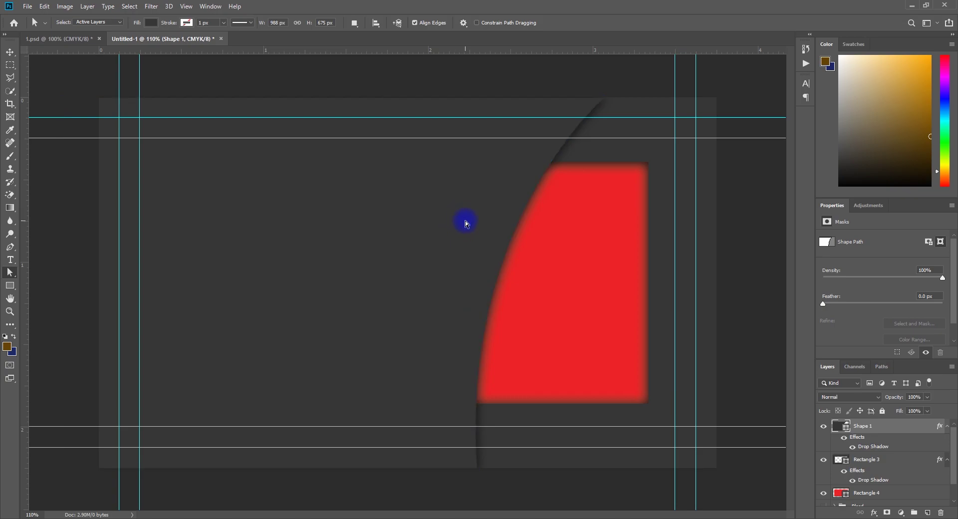
left_click(467, 392)
left_click(464, 225)
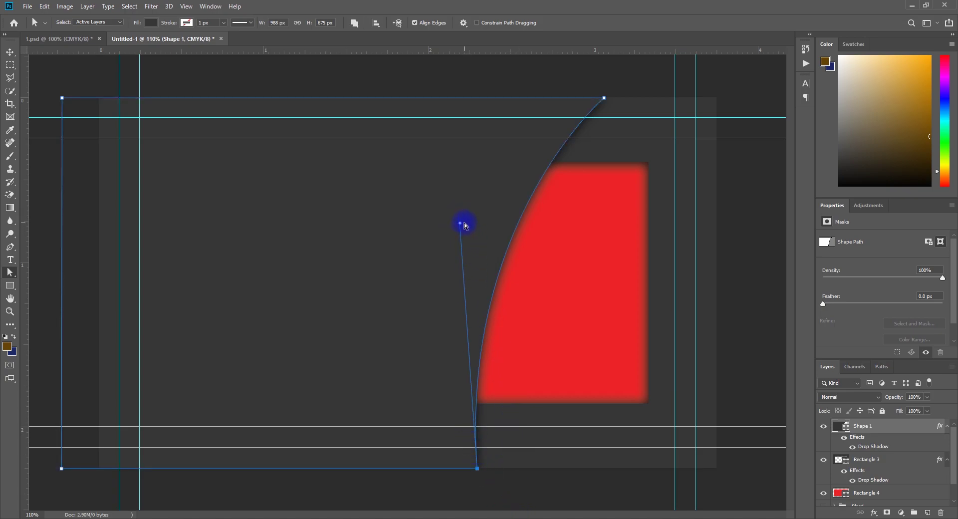
left_click_drag(461, 226, 457, 217)
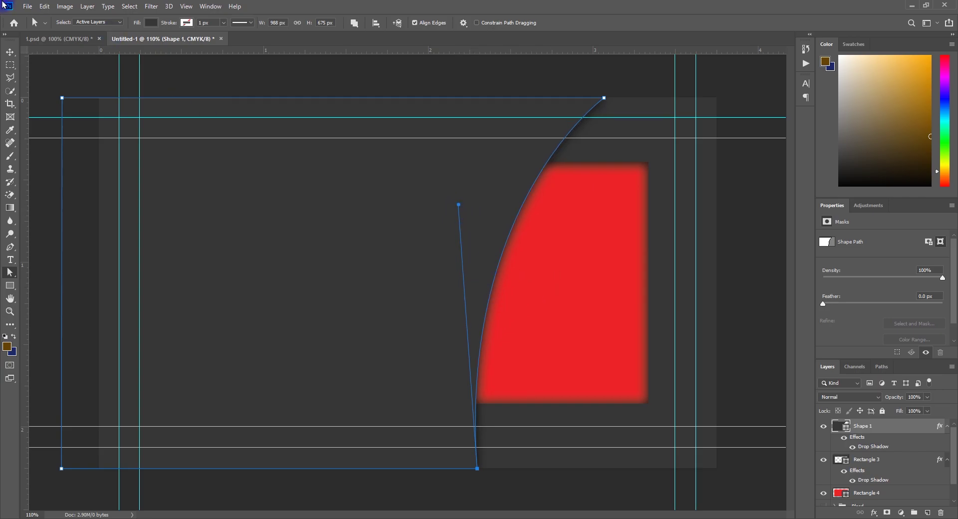
left_click(10, 51)
left_click(75, 84)
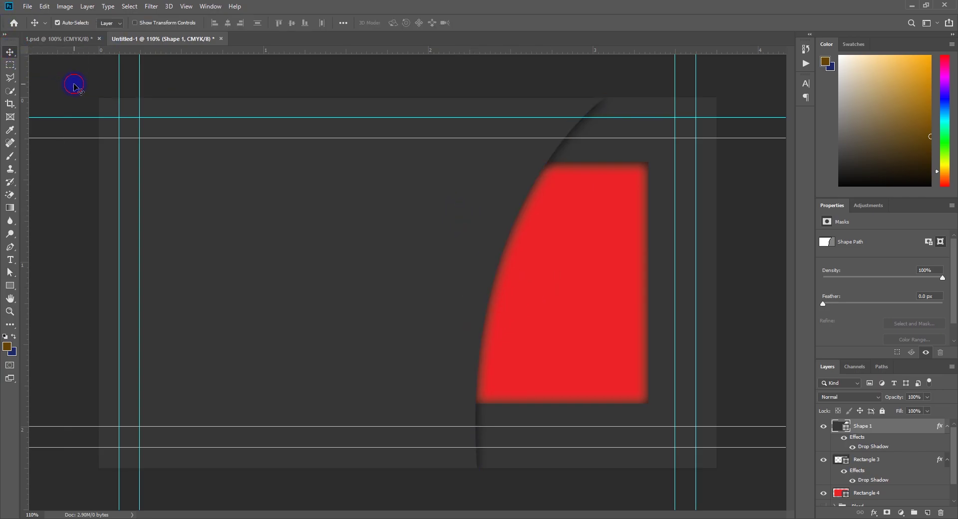
left_click(912, 427)
left_click(948, 428)
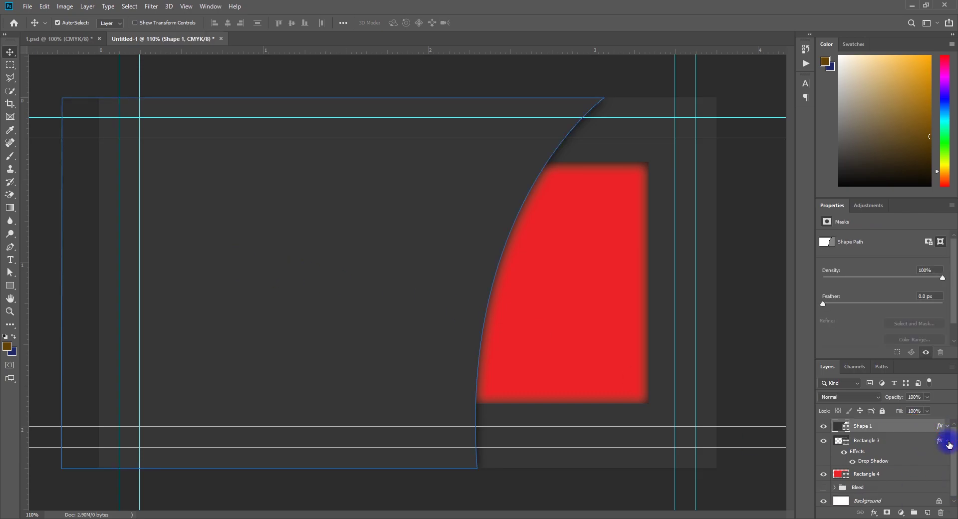
left_click(749, 483)
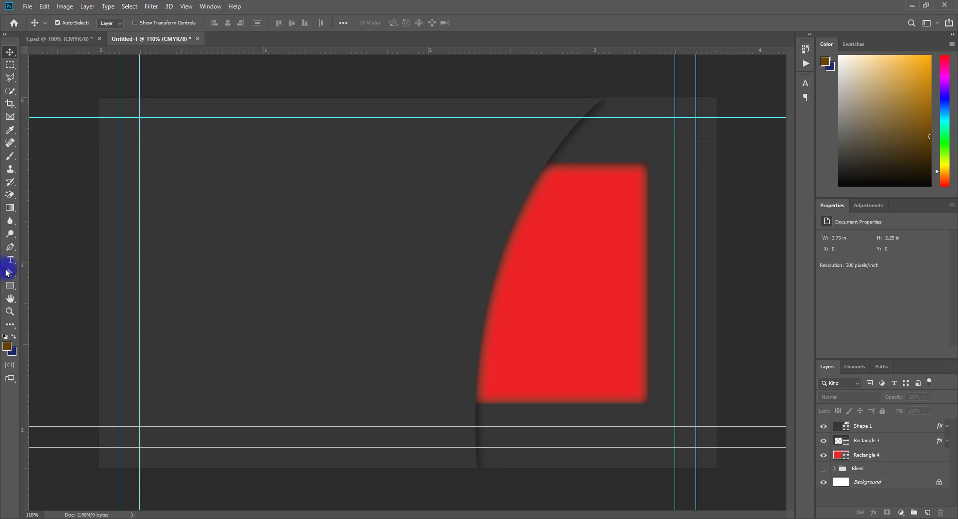
Add a new Layer 1 and set up a soft round brush with low flow
left_click(927, 513)
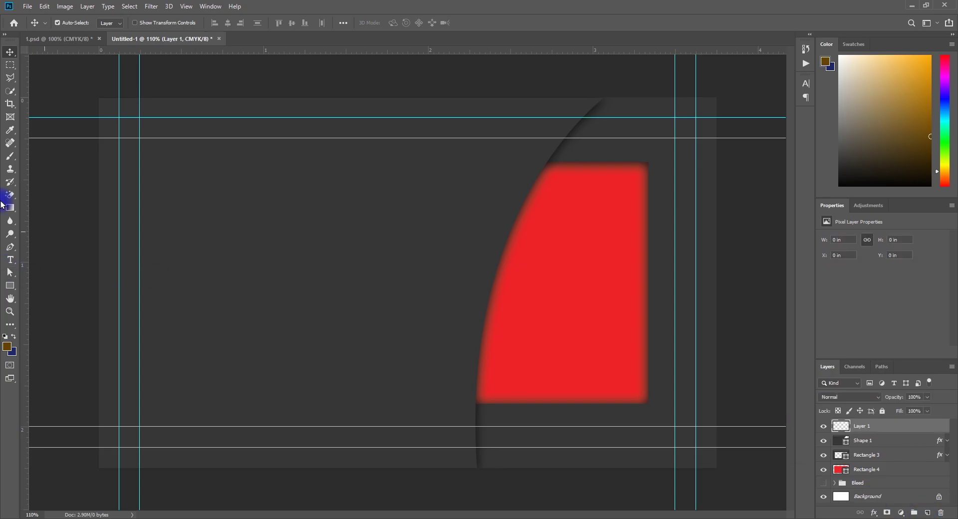
left_click(10, 156)
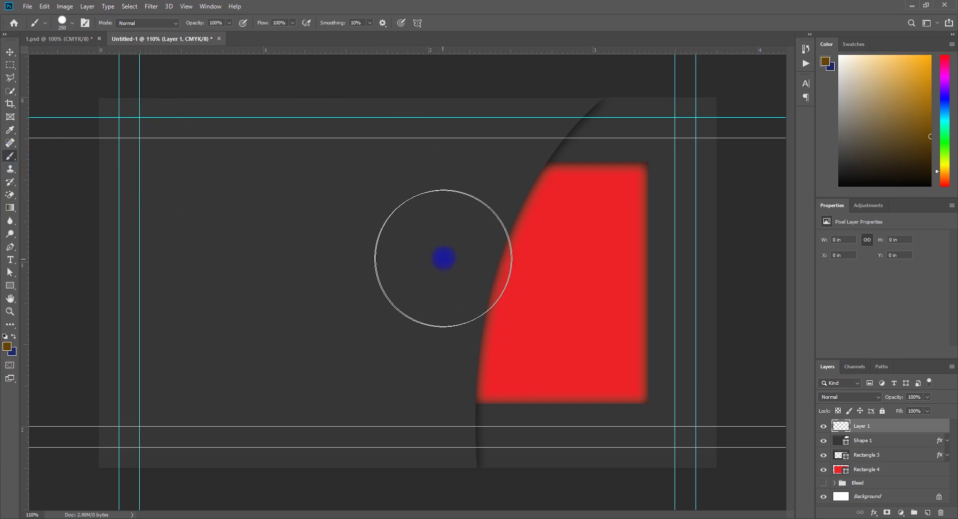
left_click(292, 23)
left_click_drag(293, 37, 258, 36)
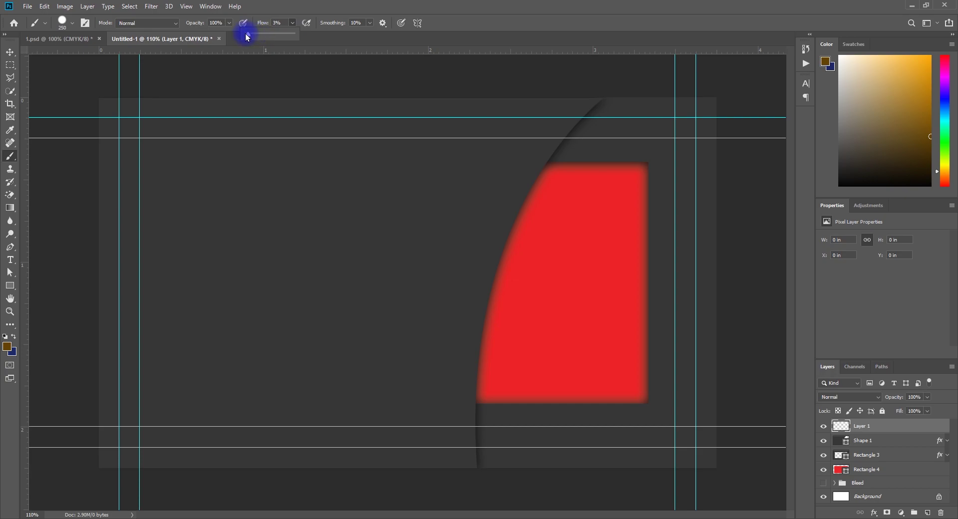
left_click(72, 23)
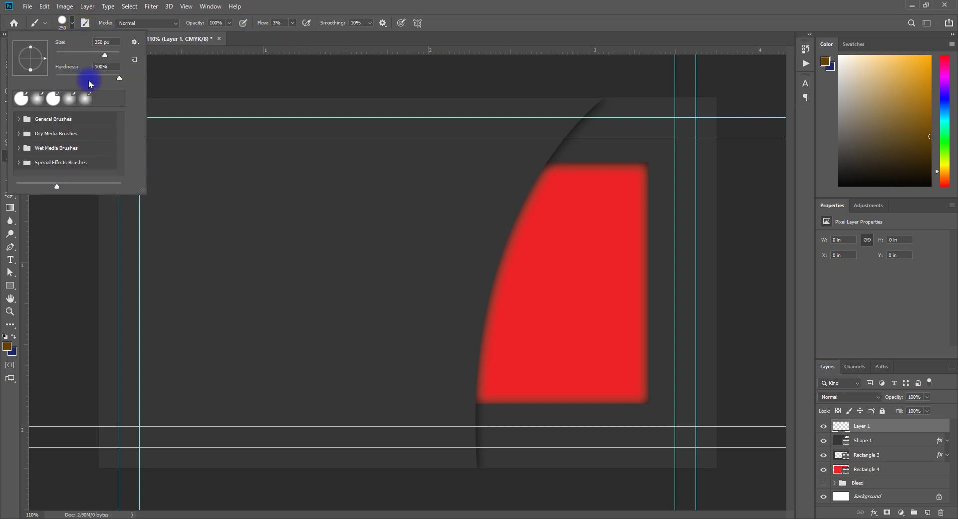
left_click_drag(84, 82, 68, 81)
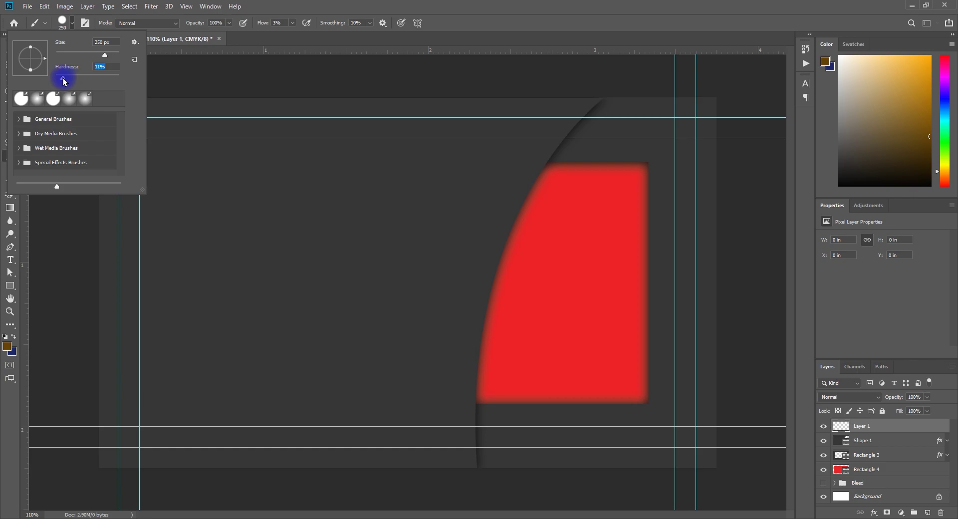
left_click(85, 98)
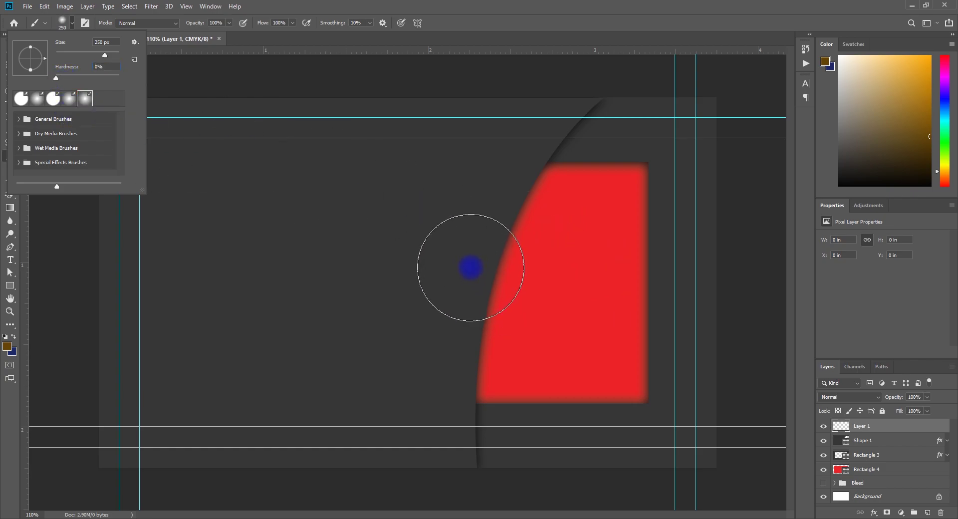
key("Return")
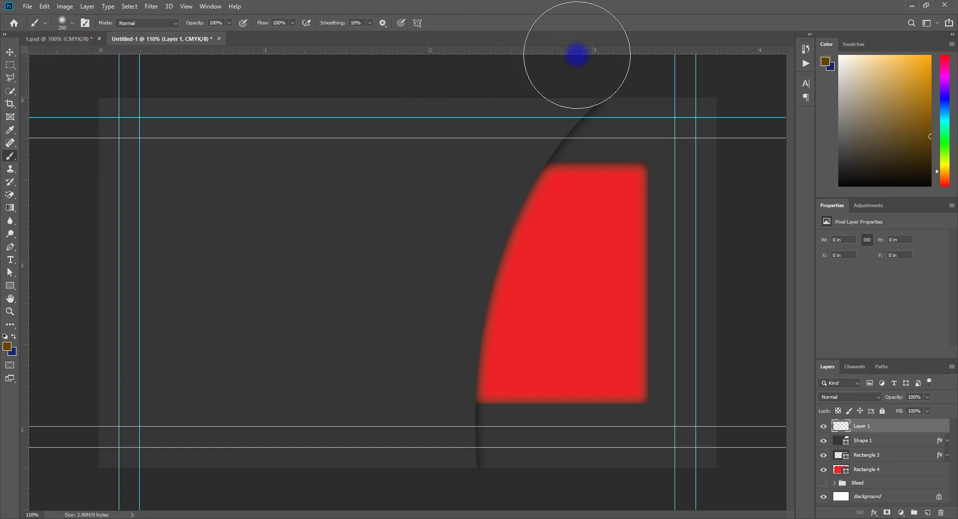
Enlarge the brush to 400 px at about 10% flow with white foreground
key("bracketright")
key("bracketright")
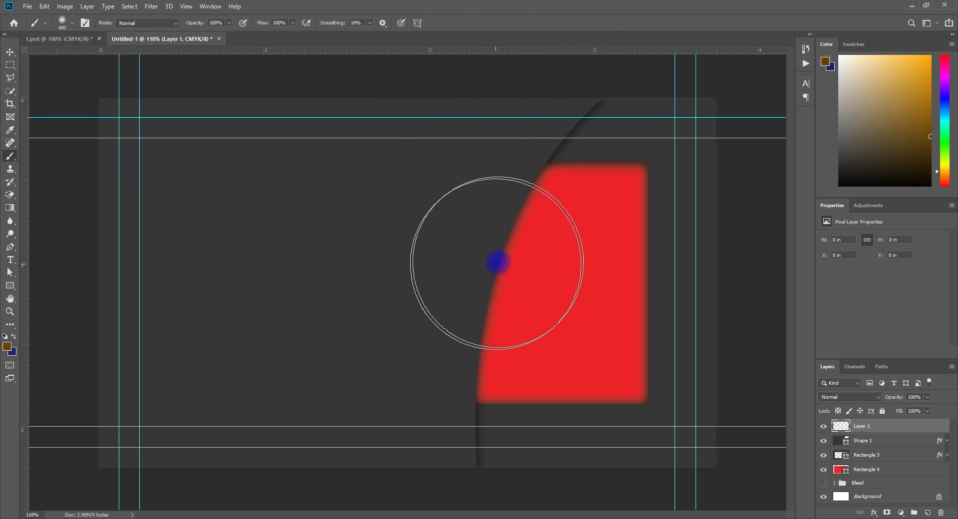
left_click(491, 270)
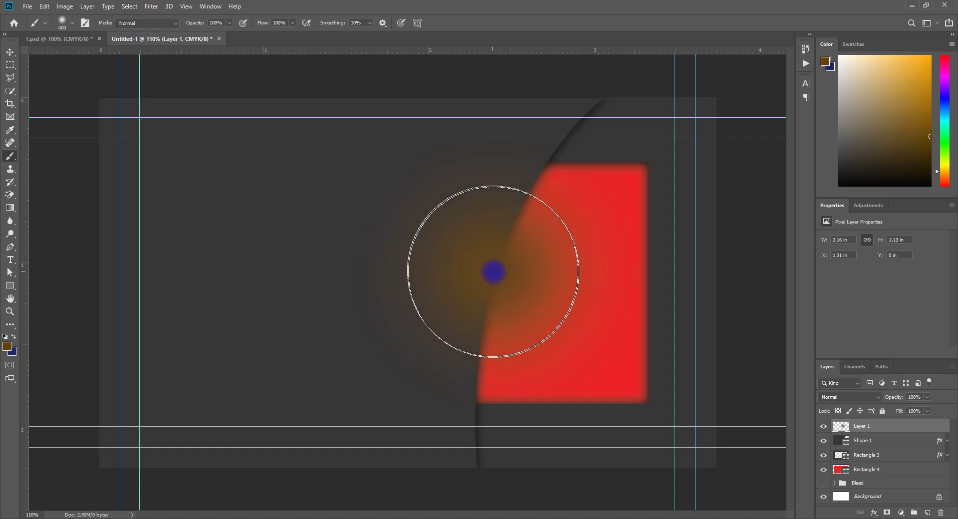
key("ctrl+z")
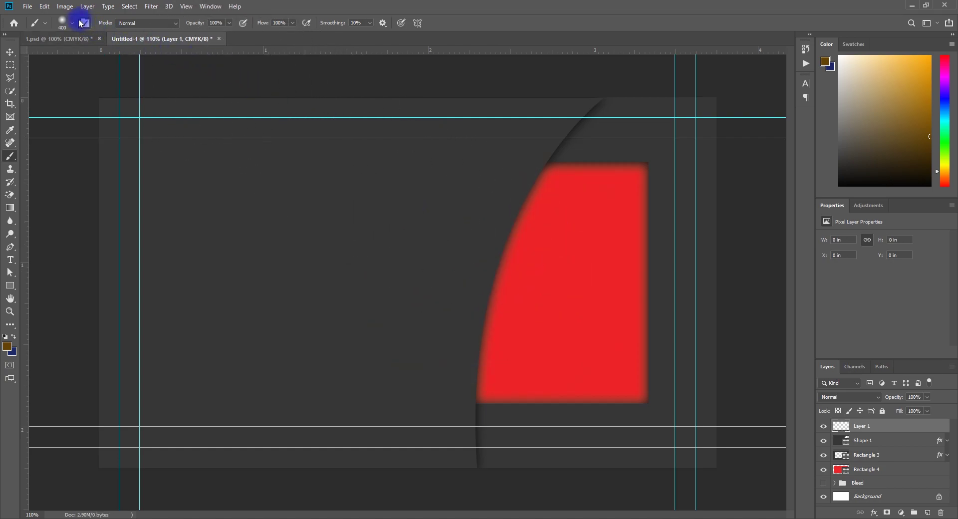
left_click(73, 22)
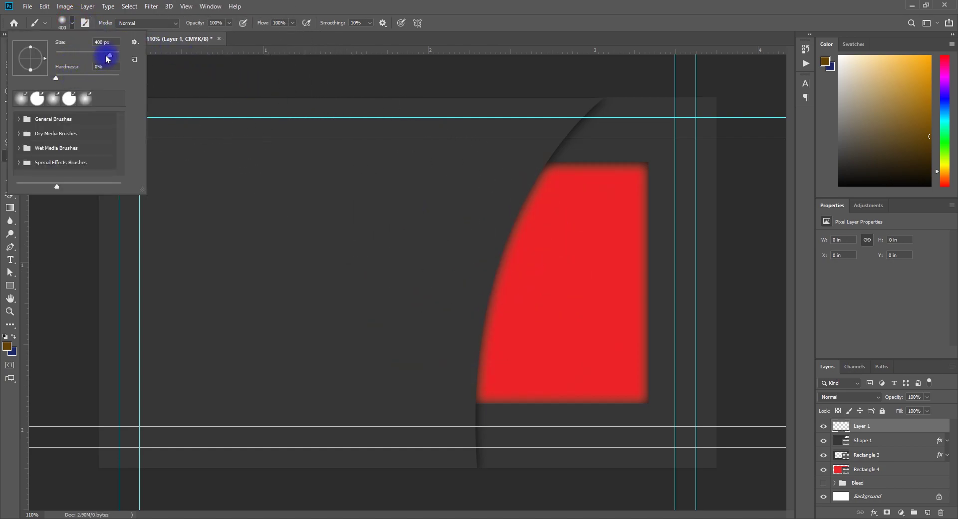
left_click(292, 23)
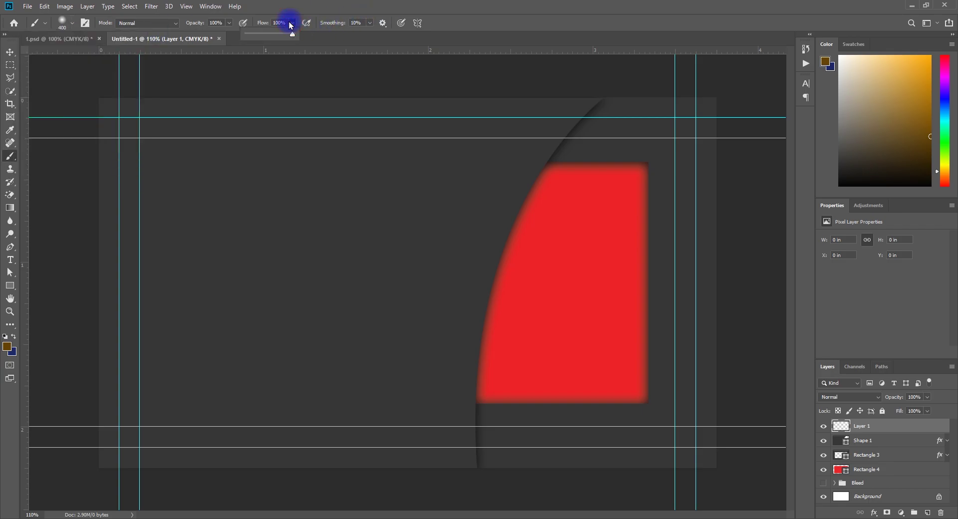
left_click_drag(294, 34, 256, 39)
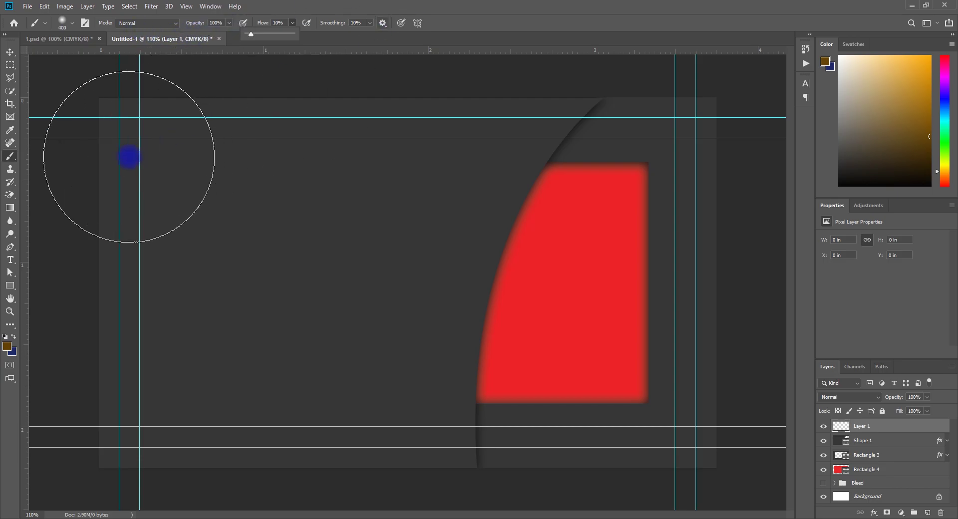
left_click(4, 338)
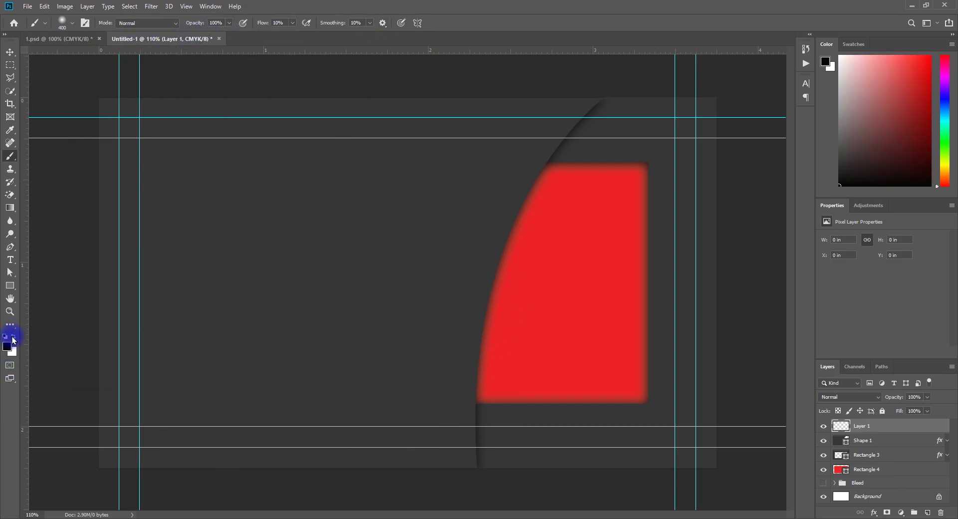
Load Shape 1 as a selection and paint a soft white glow beside the red edge
left_click(484, 263)
left_click(494, 260)
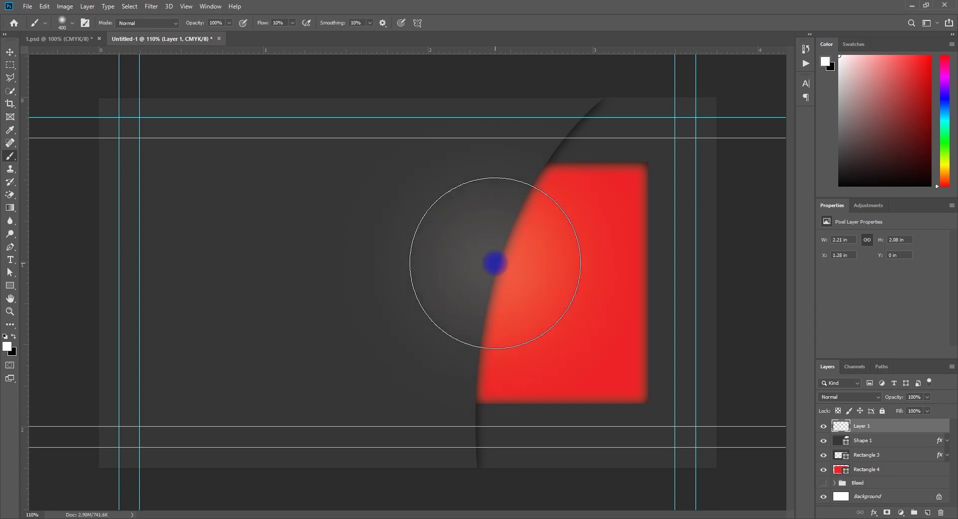
left_click(589, 388)
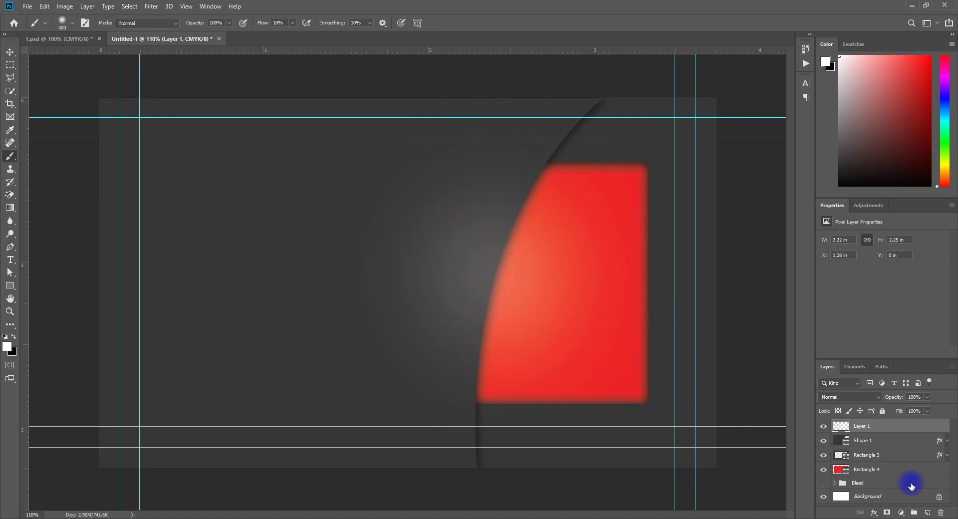
key("ctrl+z")
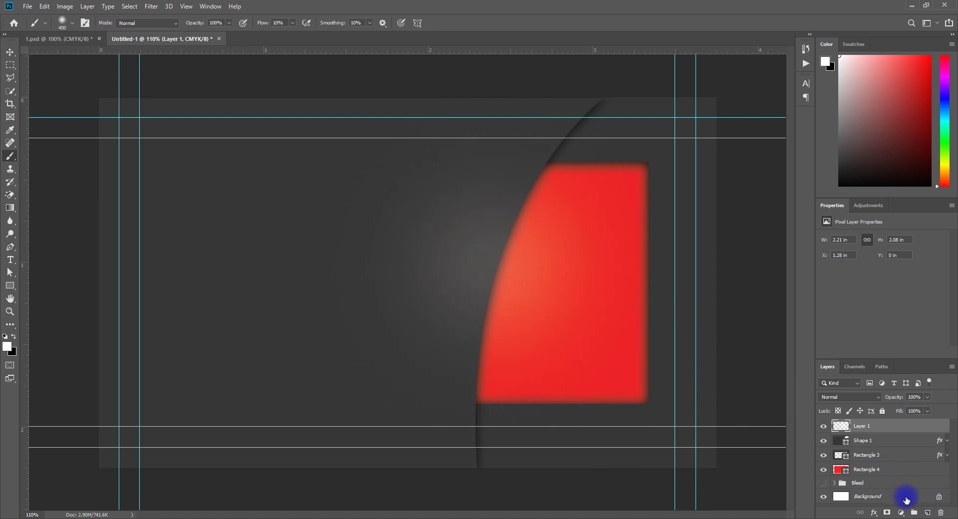
key("ctrl+z")
key("ctrl+z")
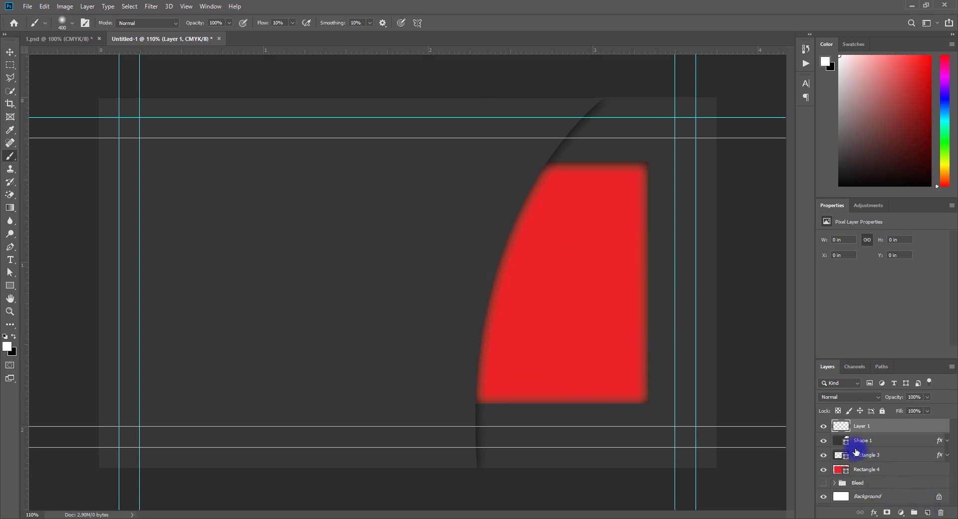
left_click(838, 444, "ctrl")
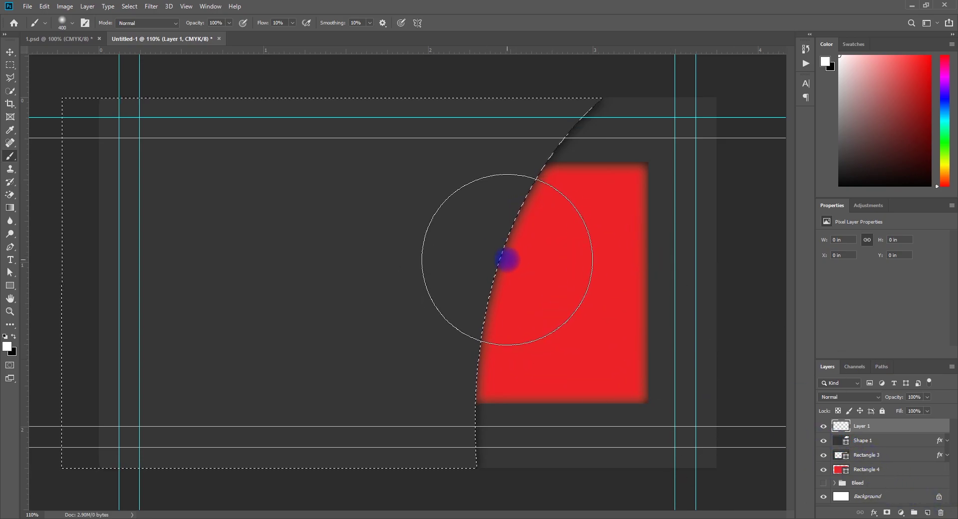
mouse_move(496, 263)
left_mouse_down()
mouse_move(487, 257)
mouse_move(496, 248)
mouse_move(591, 325)
mouse_move(549, 259)
mouse_move(556, 250)
mouse_move(607, 289)
mouse_move(618, 312)
left_mouse_up()
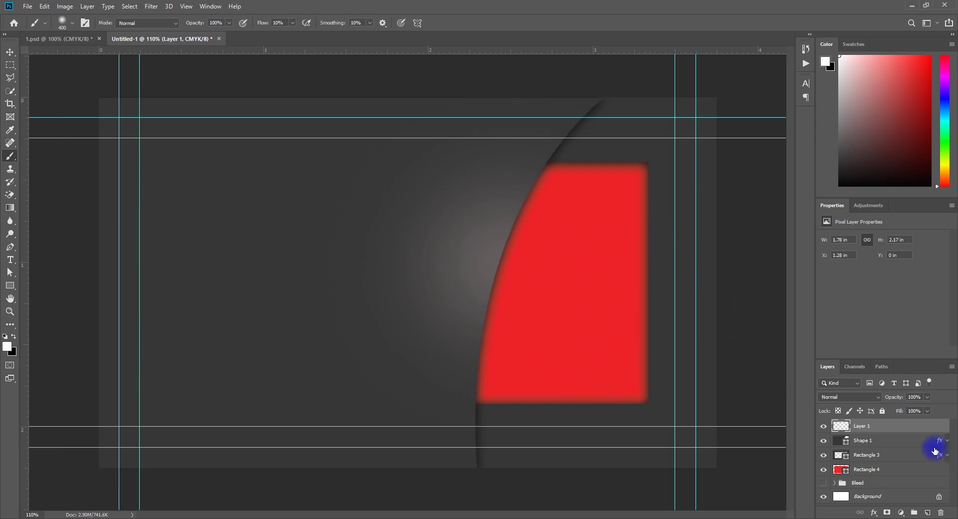
left_click(922, 430)
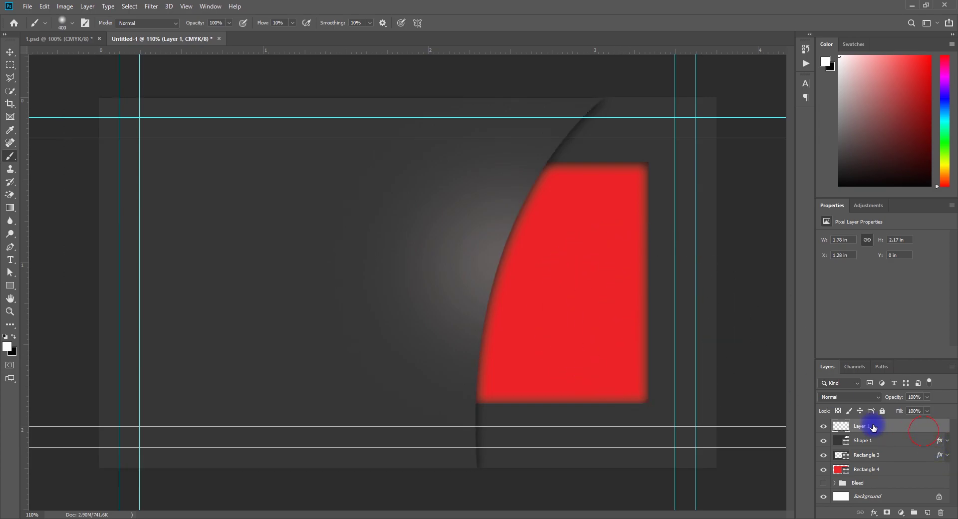
Copy the name text layer from 1.psd onto the new card and align it to the left guide
left_click(11, 52)
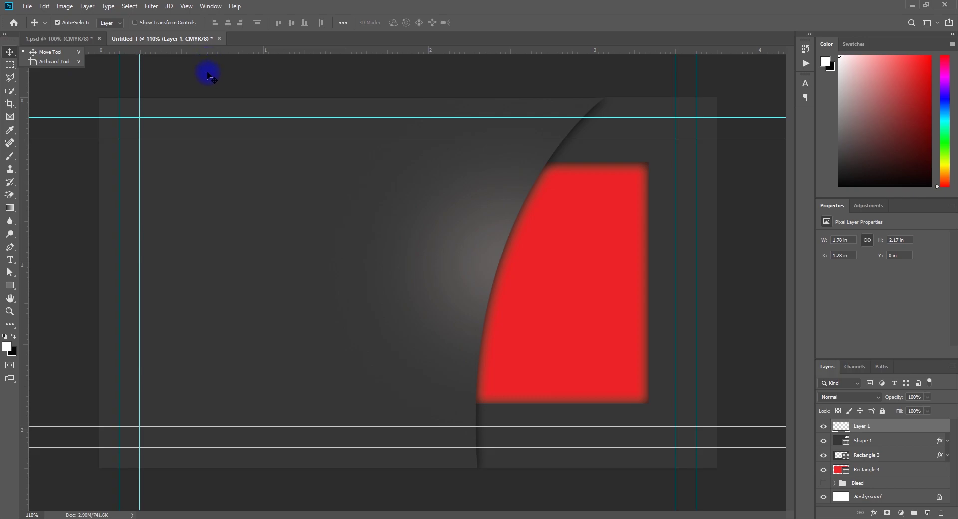
left_click(222, 74)
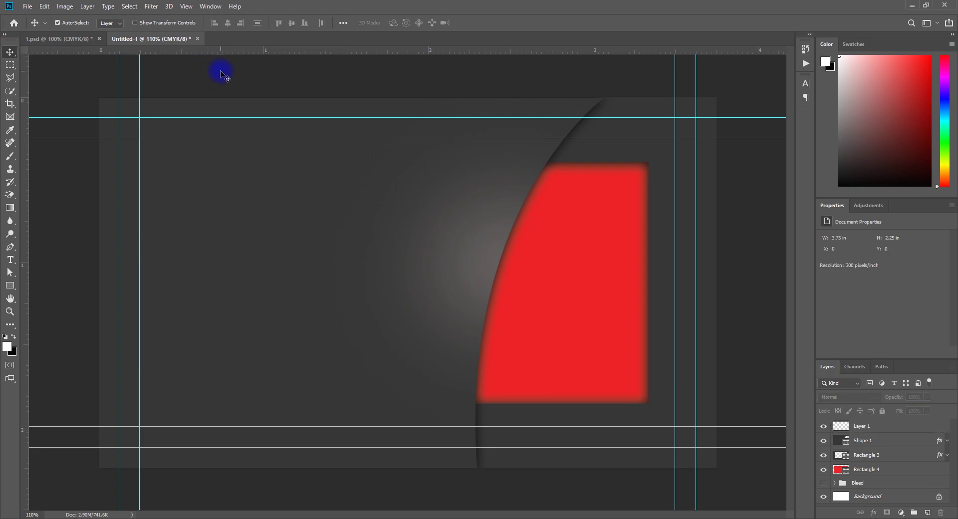
left_click(59, 38)
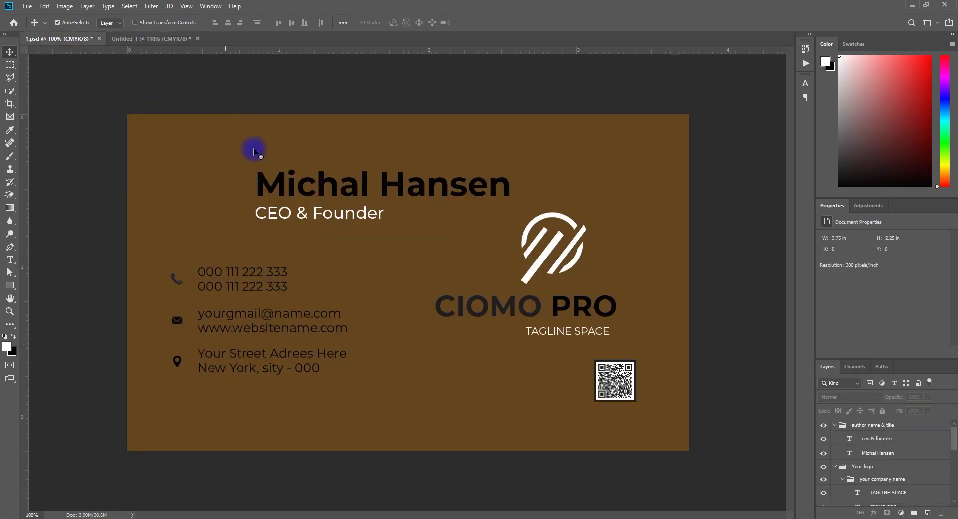
left_click_drag(301, 190, 196, 45)
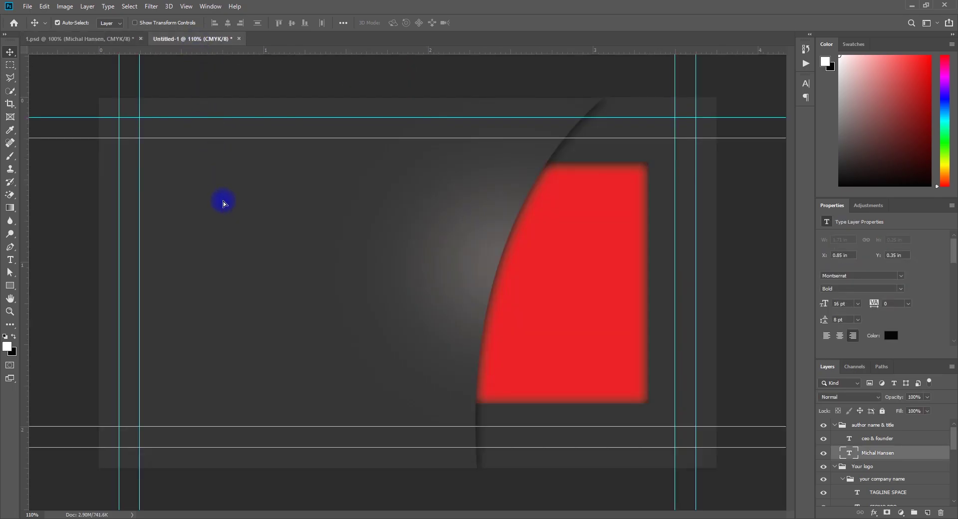
mouse_move(196, 44)
left_mouse_down()
mouse_move(258, 218)
mouse_move(317, 185)
left_mouse_up()
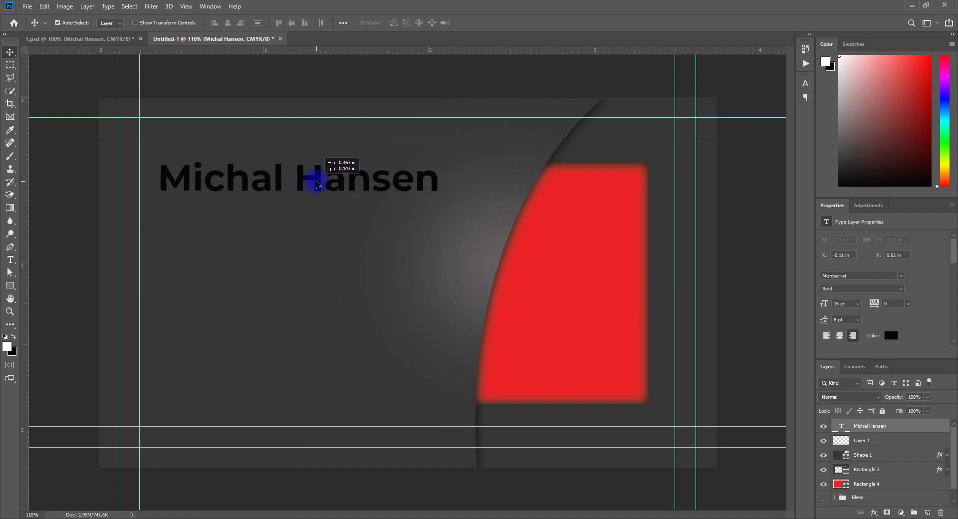
left_click_drag(316, 184, 299, 185)
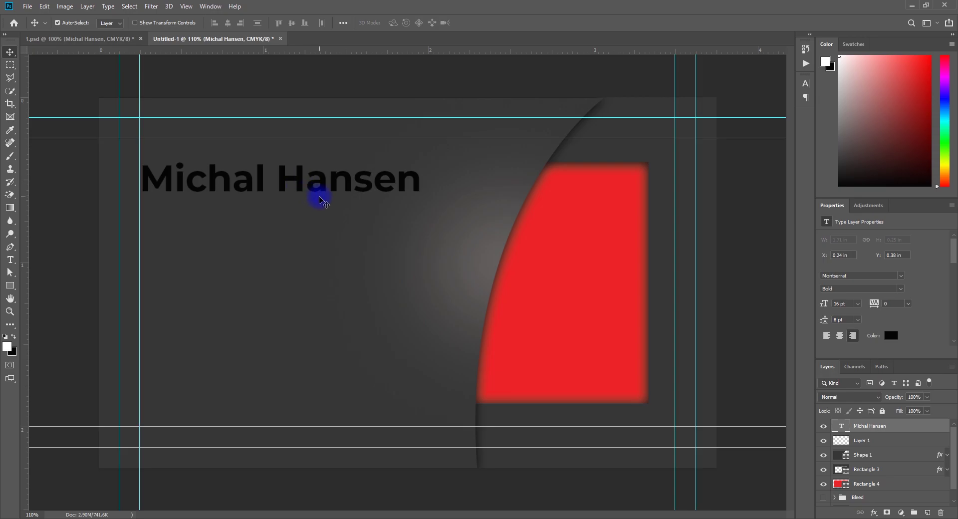
key("Left")
key("Left")
key("Left")
key("Left")
key("Left")
key("Left")
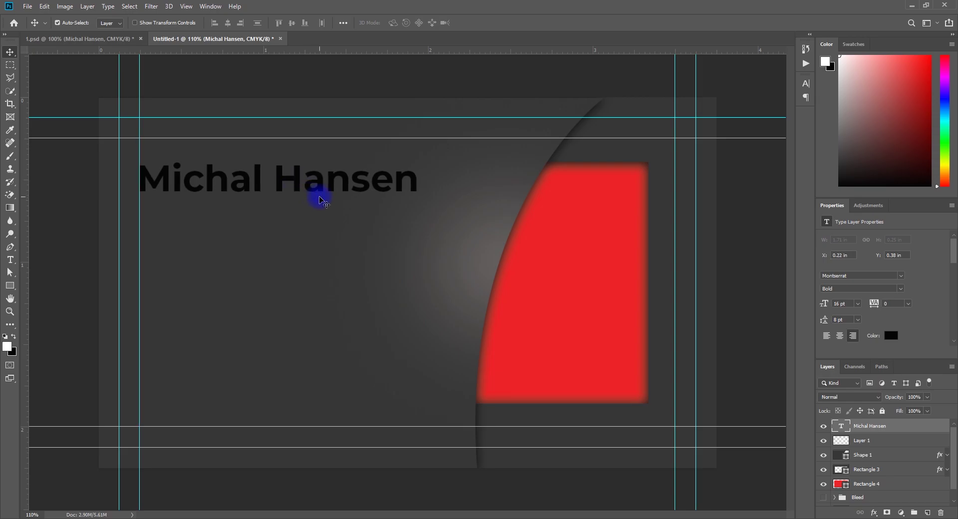
key("Right")
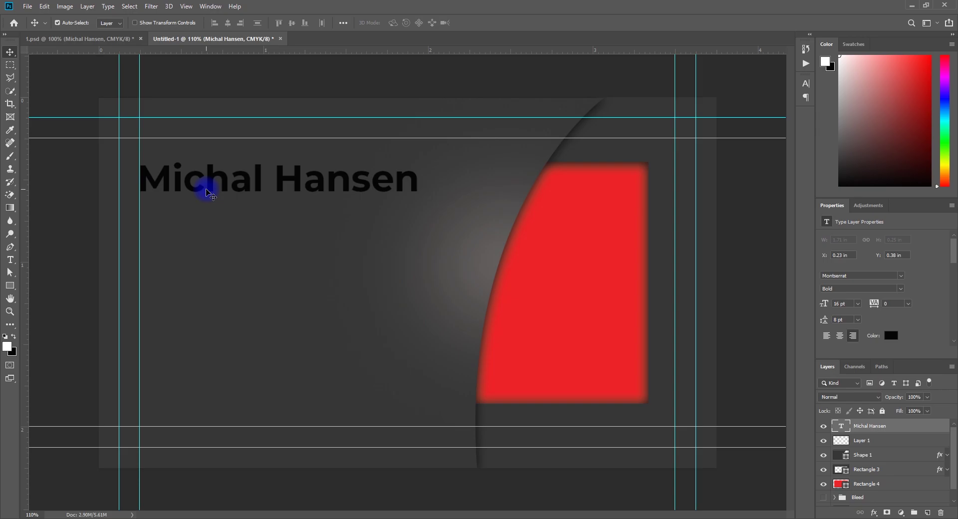
key("Right")
key("Right")
key("Right")
key("Right")
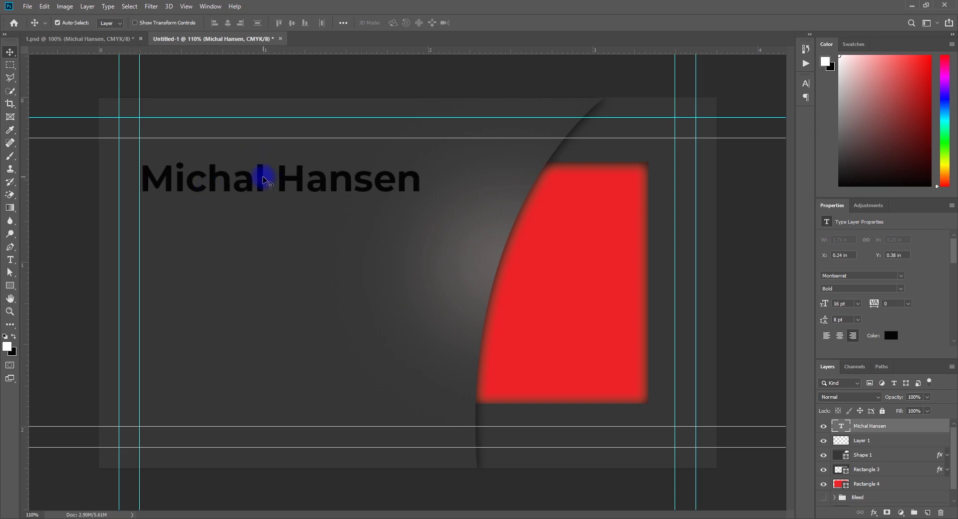
left_click(286, 166)
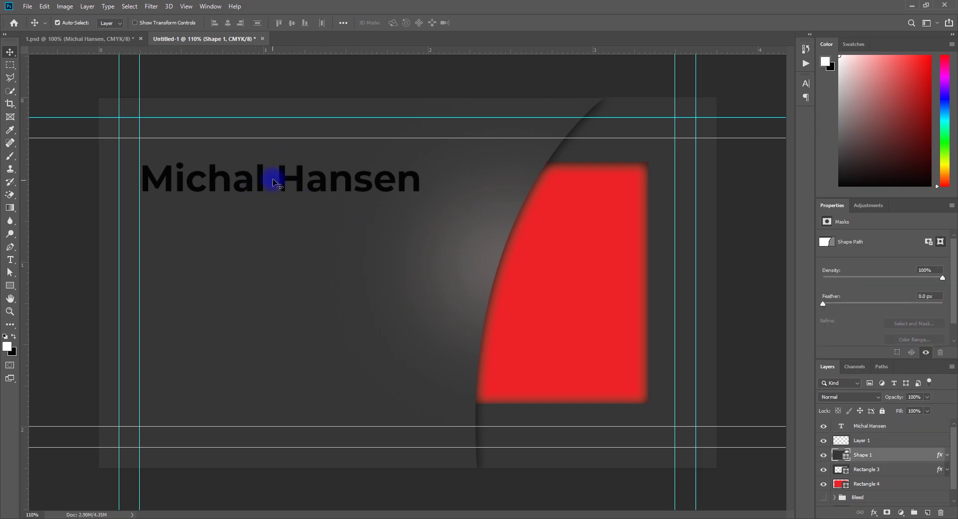
Color the first name white and the surname with red sampled from the shape
double_click(264, 180)
left_click_drag(266, 179, 100, 179)
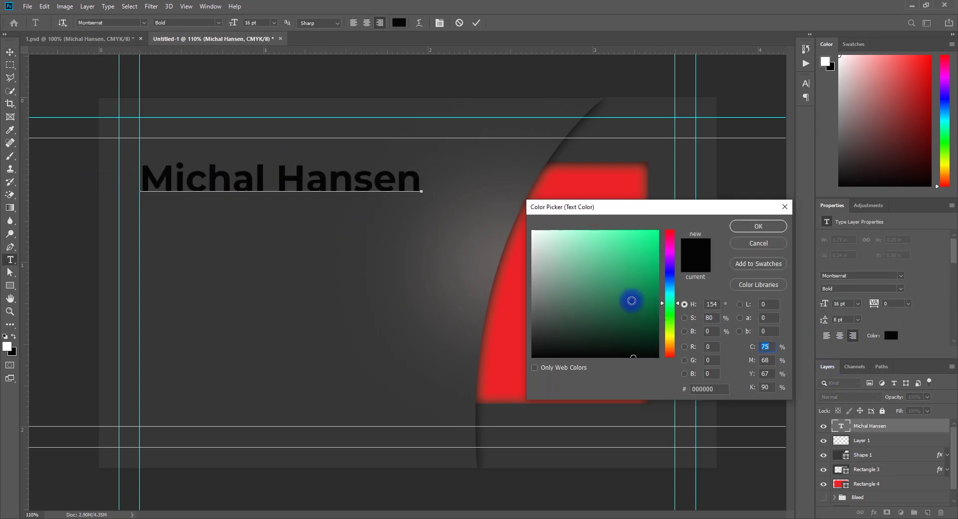
left_click_drag(570, 260, 432, 186)
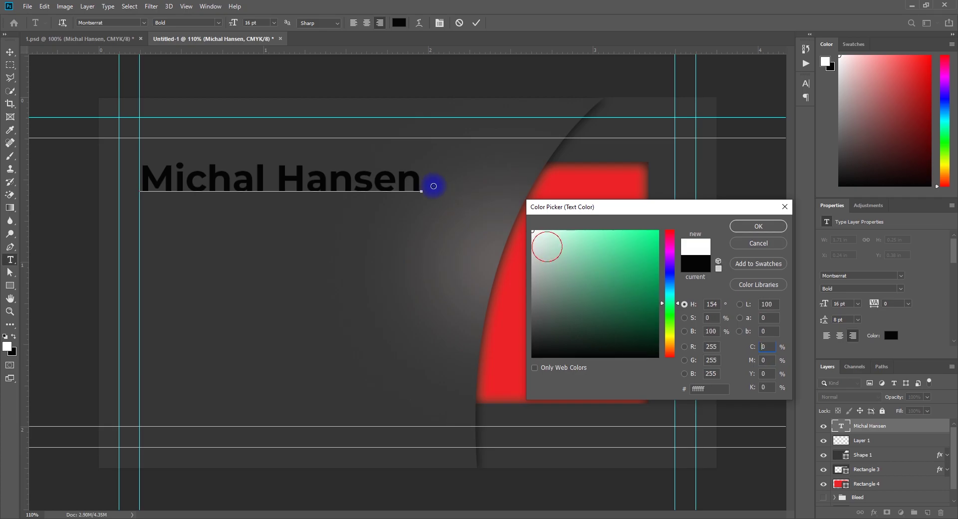
left_click(758, 226)
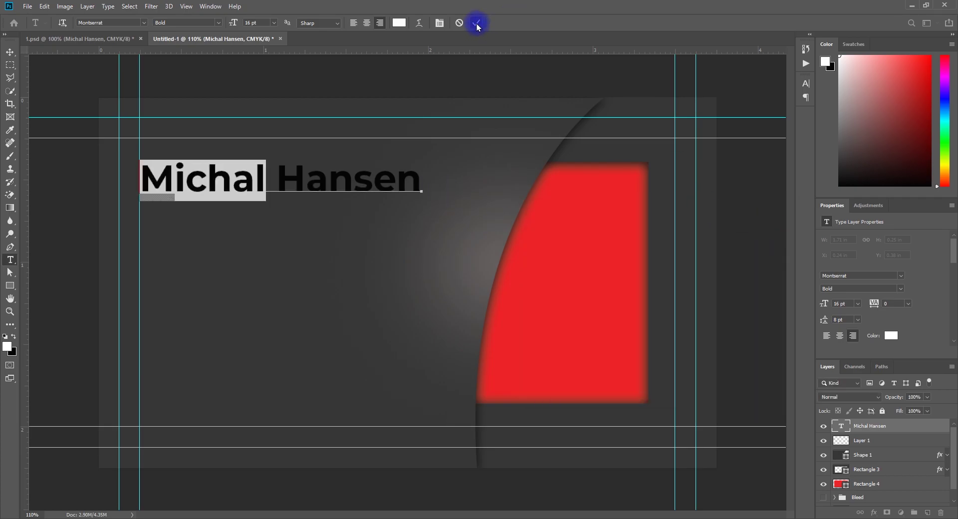
left_click_drag(275, 177, 484, 181)
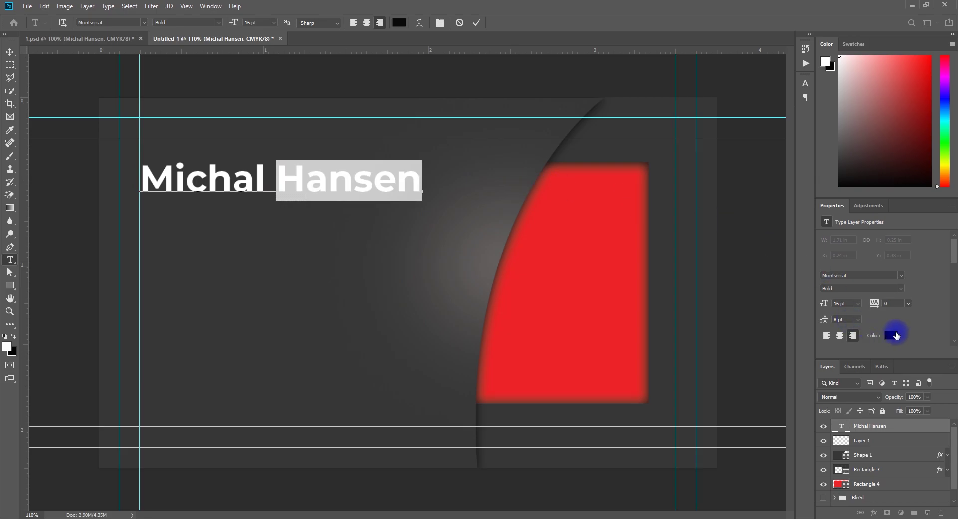
left_click(893, 335)
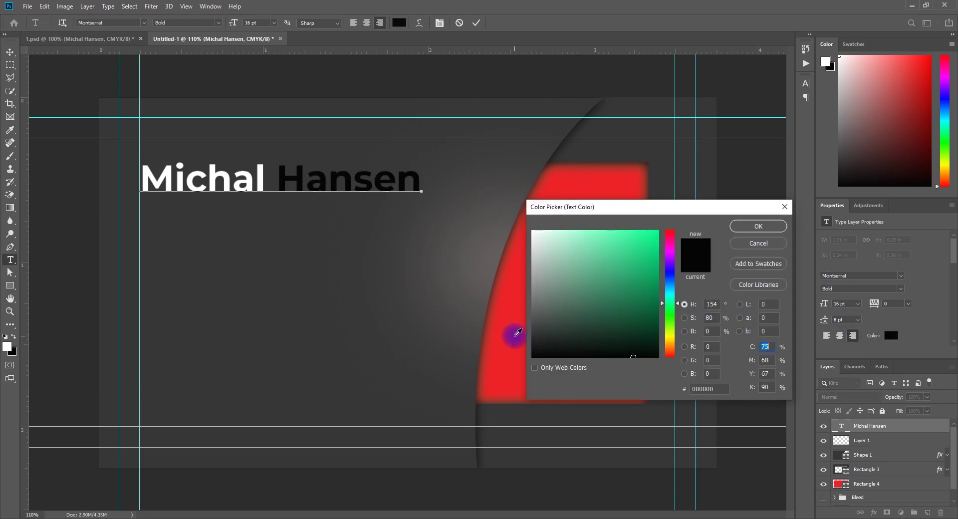
left_click(514, 335)
left_click(755, 226)
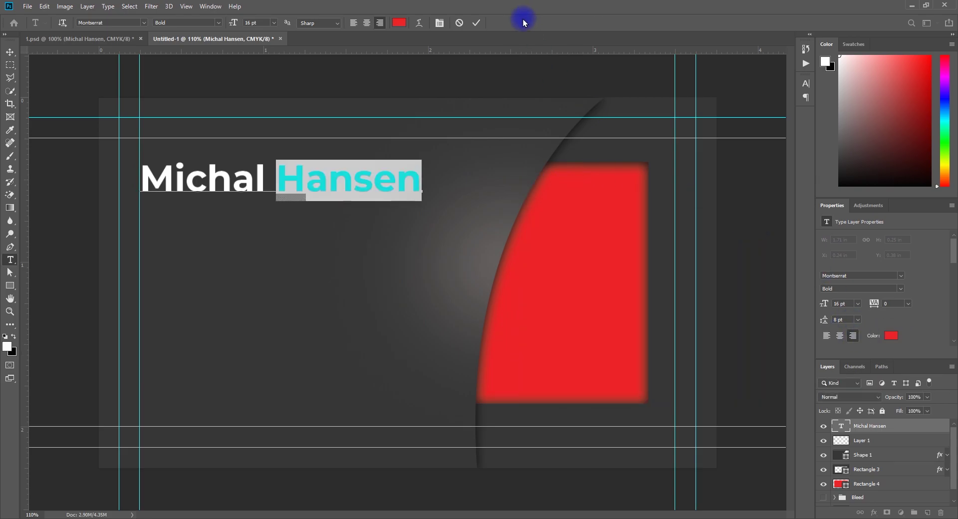
left_click(474, 27)
key("v")
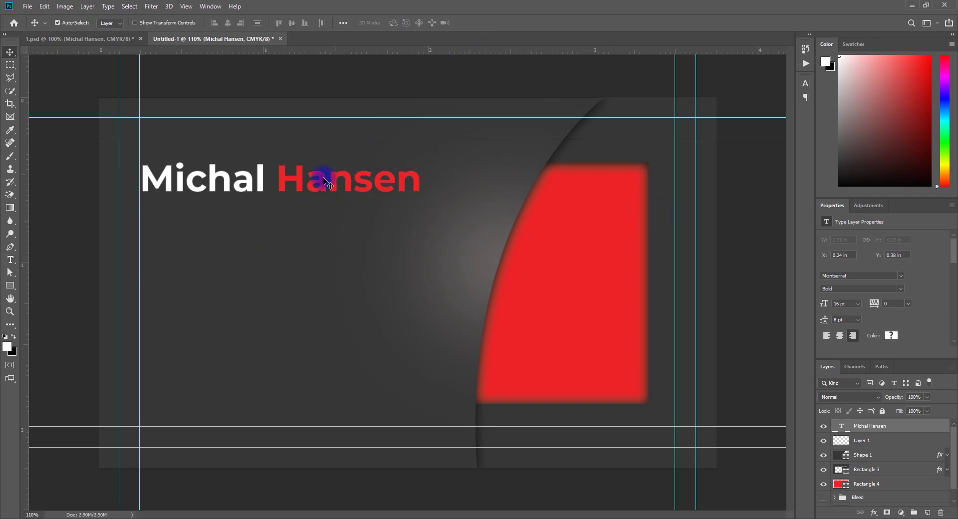
Set the surname to Medium weight and add a vertical guide at the name's left edge
key("t")
left_click(299, 172)
left_click_drag(278, 179, 541, 192)
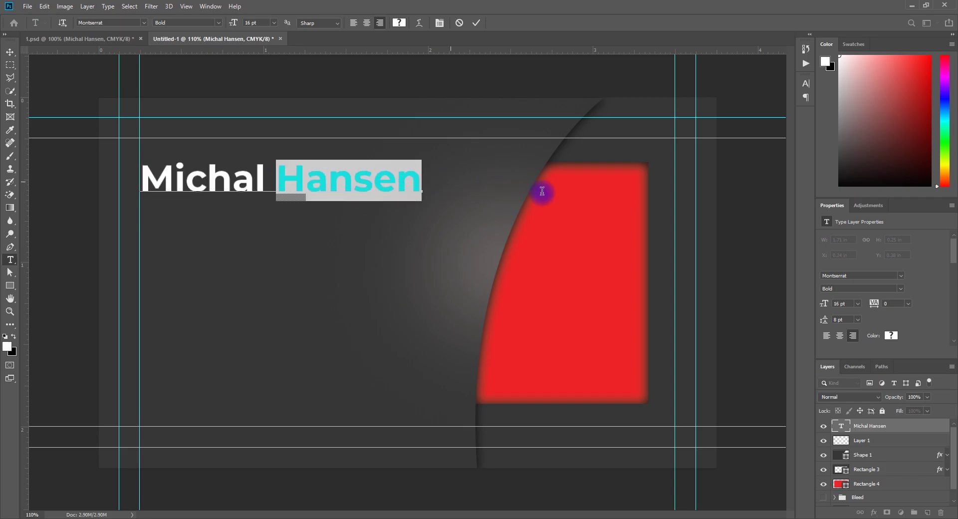
left_click(901, 289)
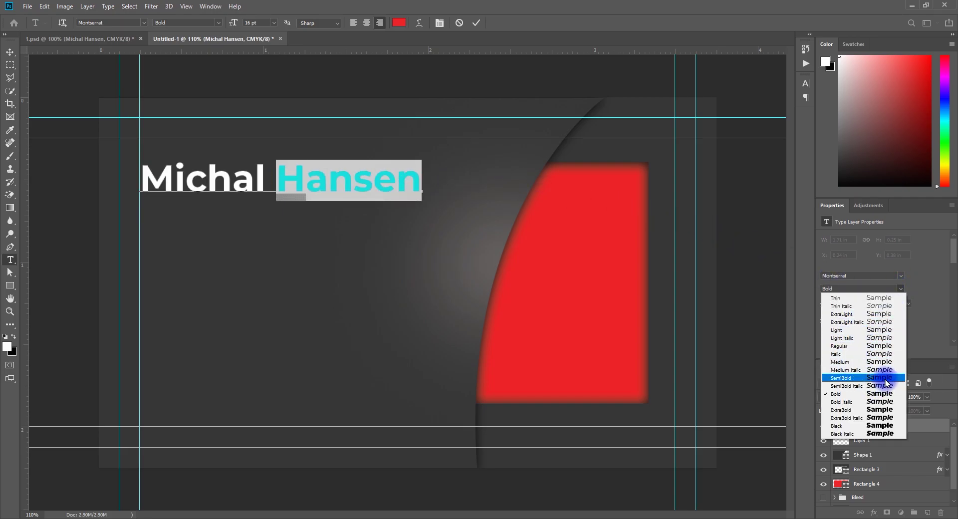
left_click(880, 362)
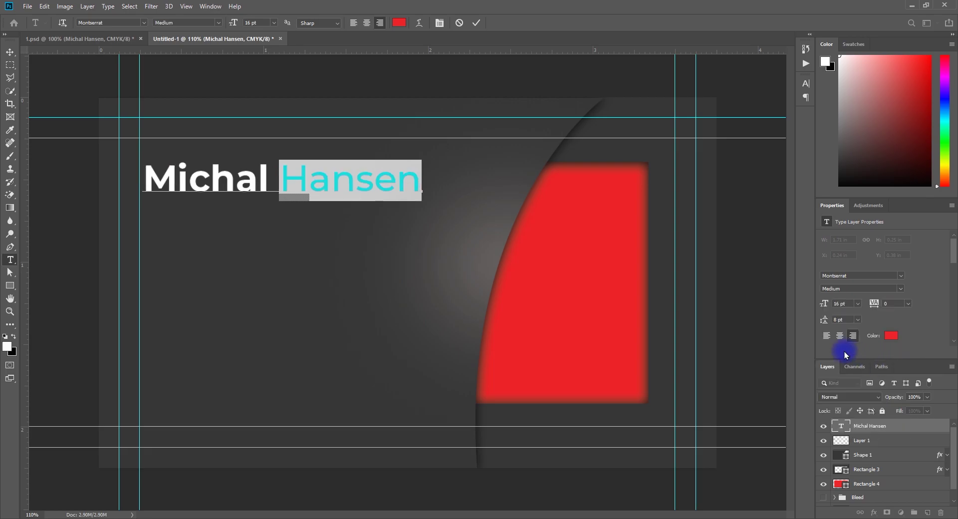
left_click(477, 25)
key("v")
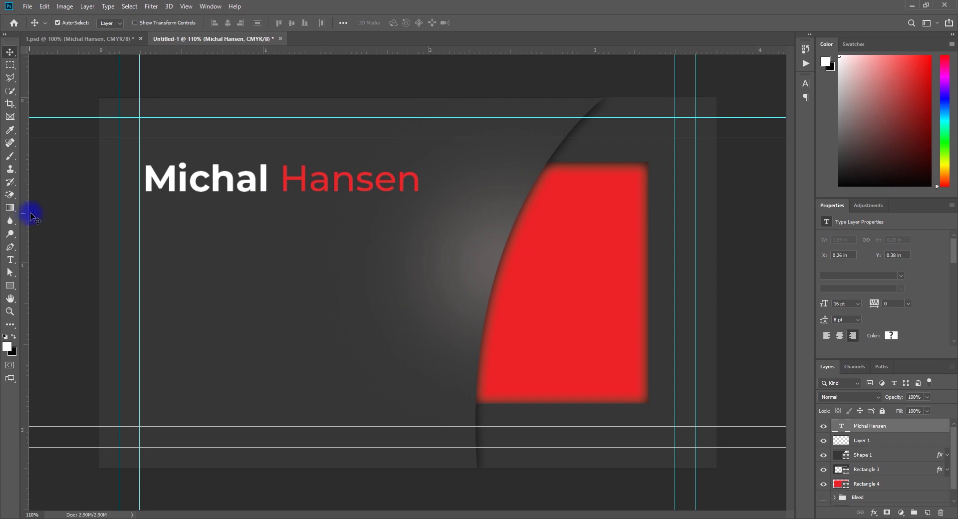
mouse_move(26, 232)
left_mouse_down()
mouse_move(154, 216)
mouse_move(146, 207)
left_mouse_up()
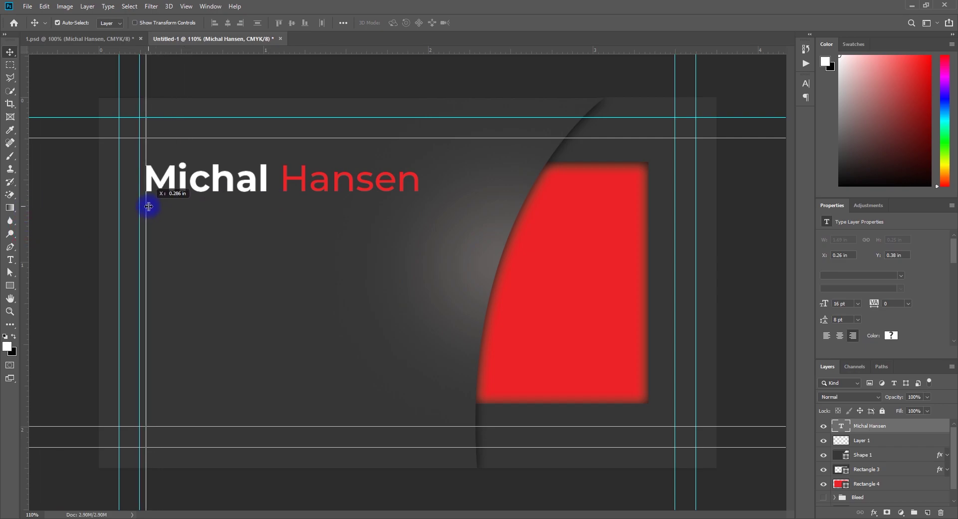
left_click(83, 85)
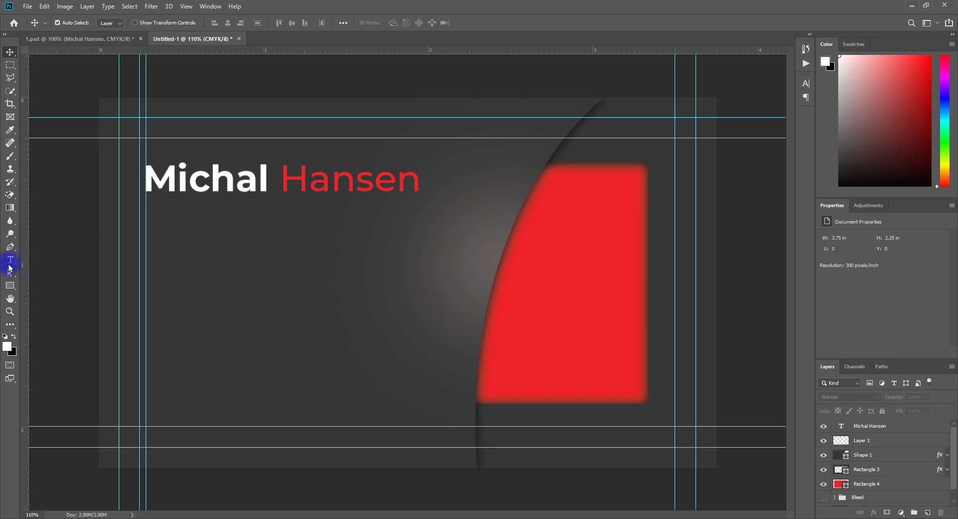
left_click(9, 261)
left_click(186, 222)
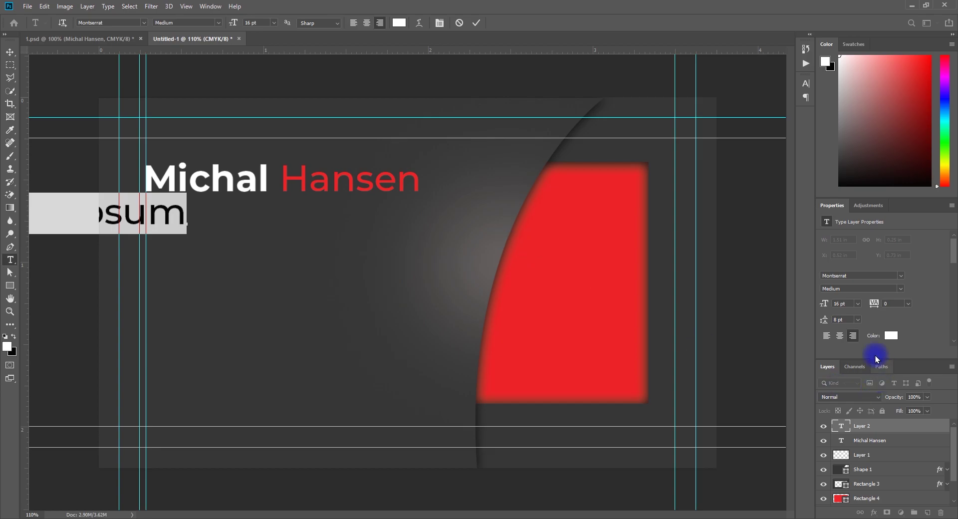
left_click(826, 336)
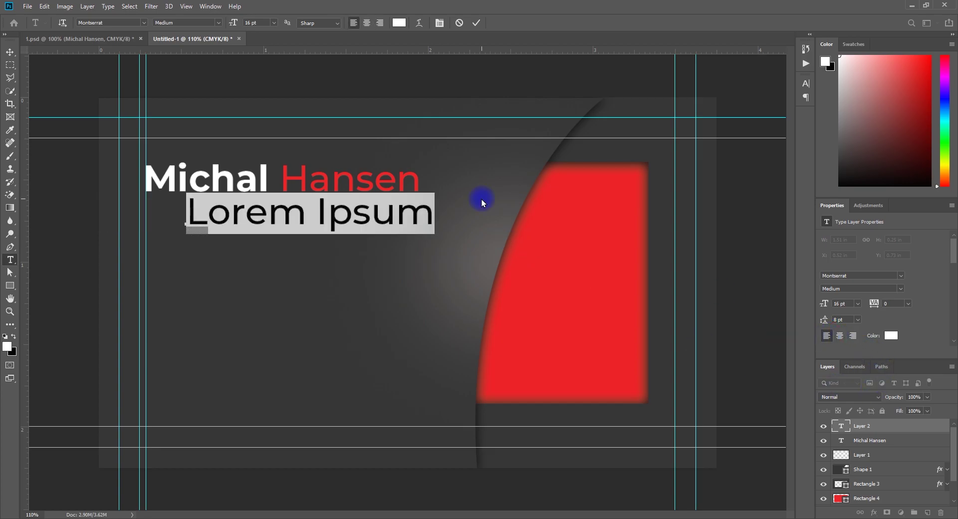
key("Delete")
type("Sol")
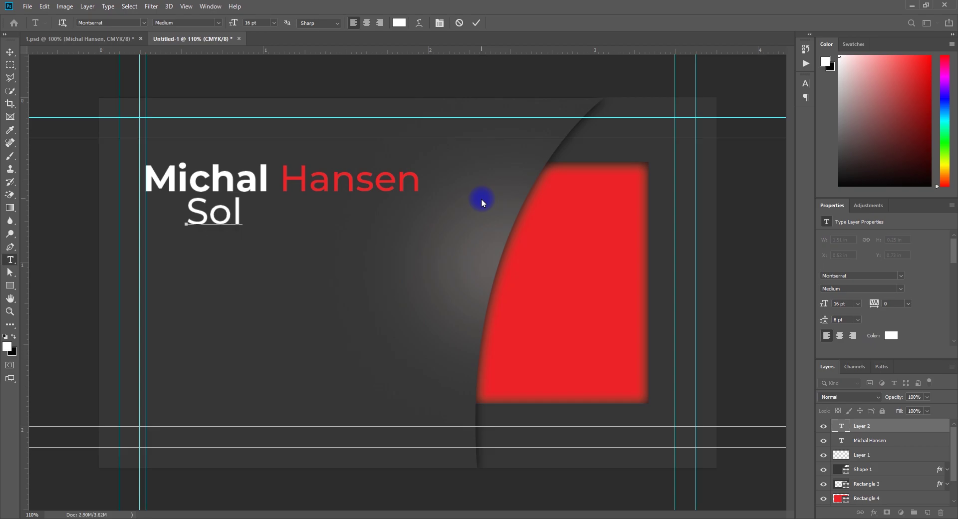
key("BackSpace")
key("BackSpace")
type("OLU")
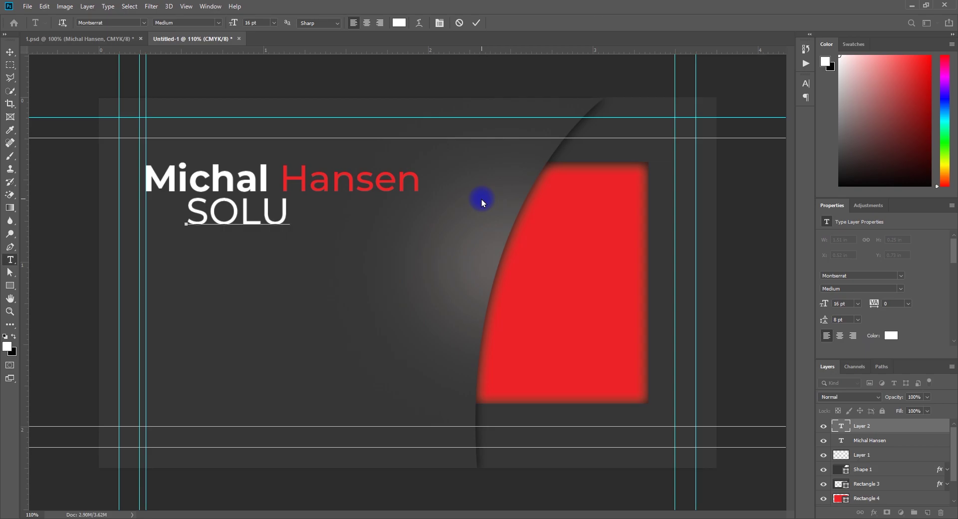
type("TION ")
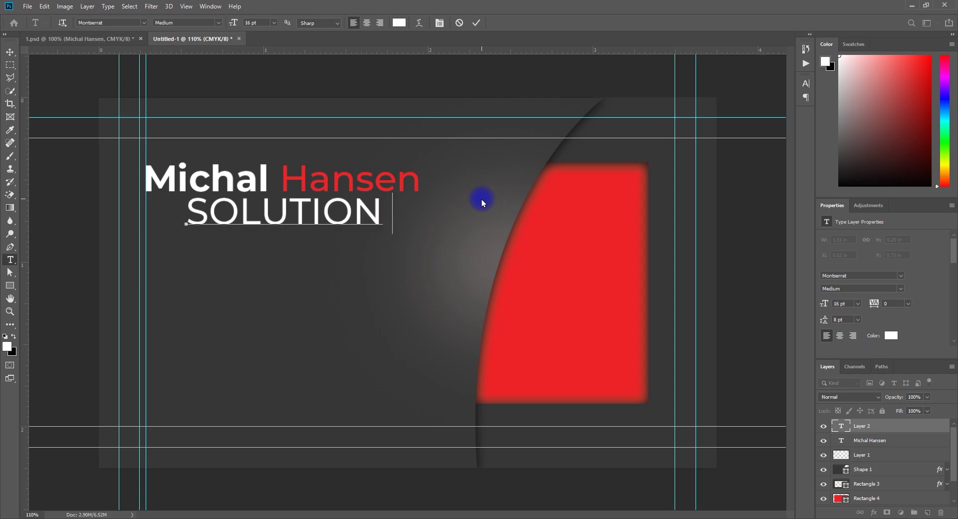
type("m")
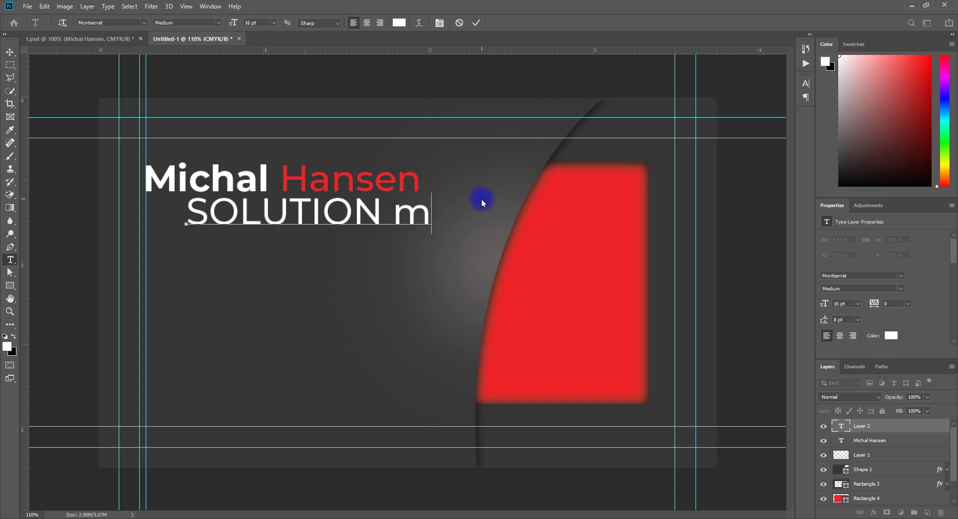
key("BackSpace")
key("BackSpace")
key("BackSpace")
key("BackSpace")
key("BackSpace")
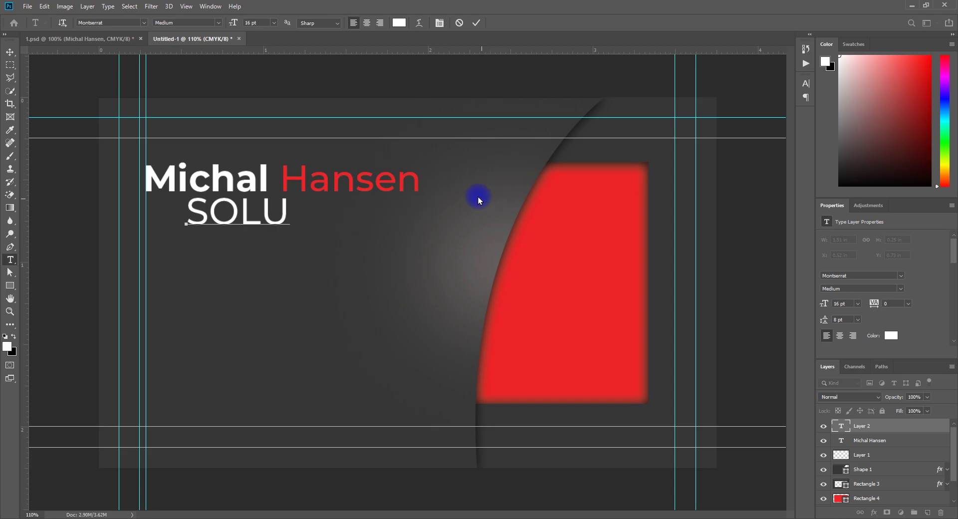
left_click(475, 22)
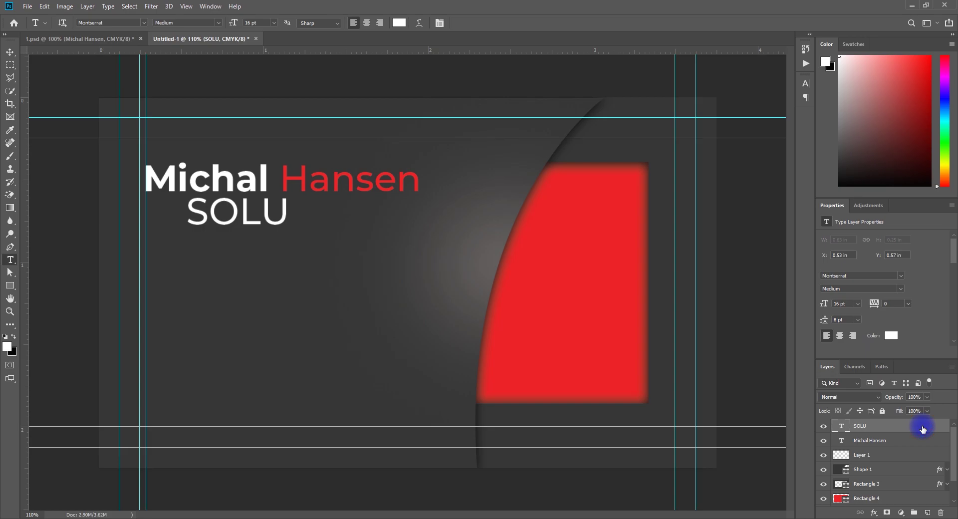
key("Delete")
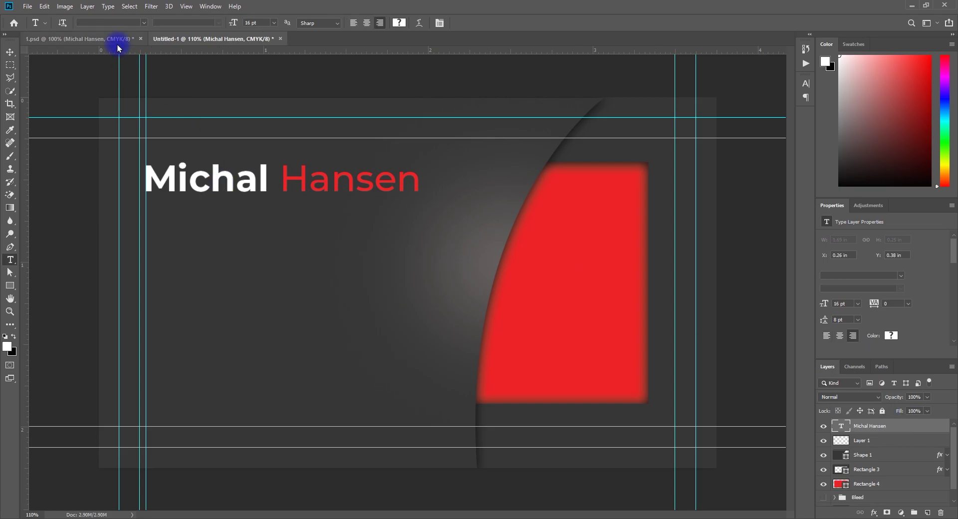
Copy the CEO & Founder layer from 1.psd onto the new card beneath the name
left_click(116, 38)
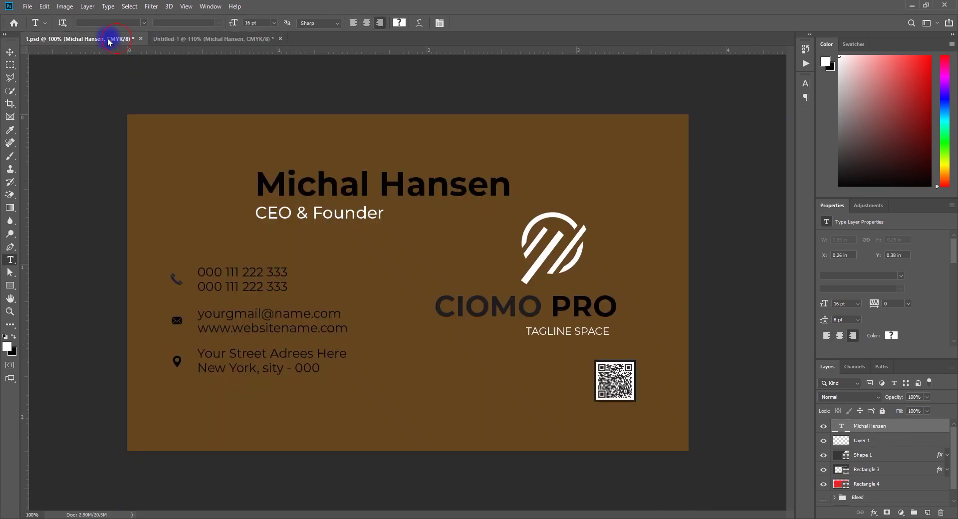
left_click(10, 52)
left_click_drag(325, 217, 208, 44)
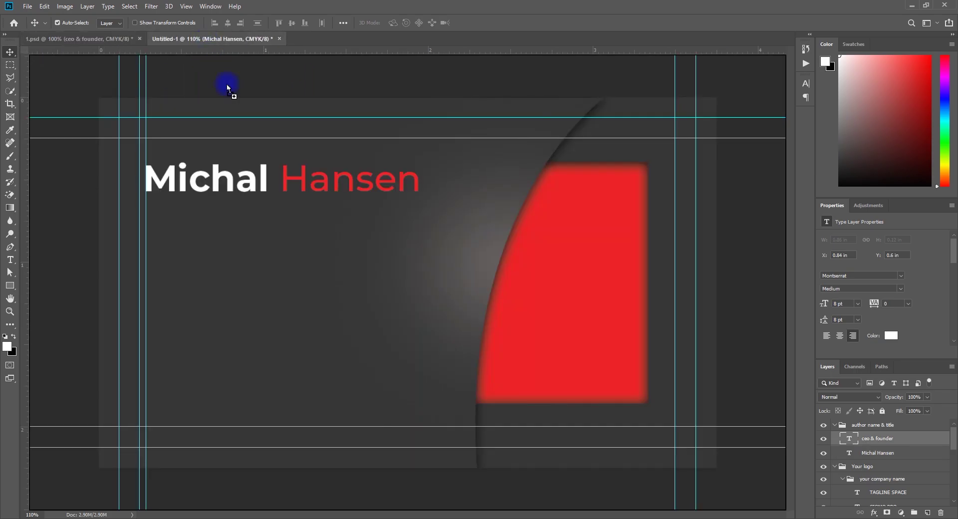
left_click_drag(208, 42, 252, 221)
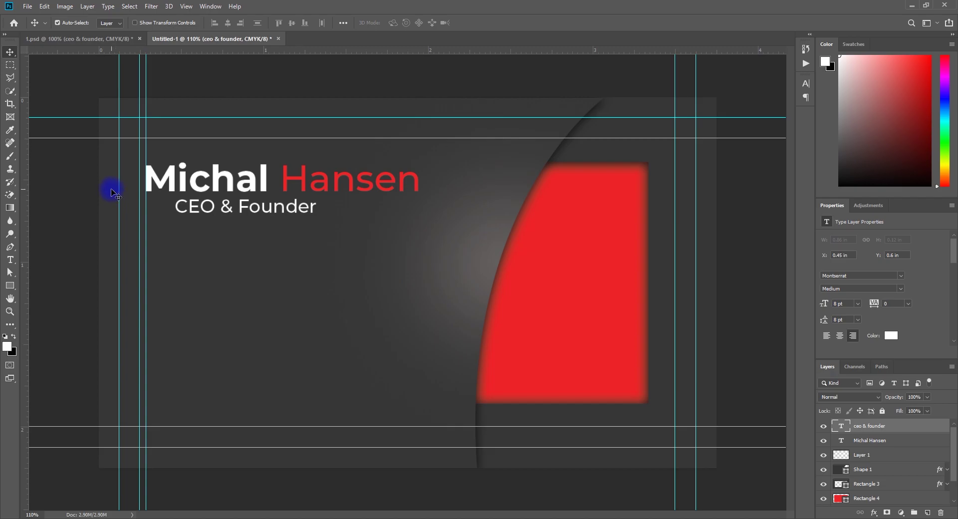
Left-align CEO & Founder with the name and nudge it slightly lower
scroll(107, 188, "up", 4, "alt")
left_click_drag(129, 199, 342, 293)
scroll(320, 265, "up", 2, "alt")
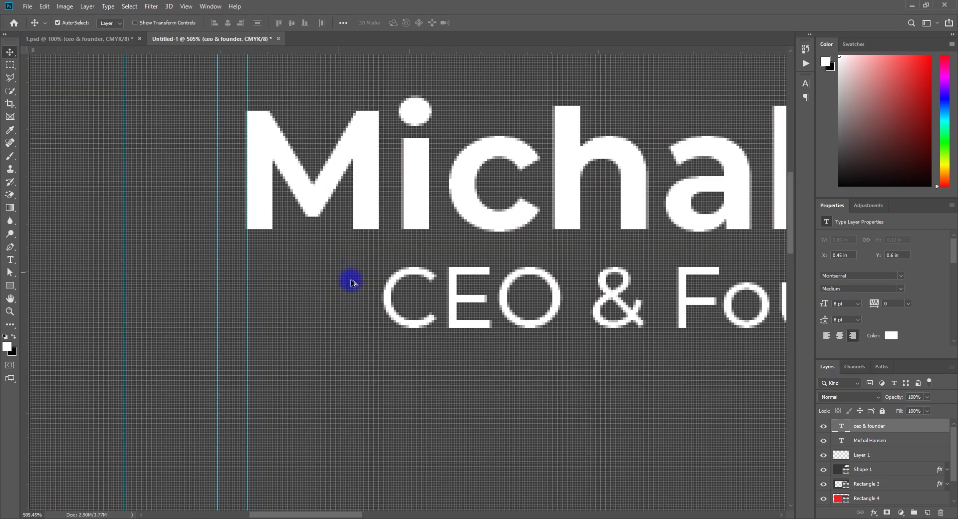
mouse_move(439, 284)
left_mouse_down()
mouse_move(292, 289)
mouse_move(316, 286)
left_mouse_up()
scroll(289, 276, "down", 2, "alt")
scroll(289, 276, "down", 4, "alt")
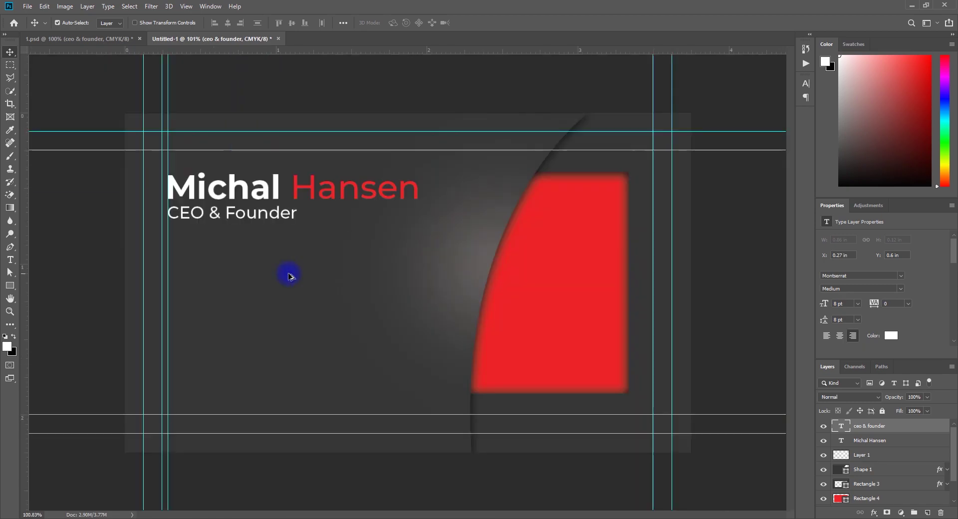
key("Down")
key("Down")
key("Down")
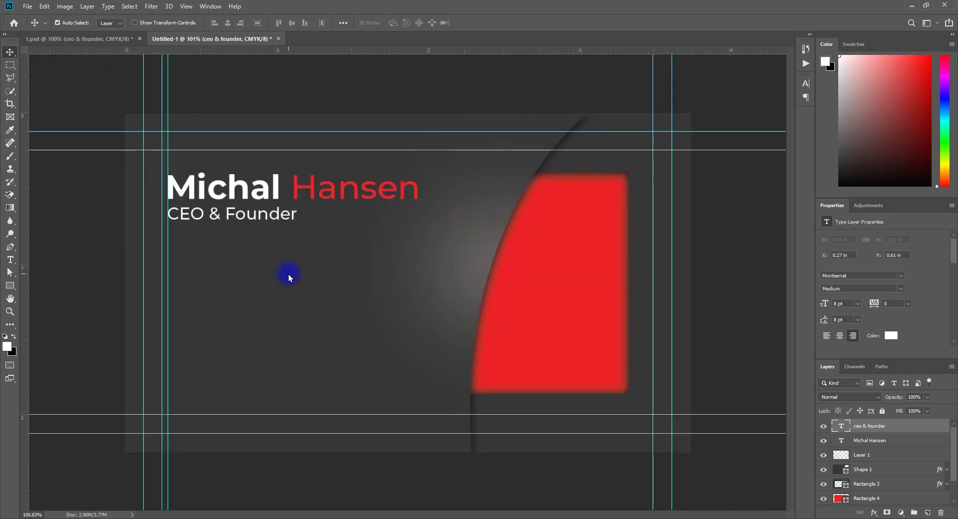
key("Down")
key("Down")
key("Down")
key("Down")
key("Down")
key("Down")
key("Down")
key("Down")
key("Down")
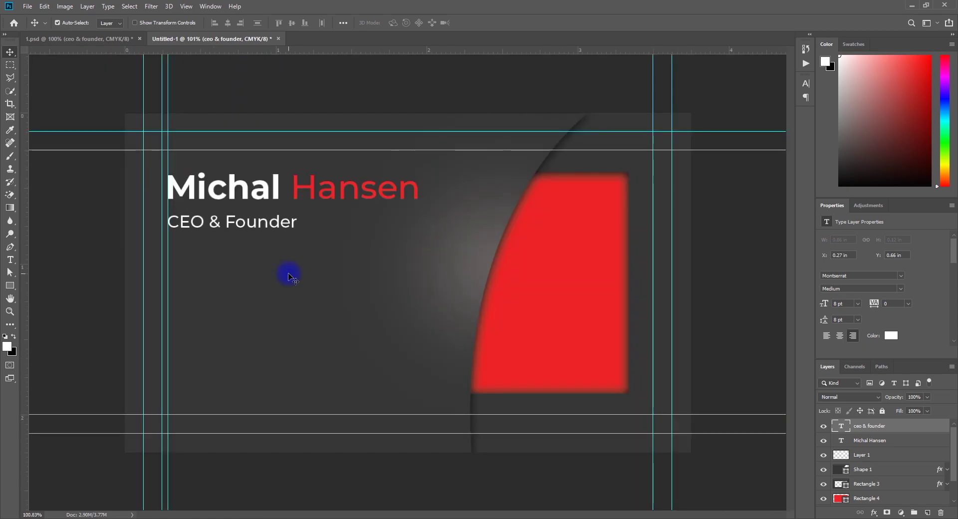
key("Down")
key("Down")
key("Down")
Nudge the name layer down closer to the CEO & Founder subtitle
key("Down")
key("Down")
key("Down")
key("Down")
key("Down")
key("Down")
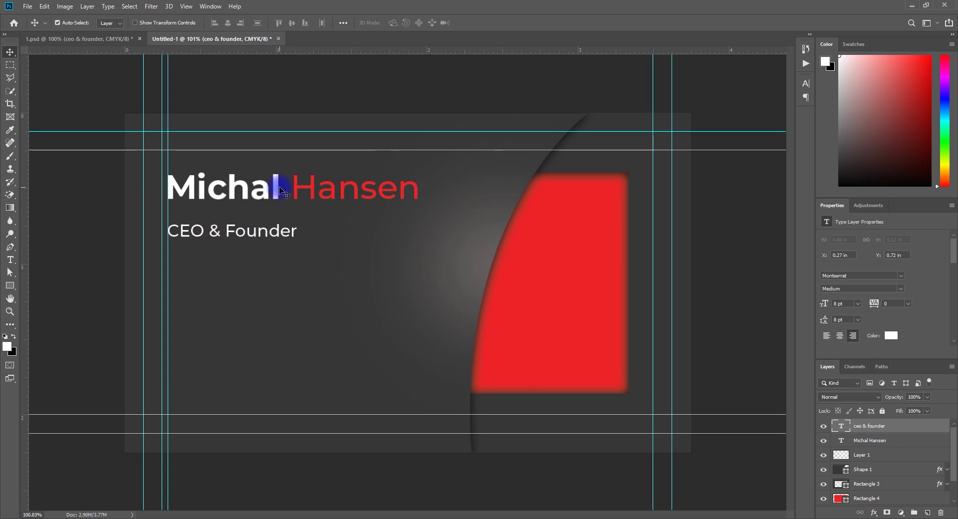
left_click(276, 188)
key("Down")
key("Down")
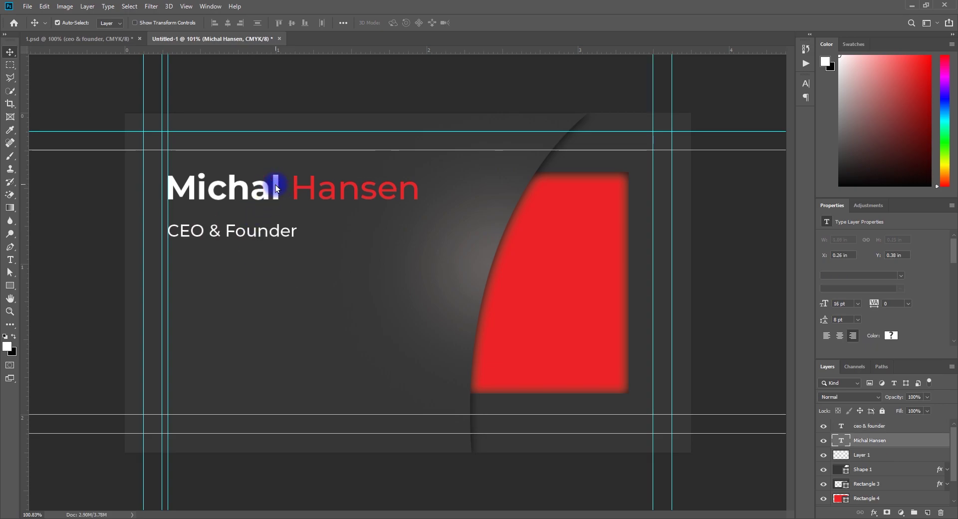
key("Down")
key("Down")
key("Down")
key("Down")
key("Down")
key("Down")
key("Down")
key("Down")
key("Down")
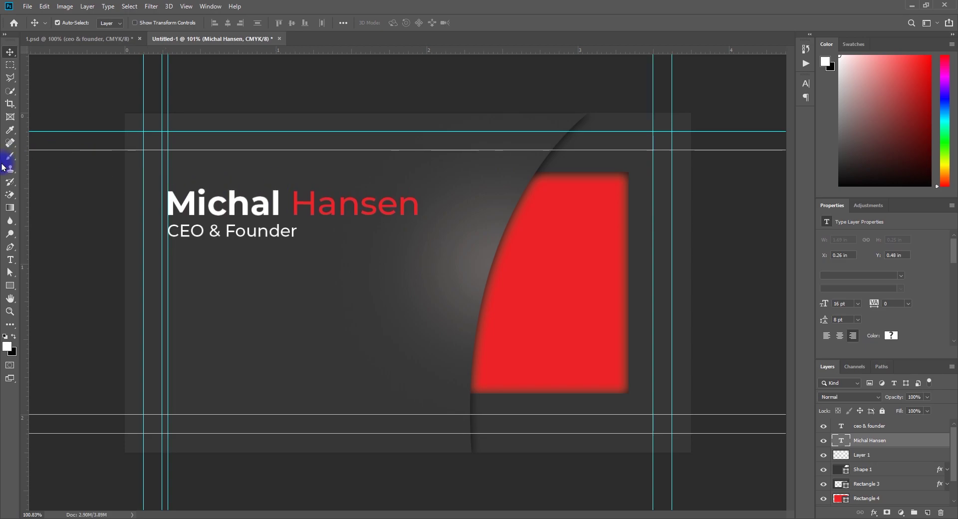
Draw a thin 256 × 6 px rounded-rectangle bar under CEO & Founder
left_click(10, 285)
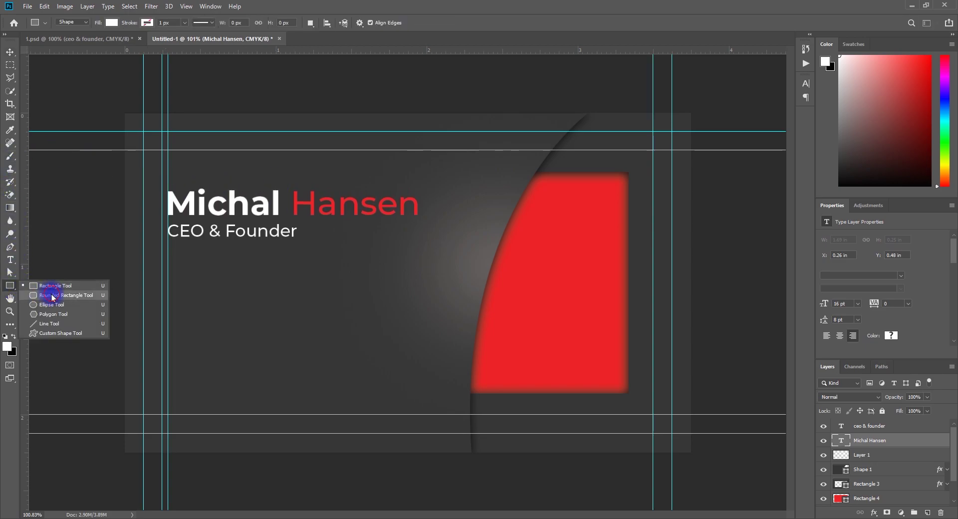
left_click(44, 295)
scroll(155, 234, "up", 5)
left_click_drag(156, 231, 297, 280)
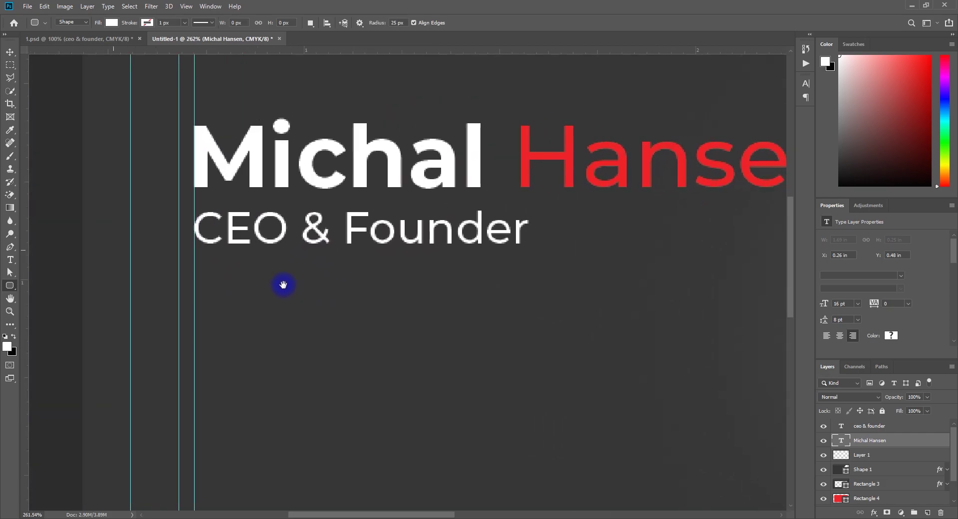
scroll(247, 237, "up", 2)
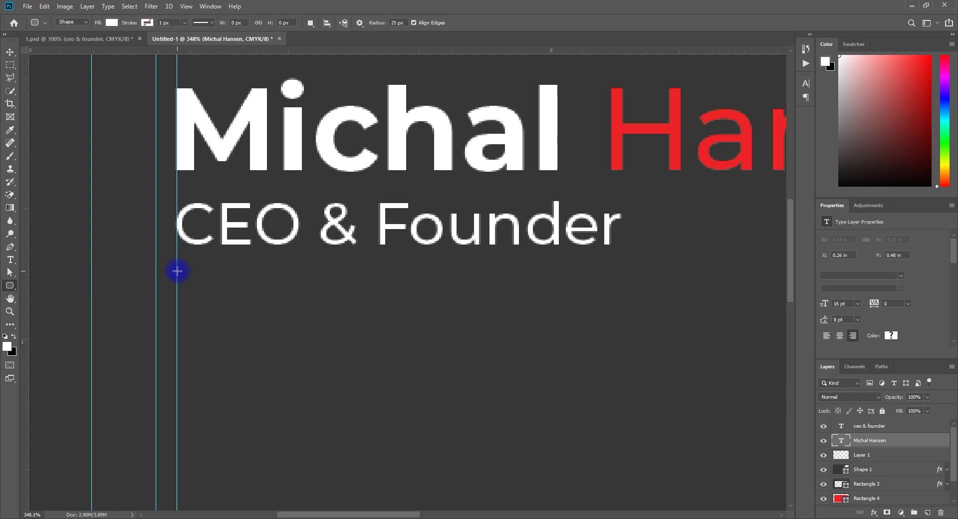
left_click_drag(177, 271, 618, 280)
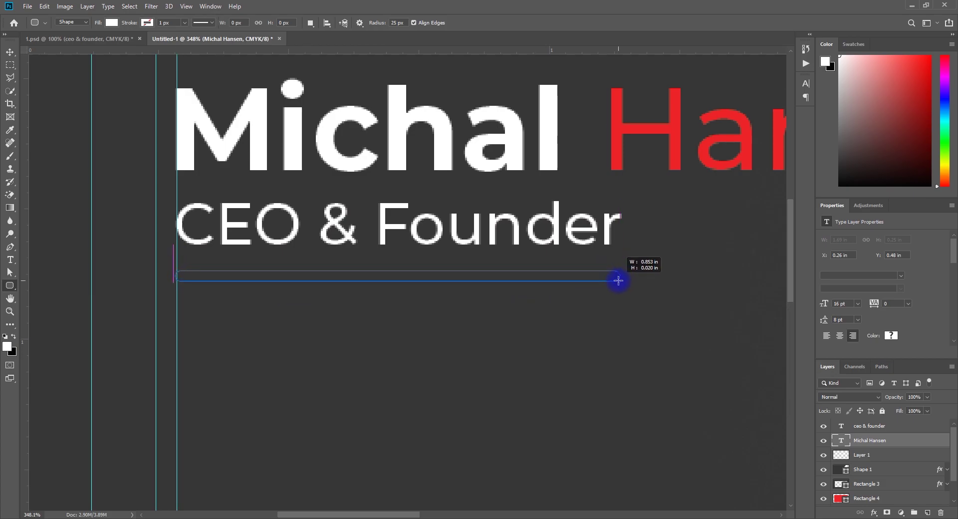
left_click_drag(618, 282, 618, 281)
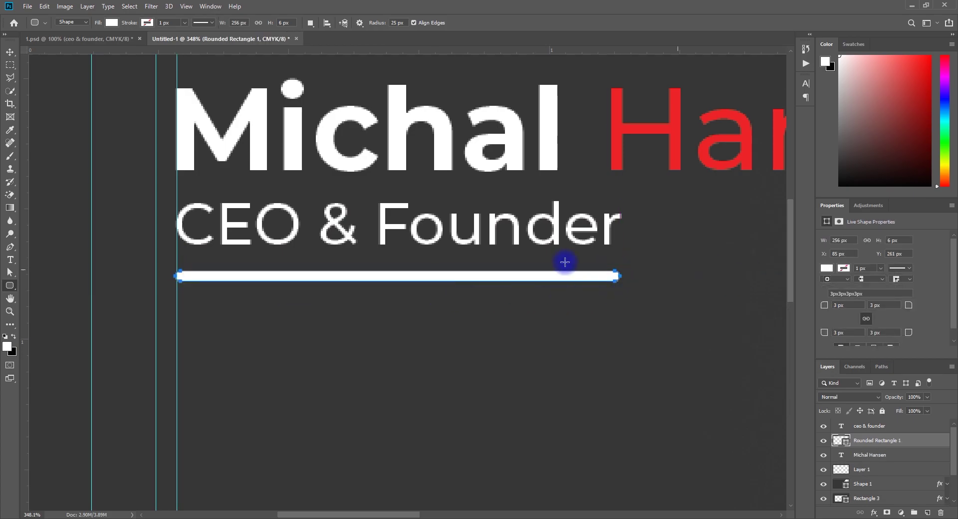
Fill the underline bar red, fit the whole card in view, and deselect it
left_click(826, 267)
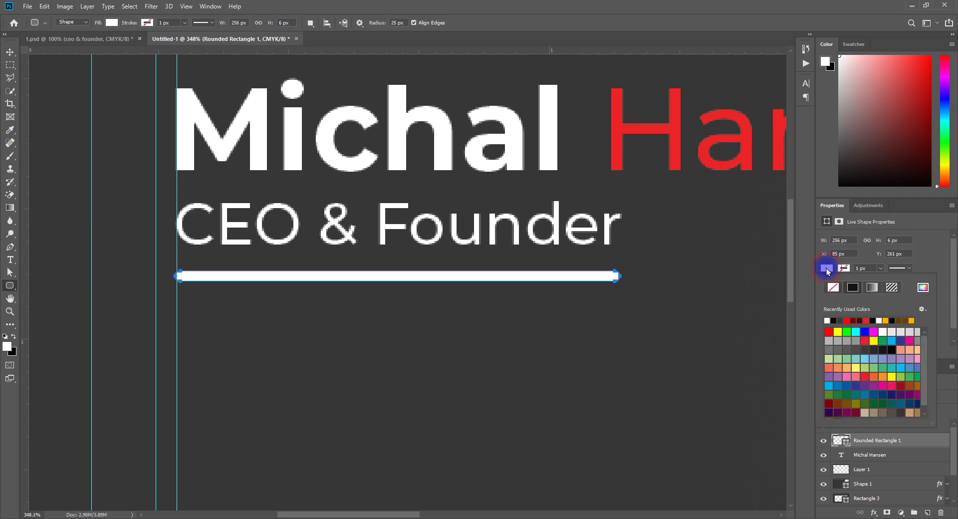
left_click(866, 321)
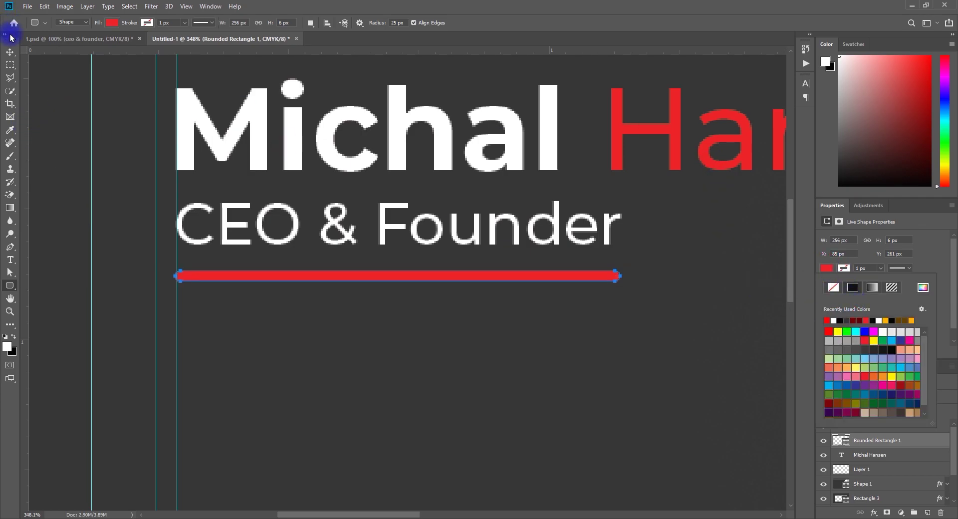
left_click(10, 51)
left_click(282, 256)
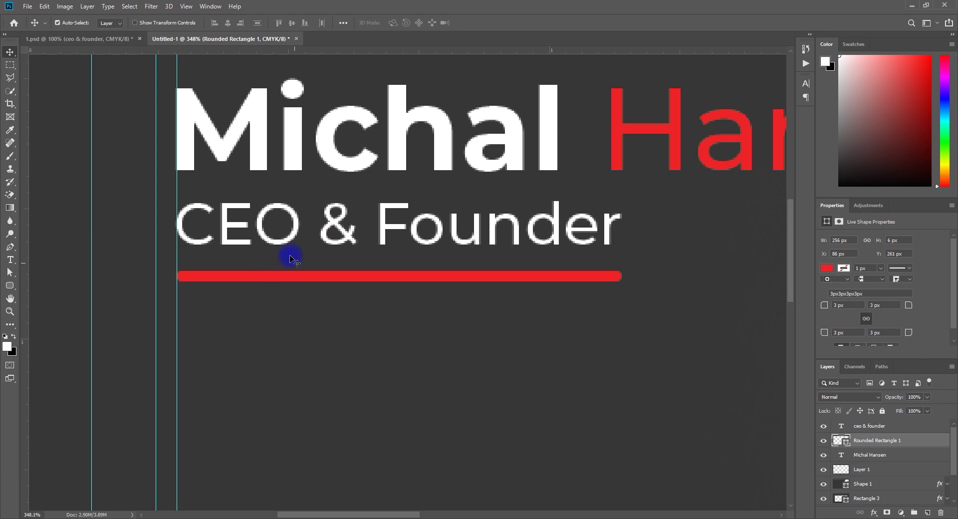
key("ctrl+0")
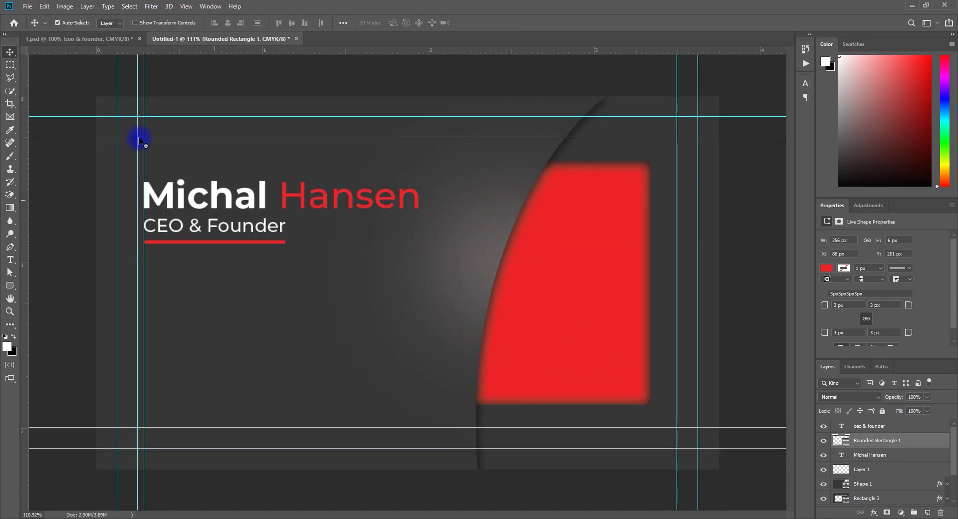
left_click(47, 88)
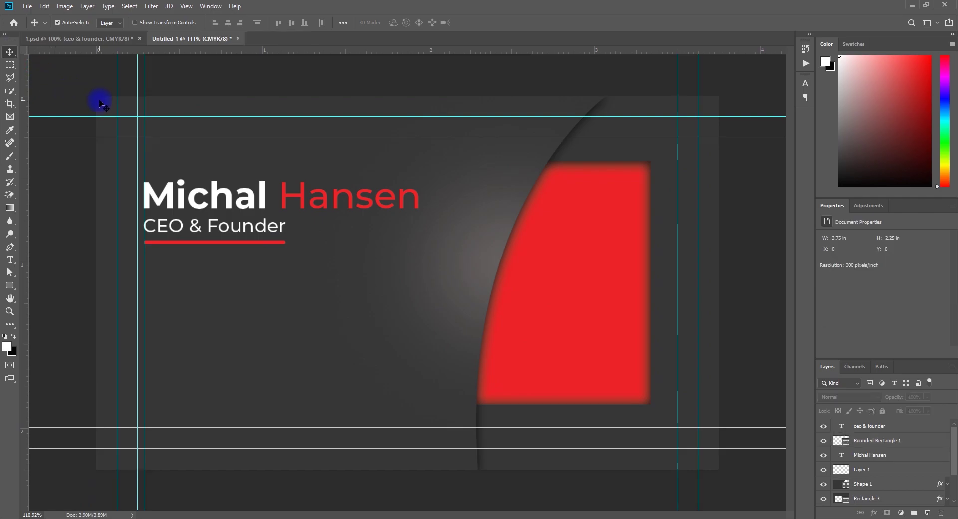
Copy the white logo from 1.psd onto the red panel, nudged up and right
left_click(79, 36)
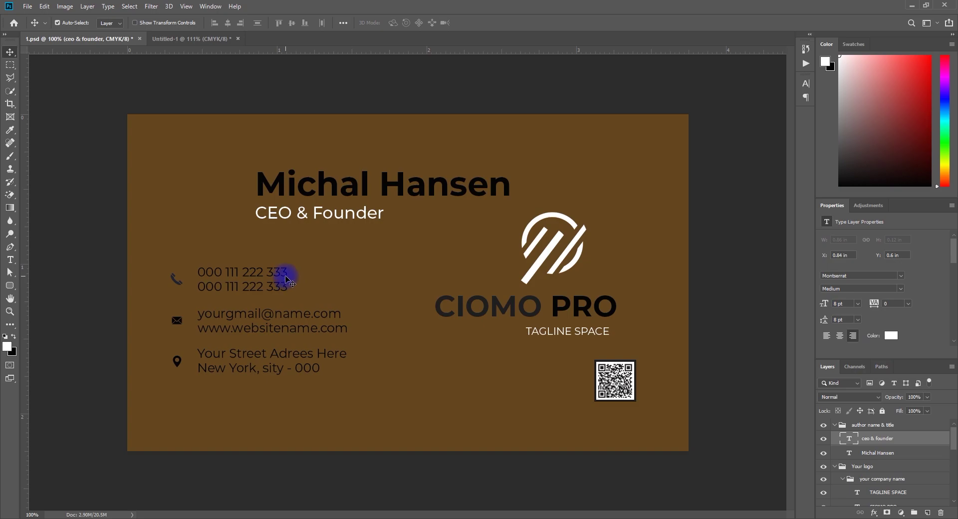
left_click(537, 267)
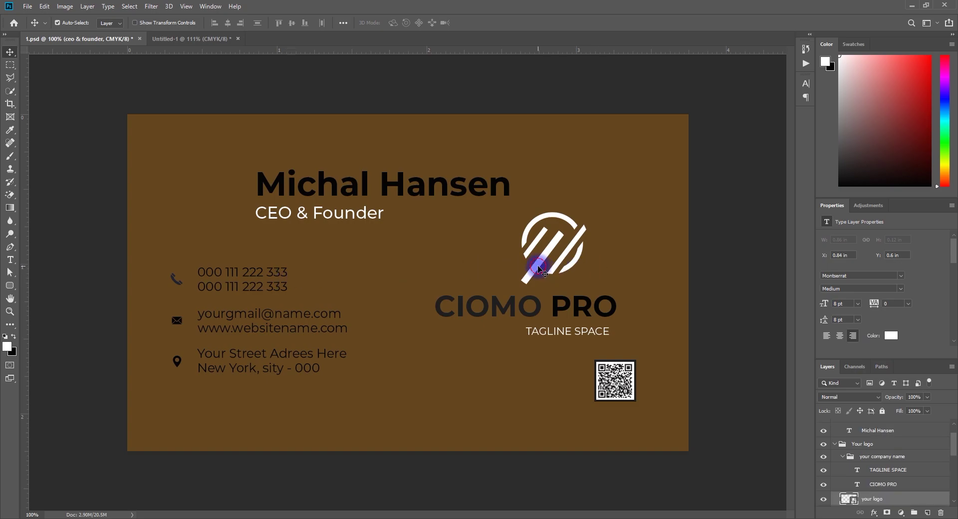
mouse_move(537, 268)
left_mouse_down()
mouse_move(198, 43)
mouse_move(567, 269)
mouse_move(580, 266)
left_mouse_up()
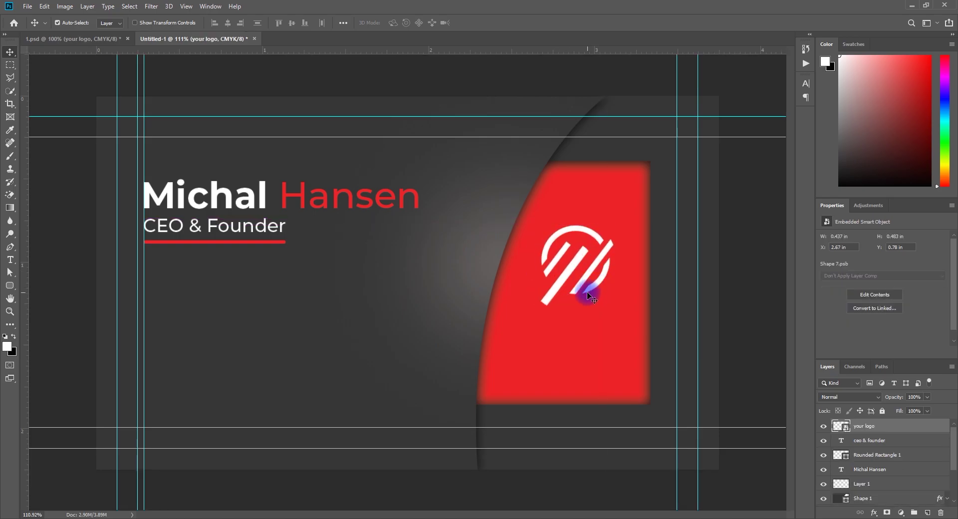
key("Up")
key("Up")
key("Up")
key("Up")
key("Up")
key("Up")
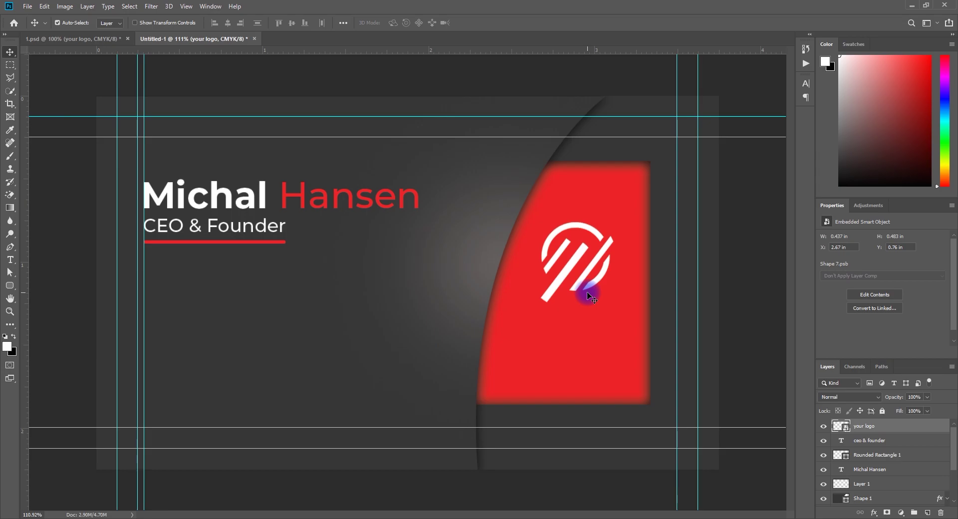
key("Up")
key("Up")
key("Up")
key("Up")
key("Up")
key("Up")
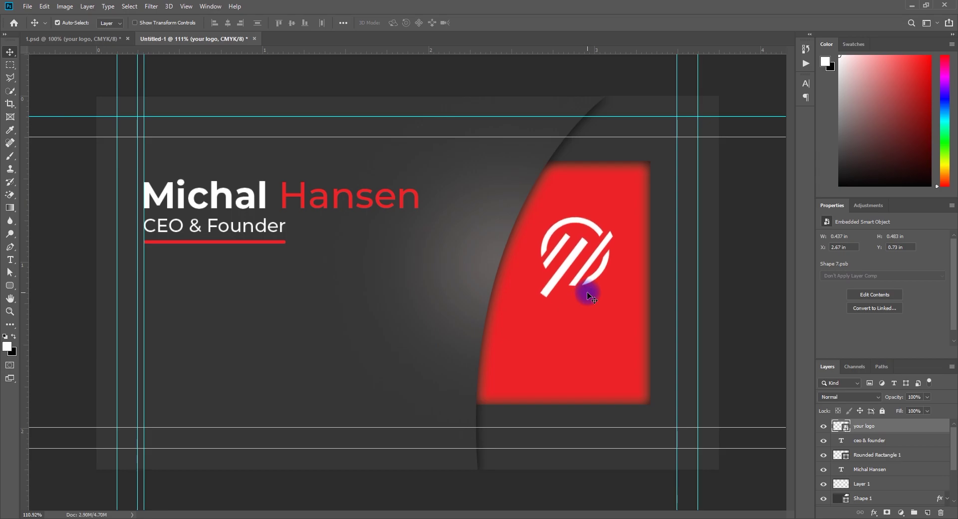
key("Right")
key("Right")
key("Right")
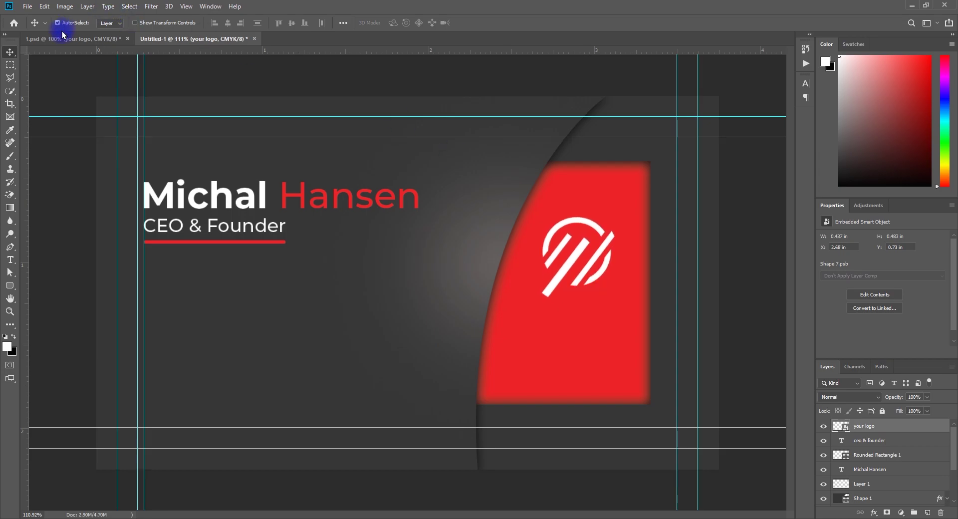
left_click(67, 38)
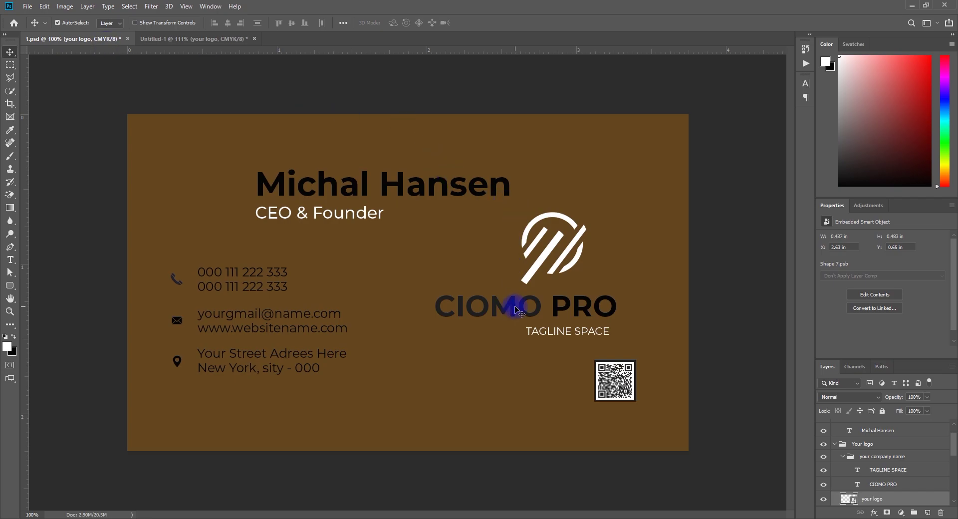
Copy the CIOMO PRO text onto the new card's red shape at 10 pt
mouse_move(511, 299)
left_mouse_down()
mouse_move(243, 38)
mouse_move(550, 373)
left_mouse_up()
left_click_drag(556, 315, 561, 330)
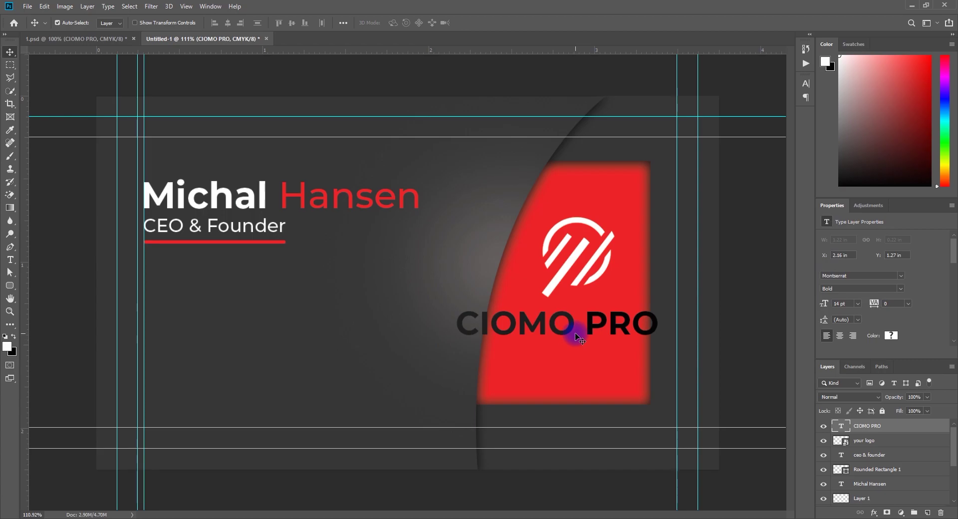
left_click(858, 304)
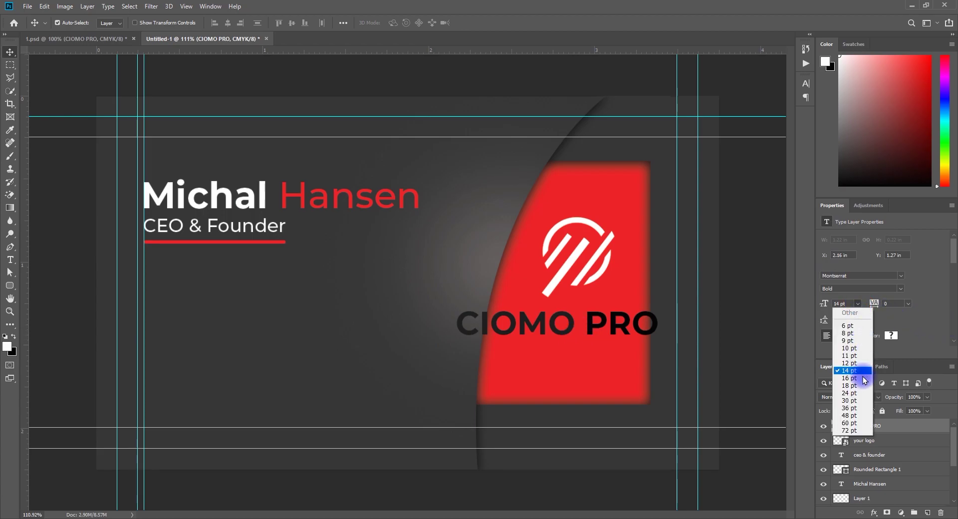
left_click(851, 348)
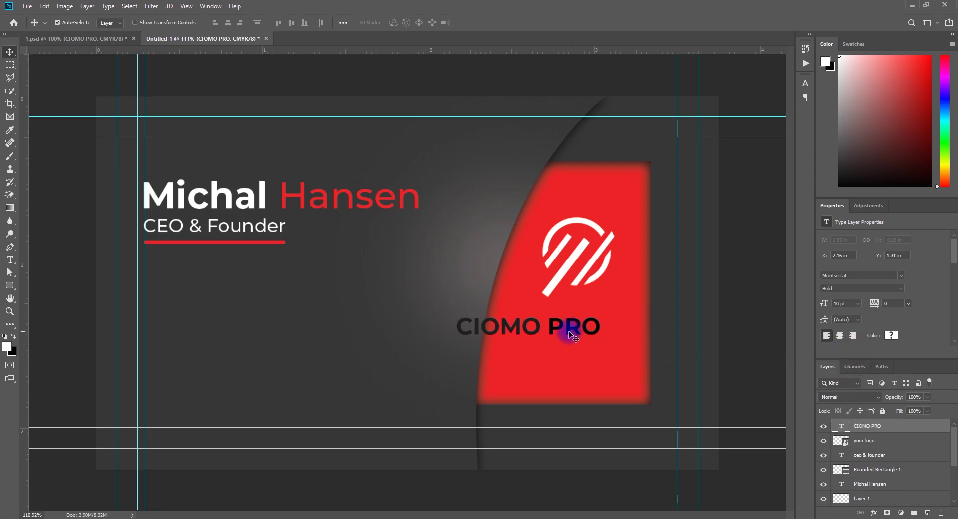
left_click_drag(571, 333, 607, 329)
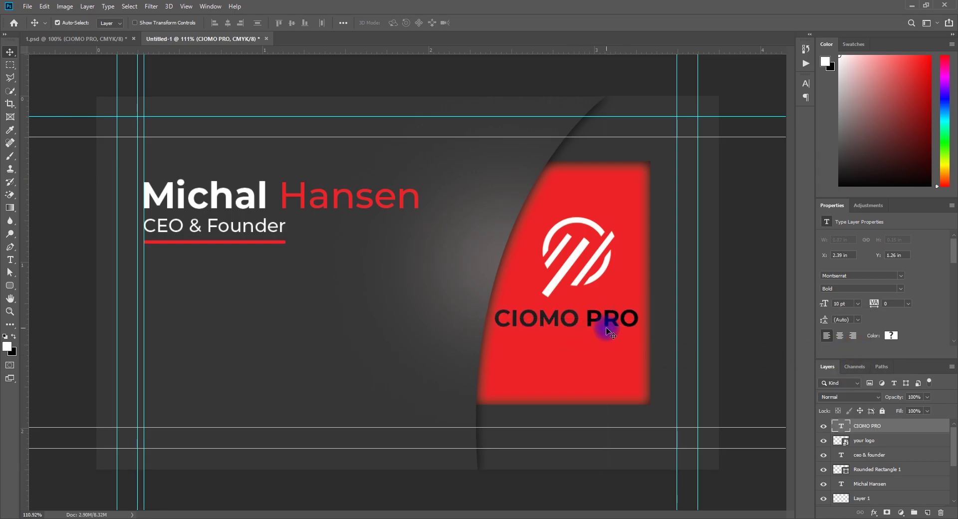
Resize CIOMO PRO to 8 pt below the logo and set CIOMO to Black weight
left_click(855, 303)
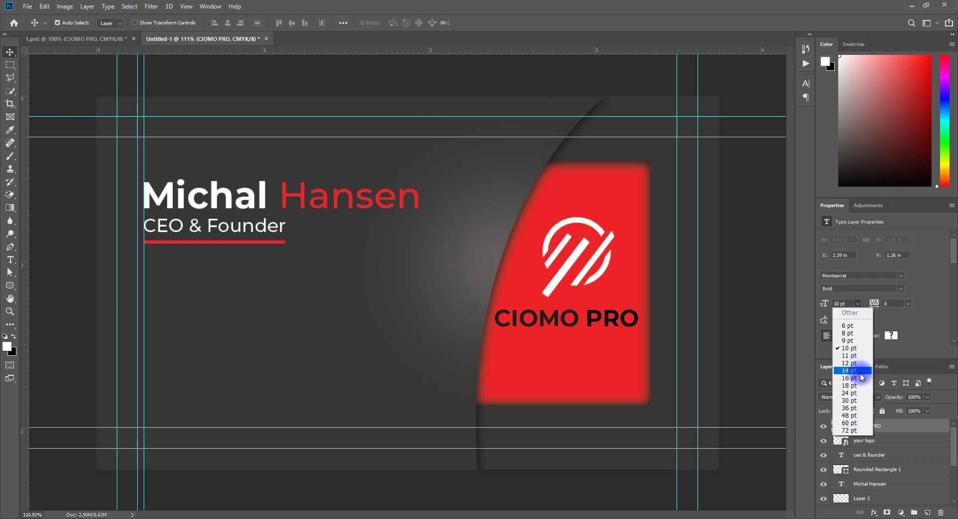
left_click(853, 336)
mouse_move(569, 323)
left_mouse_down()
mouse_move(585, 319)
mouse_move(499, 317)
left_mouse_up()
double_click(576, 319)
left_click(900, 288)
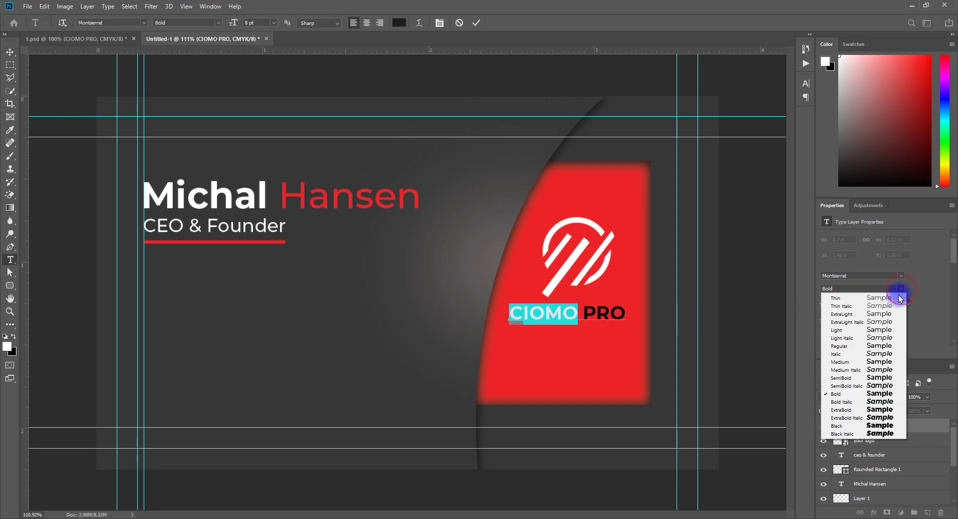
left_click(884, 426)
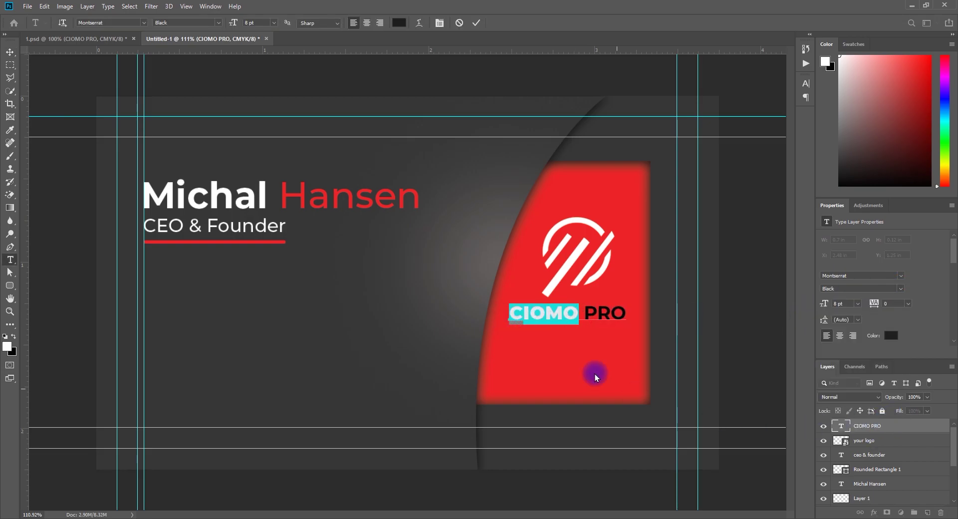
left_click(480, 24)
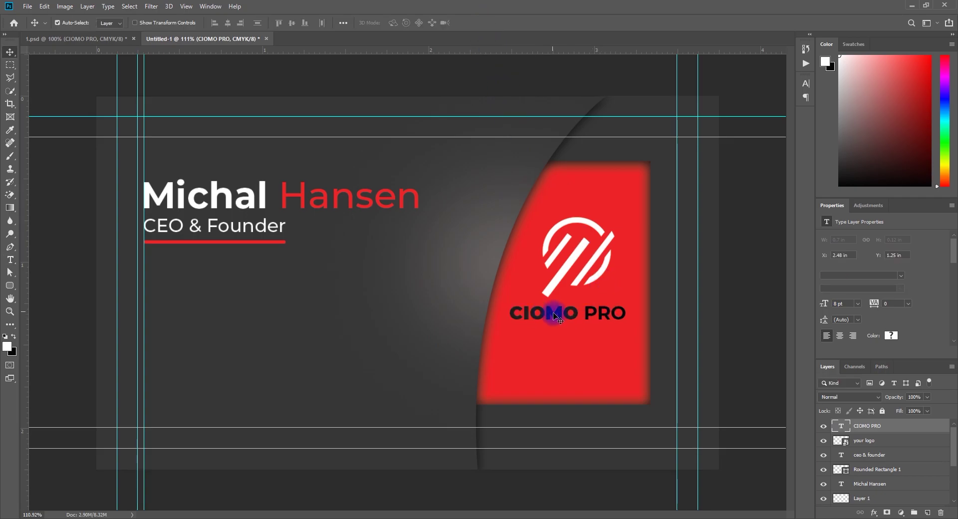
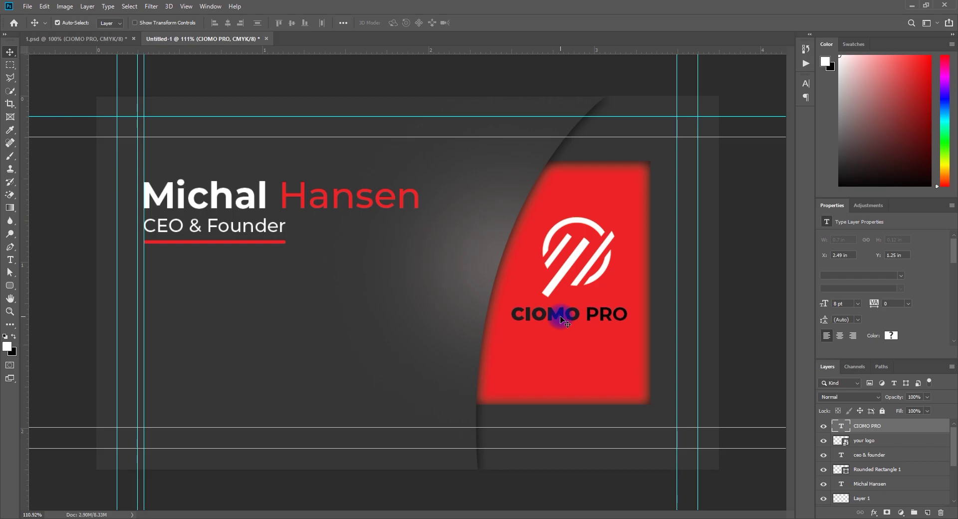
Recolour the word PRO in the CIOMO PRO logo to white
double_click(590, 320)
left_click_drag(585, 318, 641, 325)
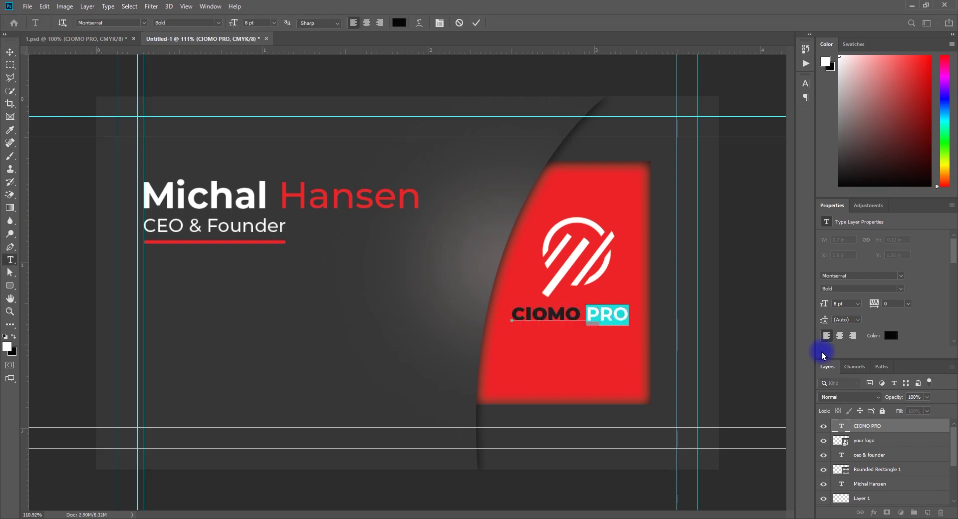
left_click(890, 335)
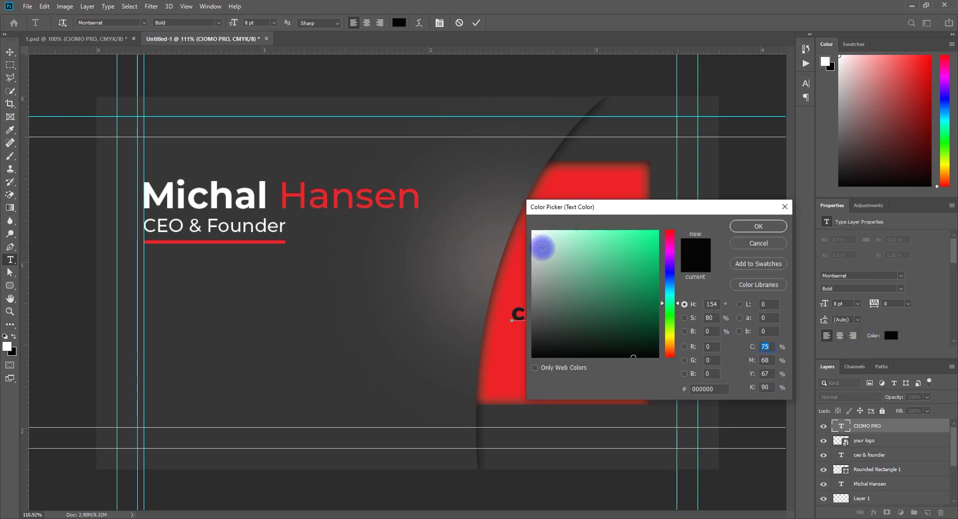
left_click_drag(541, 248, 498, 195)
left_click(755, 225)
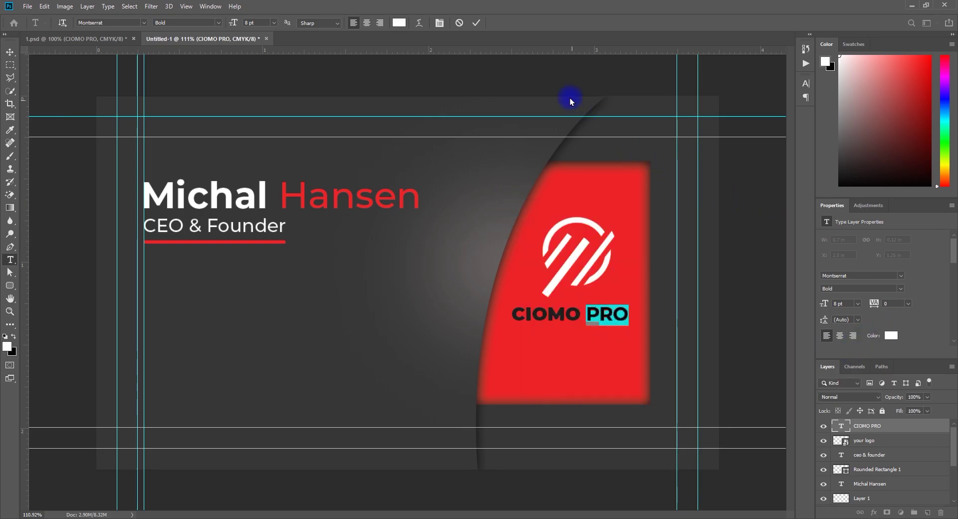
left_click(476, 23)
key("v")
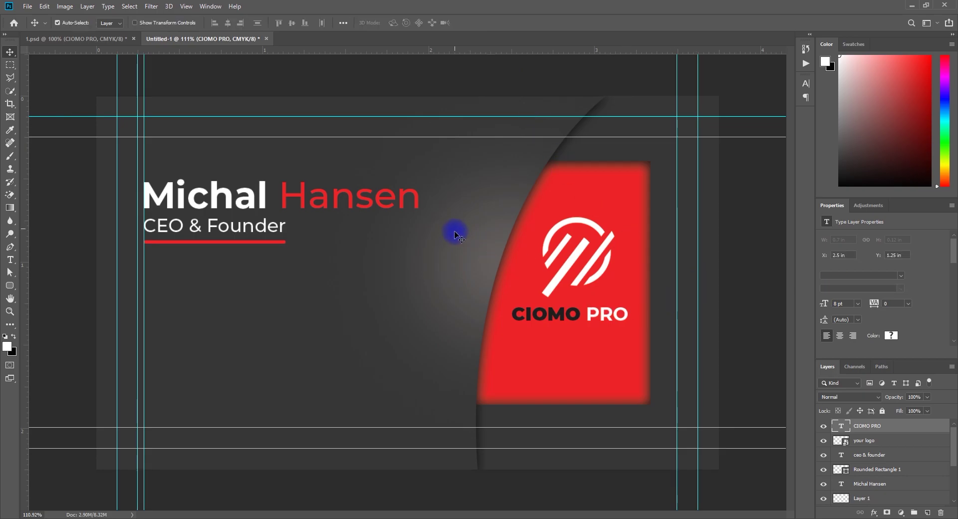
left_click(75, 38)
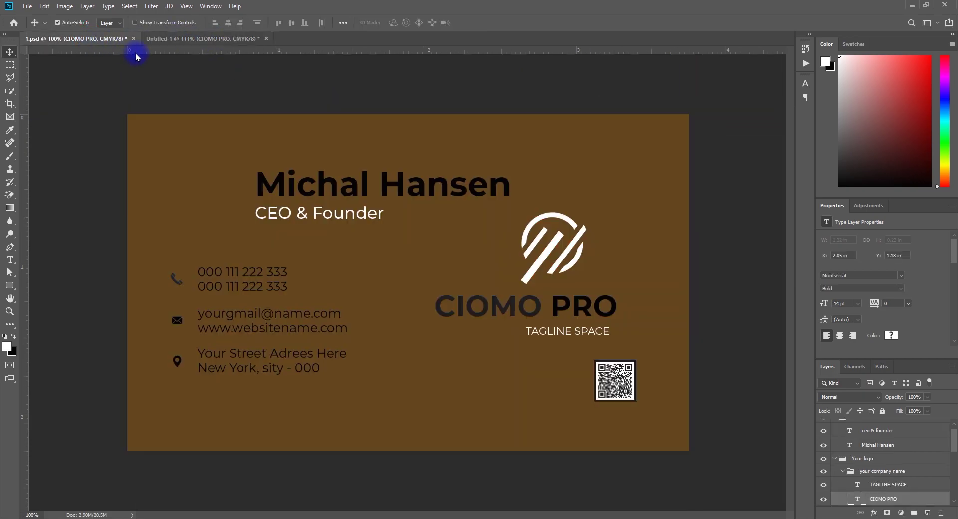
Bring TAGLINE SPACE from 1.psd under CIOMO PRO and centre it with the logo mark and name
mouse_move(548, 337)
left_mouse_down()
mouse_move(184, 41)
mouse_move(504, 302)
left_mouse_up()
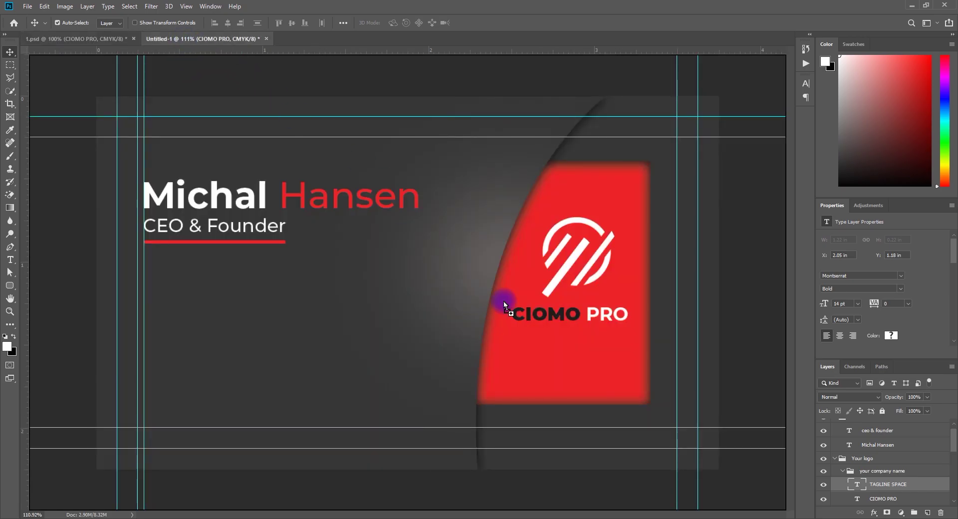
left_click_drag(575, 351, 577, 354)
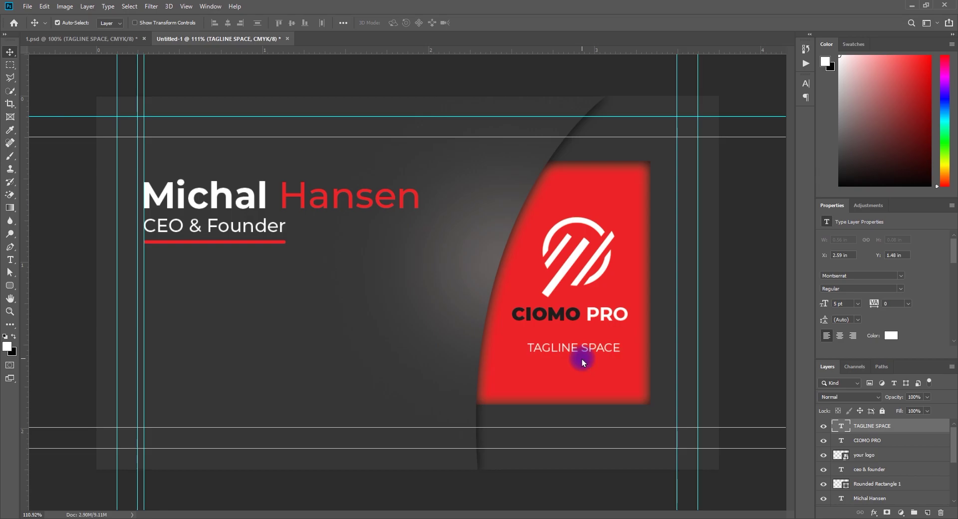
left_click_drag(582, 363, 564, 319)
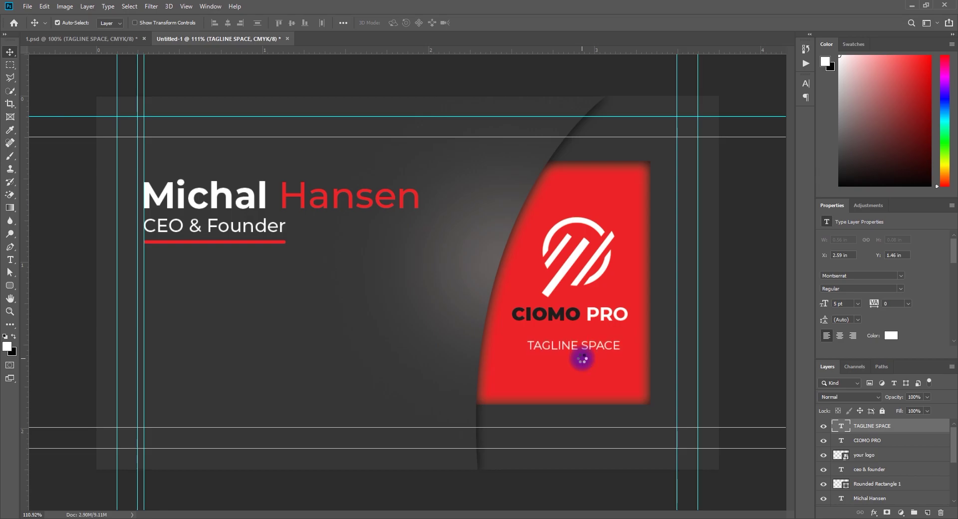
left_click(563, 318, "shift")
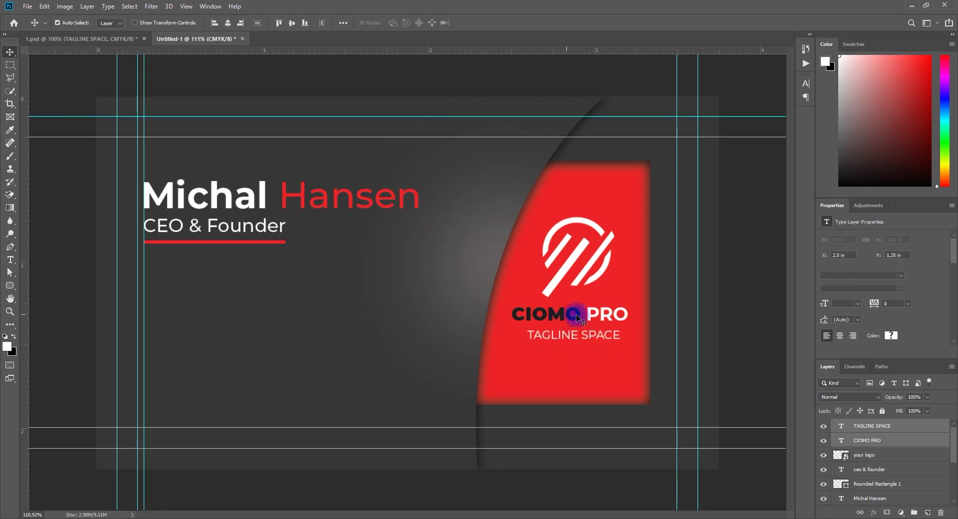
left_click(561, 275, "shift")
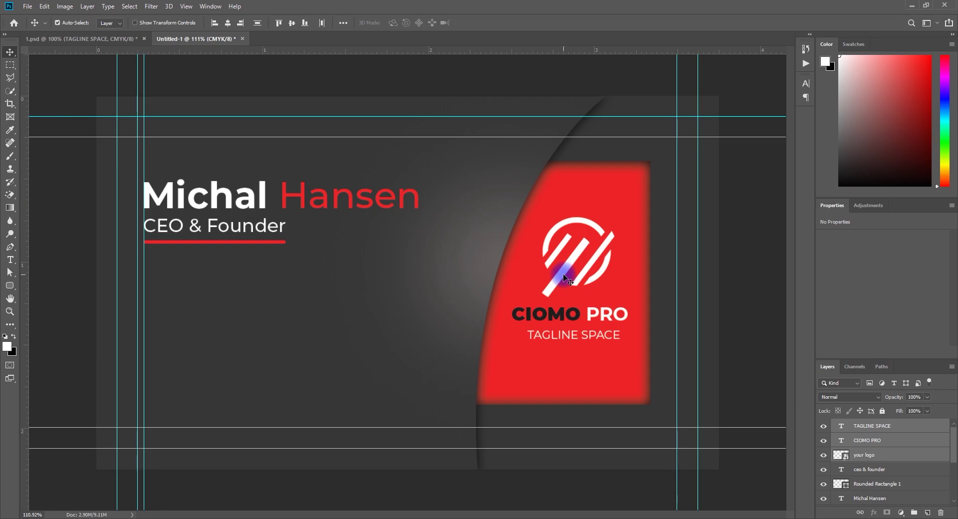
left_click(228, 23)
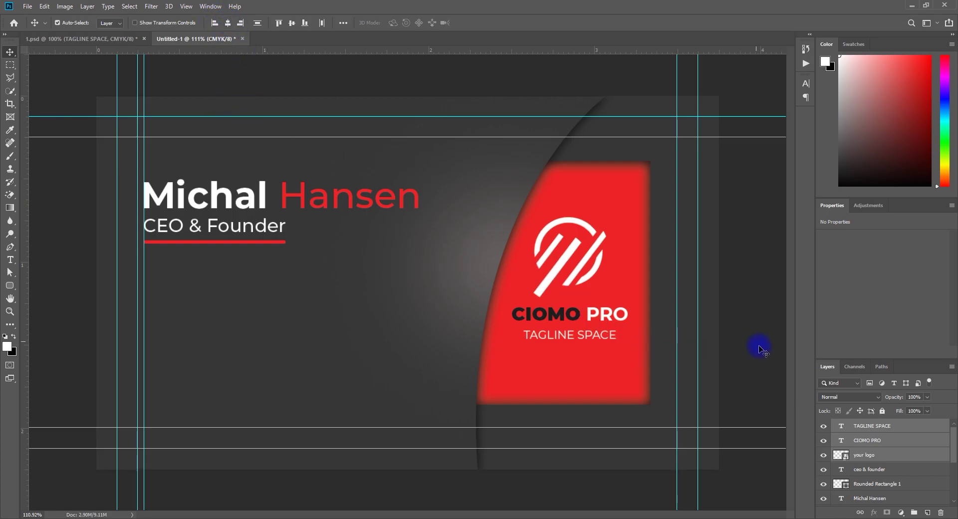
Group the logo mark, CIOMO PRO and tagline as LOGO and nudge it slightly right
key("ctrl+g")
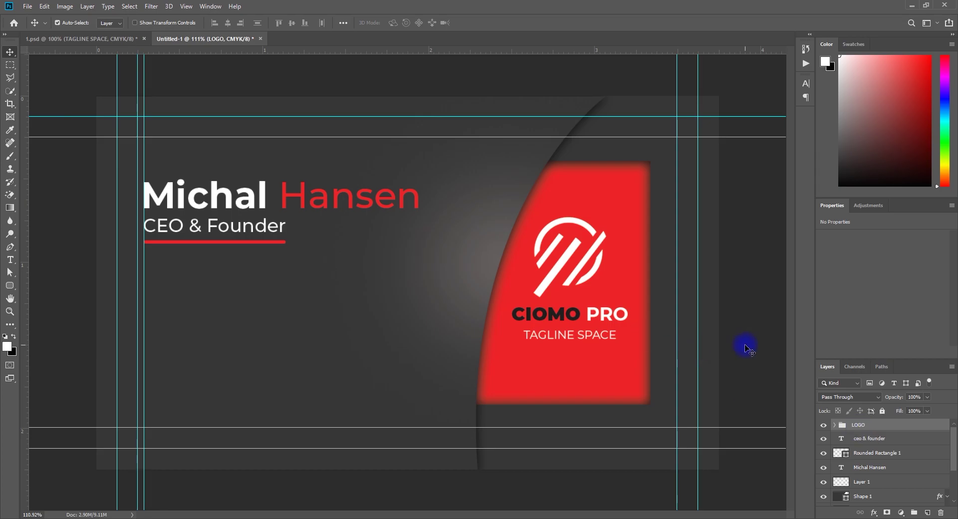
left_click(723, 347)
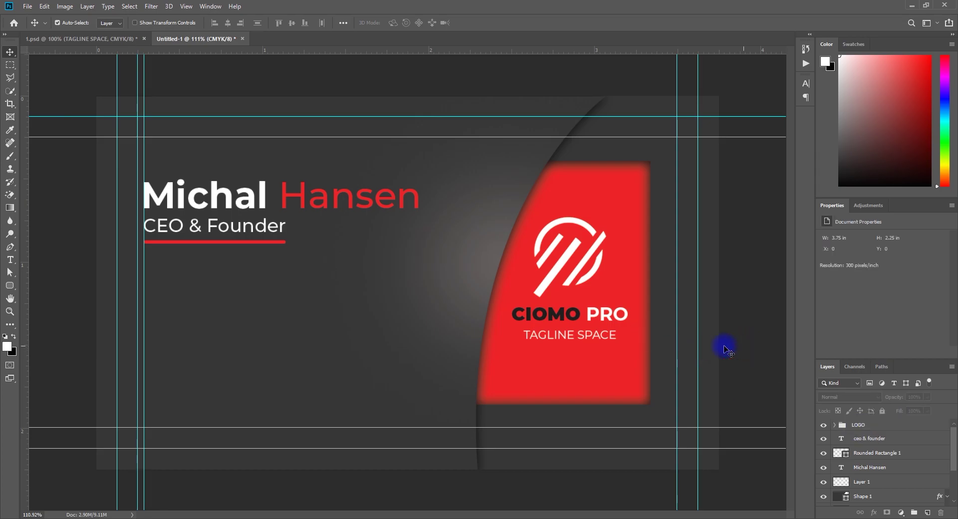
left_click(883, 425)
key("Right")
key("Right")
key("Right")
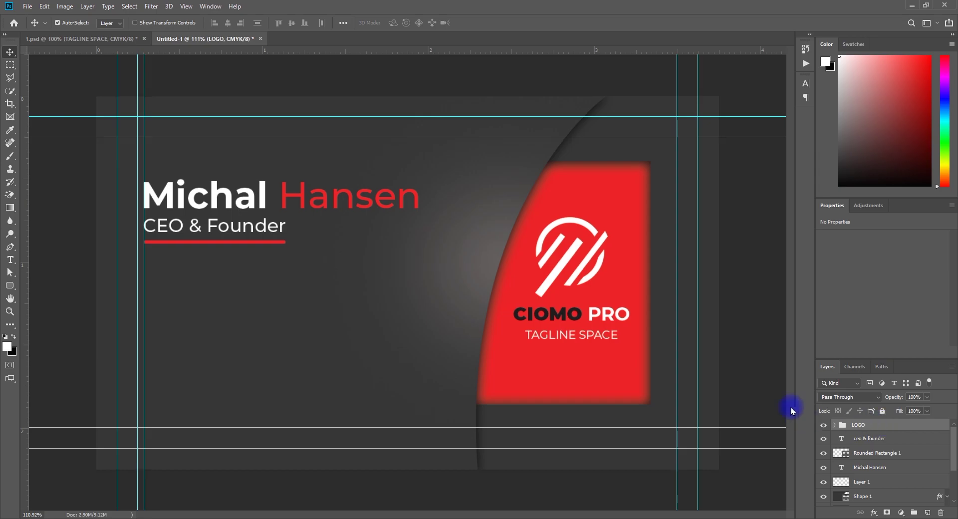
left_click(756, 343)
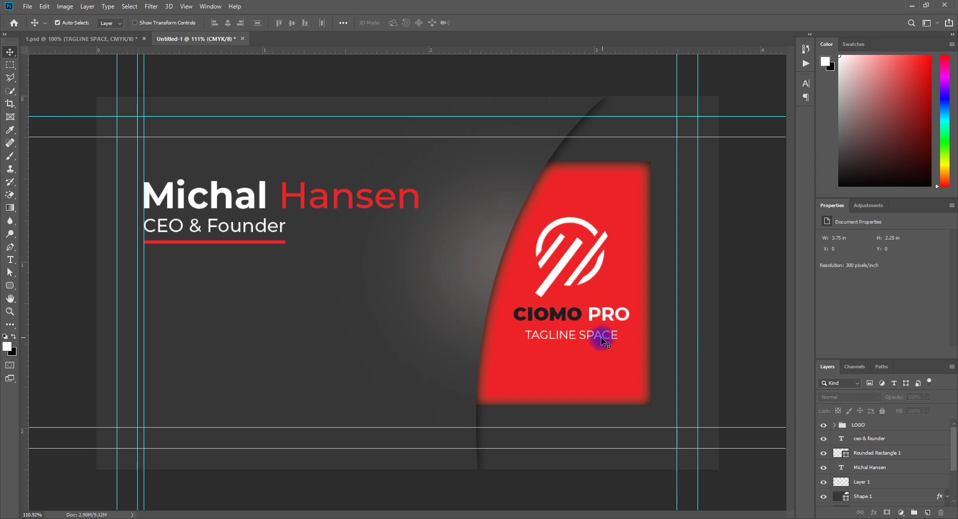
Nudge TAGLINE SPACE up three steps closer to CIOMO PRO
scroll(604, 342, "up", 1)
scroll(605, 349, "up", 1)
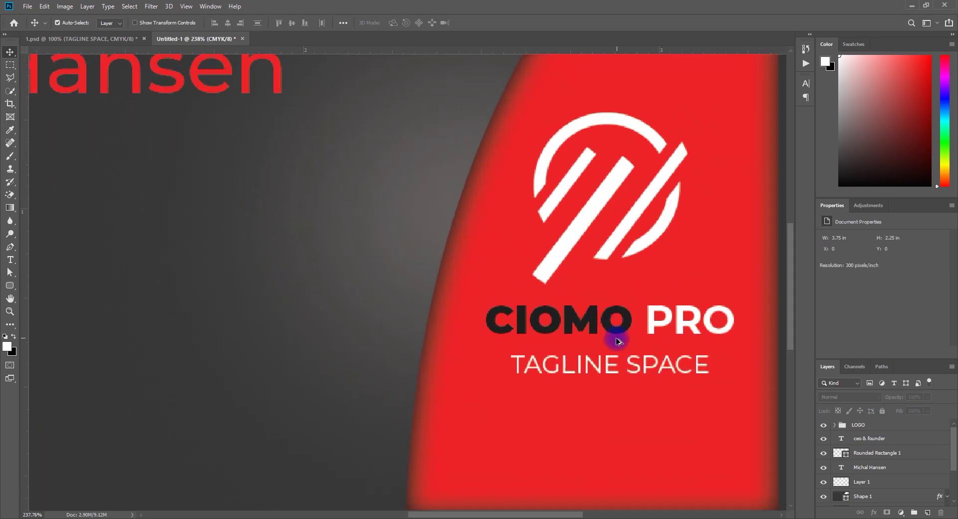
left_click(609, 365)
key("Up")
key("Up")
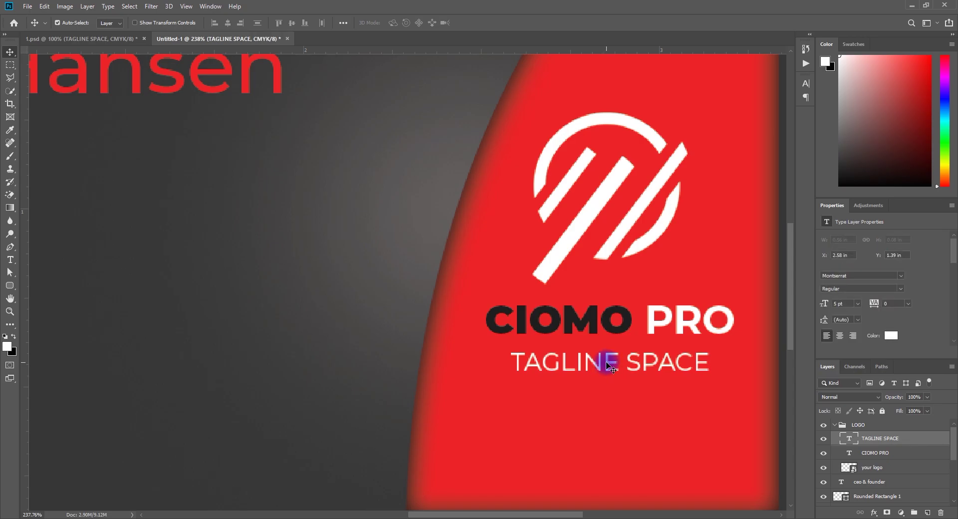
key("Up")
key("Up")
key("Up")
key("Up")
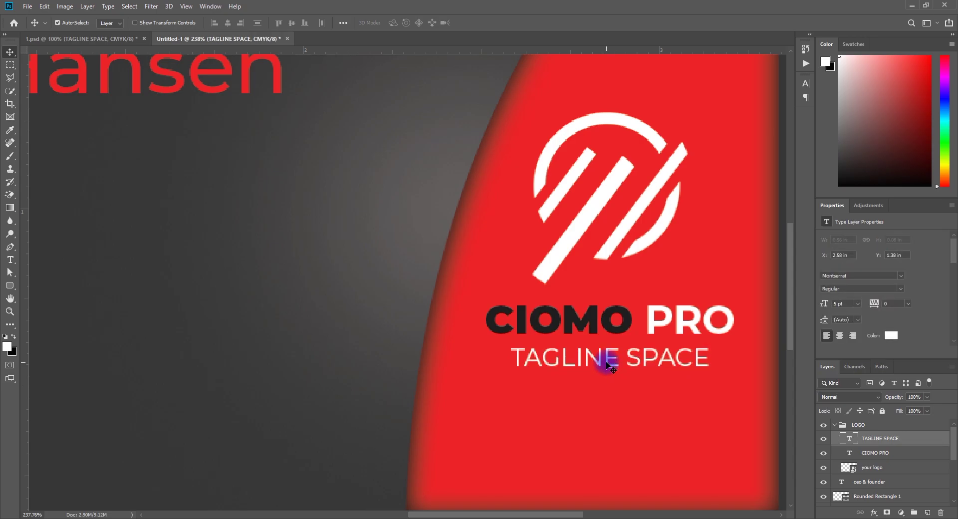
key("Up")
scroll(624, 344, "down", 2)
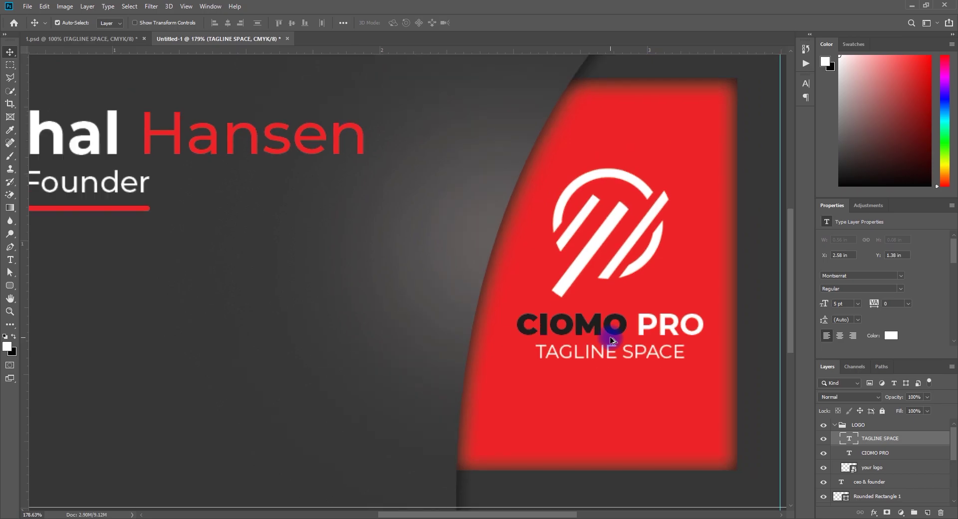
scroll(616, 339, "down", 2)
scroll(613, 337, "down", 1)
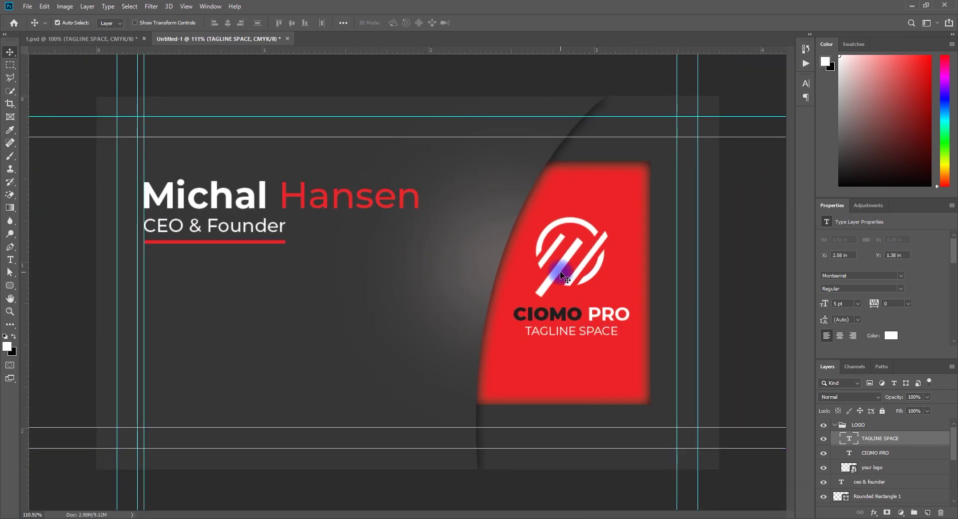
Try drawing a white hexagon below the red underline, then undo it
left_click(10, 274)
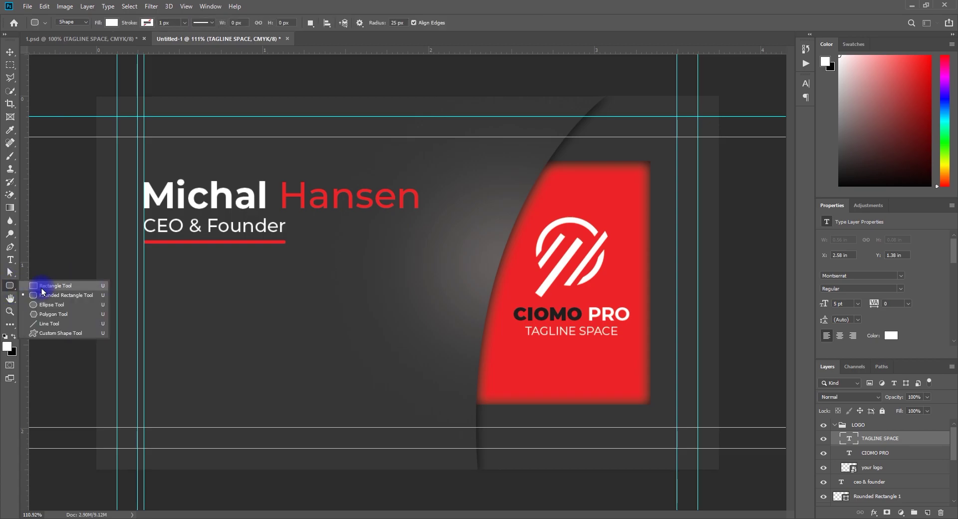
left_click(53, 313)
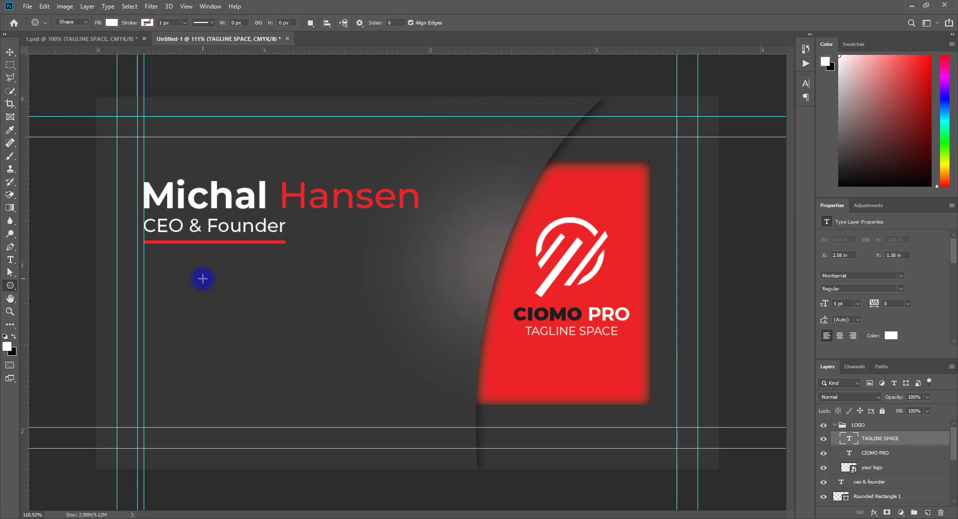
left_click_drag(203, 278, 215, 282)
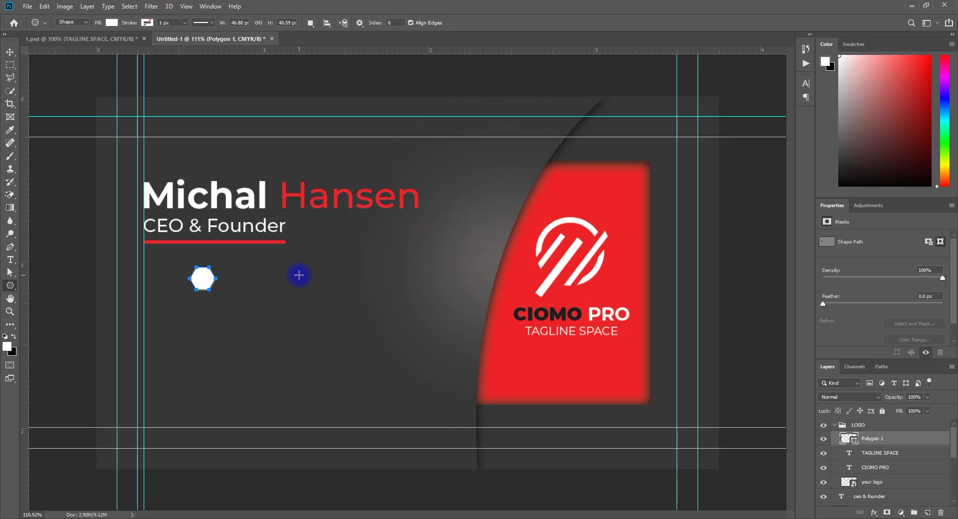
key("ctrl+z")
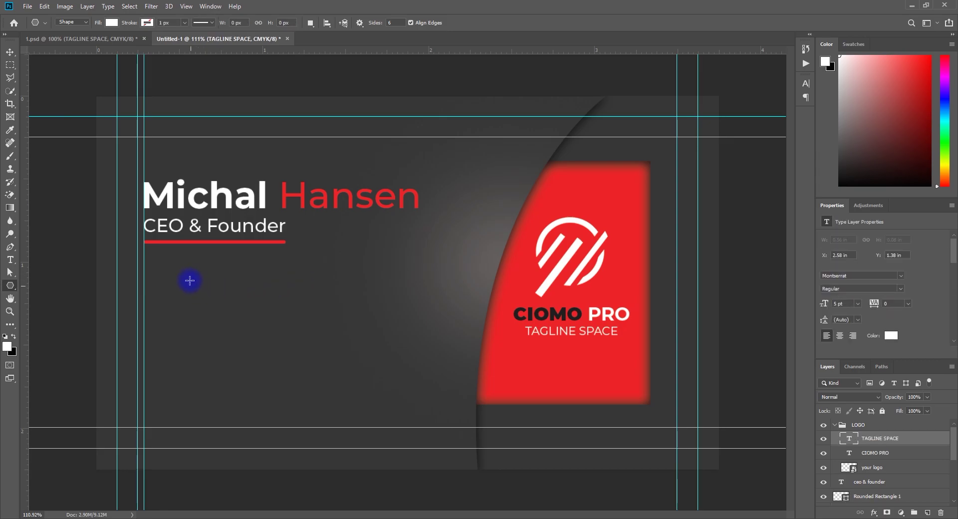
Draw a smaller white hexagon below the underline and start transforming it to rotate
right_click(10, 285)
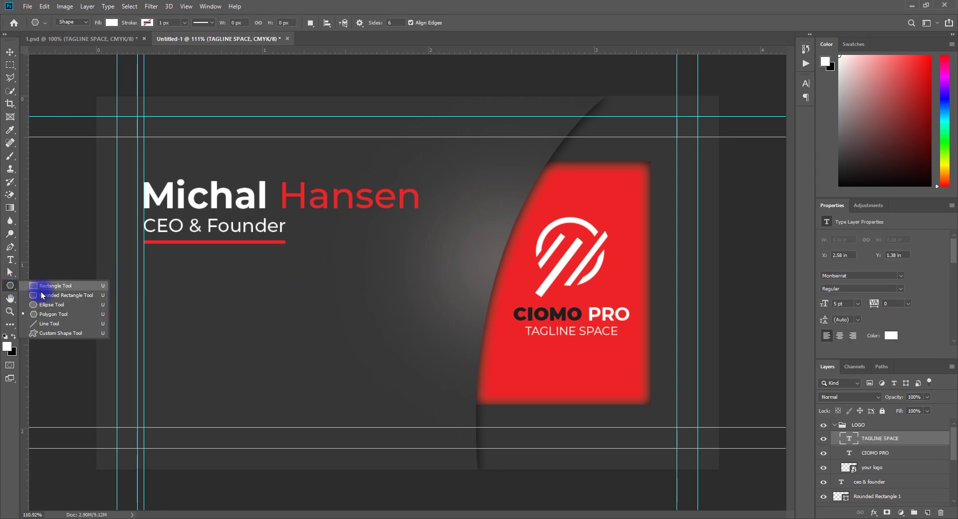
left_click(50, 313)
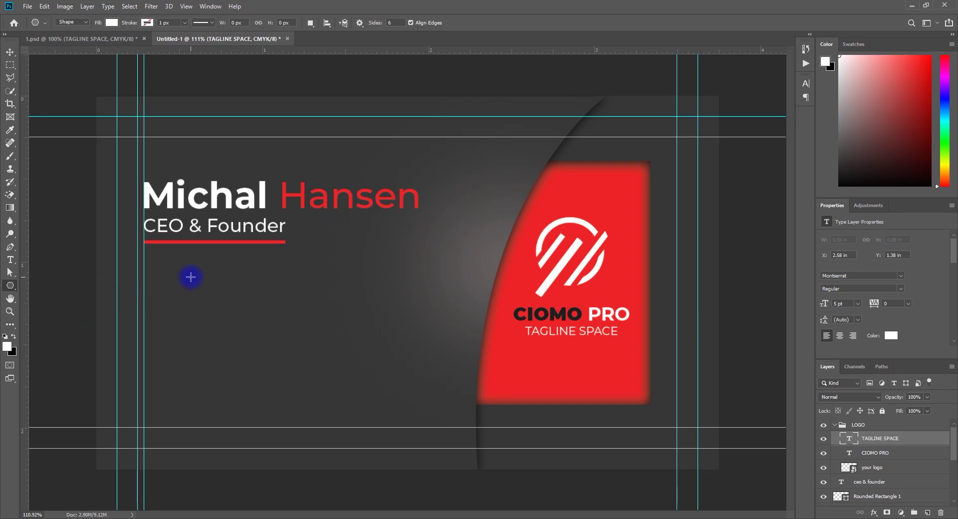
left_click_drag(191, 278, 199, 280)
left_click_drag(10, 52, 28, 64)
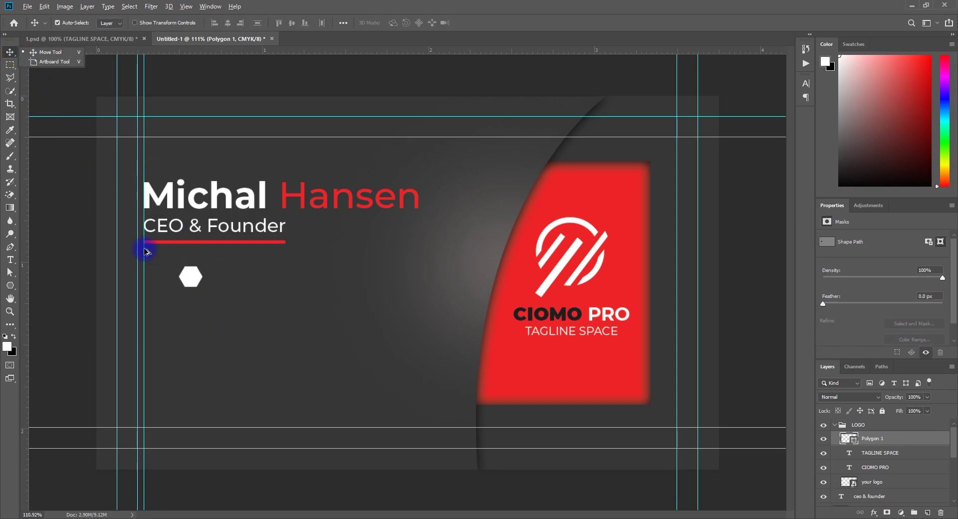
scroll(144, 264, "up", 5)
mouse_move(152, 285)
left_mouse_down()
mouse_move(284, 285)
mouse_move(330, 303)
mouse_move(317, 343)
left_mouse_up()
key("ctrl+t")
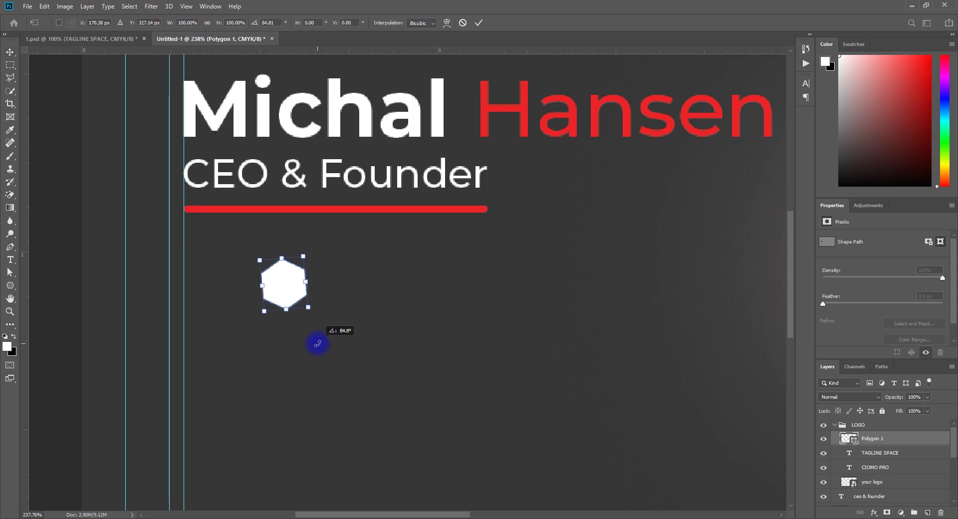
Apply the rotation, move the hexagon left toward the guides, and tilt it about one degree
left_click(478, 23)
scroll(139, 302, "up", 3)
scroll(140, 302, "up", 2)
left_click_drag(481, 268, 287, 280)
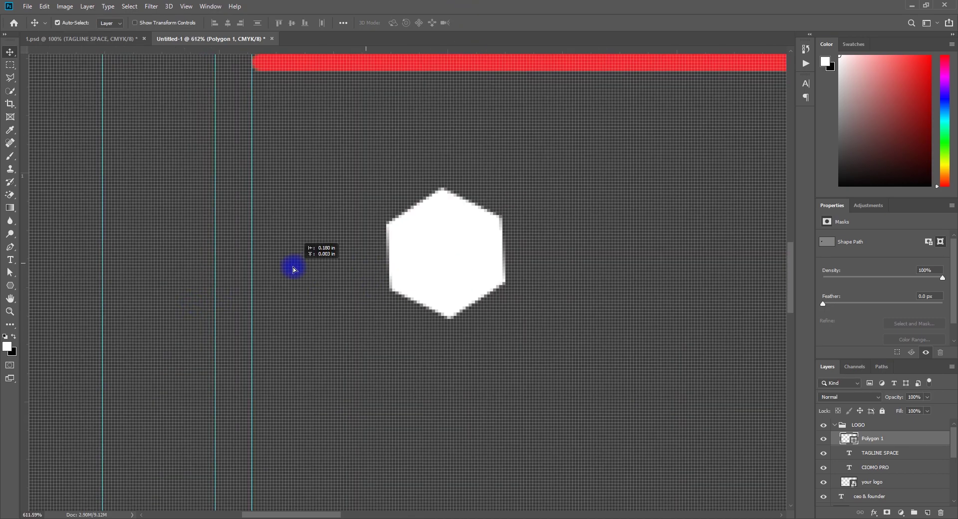
key("ctrl+t")
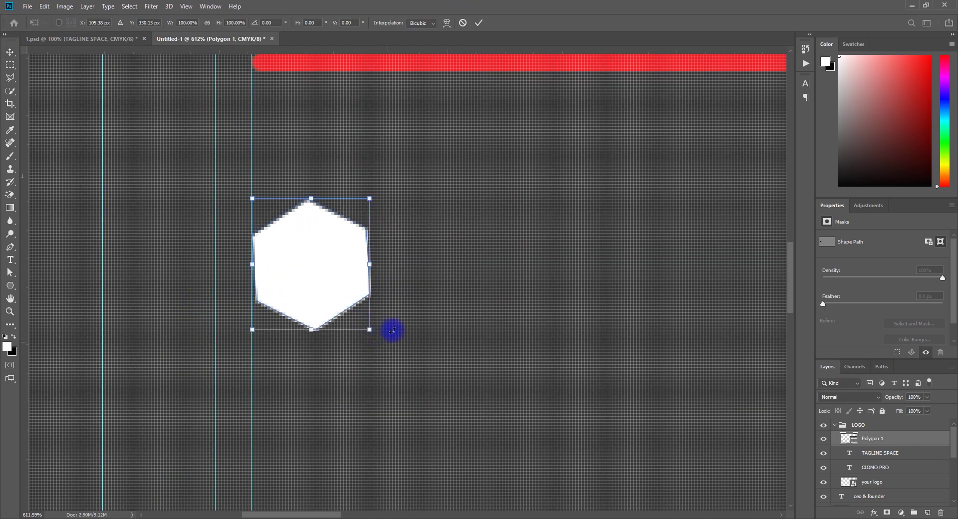
left_click_drag(389, 194, 397, 197)
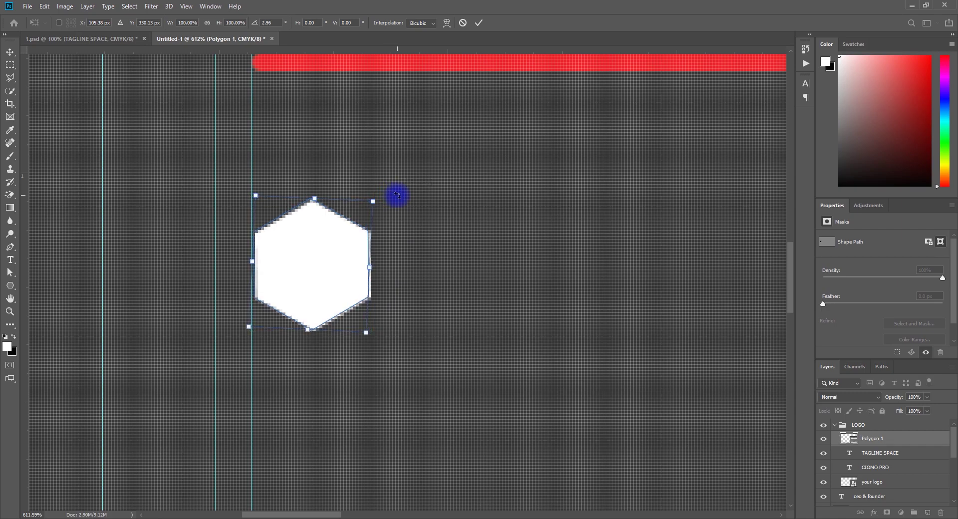
left_click(483, 25)
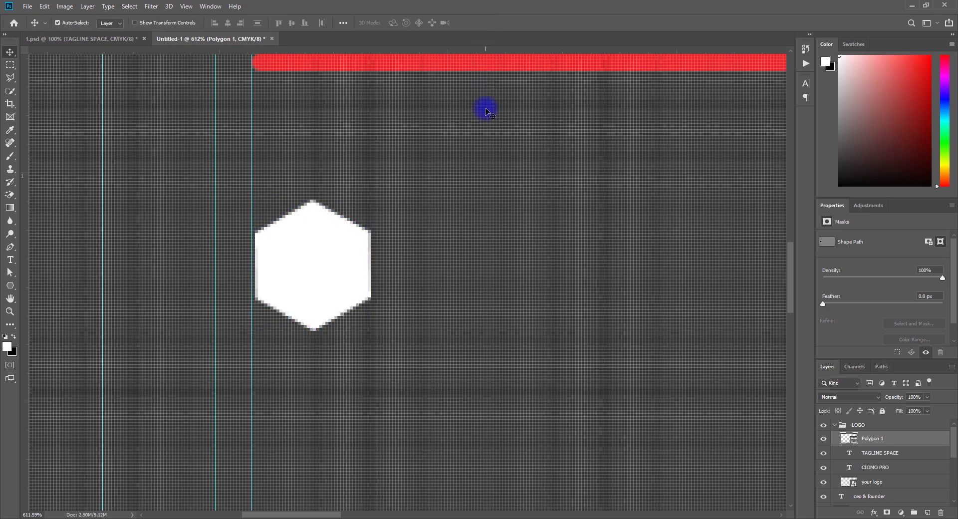
Change the hexagon's fill colour to red
scroll(320, 270, "down", 2)
scroll(320, 277, "down", 3)
scroll(322, 279, "down", 2)
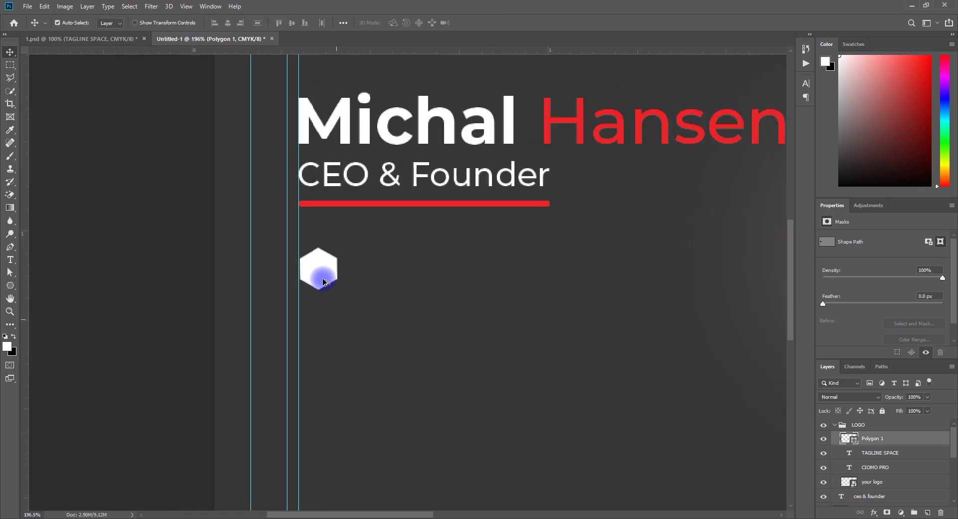
scroll(310, 272, "down", 1)
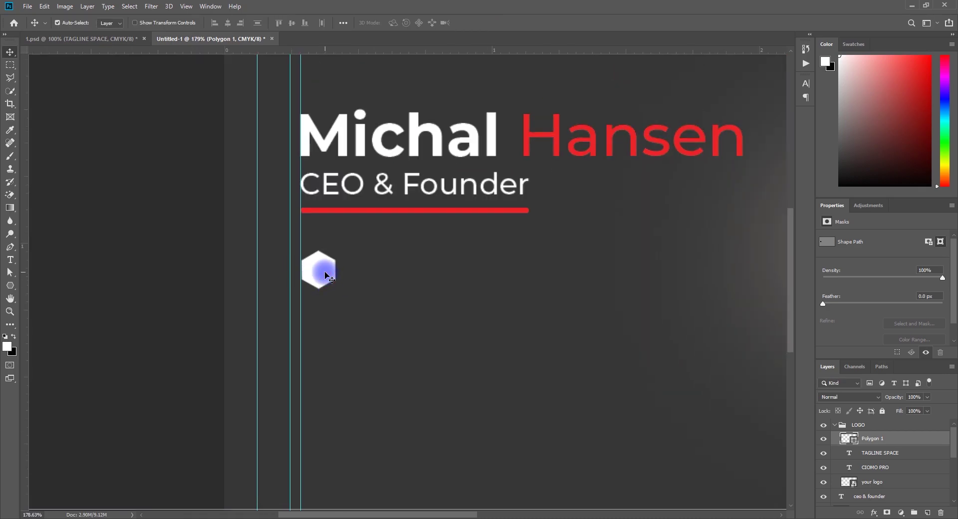
key("u")
left_click(112, 23)
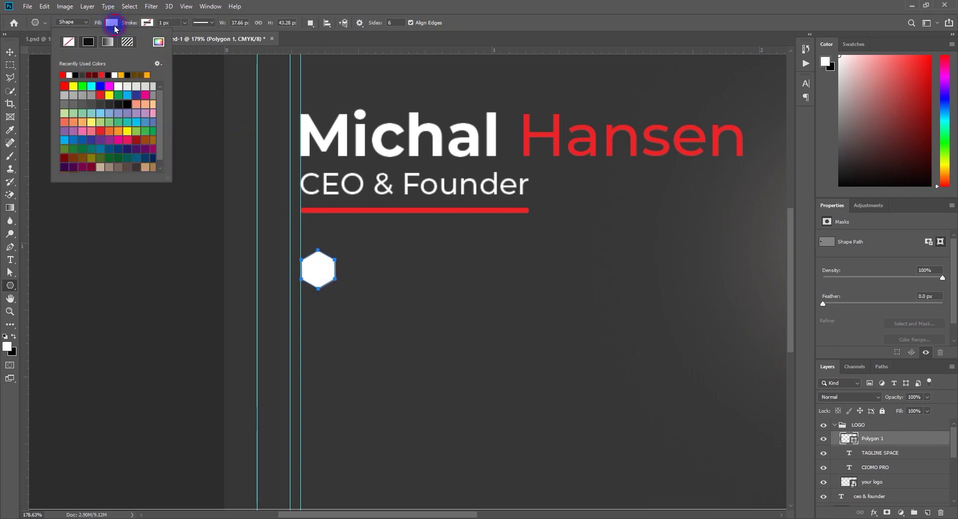
left_click(62, 74)
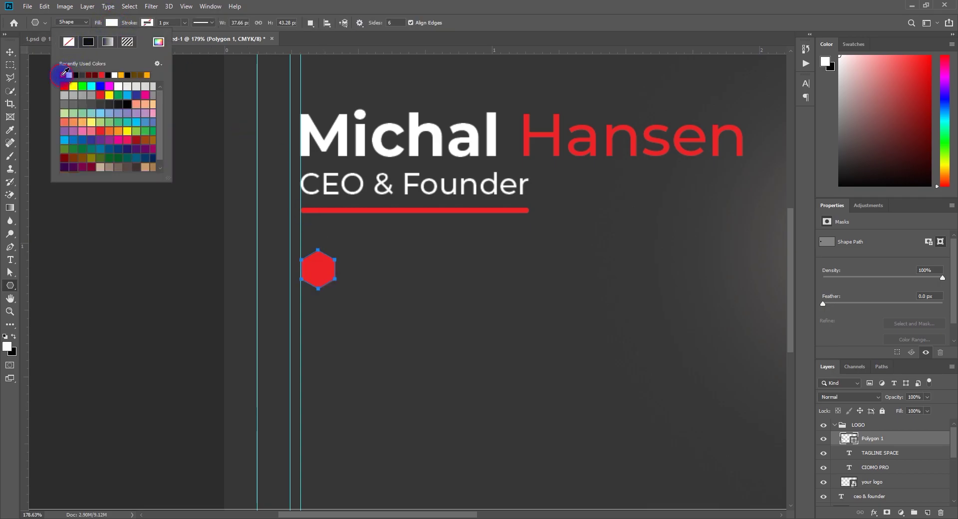
left_click(481, 5)
Select the hexagon's bottom anchor points and nudge them down
key("a")
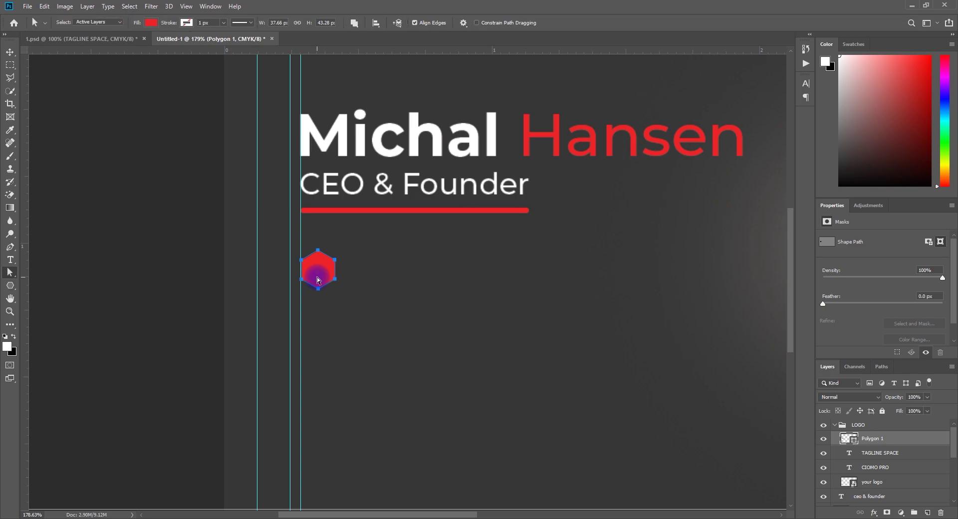
right_click(10, 272)
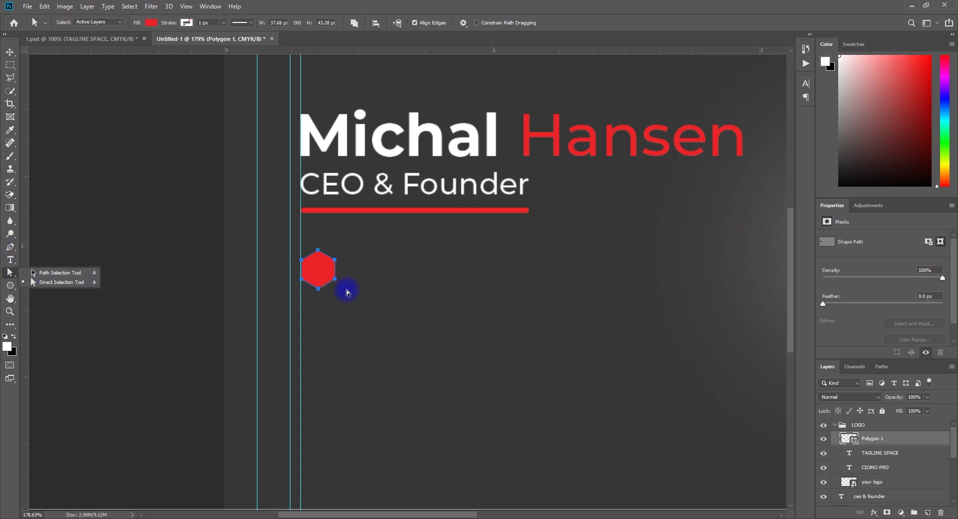
left_click_drag(352, 278, 290, 298)
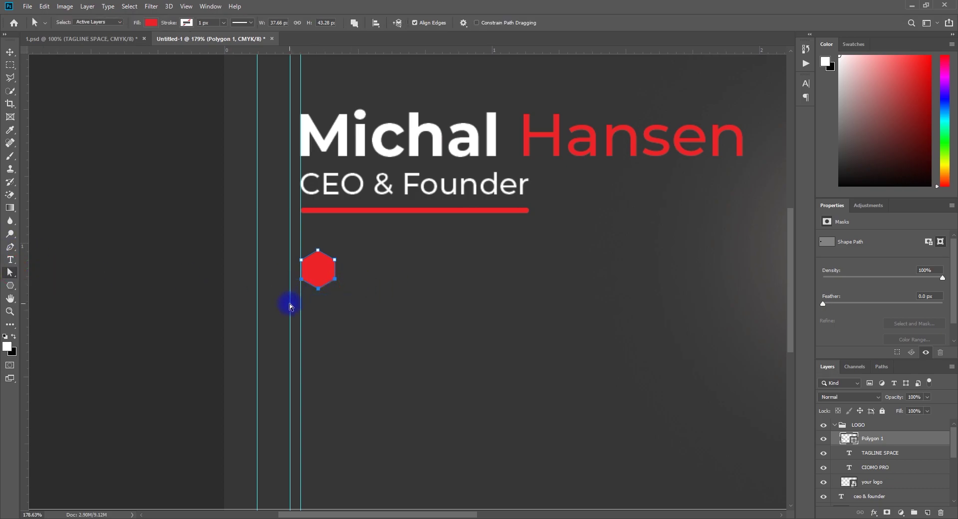
key("Down")
key("Down")
key("Down")
Push the hexagon's bottom anchors further down into a tall bar, then fit the card and reselect Polygon 1
key("Down")
key("Down")
key("Down")
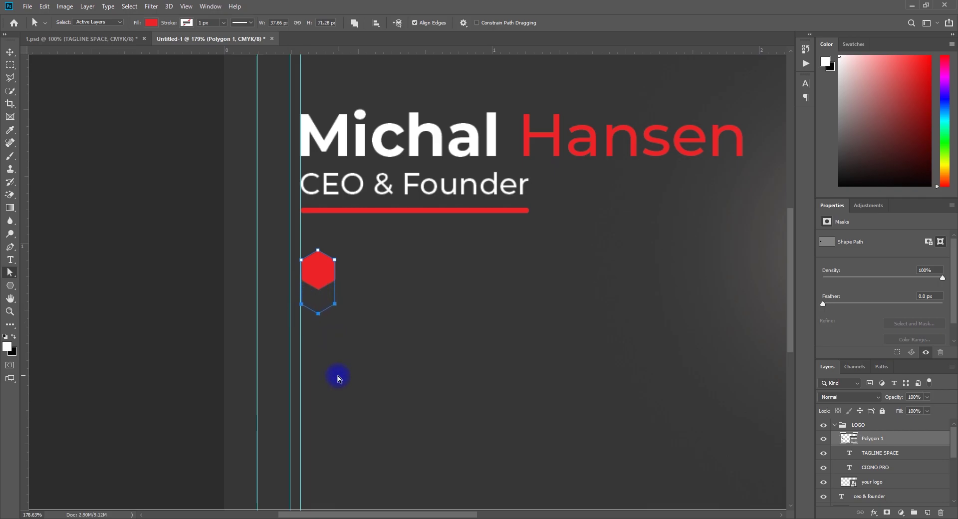
key("Down")
key("Down")
key("Down")
key("Down")
key("Down")
key("Down")
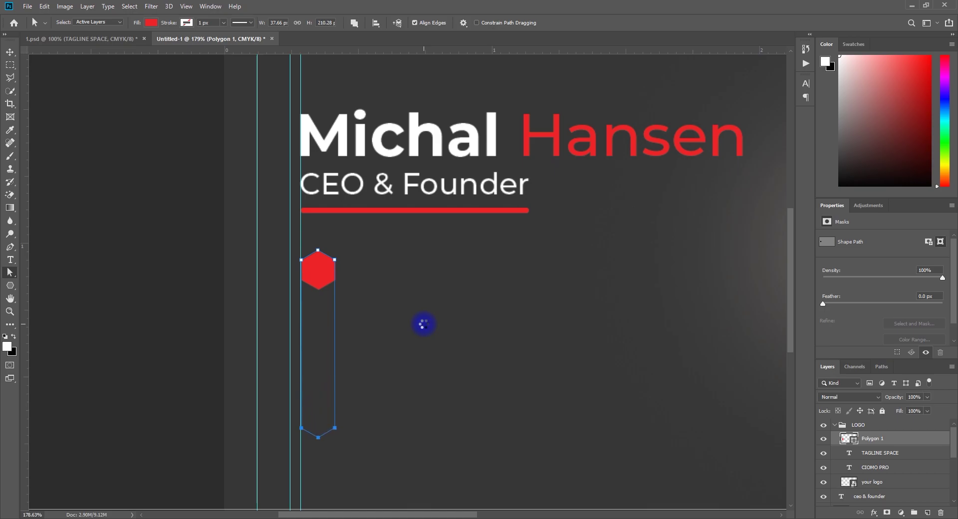
left_click(9, 52)
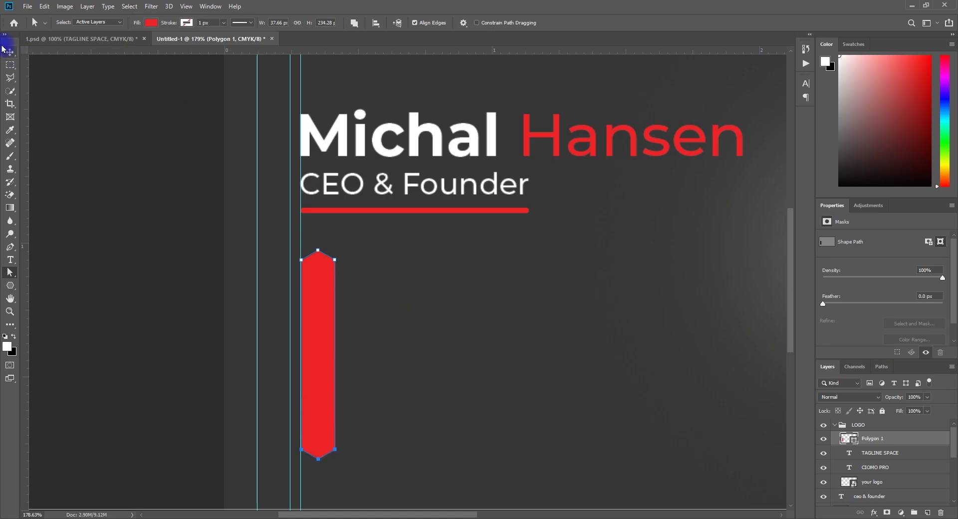
left_click(95, 167)
key("ctrl+0")
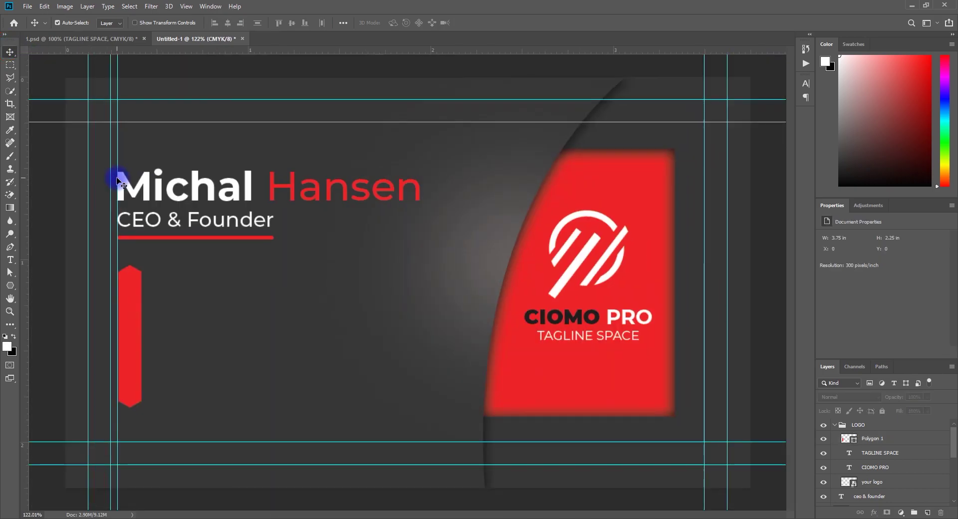
left_click(134, 323)
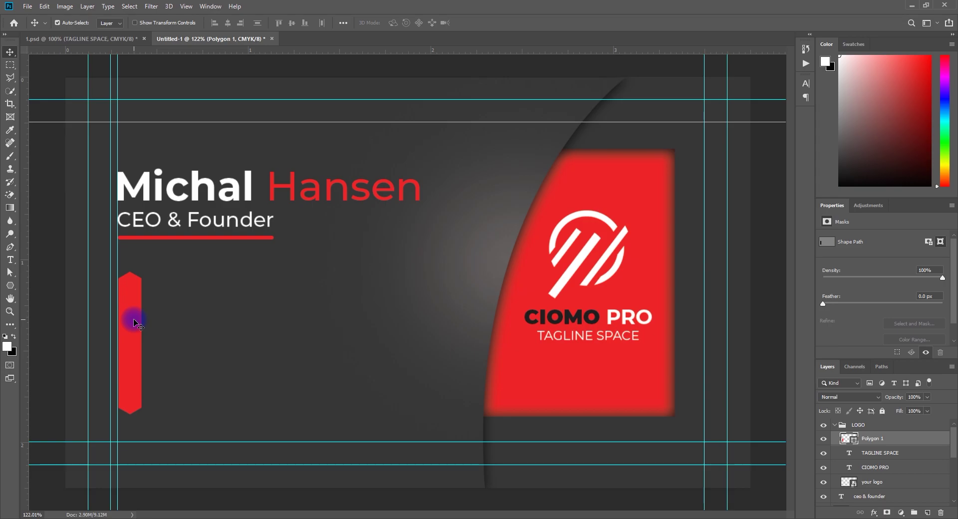
Copy the phone, envelope and location-pin icons from 1.psd into Untitled-1
left_click(122, 38)
scroll(160, 321, "up", 3)
scroll(160, 320, "up", 2)
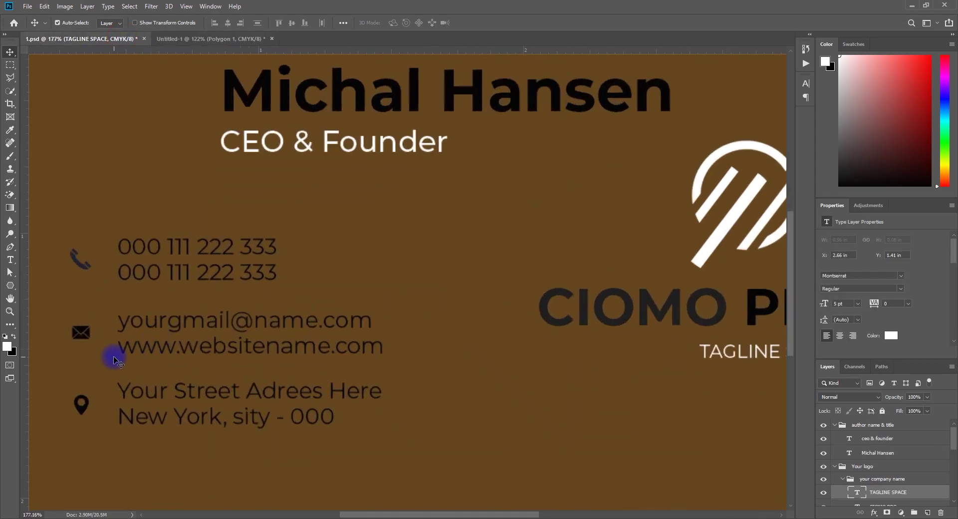
left_click_drag(111, 352, 328, 330)
left_click(293, 381)
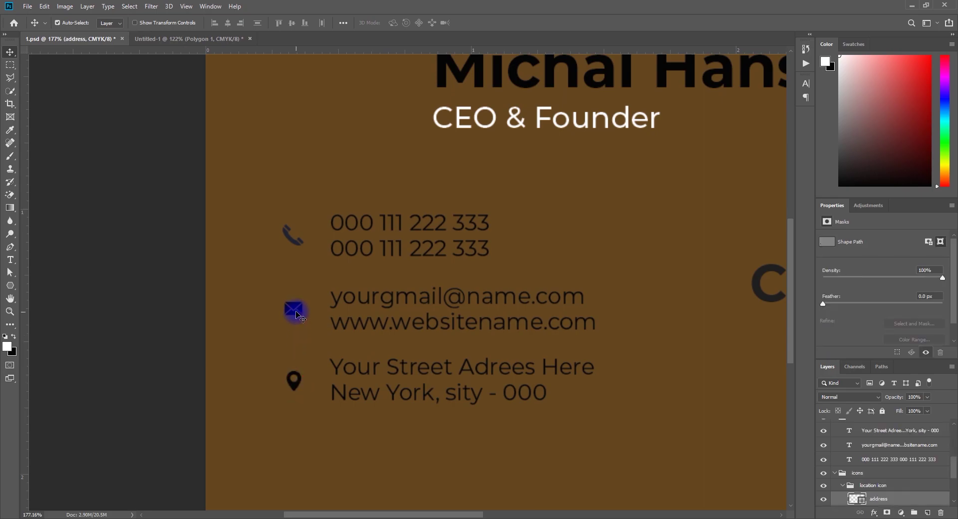
left_click(298, 306)
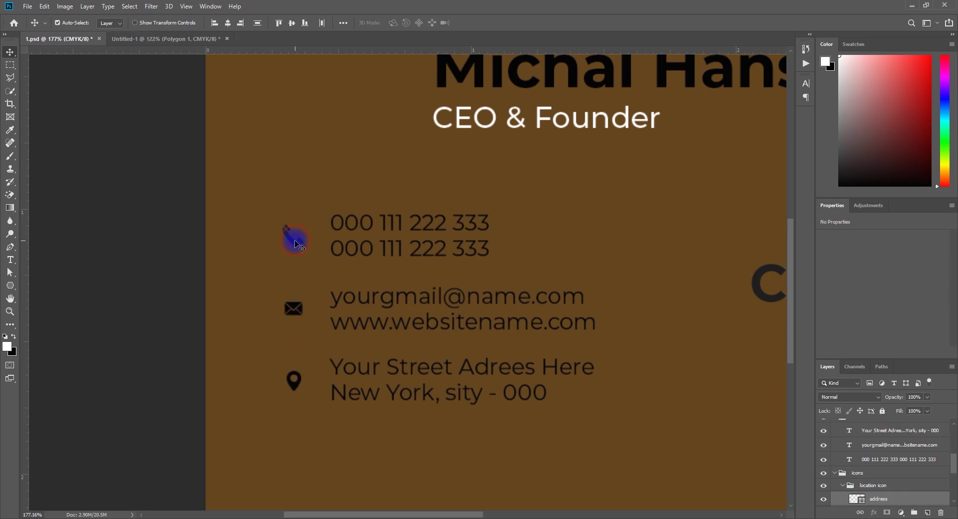
mouse_move(297, 245)
left_mouse_down()
mouse_move(161, 115)
mouse_move(148, 324)
mouse_move(131, 348)
mouse_move(92, 342)
mouse_move(227, 281)
left_mouse_up()
Fill the three contact icons with black
scroll(103, 342, "up", 3)
scroll(95, 338, "up", 2)
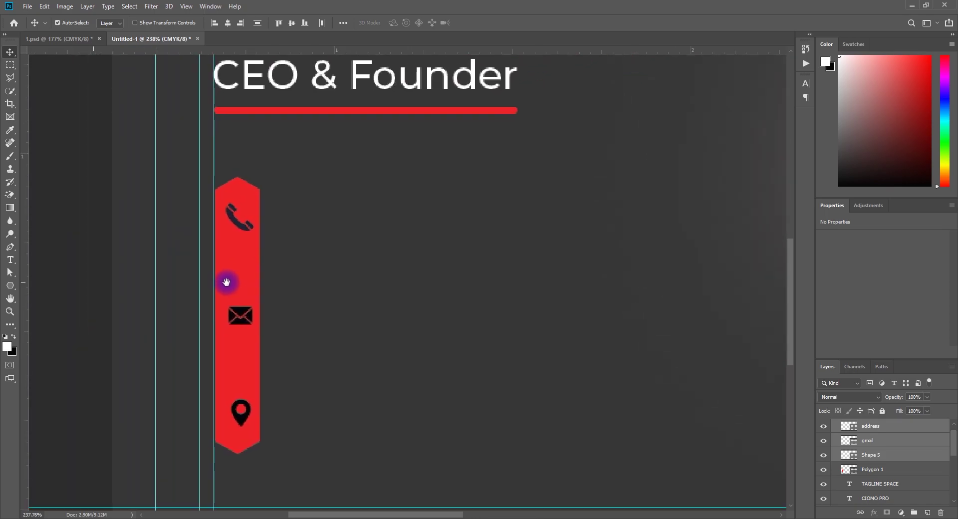
key("u")
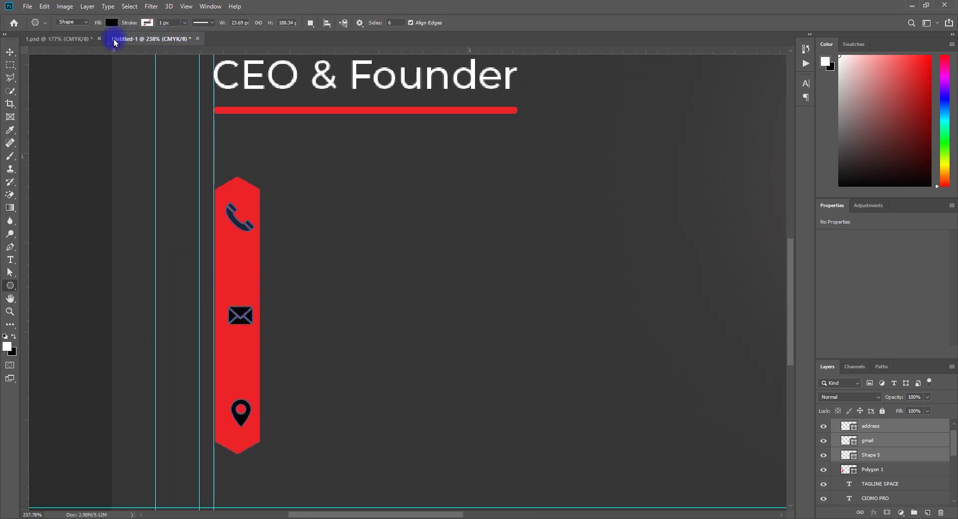
left_click(113, 24)
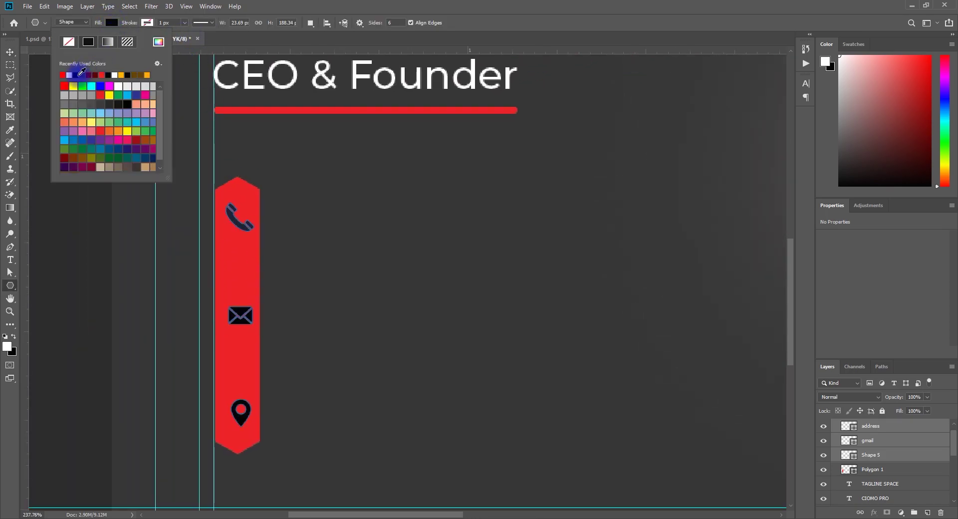
left_click(10, 52)
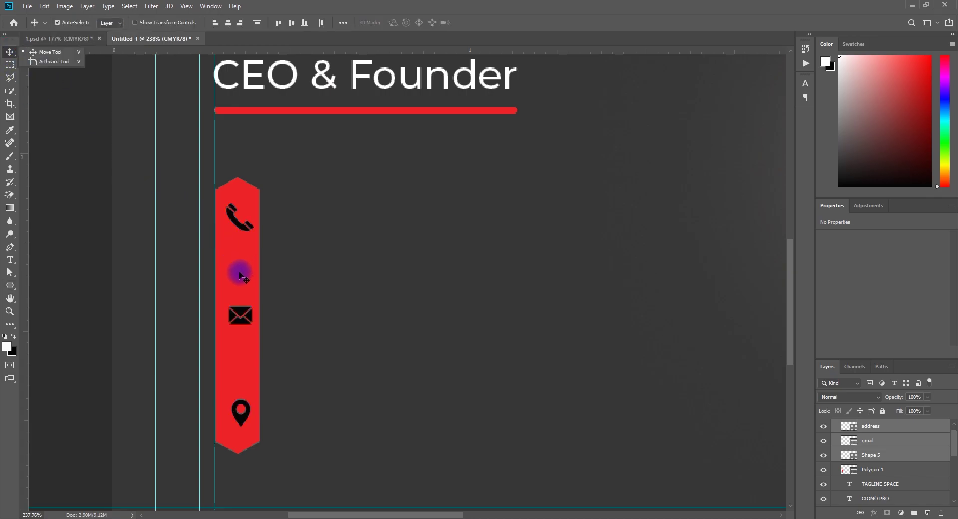
Centre the icons horizontally on the red bar and remove an unneeded vertical guide
left_click(241, 275, "shift")
left_click(228, 23)
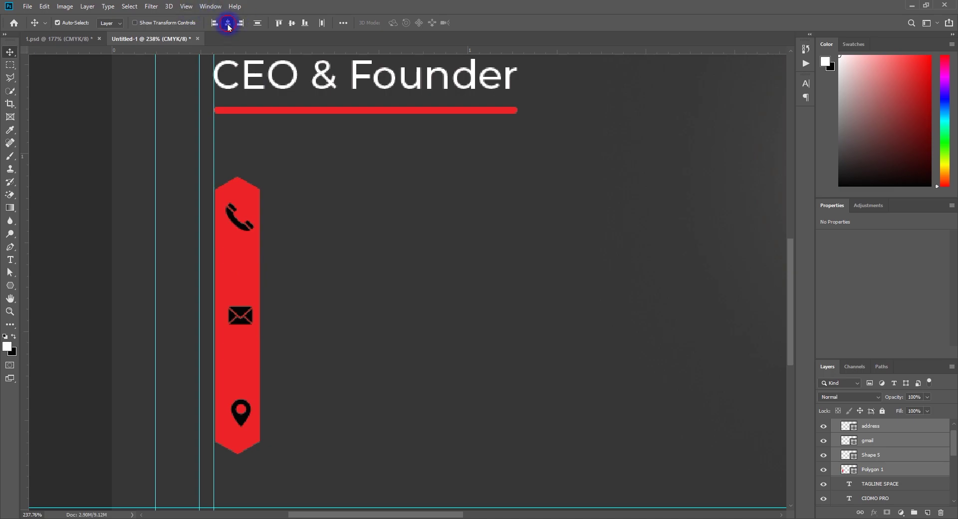
scroll(309, 267, "down", 3)
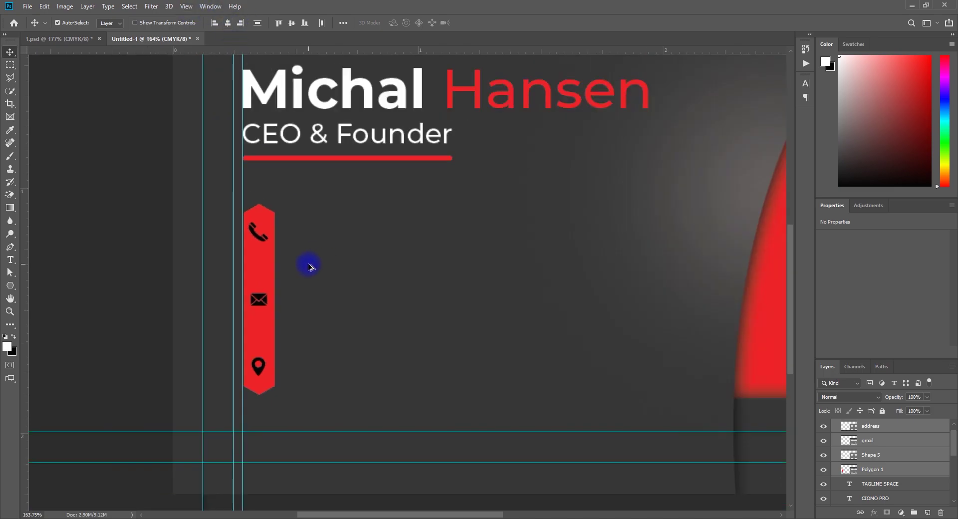
scroll(310, 267, "down", 3)
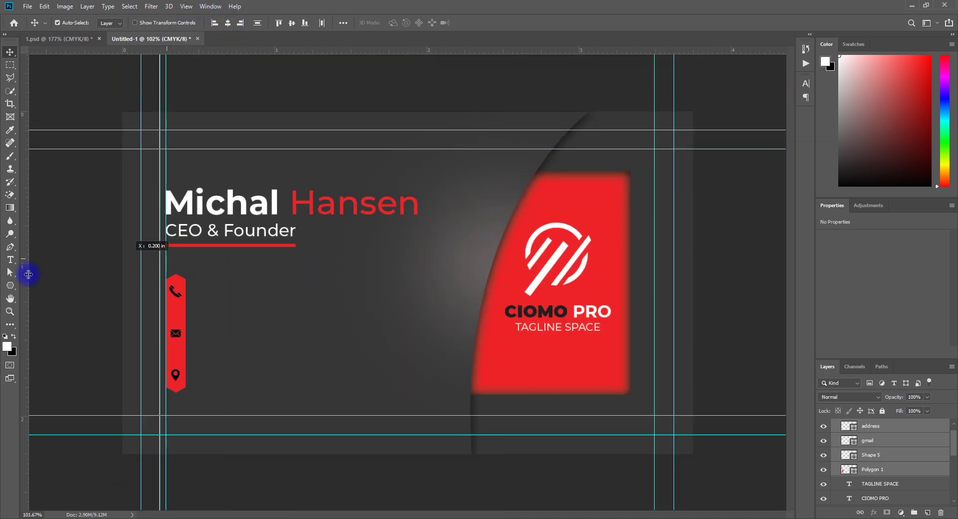
left_click_drag(167, 259, 10, 269)
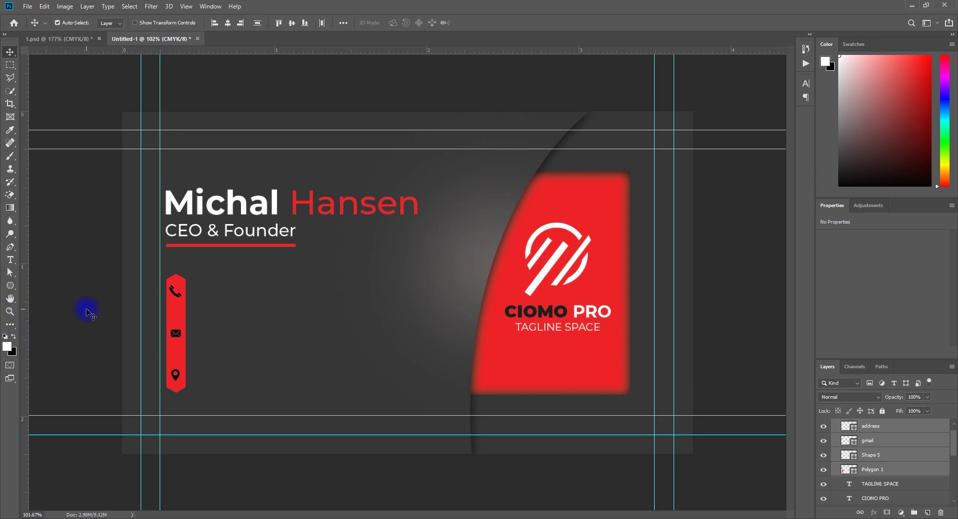
Copy the phone, e-mail and address text from 1.psd and place it beside the red icon bar
left_click(60, 38)
left_click(432, 284)
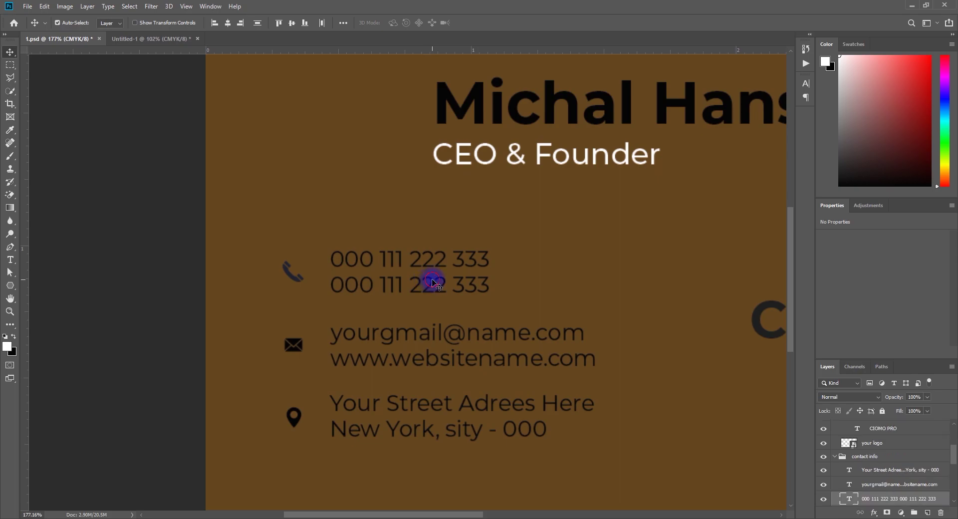
left_click(441, 331, "shift")
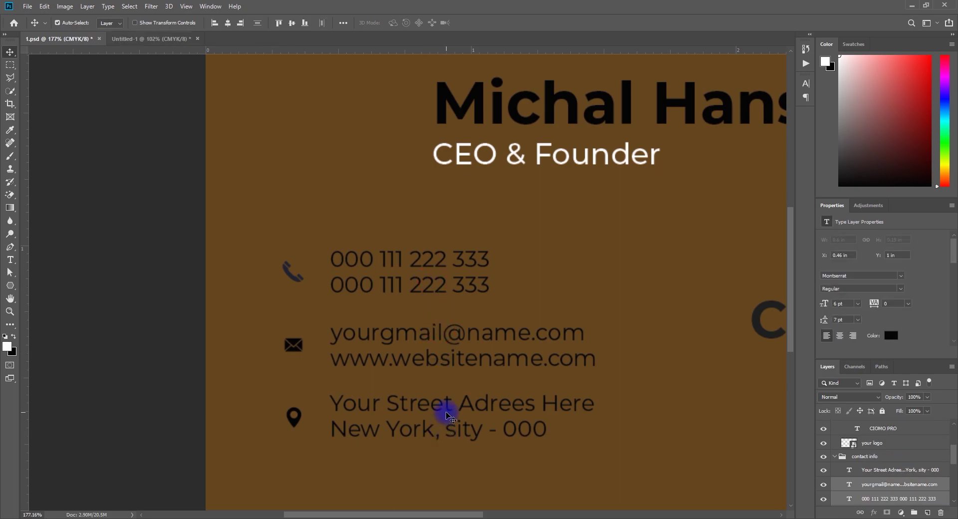
left_click(449, 406, "shift")
mouse_move(451, 408)
left_mouse_down()
mouse_move(147, 40)
mouse_move(236, 327)
left_mouse_up()
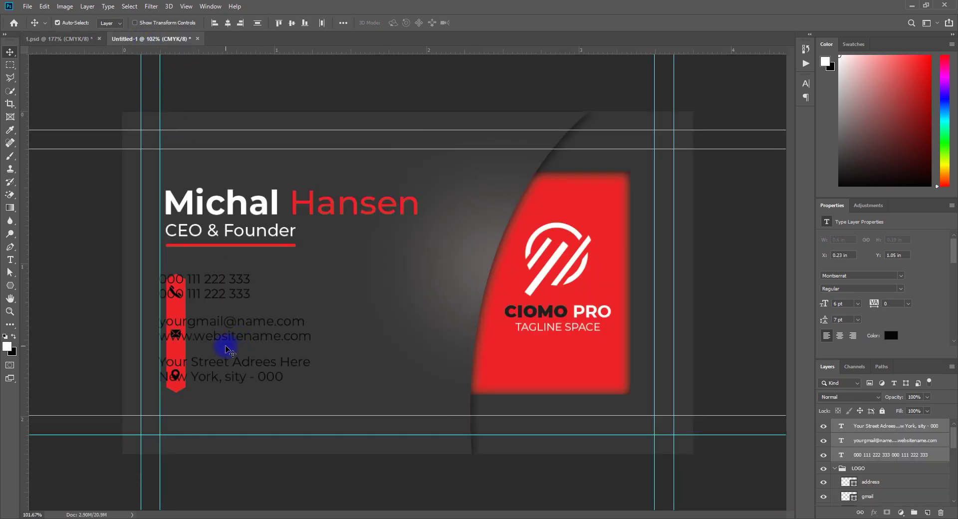
left_click_drag(255, 330, 294, 335)
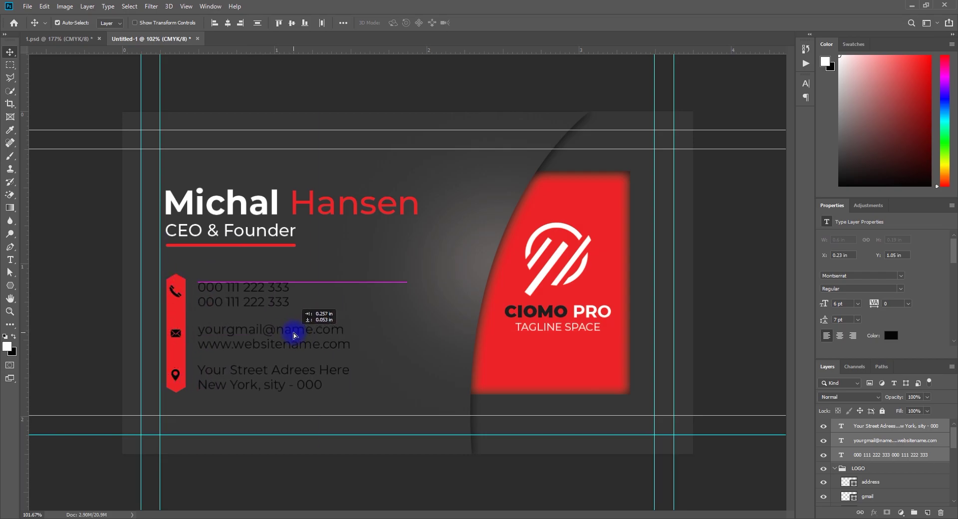
left_click_drag(294, 334, 294, 335)
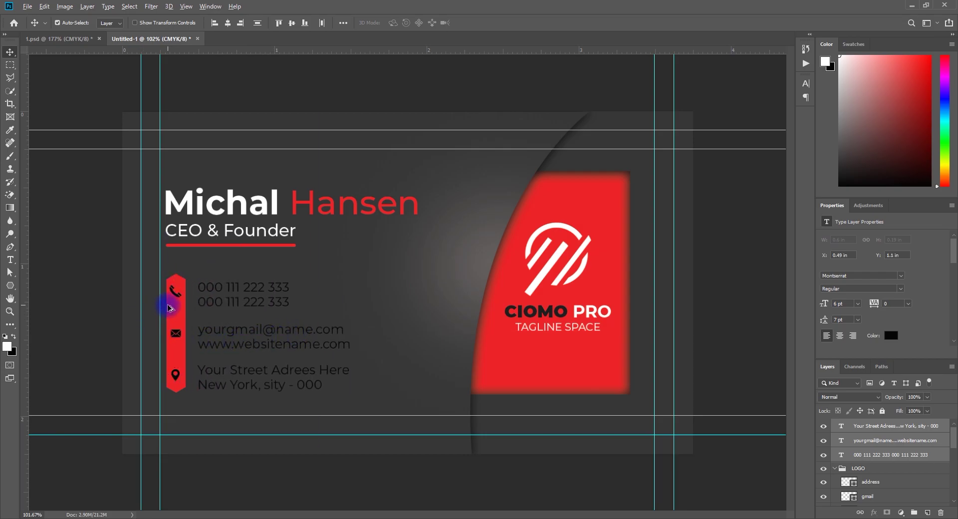
scroll(168, 308, "up", 4)
left_click_drag(161, 304, 321, 293)
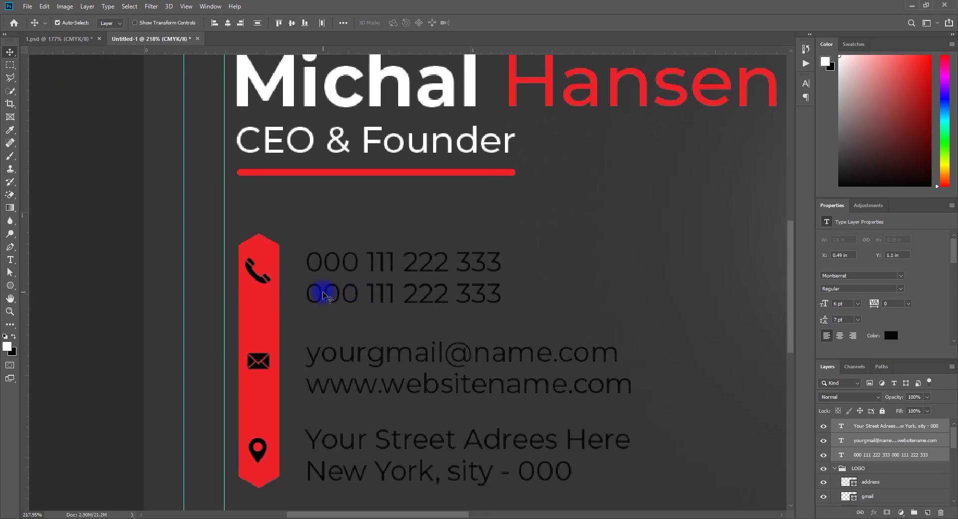
Add a vertical guide at the contact text's left edge and nudge the text up slightly
scroll(314, 272, "up", 2)
scroll(317, 283, "up", 2)
scroll(317, 284, "up", 1)
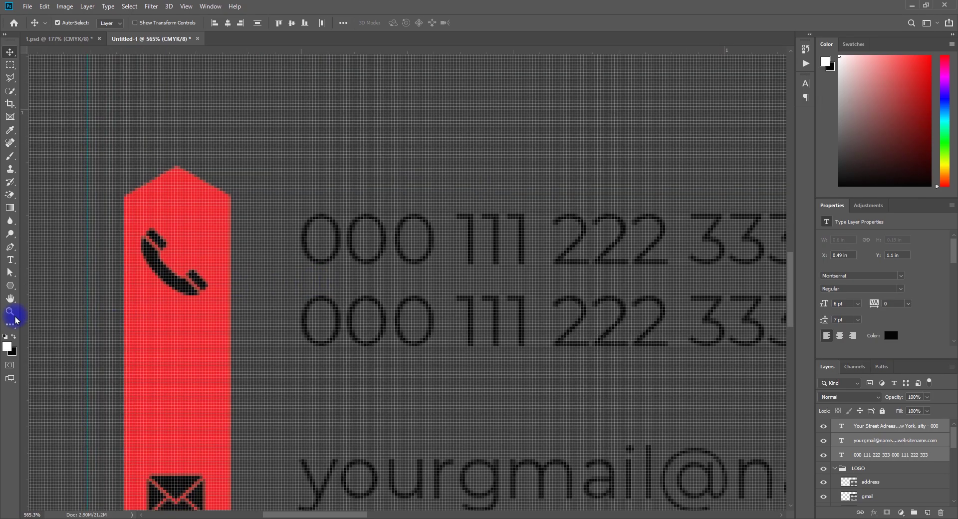
left_click_drag(68, 308, 299, 263)
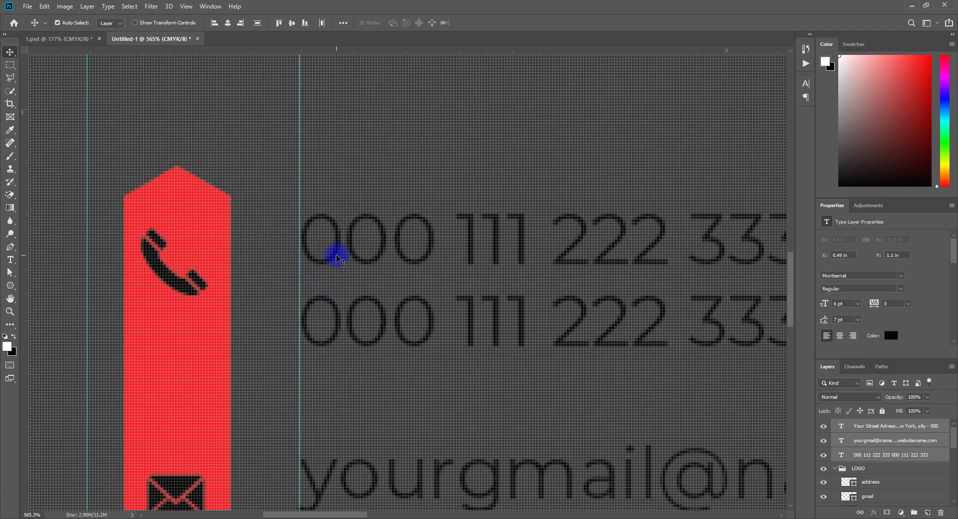
key("Up")
key("Up")
key("Up")
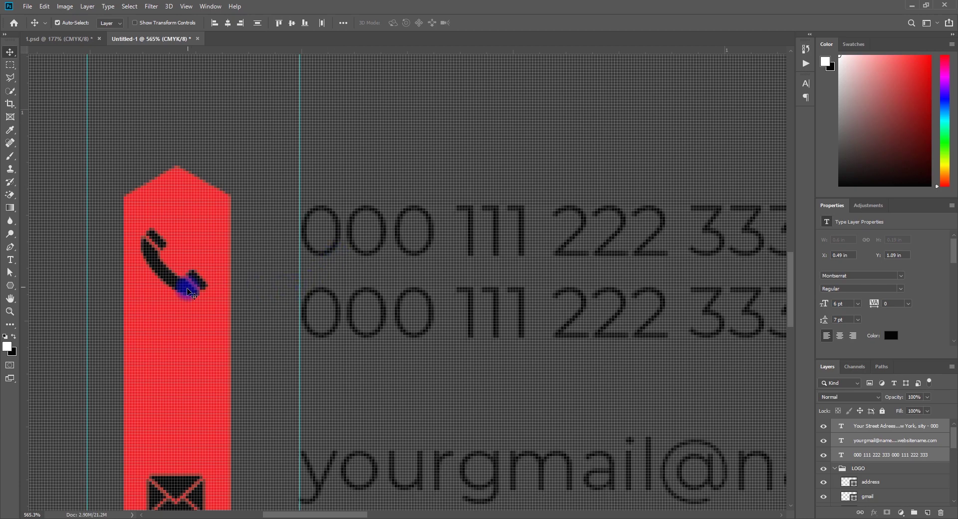
Undo an accidental phone icon move and nudge the phone numbers down a little
left_click(188, 289)
left_click_drag(188, 289, 189, 294)
key("ctrl+z")
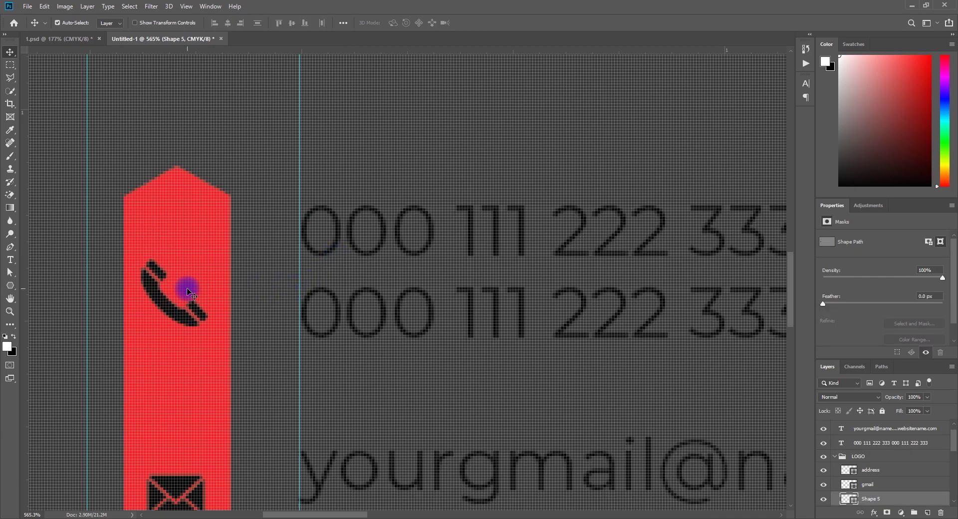
left_click(328, 255)
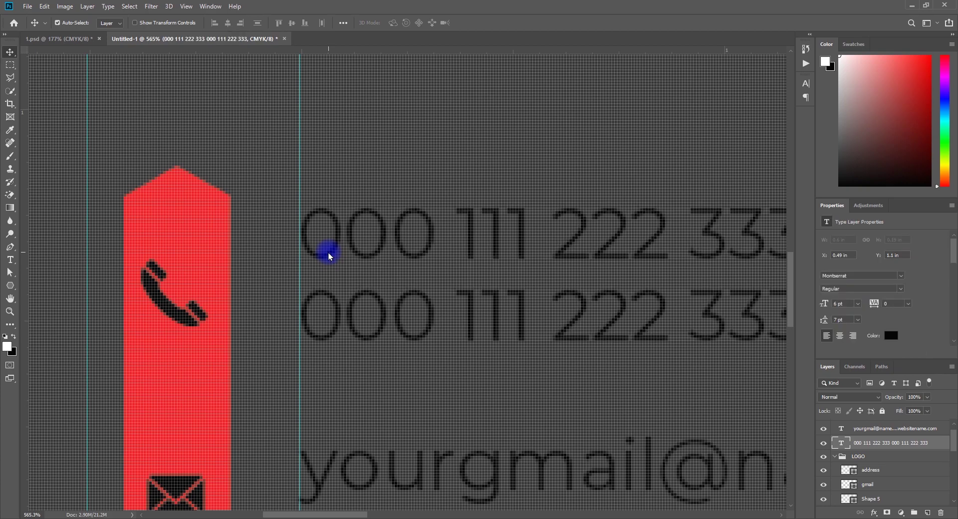
key("Down")
key("Down")
key("Down")
key("Down")
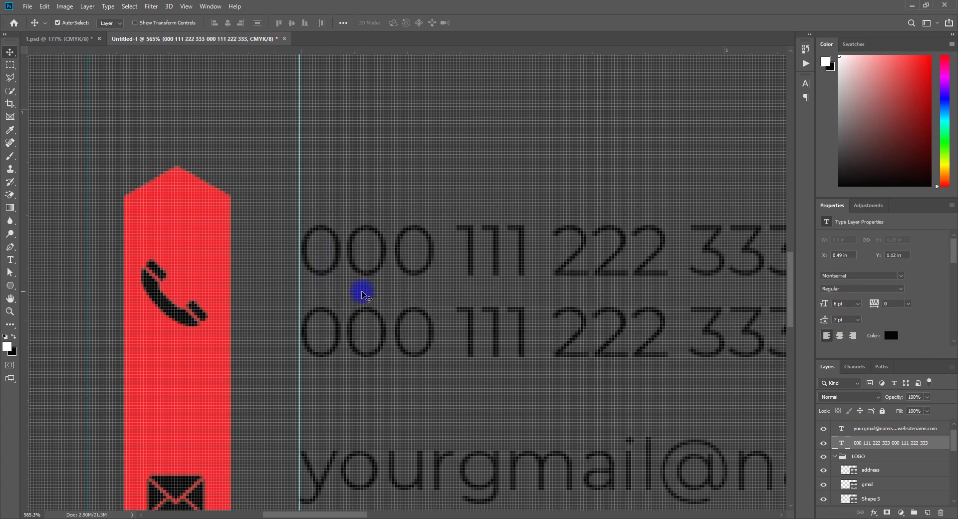
Nudge the email/website and address text up to line up with their icons
scroll(363, 291, "down", 5)
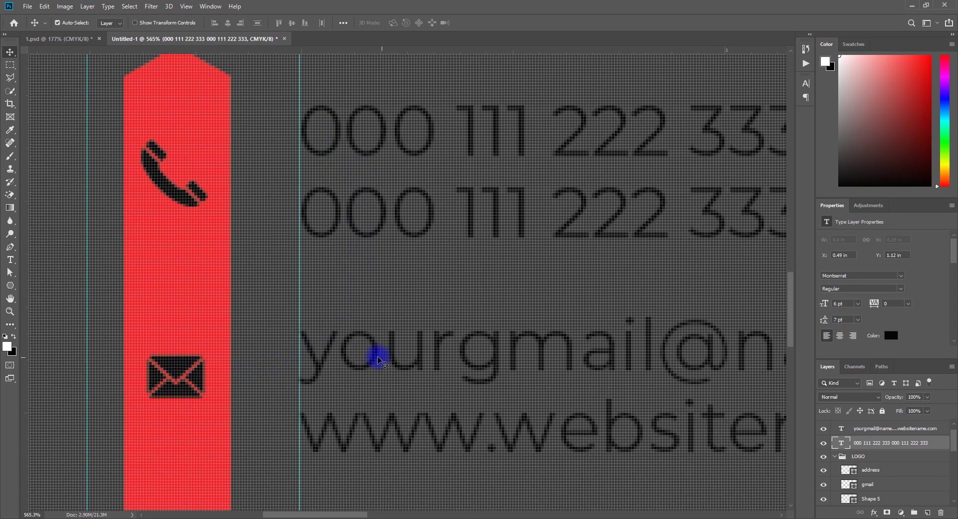
left_click(322, 368)
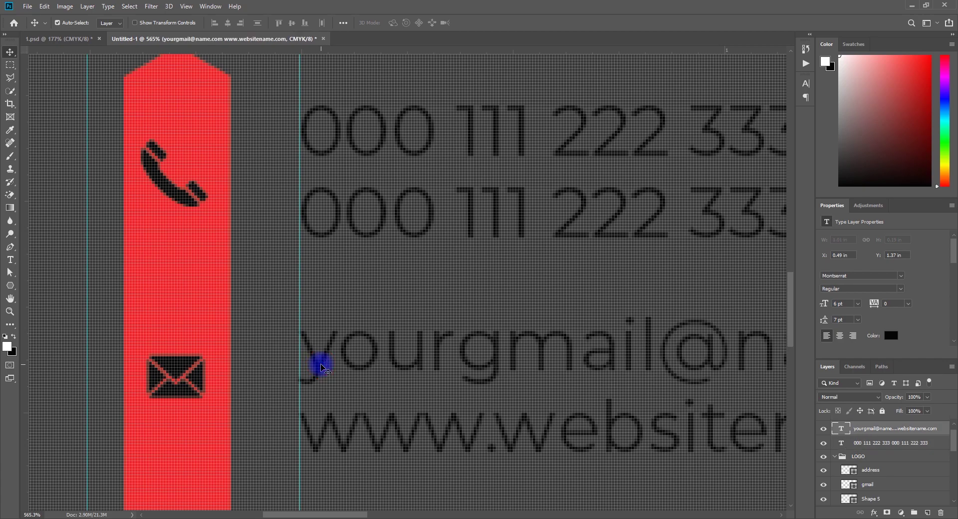
key("Up")
key("Up")
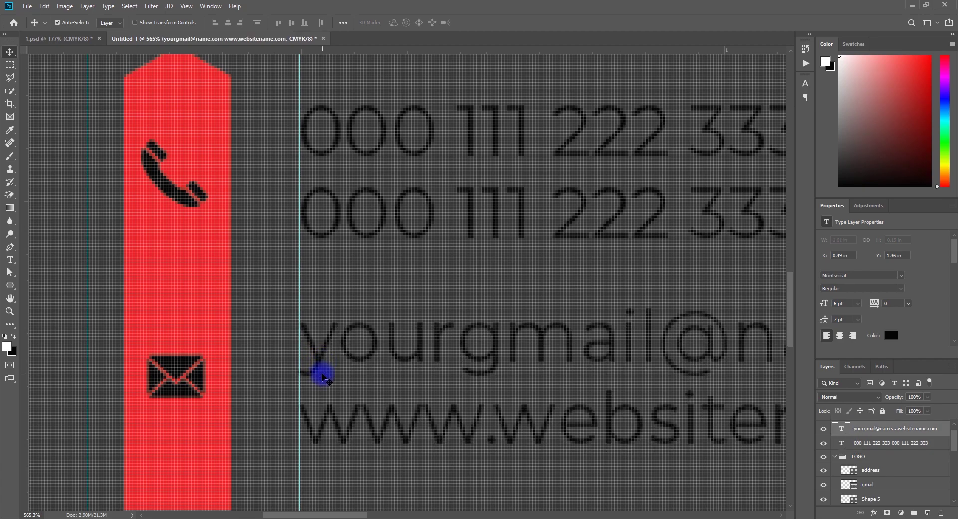
scroll(334, 367, "down", 2)
scroll(341, 368, "down", 2)
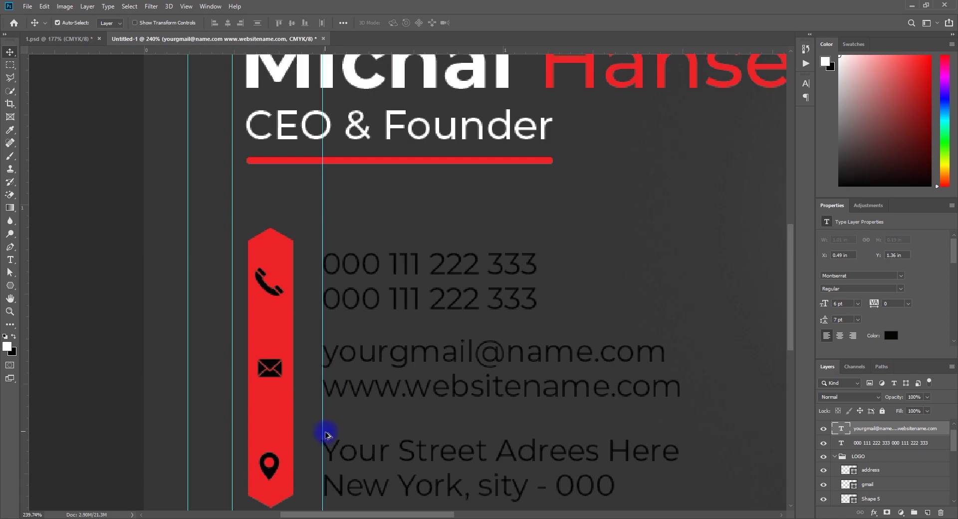
scroll(336, 345, "up", 1)
scroll(331, 370, "up", 1)
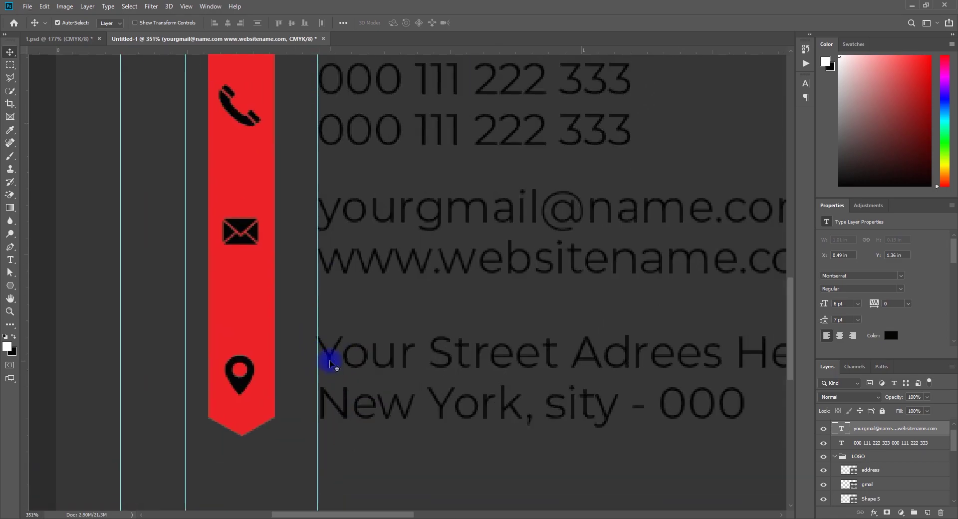
left_click(331, 367)
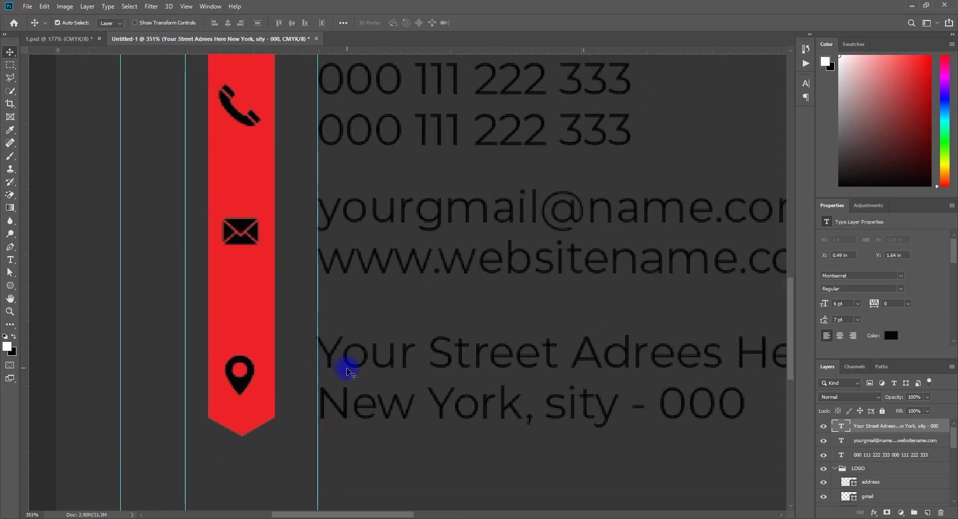
left_click_drag(349, 373, 348, 371)
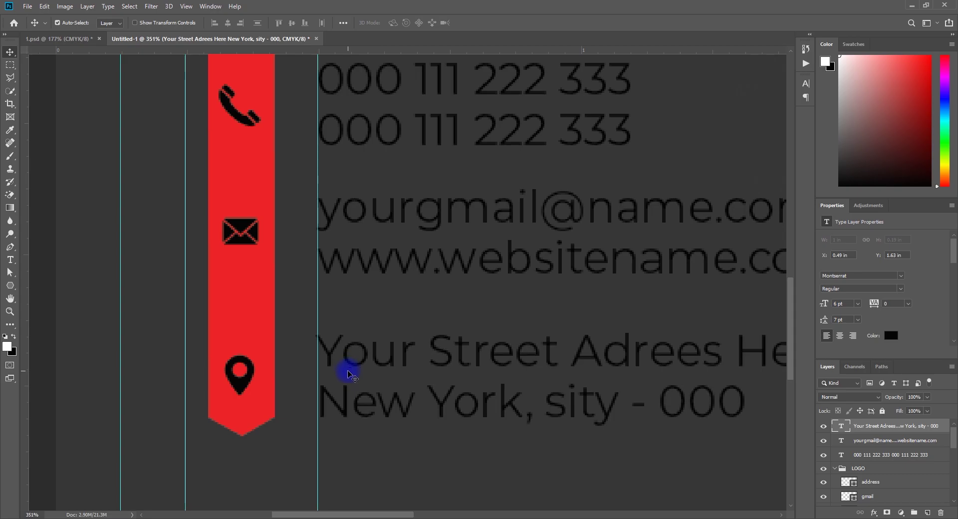
Extend the red bar's bottom point downward by moving its bottom tip anchors
left_click(239, 423)
key("a")
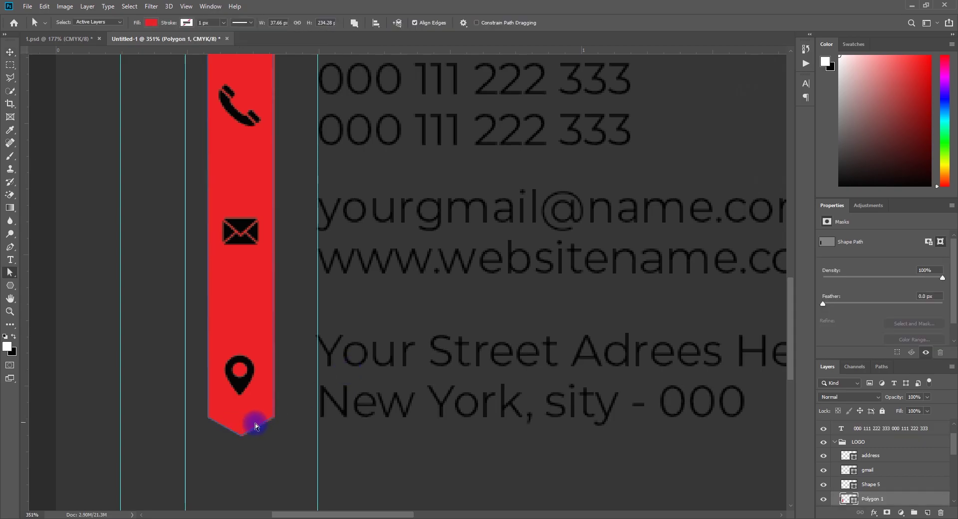
mouse_move(301, 435)
left_mouse_down()
mouse_move(202, 426)
mouse_move(196, 418)
left_mouse_up()
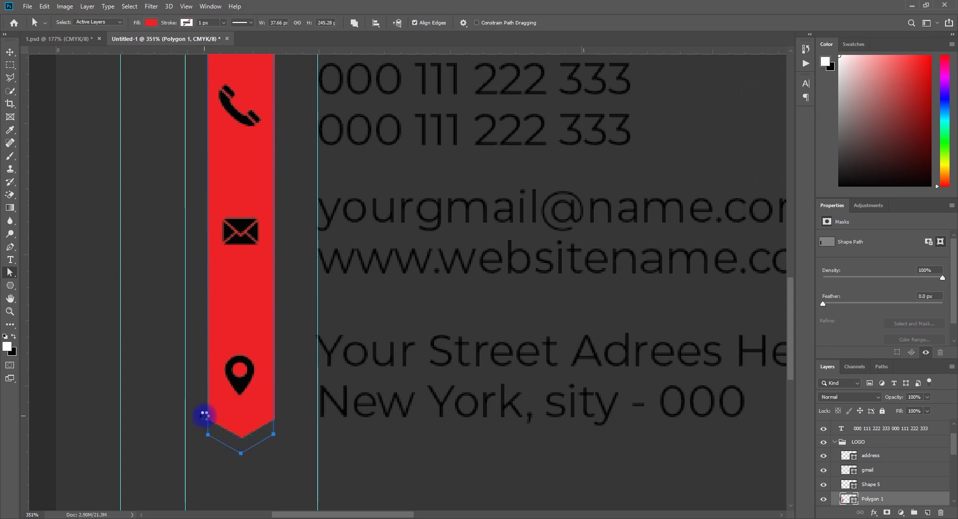
key("Down")
key("Down")
key("Down")
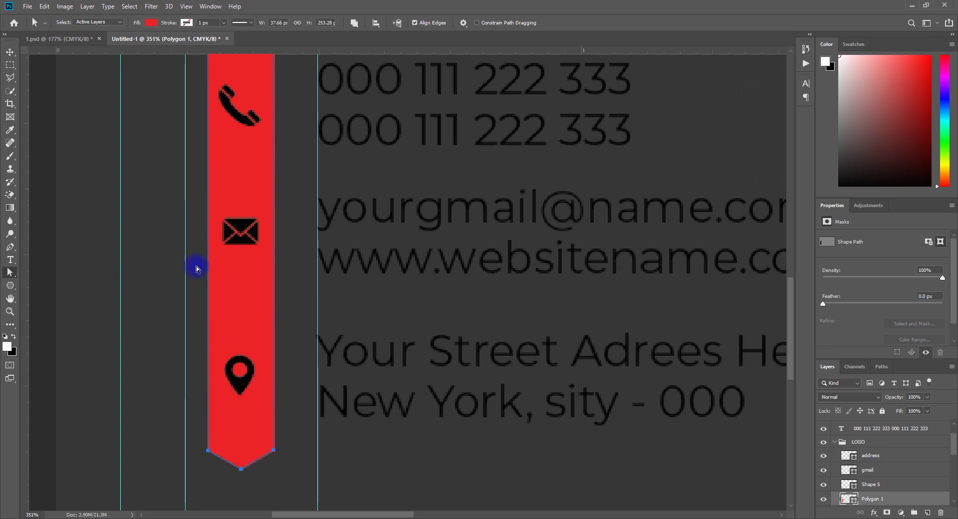
left_click(9, 52)
Extend the red bar's top point upward, then fit the whole card in view
scroll(239, 247, "up", 3)
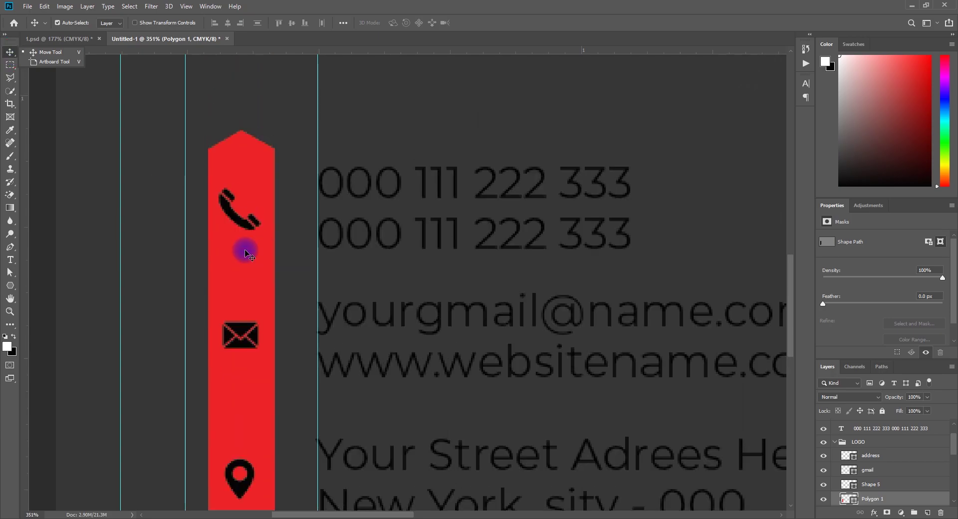
key("a")
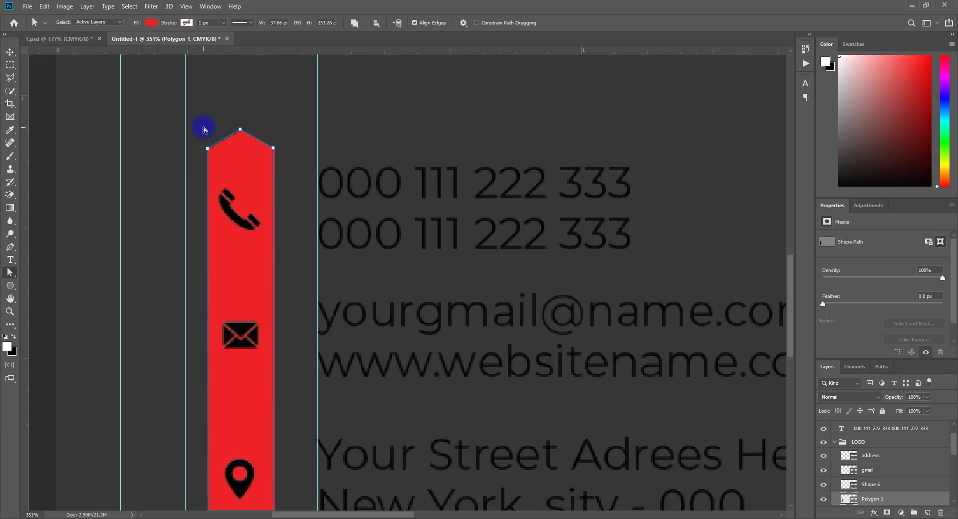
left_click_drag(192, 124, 297, 163)
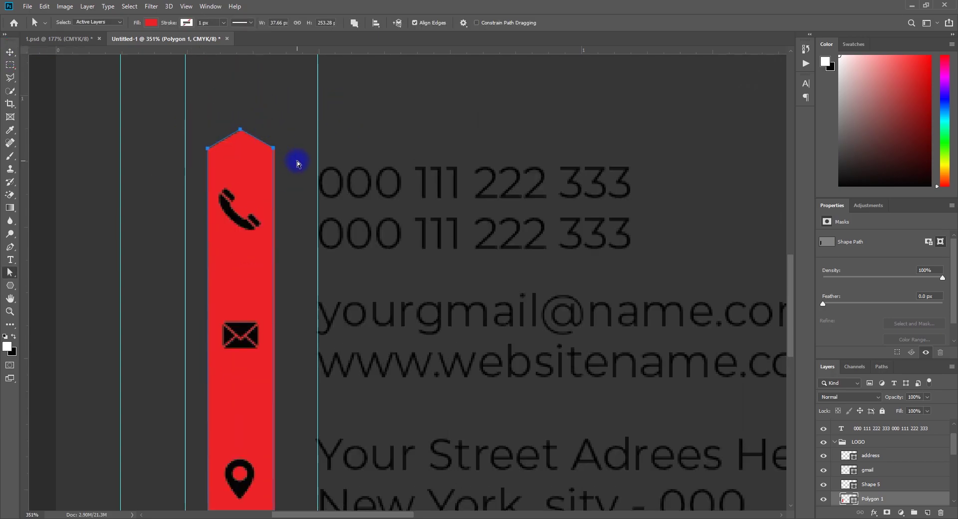
key("Up")
key("Up")
key("Up")
left_click(10, 53)
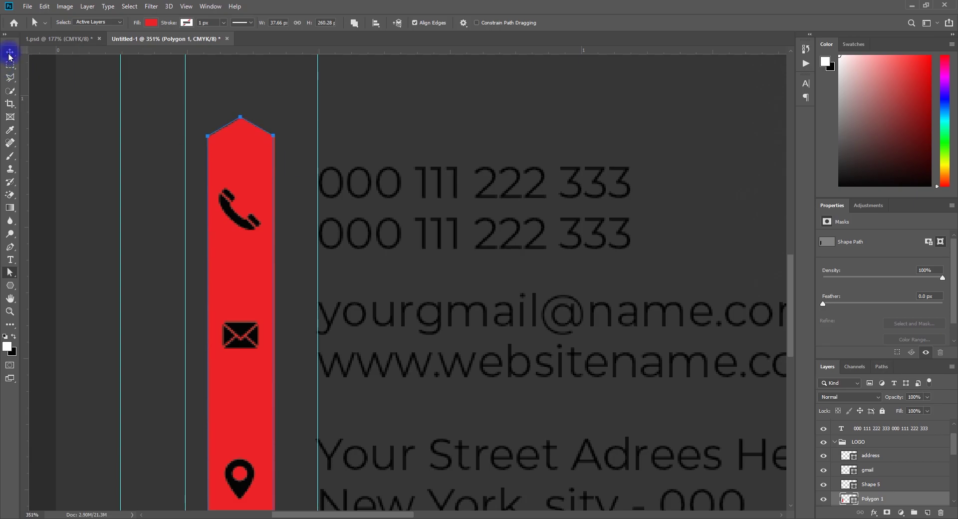
key("ctrl+0")
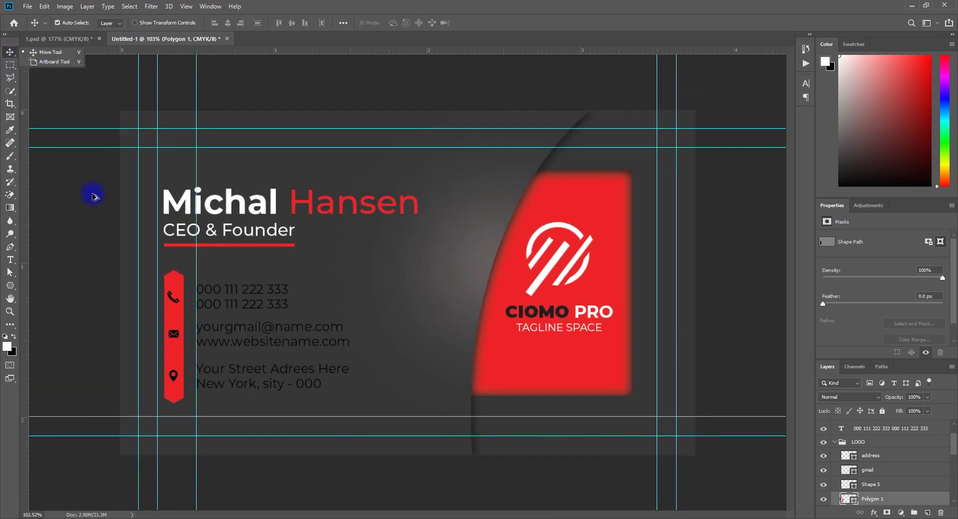
Remove the extra vertical guide and group the phone, email/website and address text layers as Group 1
left_click(51, 247)
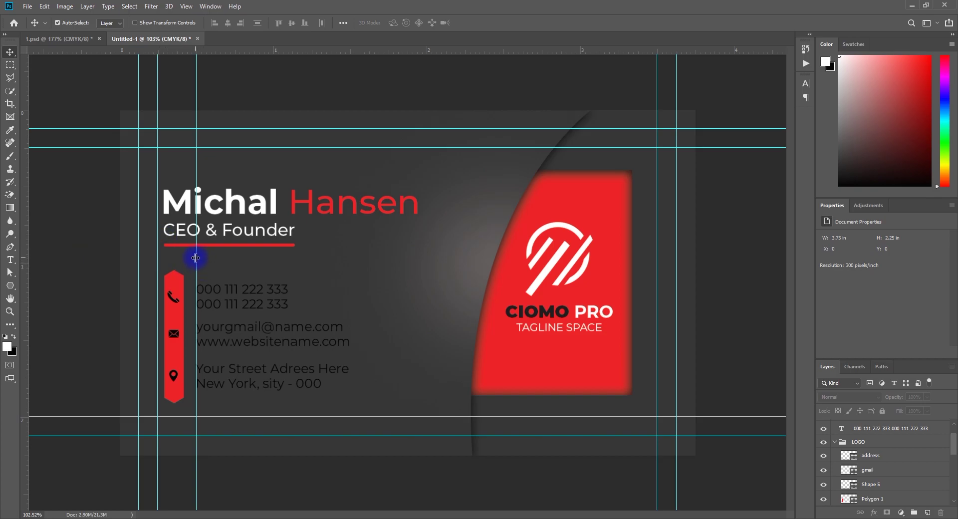
left_click_drag(195, 257, 20, 264)
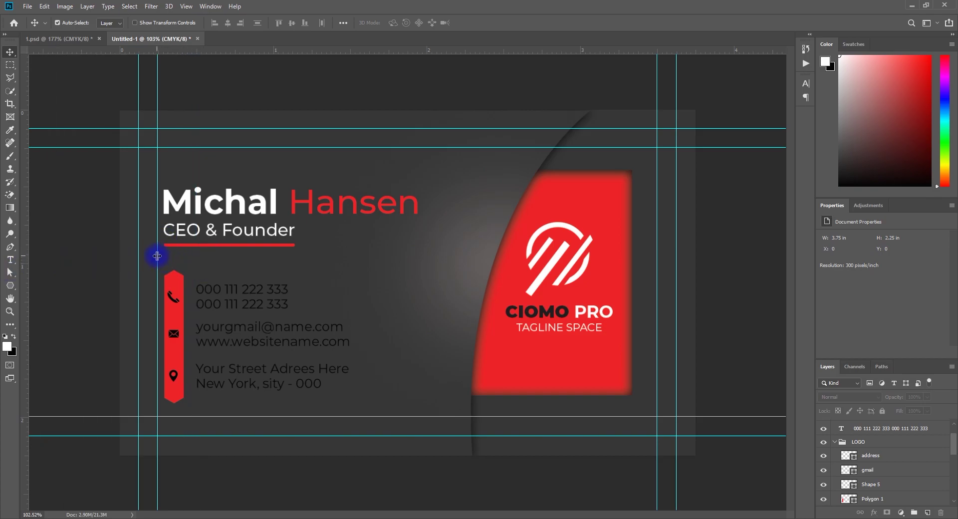
scroll(294, 282, "down", 1)
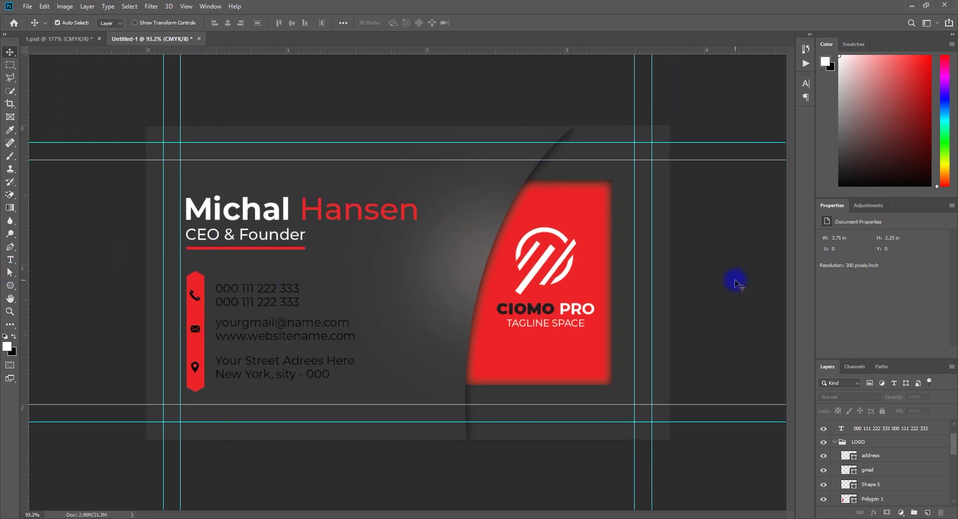
scroll(379, 305, "up", 1)
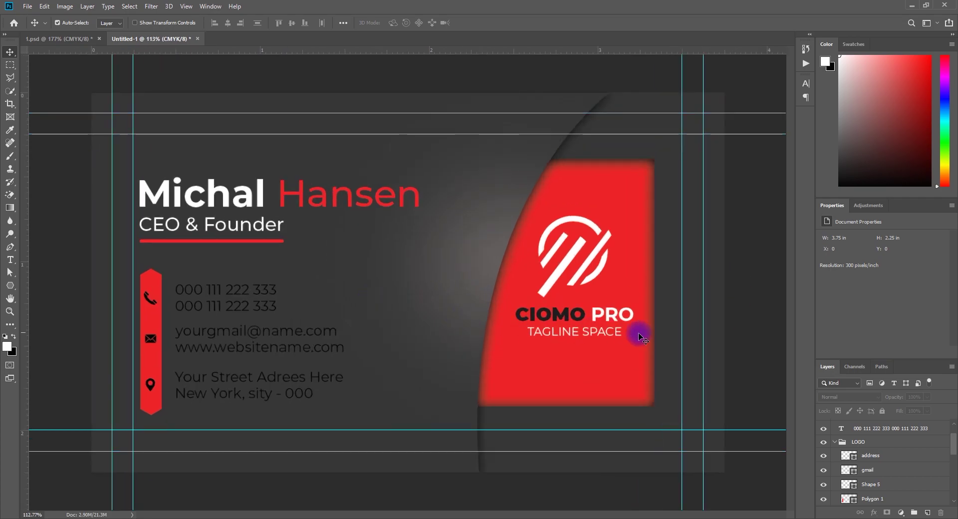
scroll(886, 429, "up", 2)
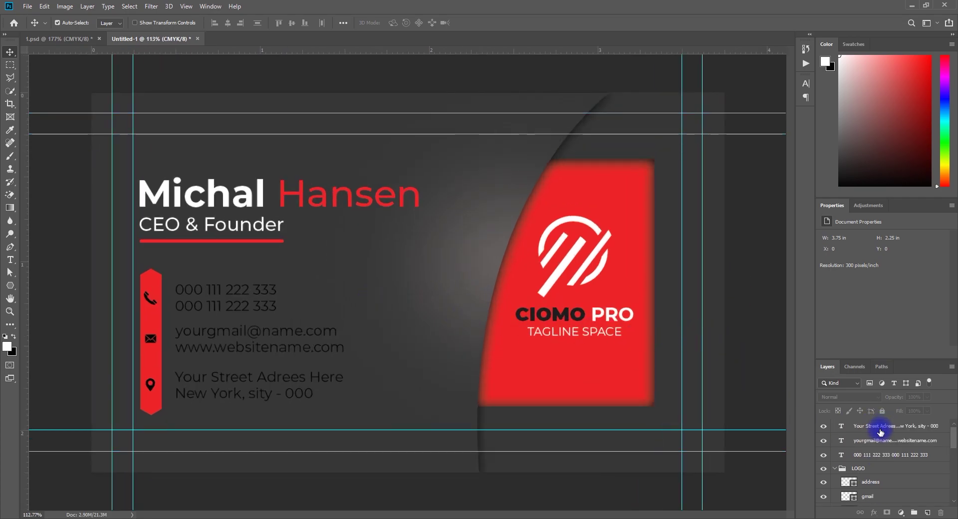
left_click(890, 456)
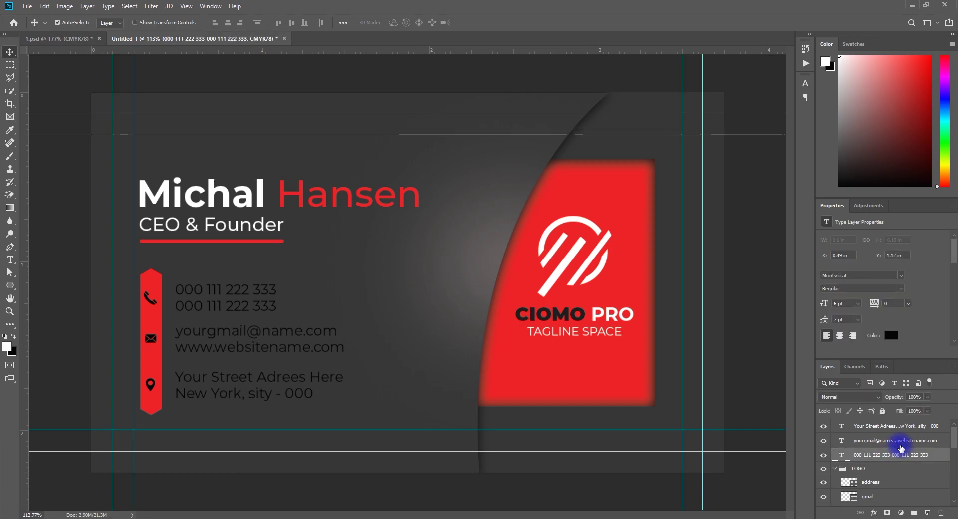
left_click(904, 427, "shift")
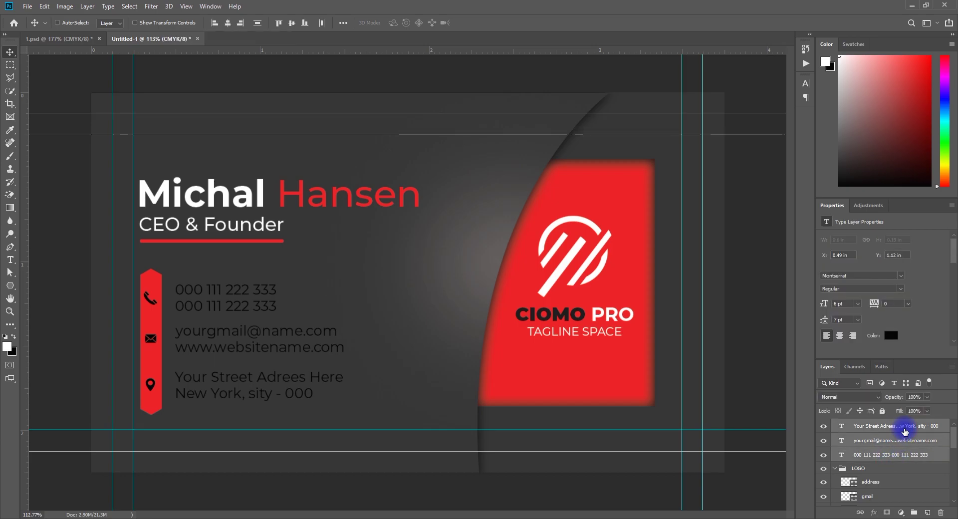
key("ctrl+g")
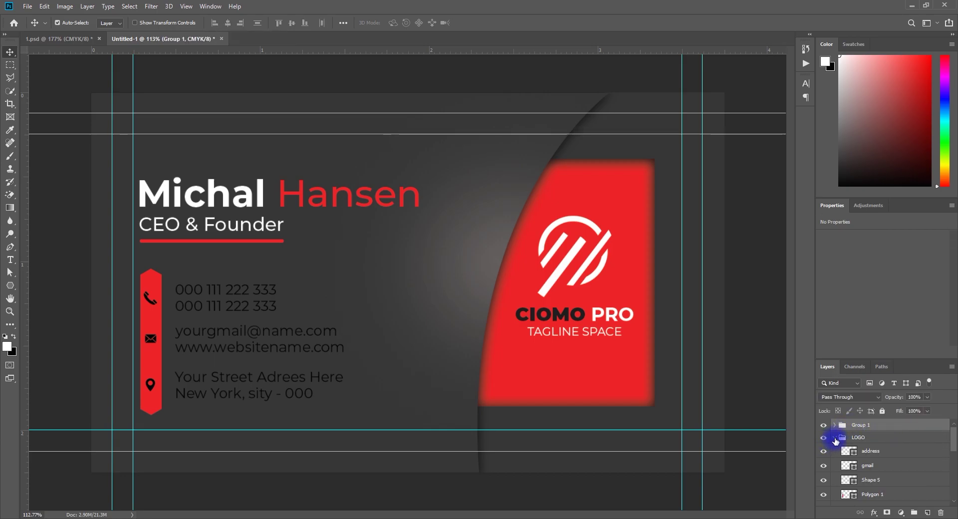
Move the name and 'ceo & founder' title layers into Group 1
left_click(834, 438)
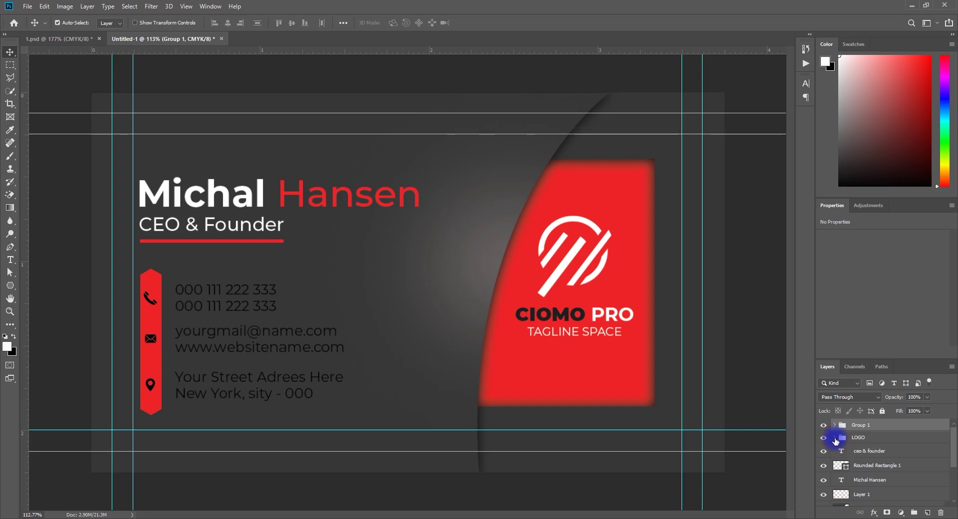
left_click(869, 452)
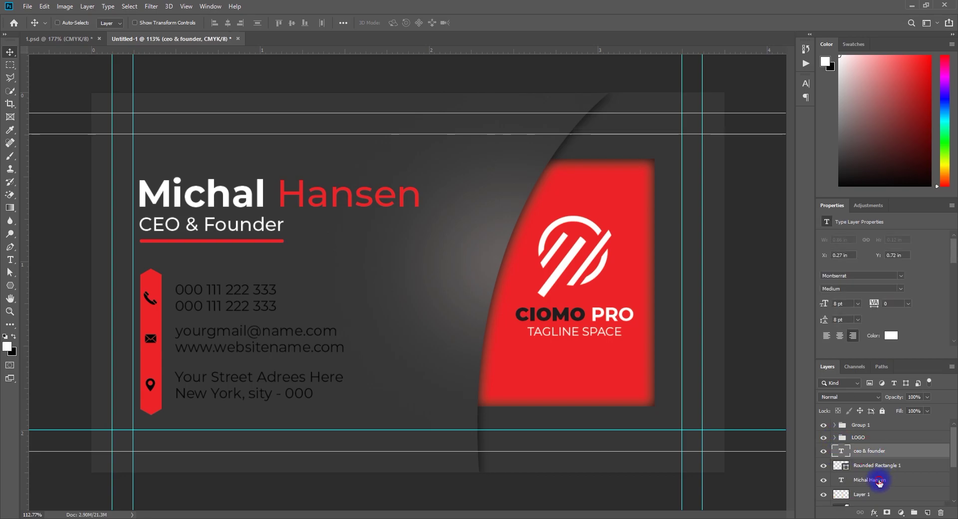
left_click(879, 483, "ctrl")
scroll(895, 464, "down", 1)
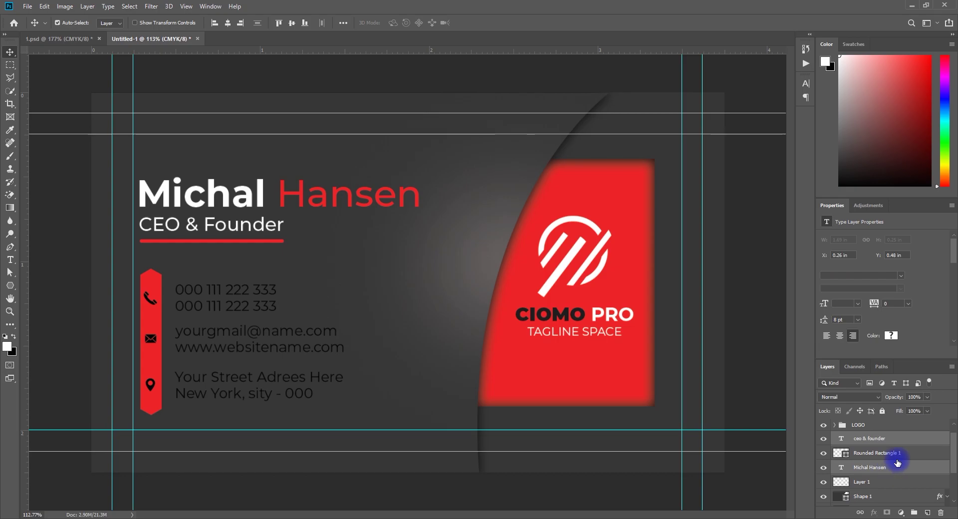
scroll(904, 439, "up", 1)
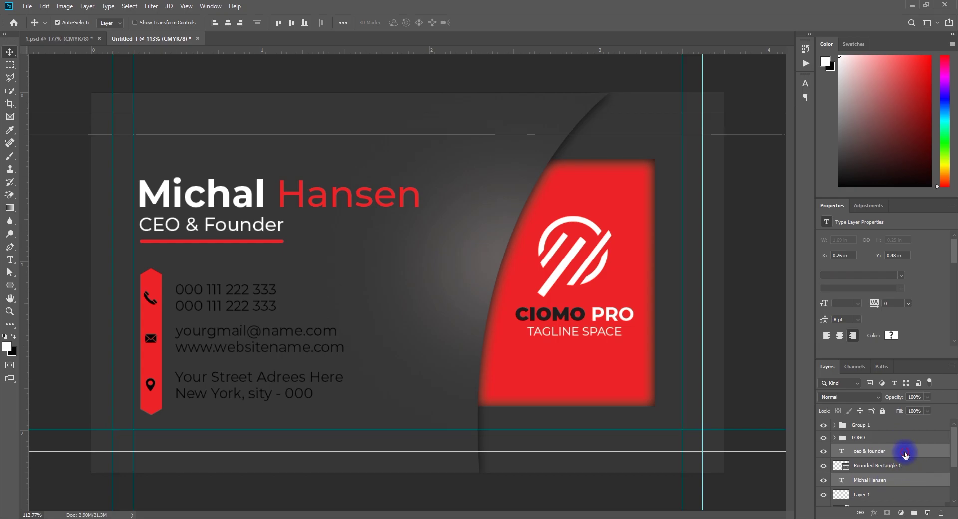
left_click_drag(905, 454, 879, 428)
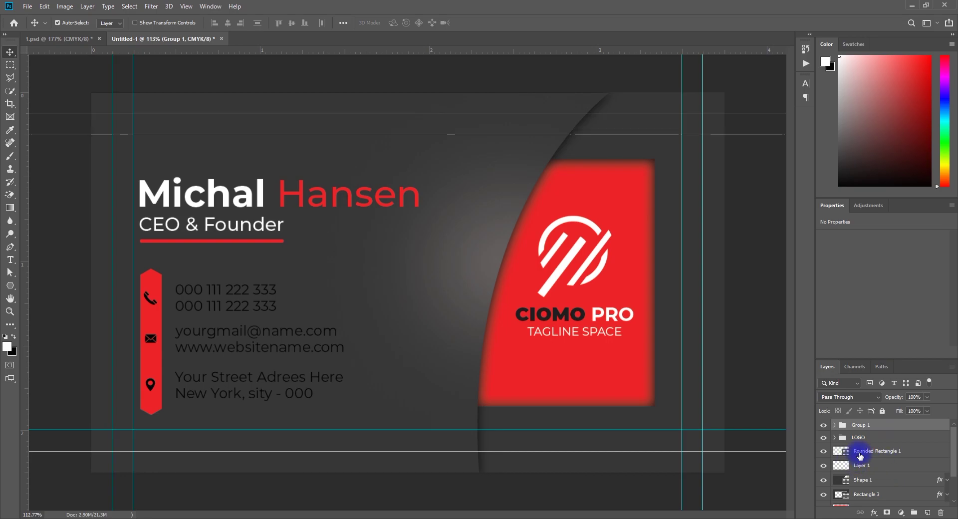
Group the remaining loose layers, Rounded Rectangle 1 down to Rectangle 4, into Group 2
left_click(863, 450)
scroll(893, 478, "down", 1)
scroll(878, 476, "down", 1)
scroll(880, 475, "down", 1)
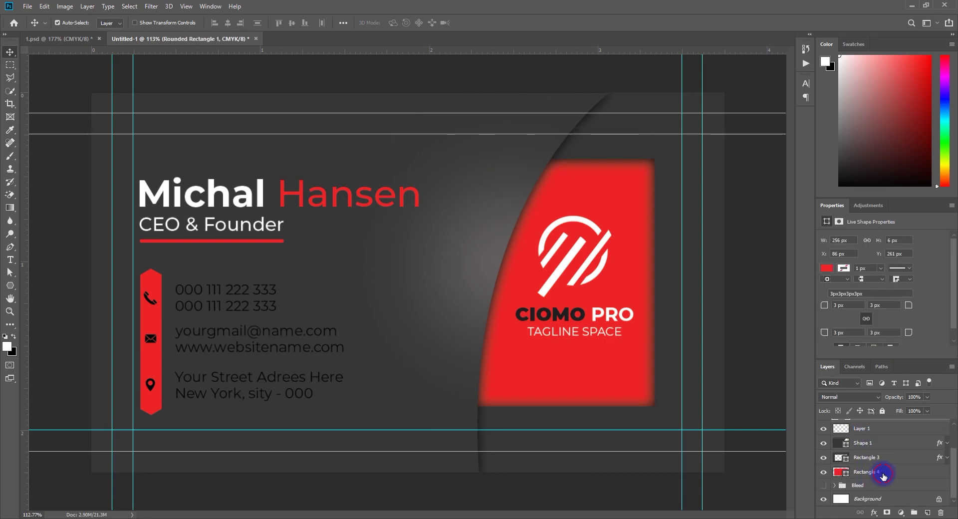
left_click(882, 477, "shift")
key("ctrl+g")
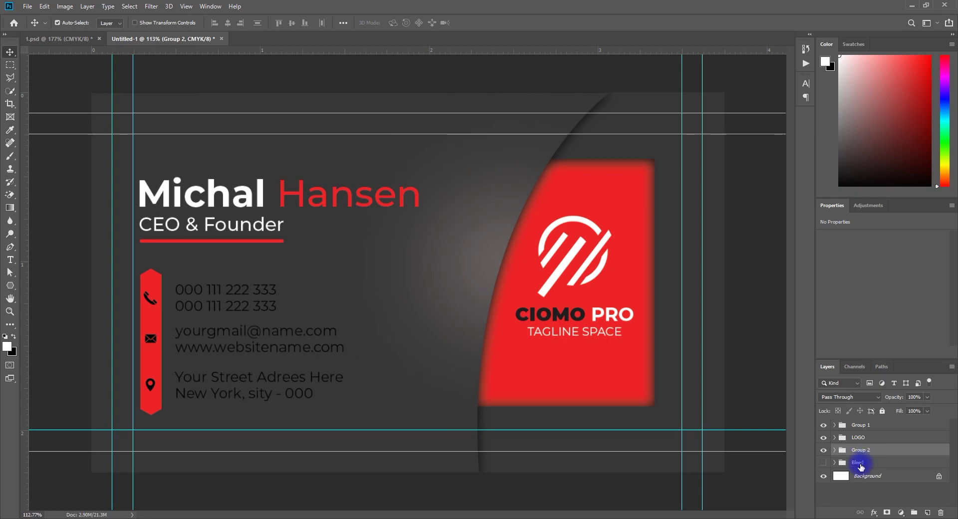
Bring the Bleed group to the top of the stack and hide it
left_click(829, 464)
left_click(890, 467)
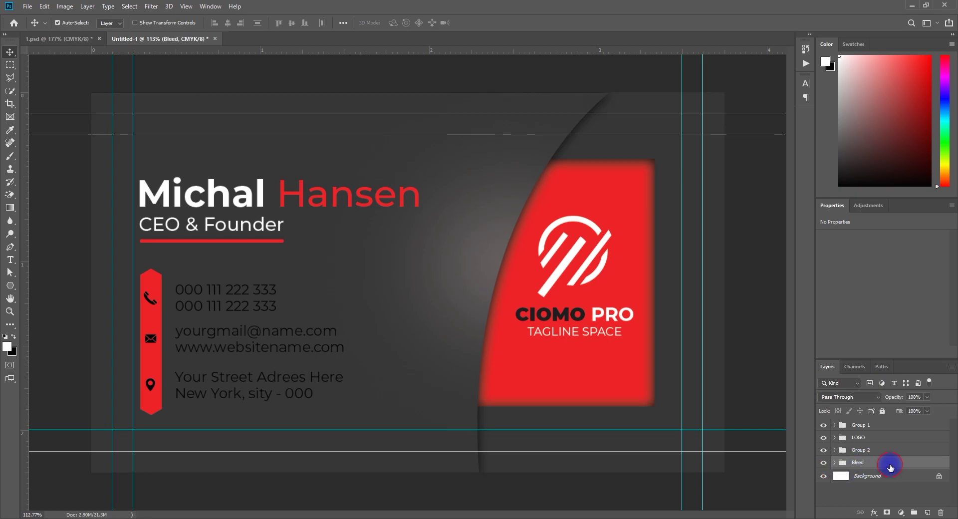
key("ctrl+shift+bracketright")
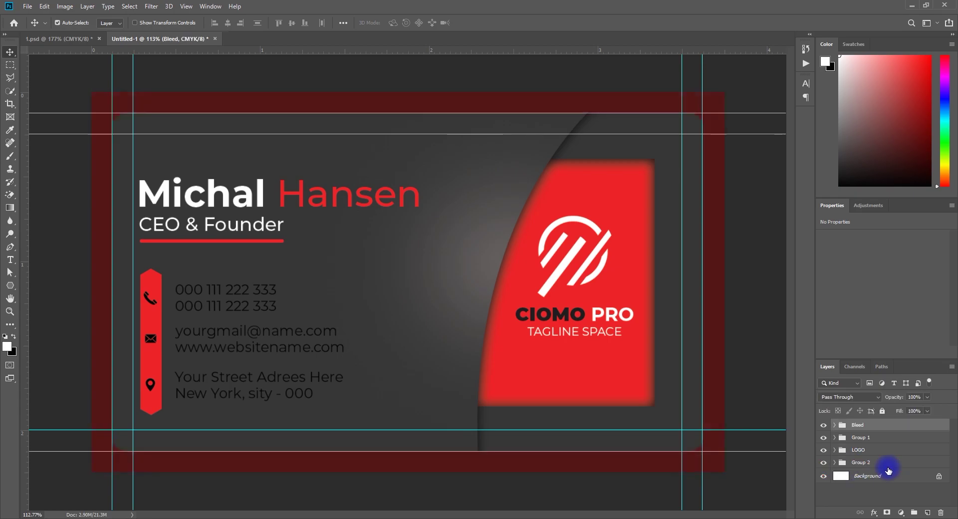
left_click(823, 424)
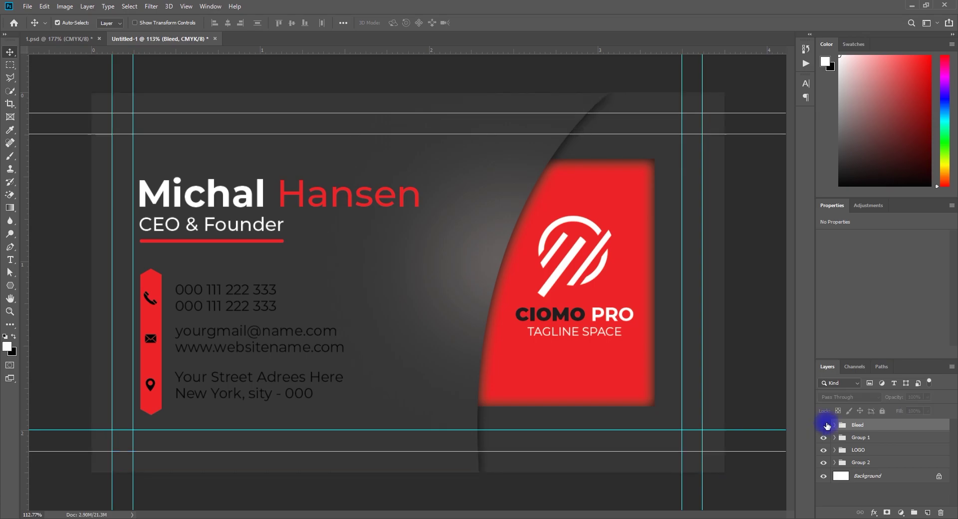
left_click(754, 364)
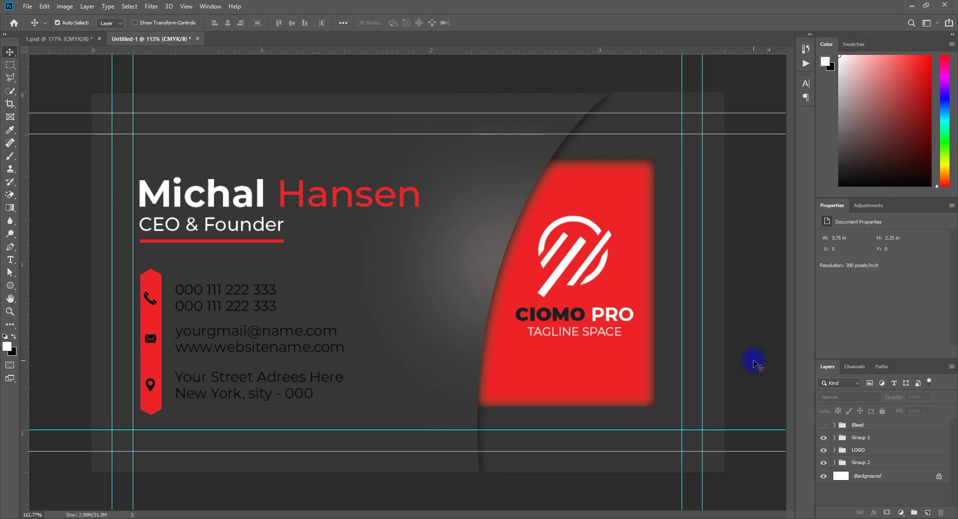
In 1.psd, zoom to the QR code and drag its Qr Code group onto the Untitled-1 card
left_click(65, 39)
left_click_drag(487, 338, 614, 378)
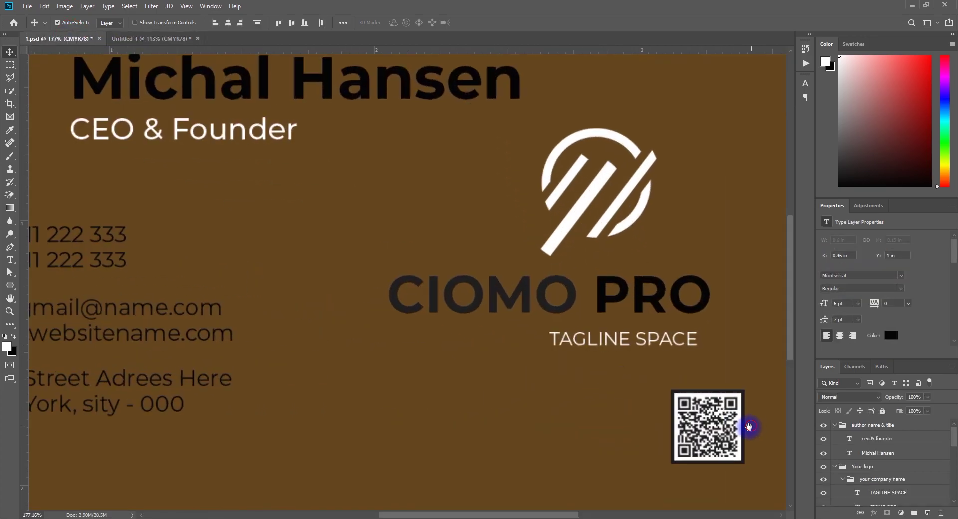
left_click_drag(749, 427, 519, 365)
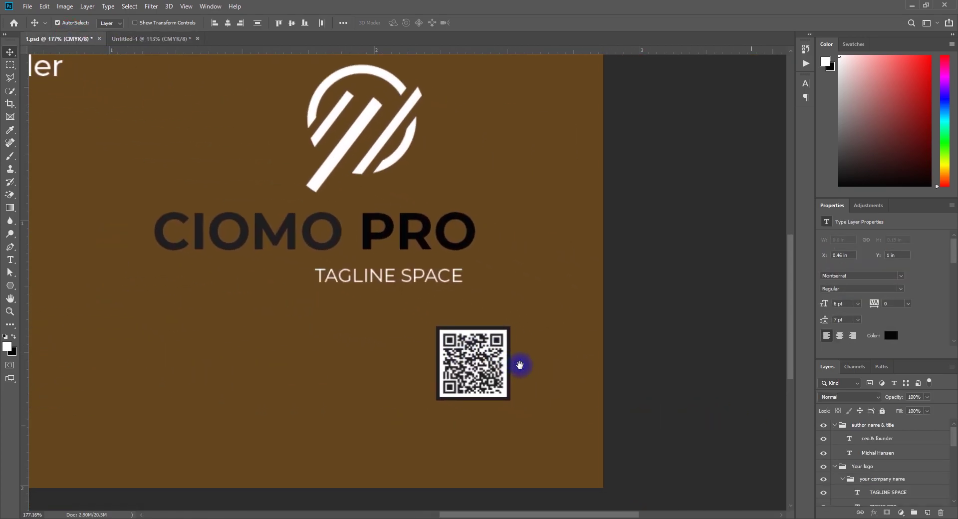
scroll(492, 370, "up", 2)
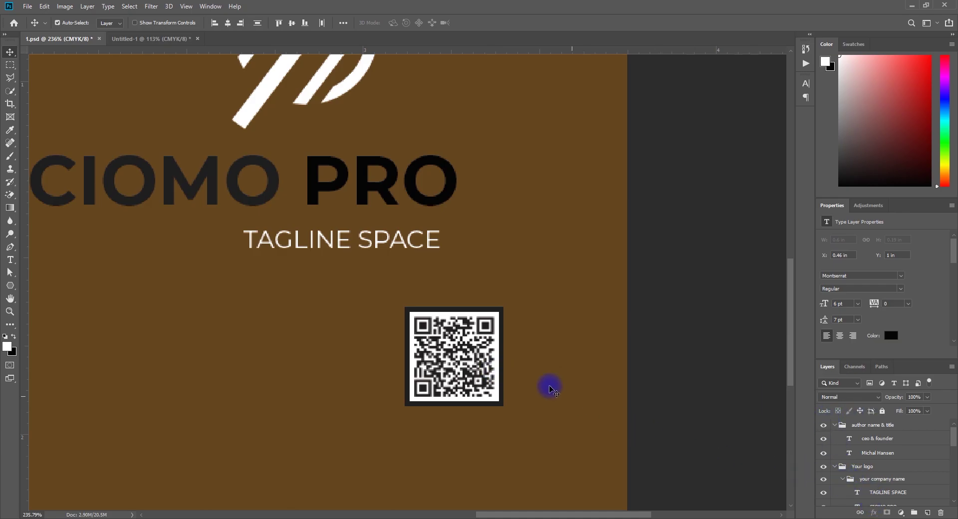
left_click(488, 370)
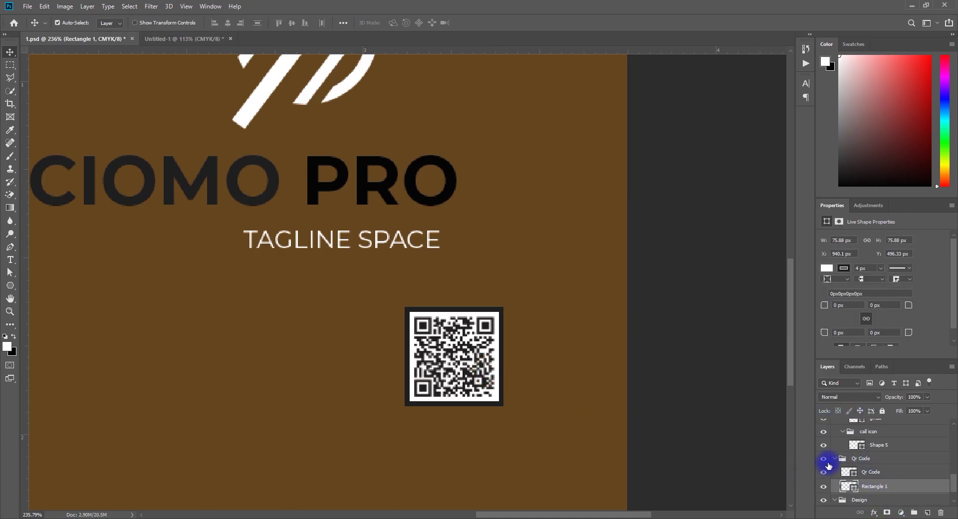
left_click(835, 459)
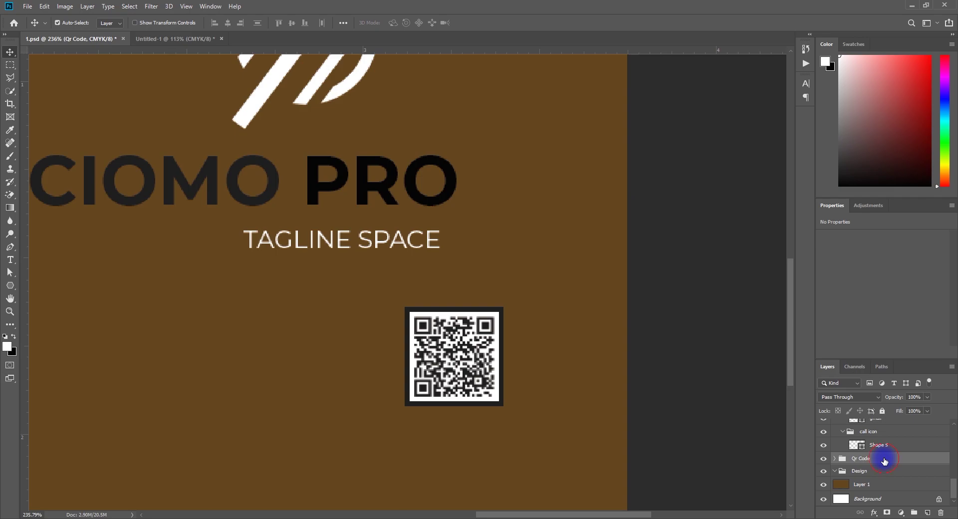
mouse_move(880, 458)
left_mouse_down()
mouse_move(232, 164)
mouse_move(170, 39)
mouse_move(316, 216)
mouse_move(391, 387)
mouse_move(441, 357)
mouse_move(535, 355)
mouse_move(624, 371)
mouse_move(594, 355)
mouse_move(620, 369)
left_mouse_up()
Scale the QR code to about 77.29% and place it in the red panel's lower-right corner
key("ctrl+t")
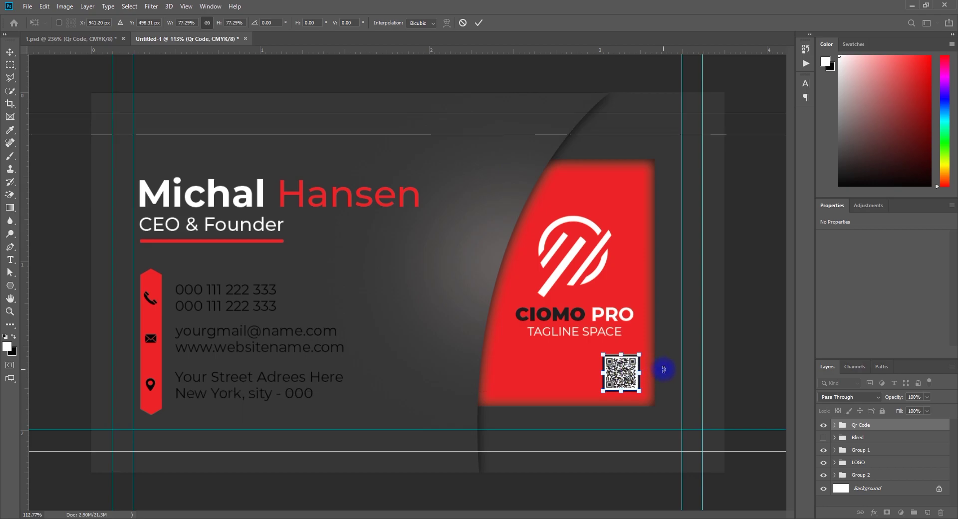
key("Left")
key("Left")
key("Left")
key("Left")
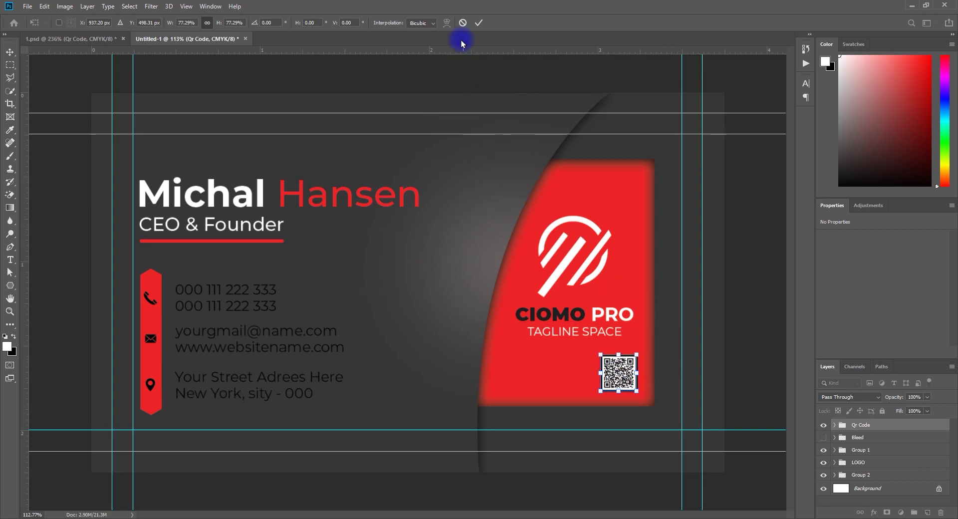
left_click(478, 23)
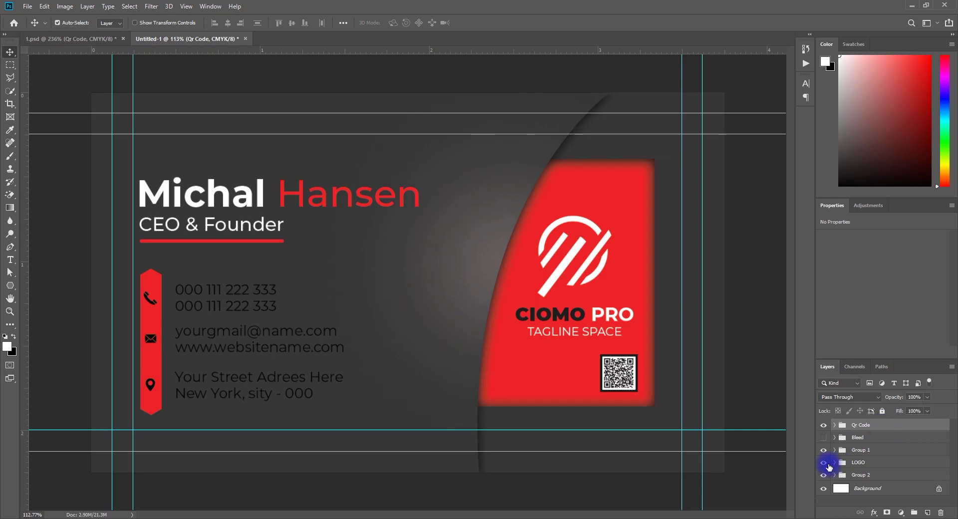
Toggle visibility of the card background, Group 1 and LOGO to check their contents
left_click(823, 475)
left_click(823, 474)
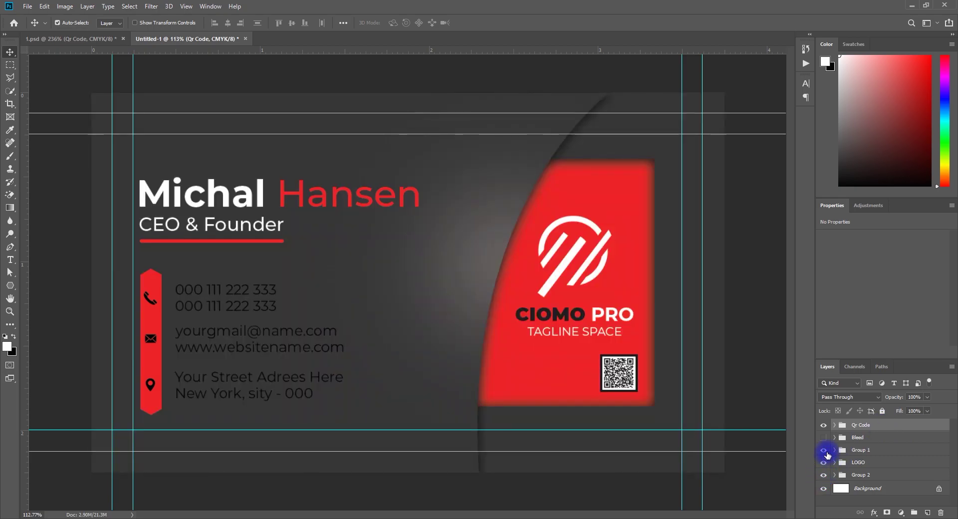
left_click(823, 450)
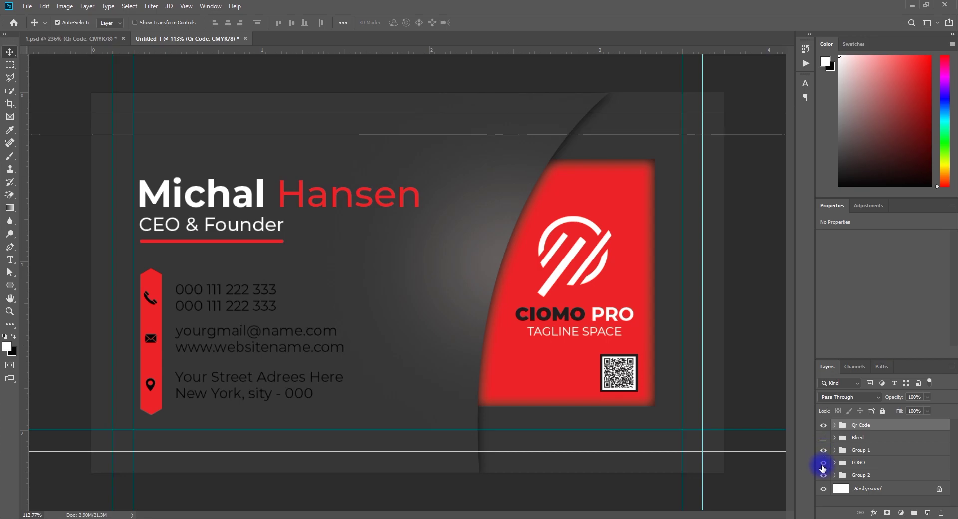
left_click(823, 464)
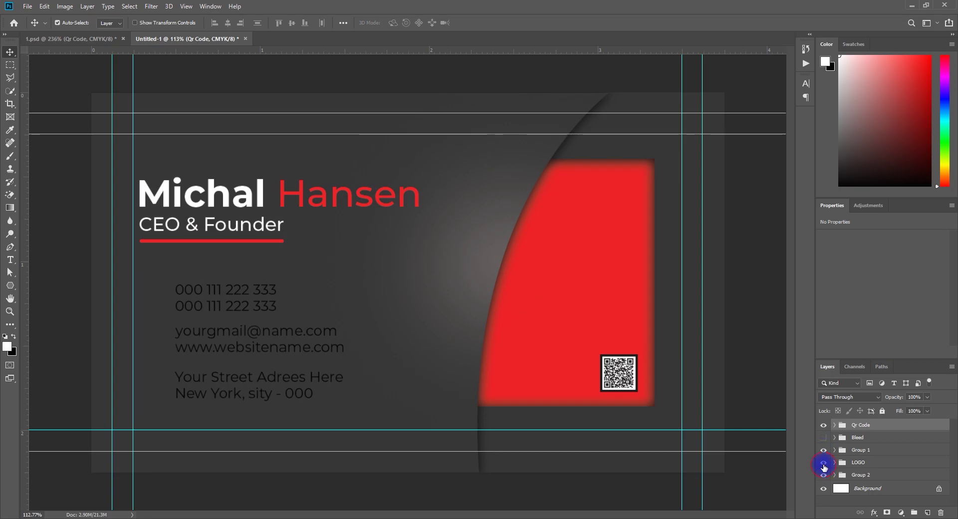
left_click(823, 463)
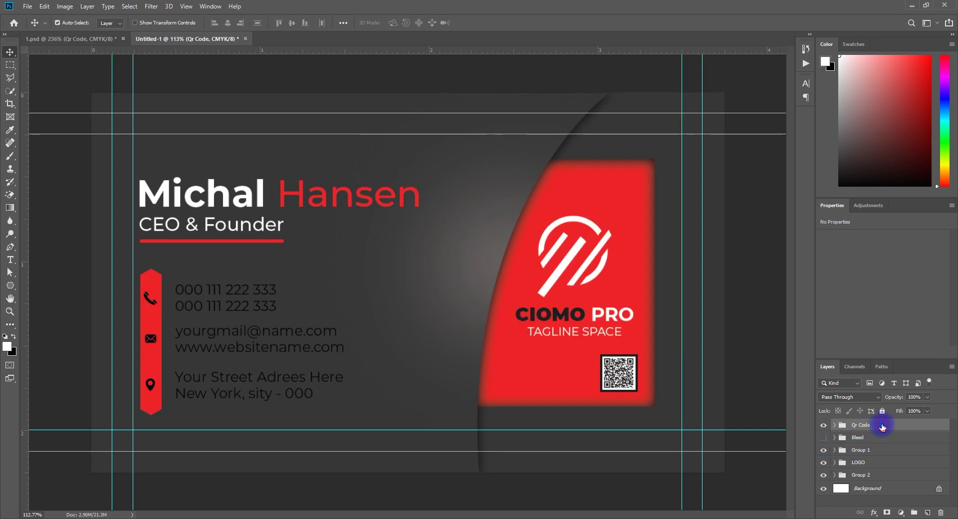
Nest the Qr Code group inside the LOGO group and collapse LOGO
left_click_drag(882, 426, 876, 461)
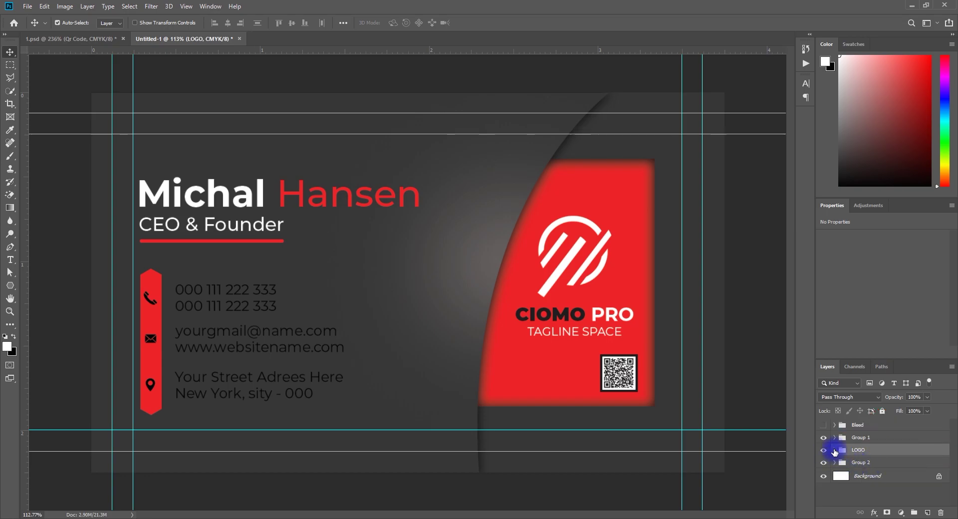
left_click(834, 451)
left_click(881, 463)
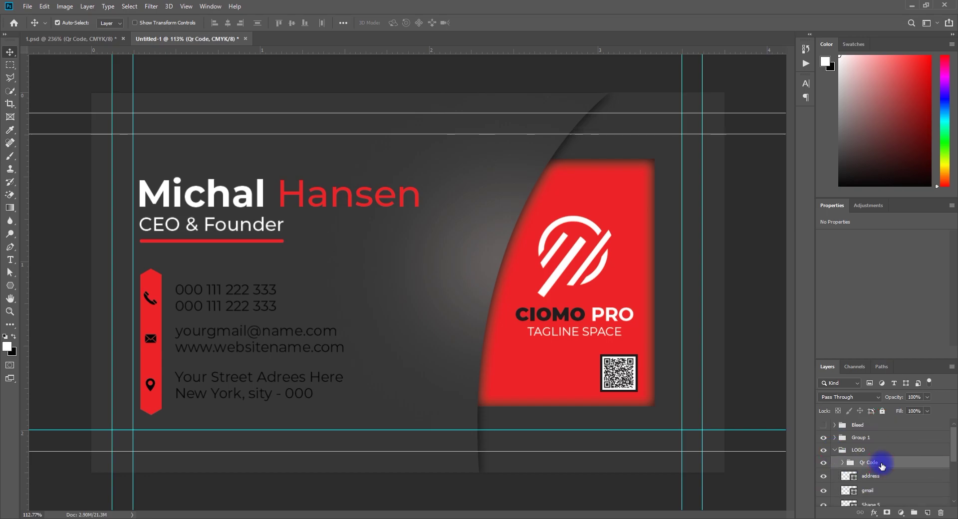
scroll(880, 474, "down", 1)
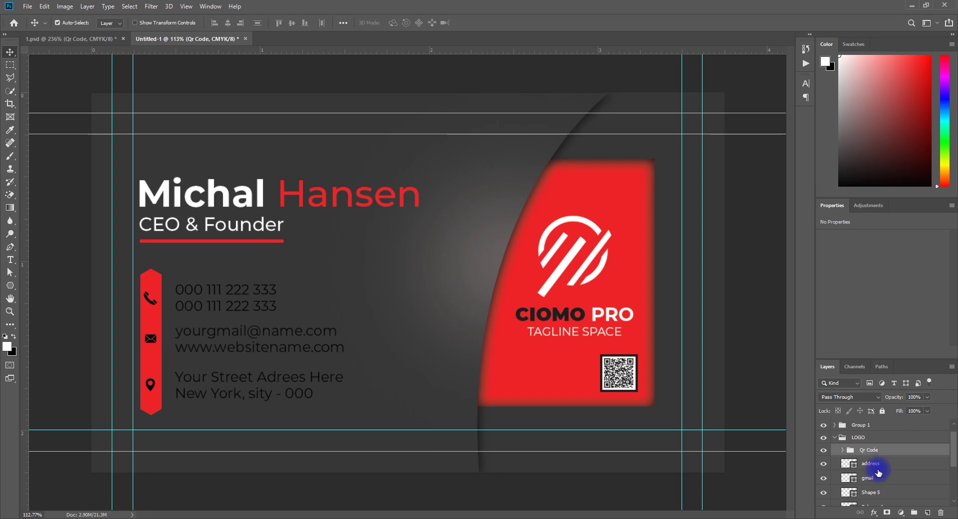
scroll(880, 476, "down", 5)
scroll(880, 481, "down", 1)
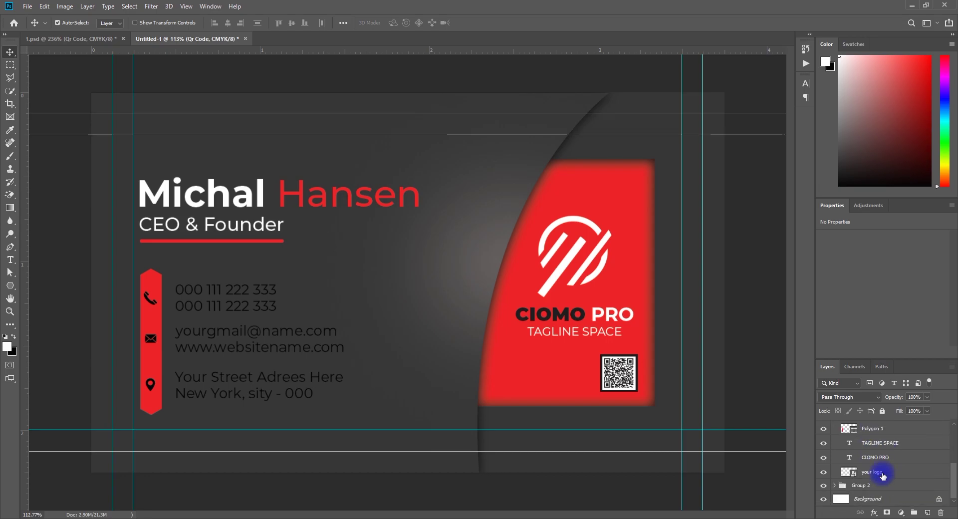
scroll(828, 482, "up", 5)
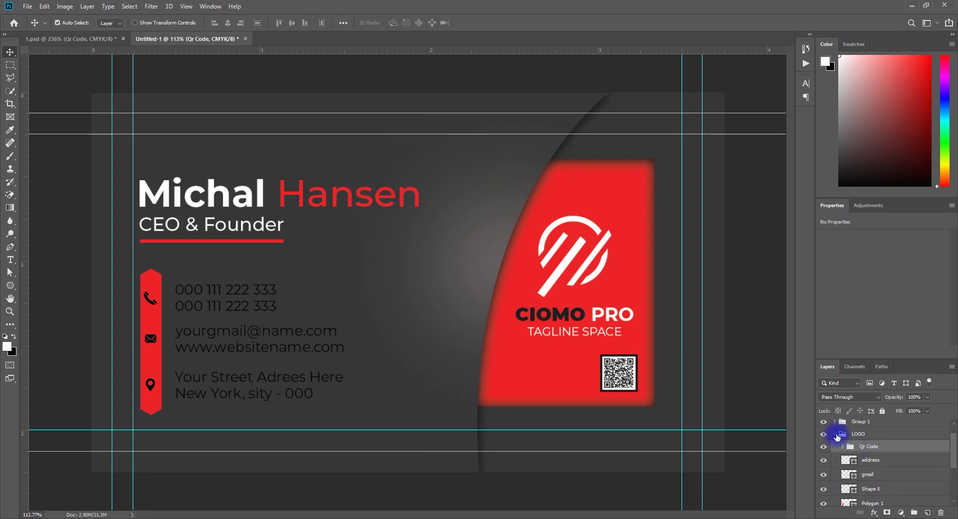
left_click(835, 434)
left_click(746, 476)
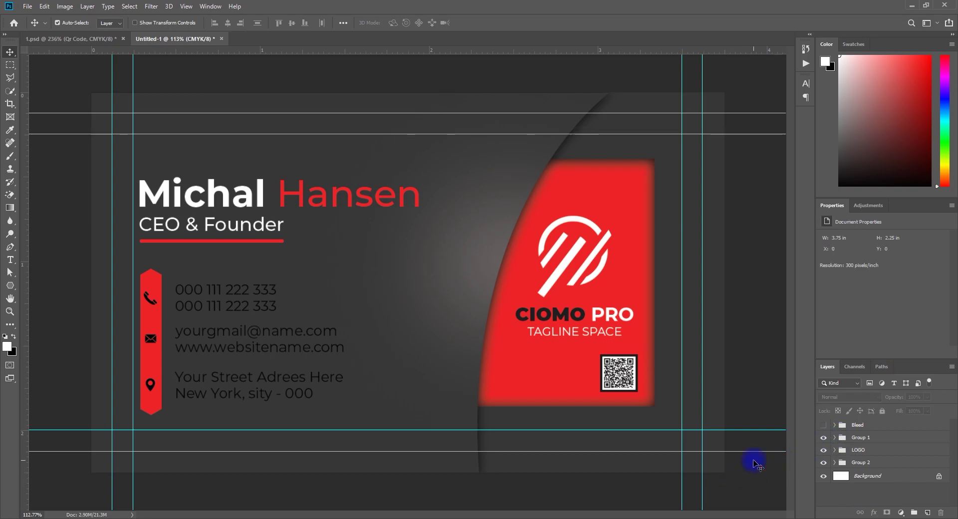